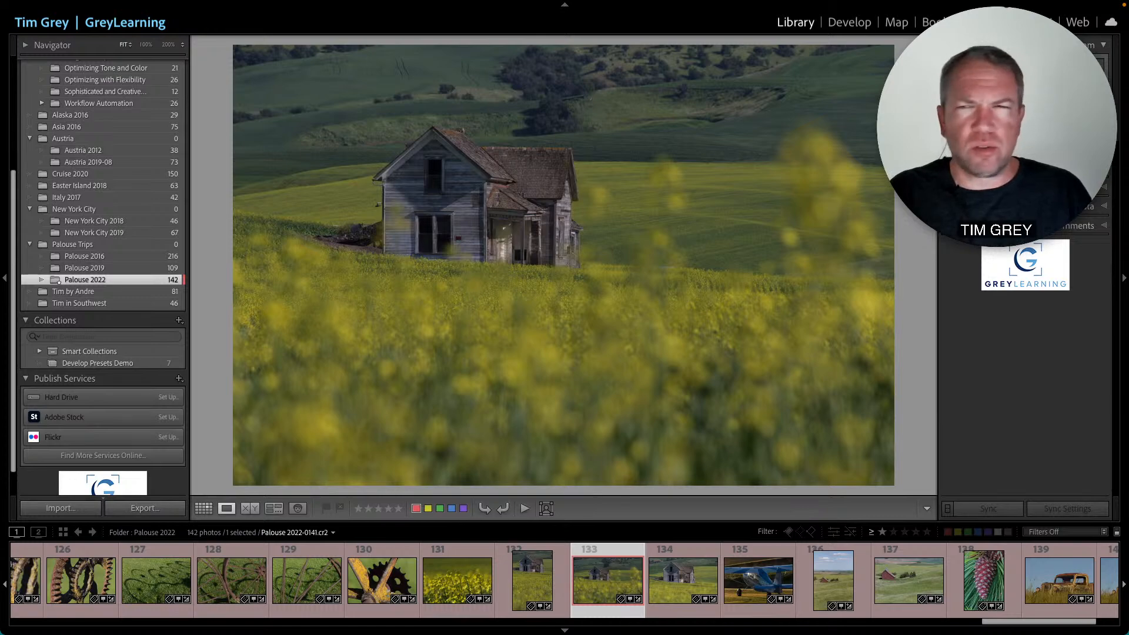
- Switch to the Develop module and convert the Palouse house photo to black and white
left_click(848, 25)
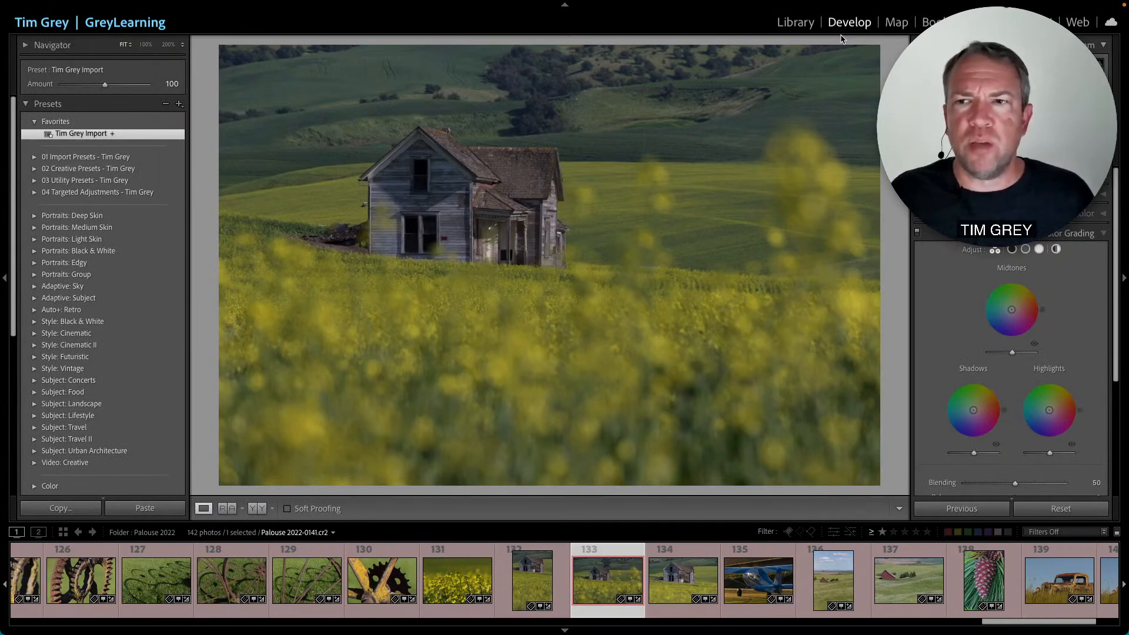
left_click(1084, 174)
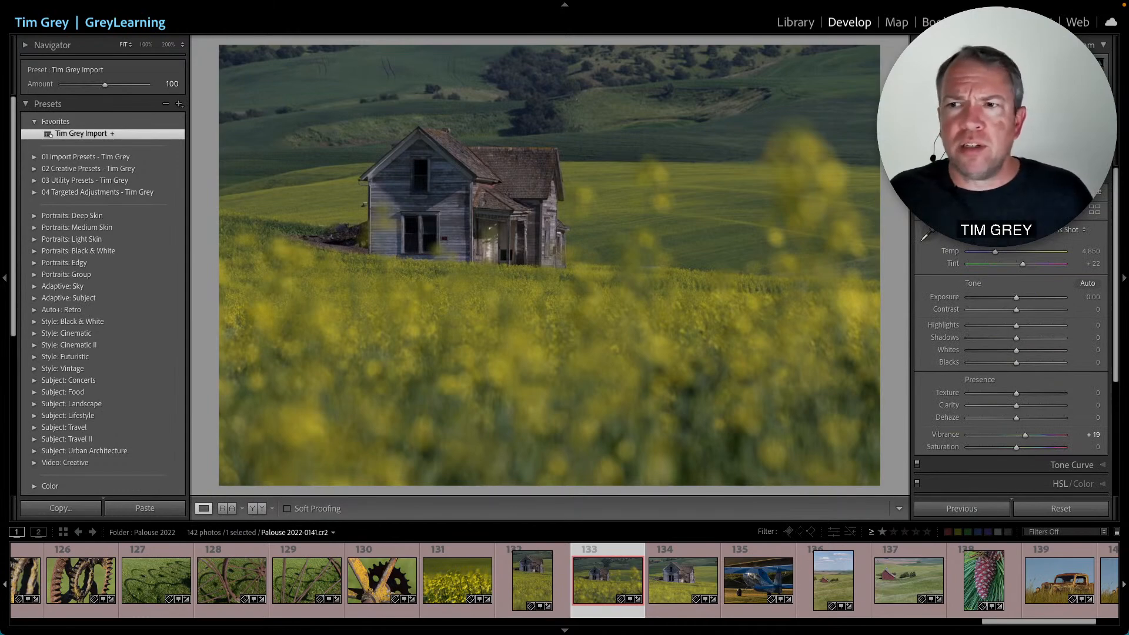
key("v")
- Raise Clarity to +100 and tint the shadows magenta in Color Grading
left_click_drag(1017, 407, 1068, 411)
scroll(1070, 362, "down", 10)
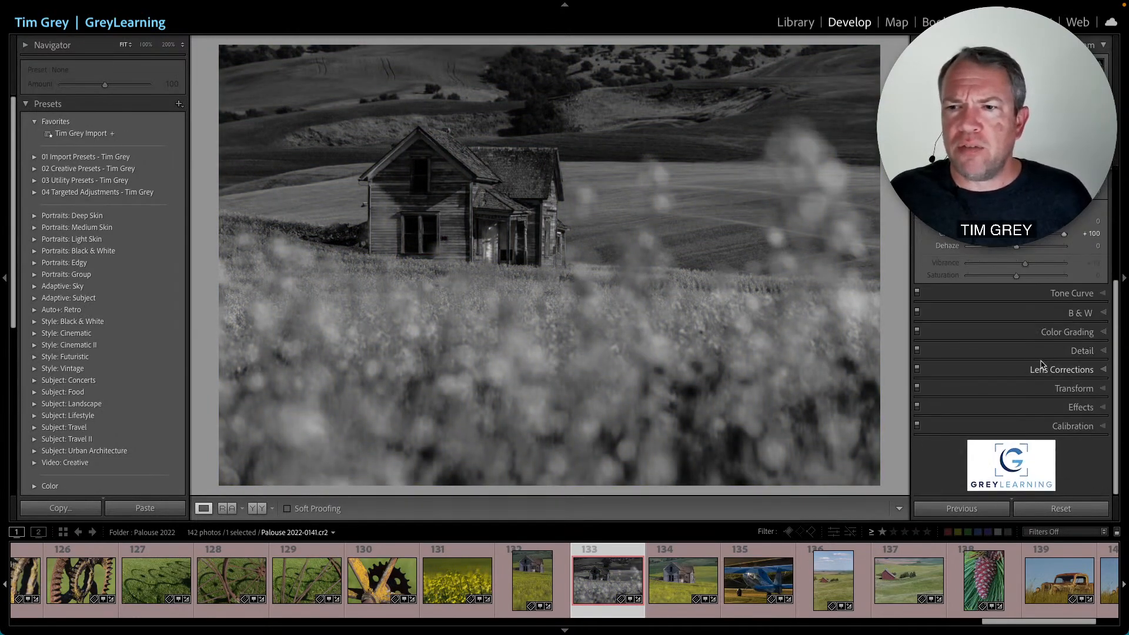
left_click_drag(974, 248, 982, 257)
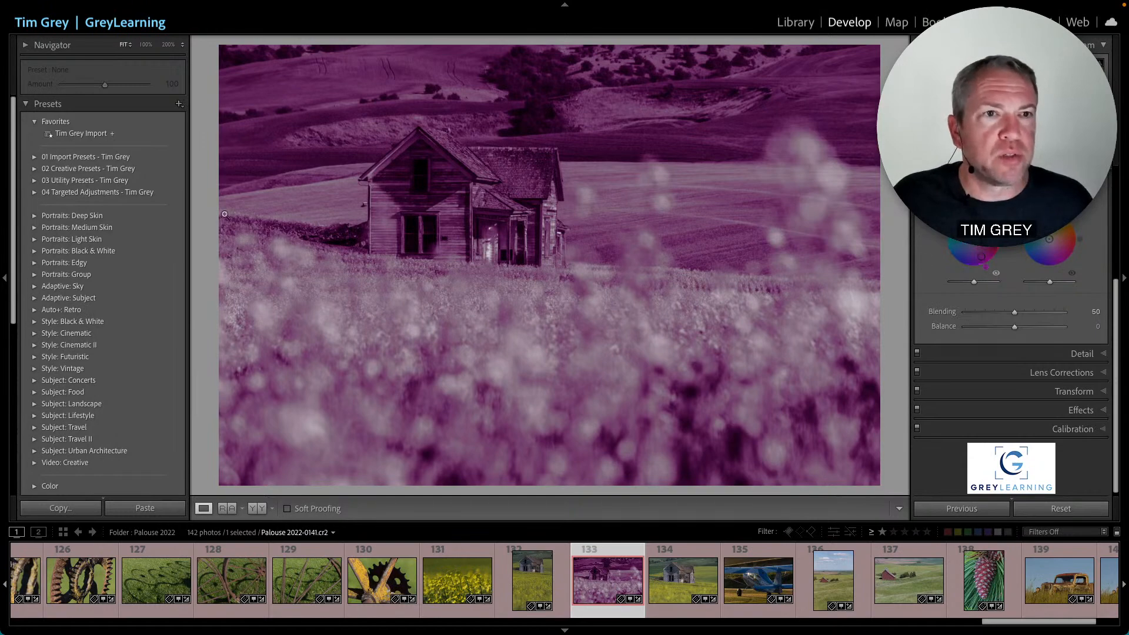
- Open the Develop Presets Demo collection to show the Pantheon photo
scroll(125, 236, "down", 5)
scroll(125, 239, "down", 3)
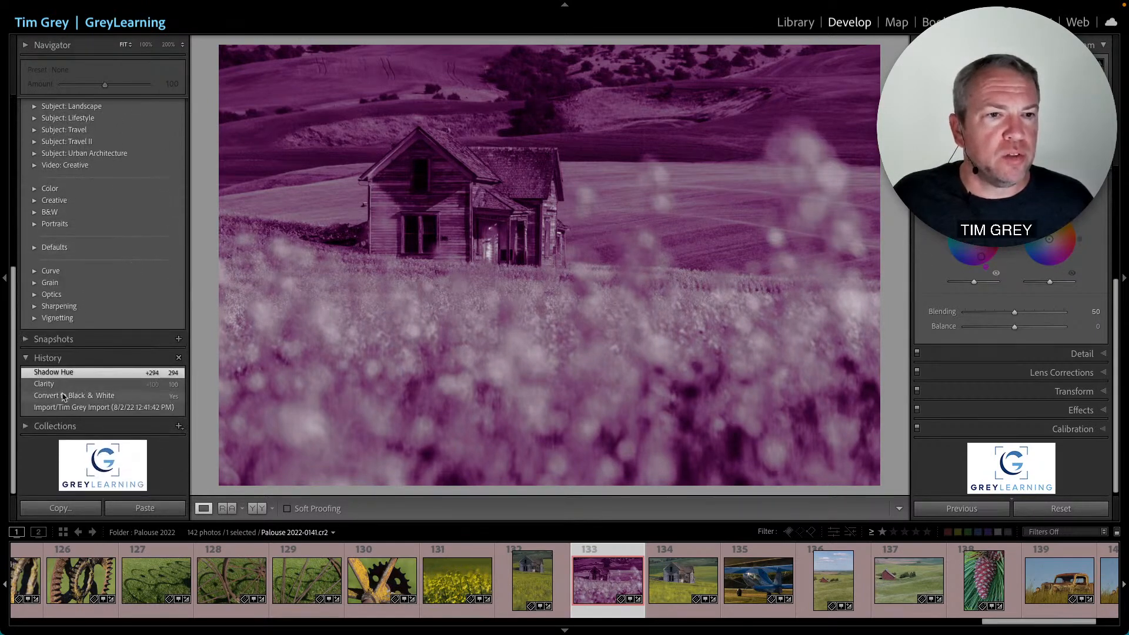
left_click(92, 469)
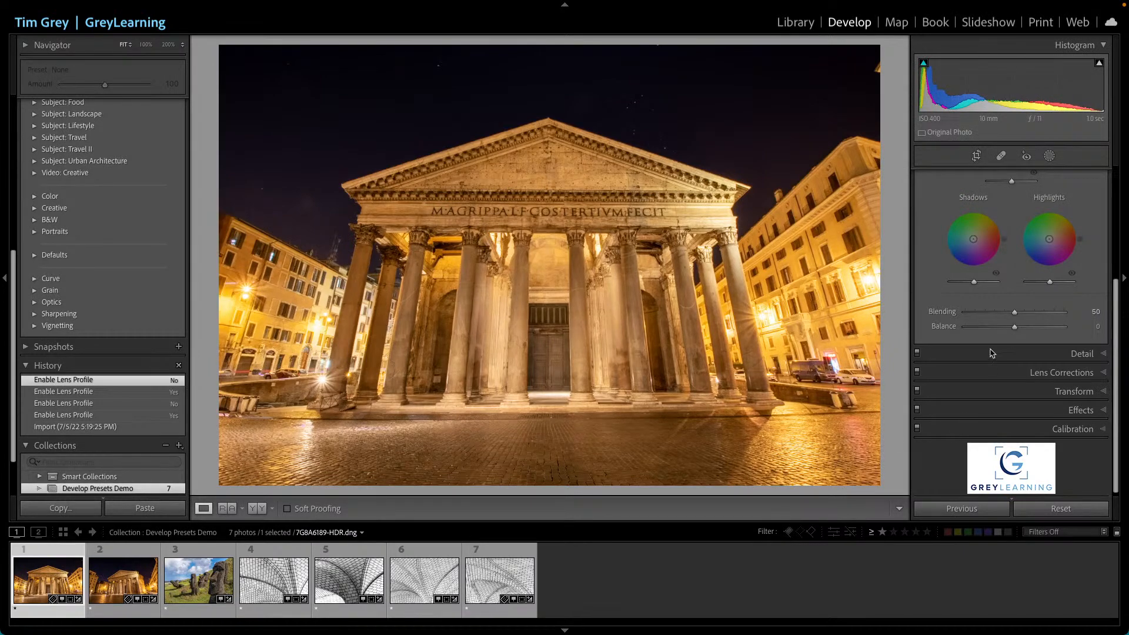
- Reset all develop settings on the Pantheon photo
scroll(993, 353, "up", 5)
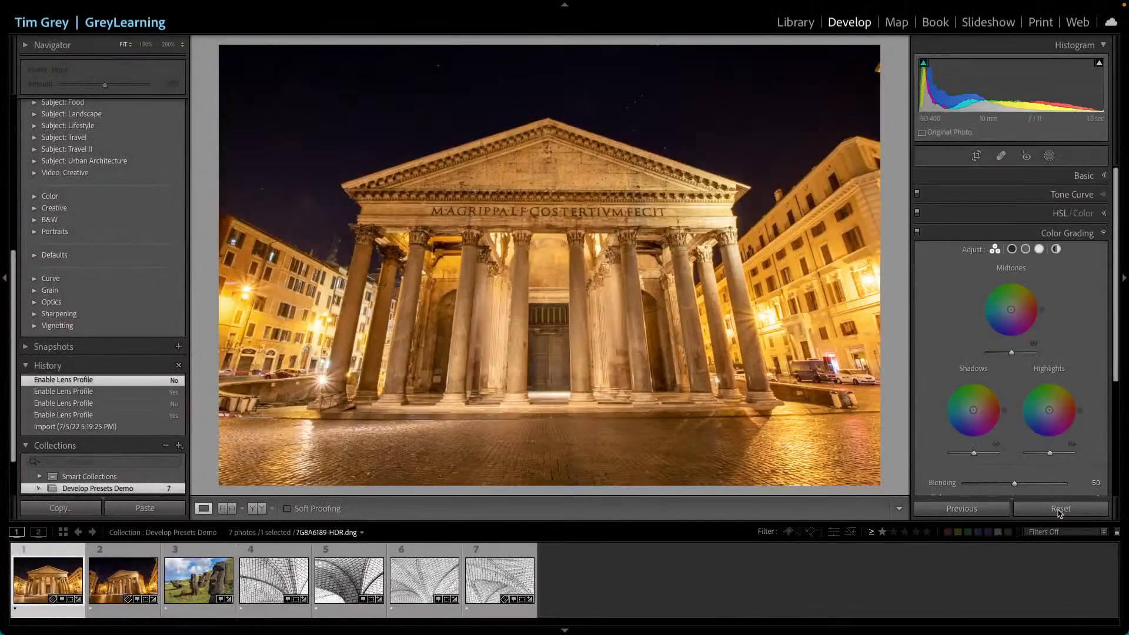
left_click(1060, 510)
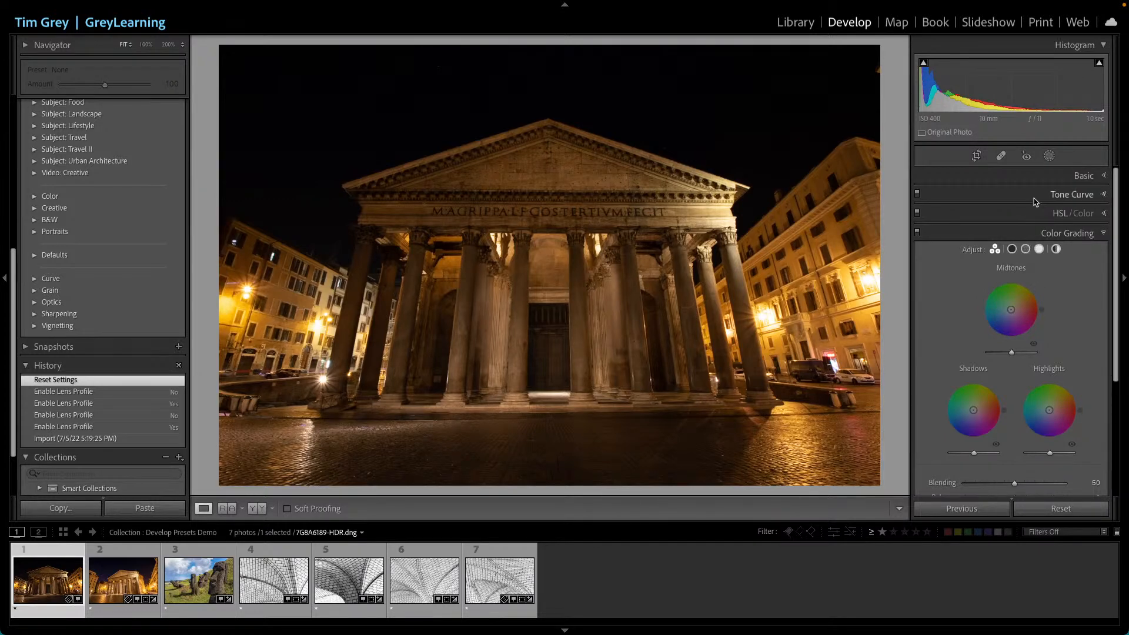
- Set the Pantheon photo's treatment to Black & White and raise Exposure to +1.15
left_click(1079, 177)
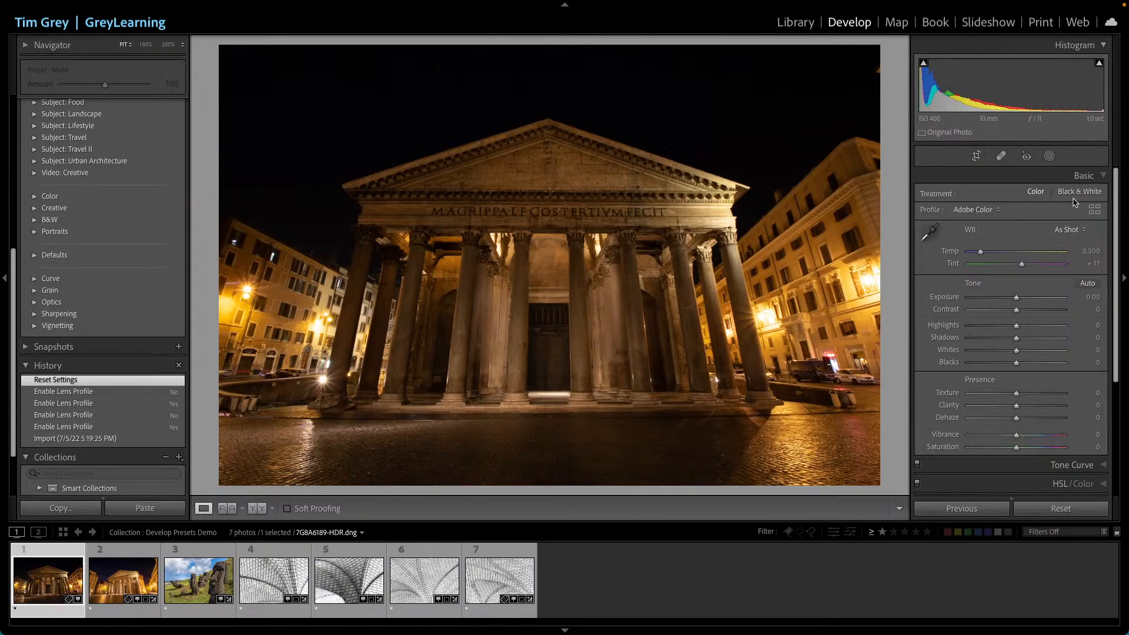
left_click(1077, 198)
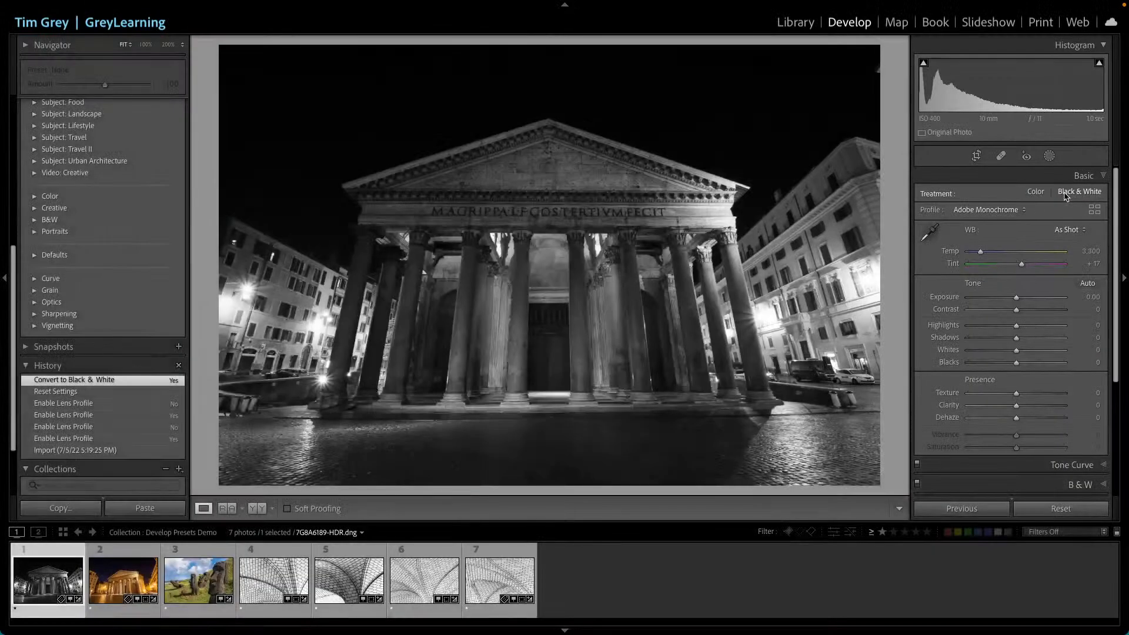
left_click_drag(1017, 297, 1023, 299)
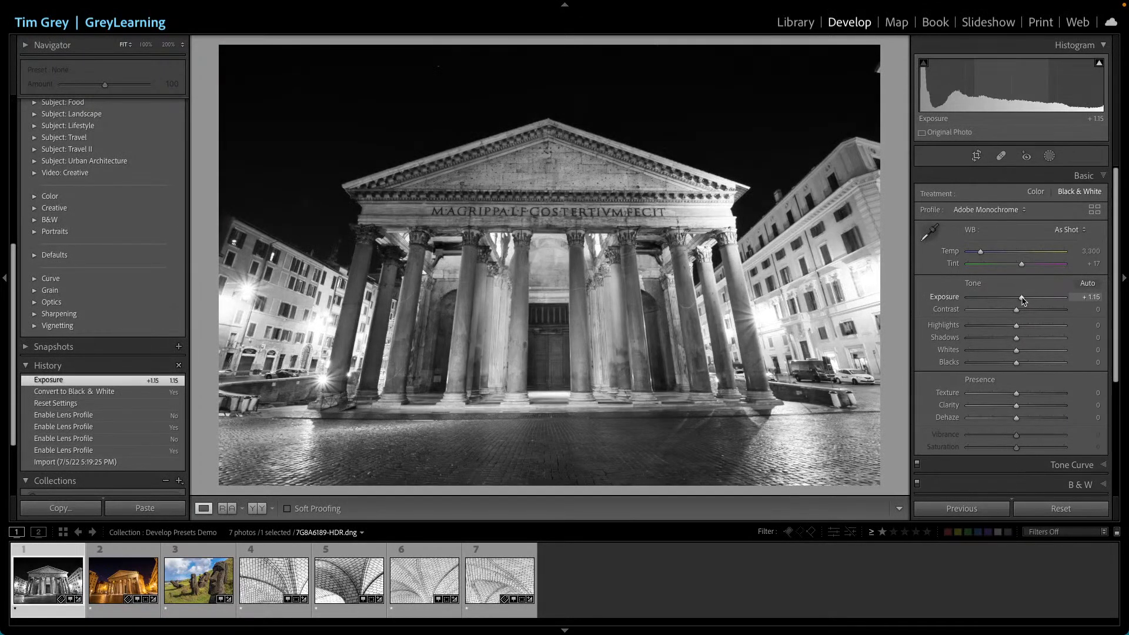
left_click_drag(1023, 300, 1023, 301)
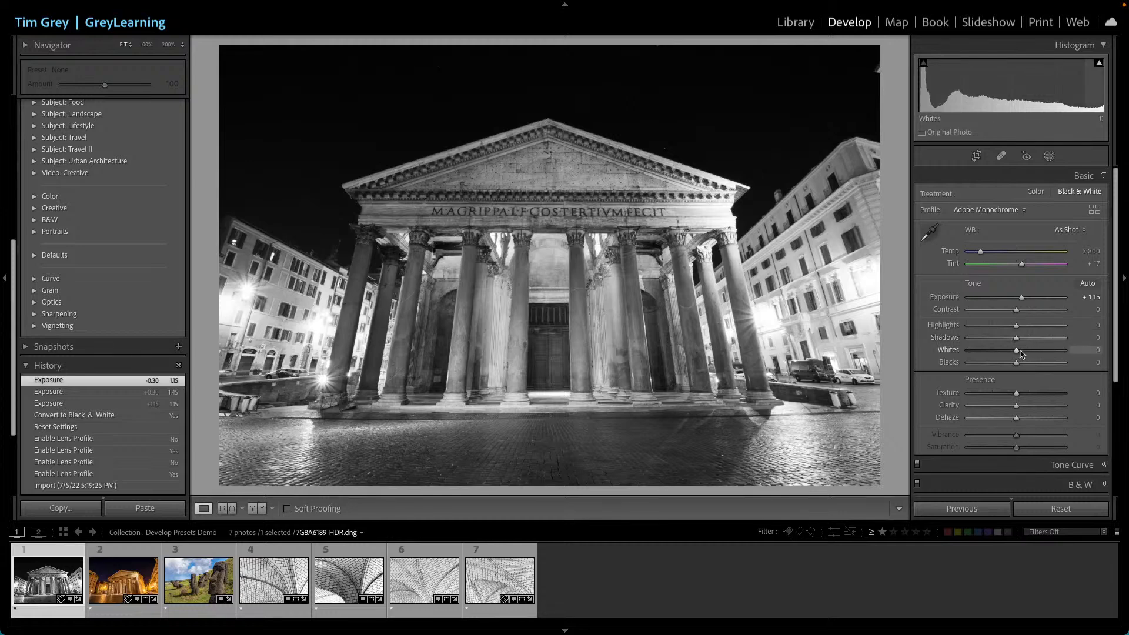
- Set Clarity to +45, Dehaze to +7 and Texture to +14
mouse_move(1016, 405)
left_mouse_down()
mouse_move(1040, 408)
mouse_move(1021, 421)
left_mouse_up()
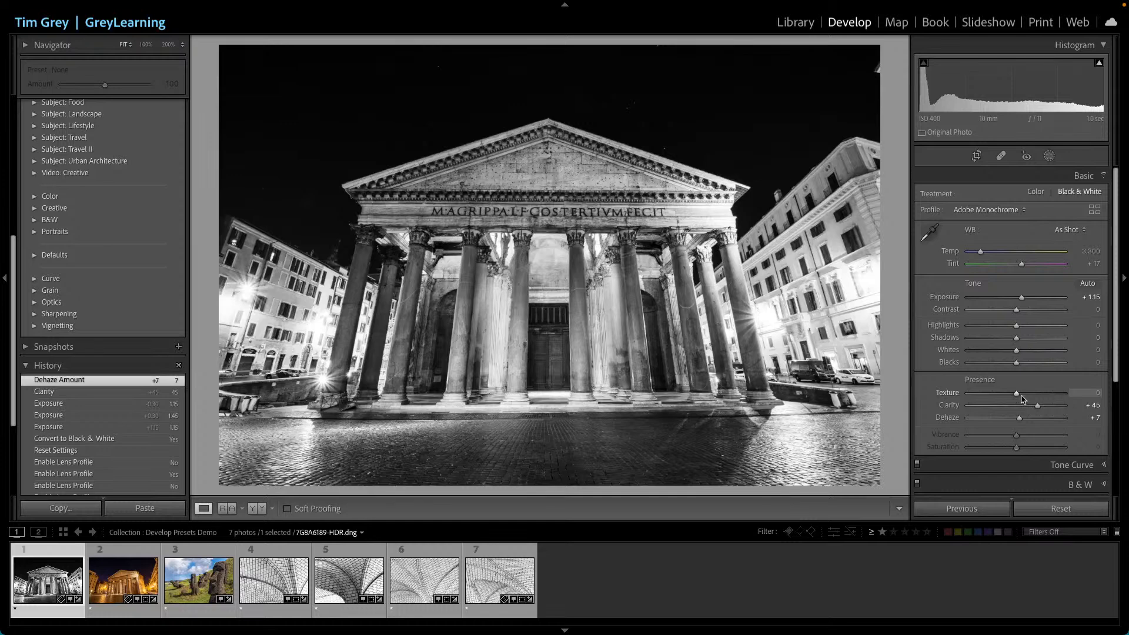
left_click_drag(1017, 393, 1023, 395)
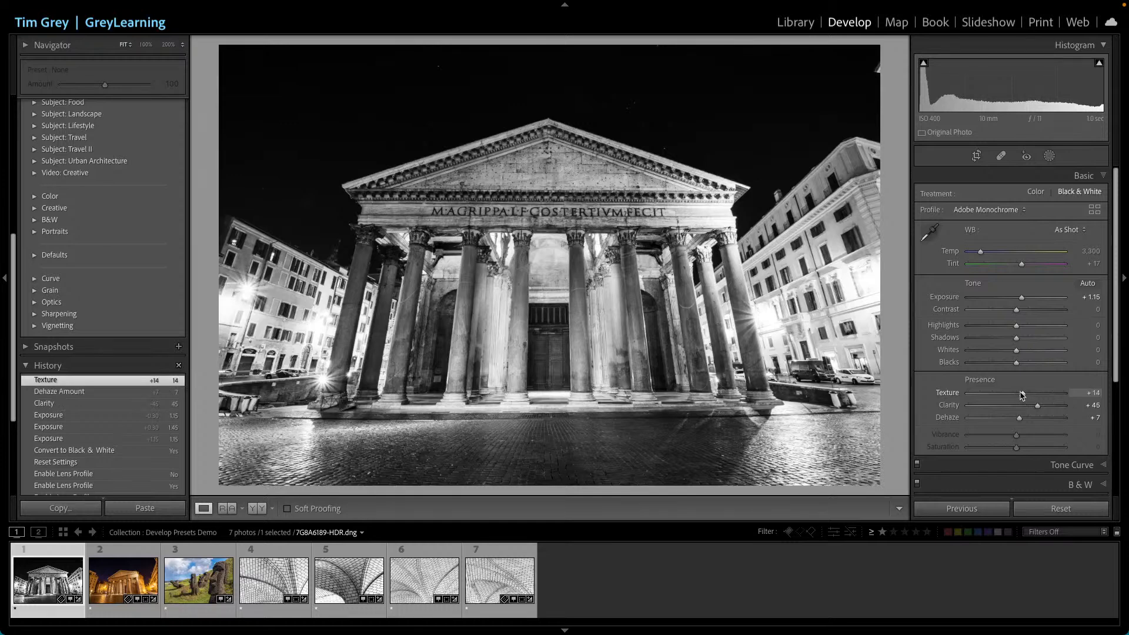
- In Color Grading, tint the shadows sepia at hue 50, saturation 53, with Balance at -100
scroll(1035, 395, "down", 5)
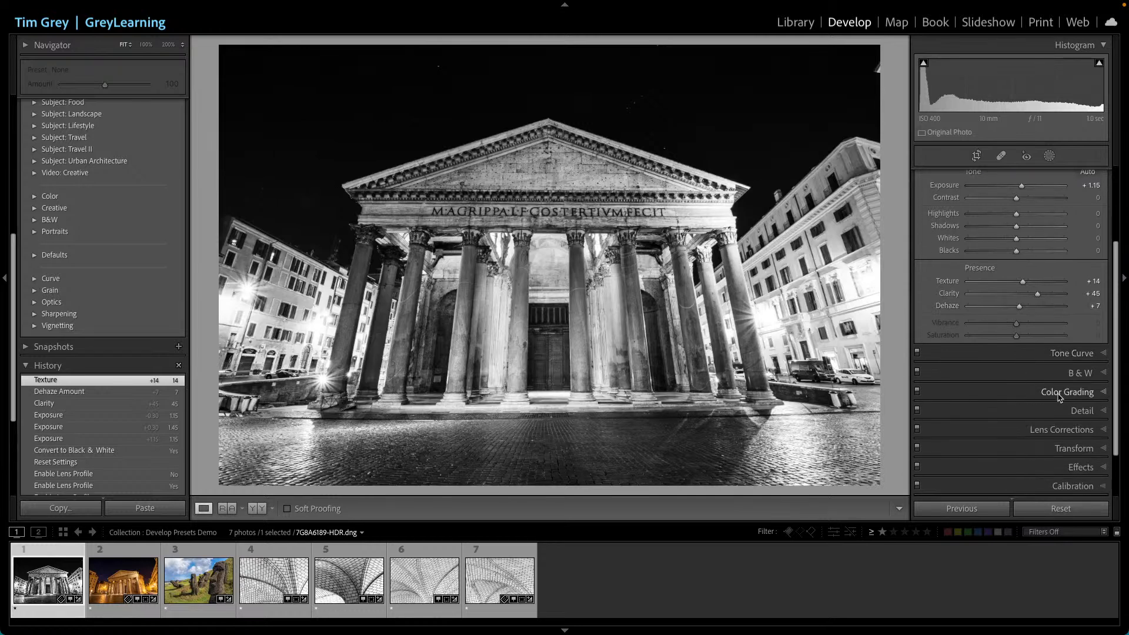
scroll(1059, 397, "up", 5)
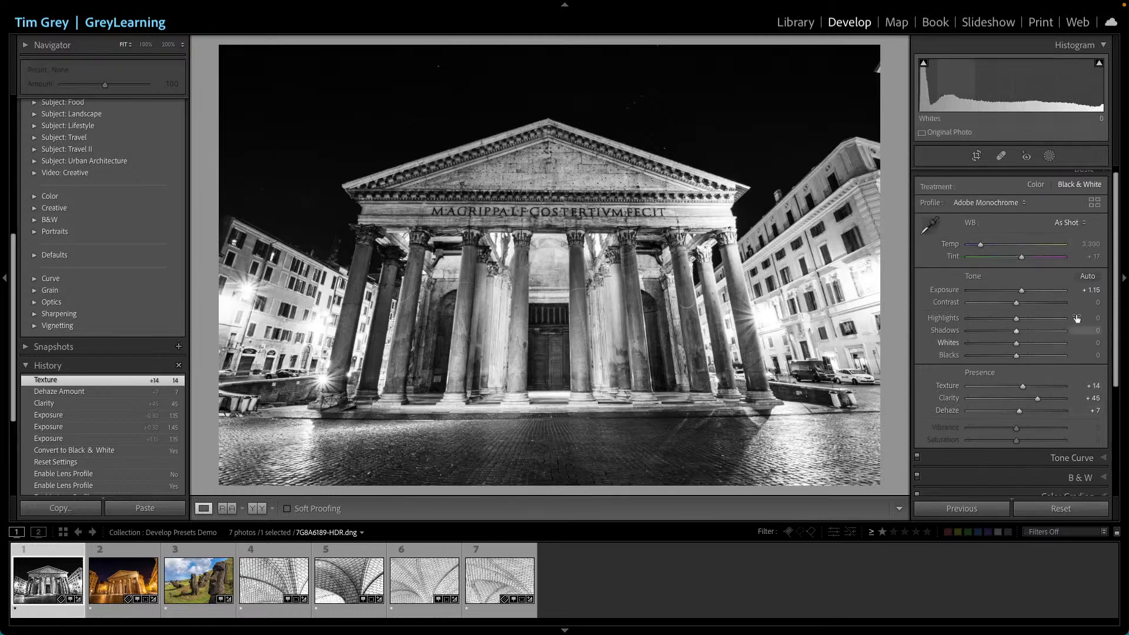
scroll(1067, 329, "down", 3)
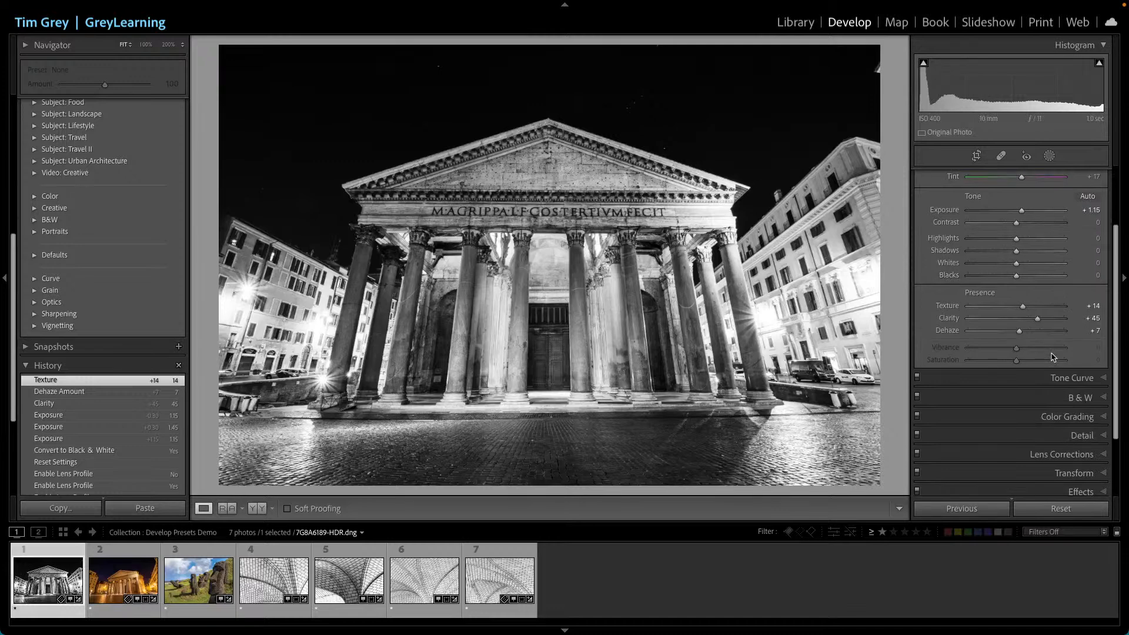
left_click(1071, 418)
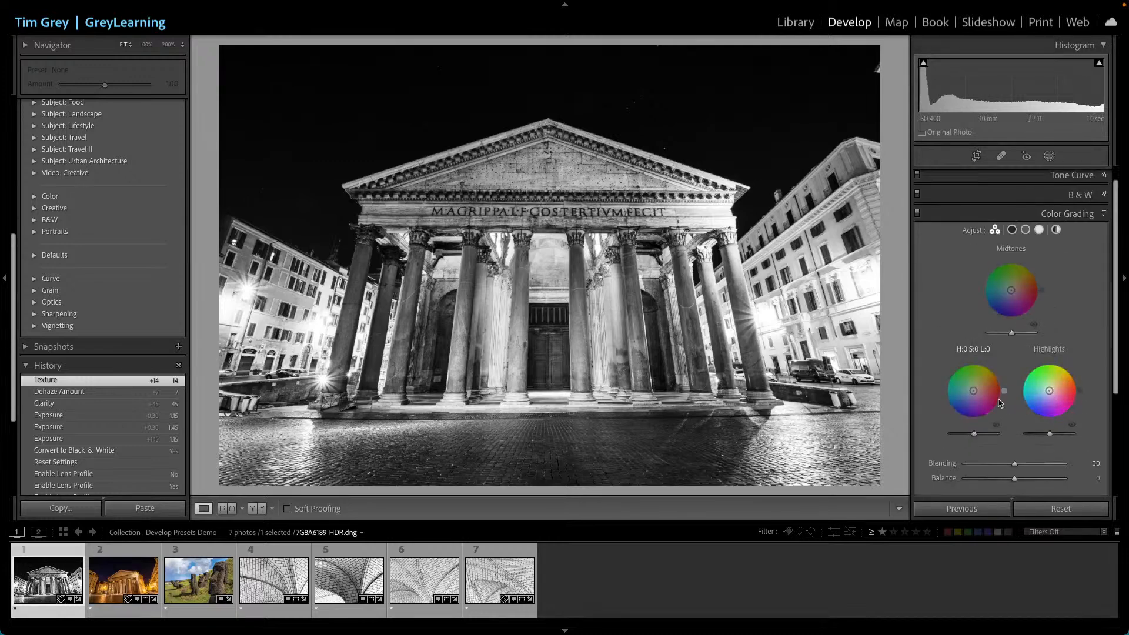
mouse_move(974, 394)
left_mouse_down()
mouse_move(968, 381)
mouse_move(988, 375)
left_mouse_up()
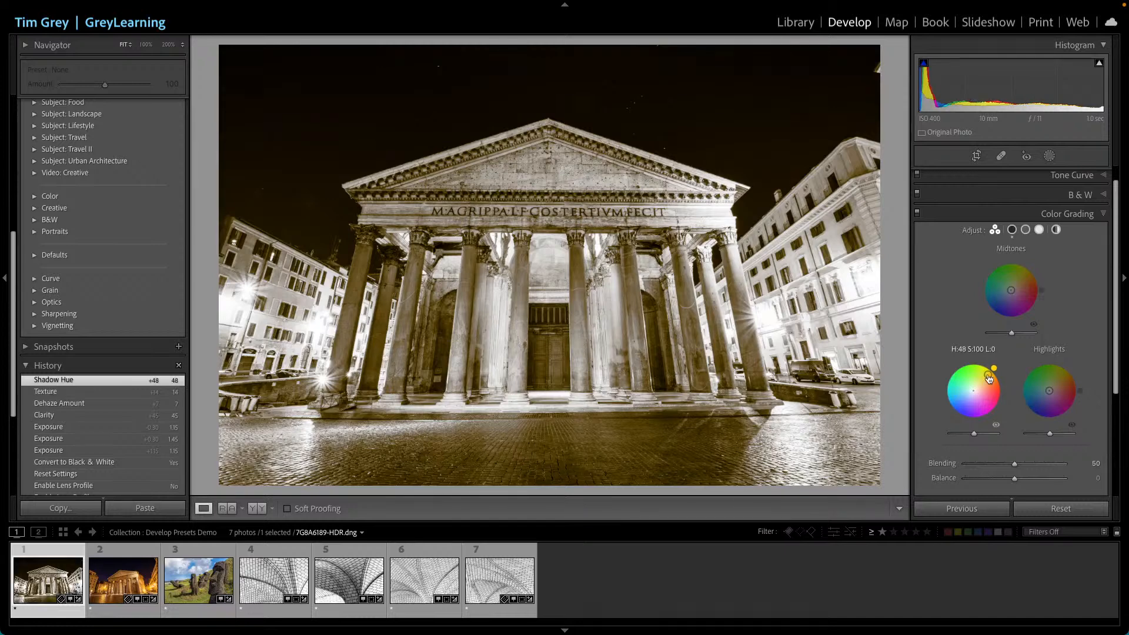
left_click_drag(1015, 478, 959, 481)
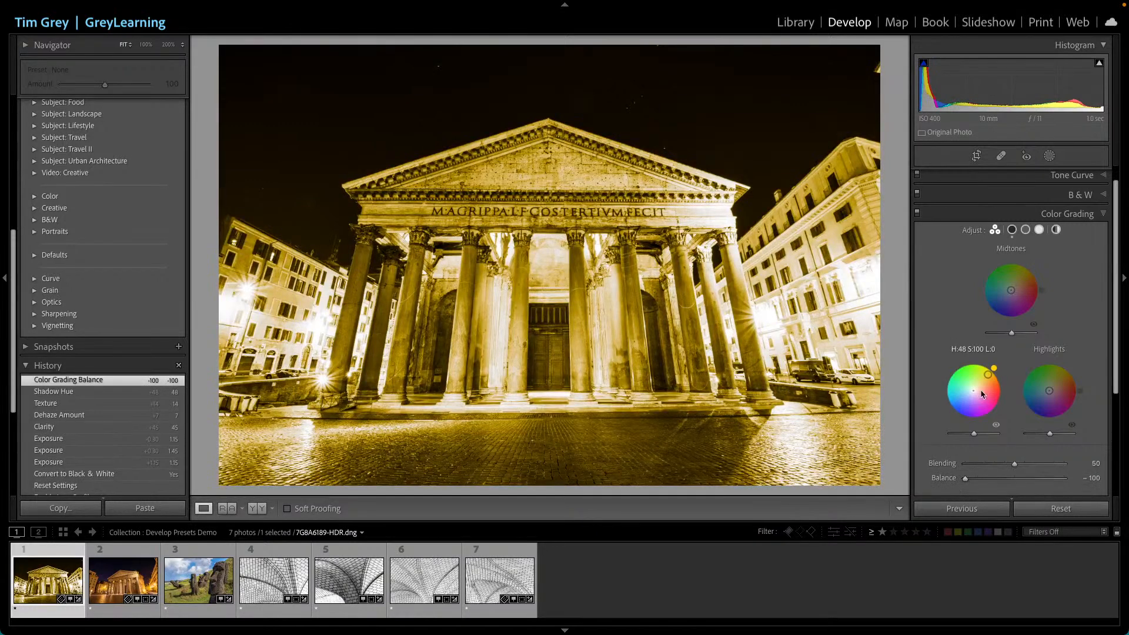
left_click_drag(988, 377, 982, 382)
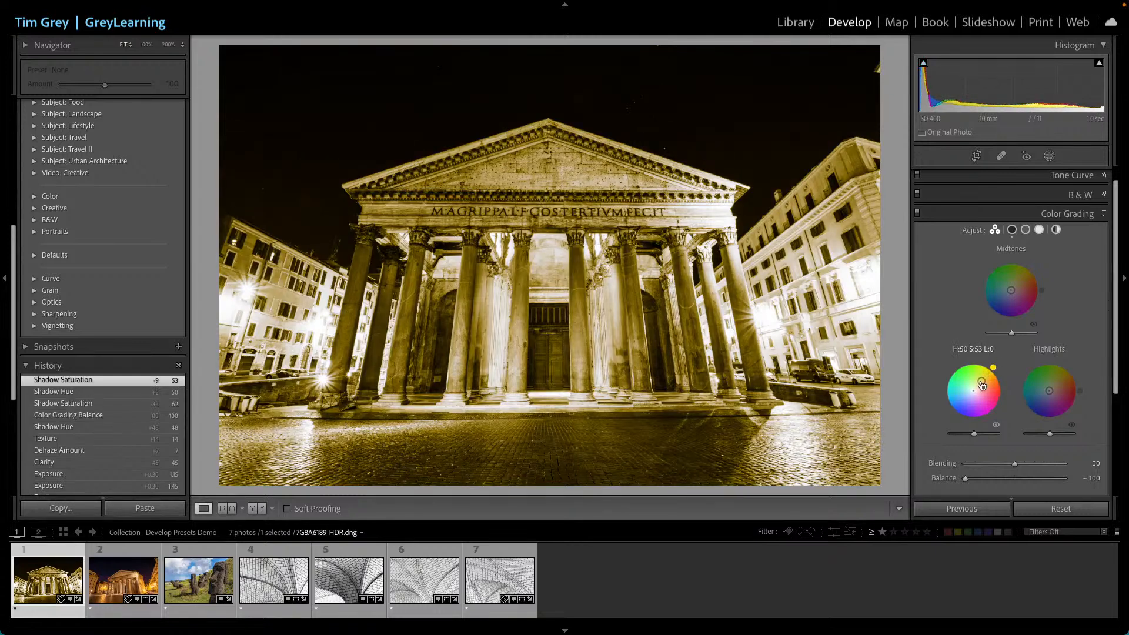
- Enable lens profile corrections and remove chromatic aberration
scroll(989, 385, "down", 4)
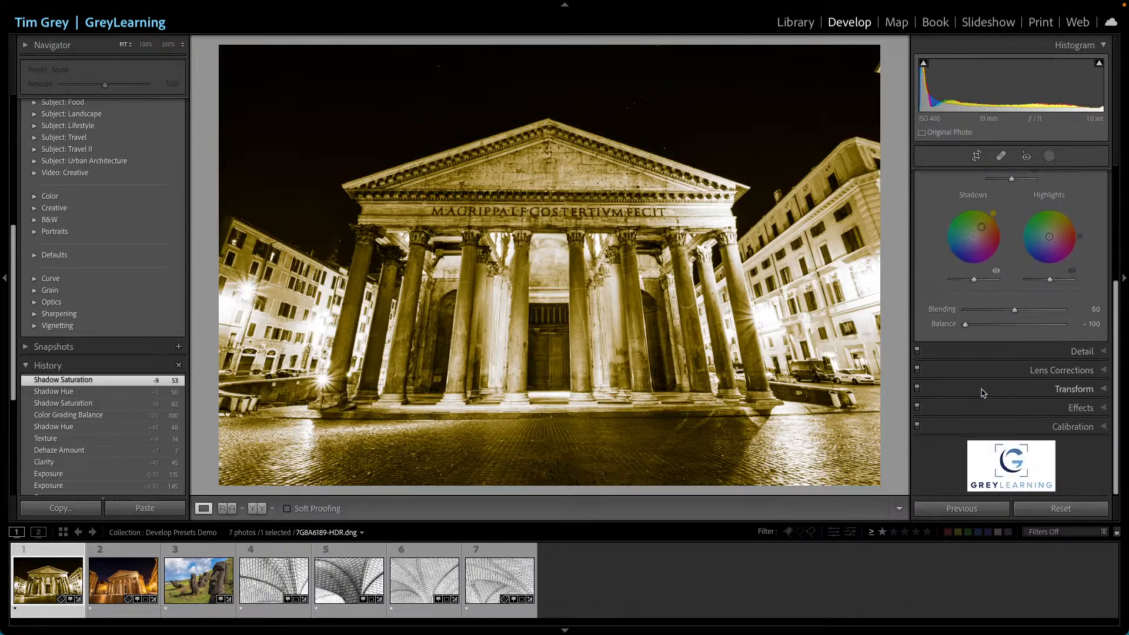
left_click(1056, 371)
left_click(970, 225)
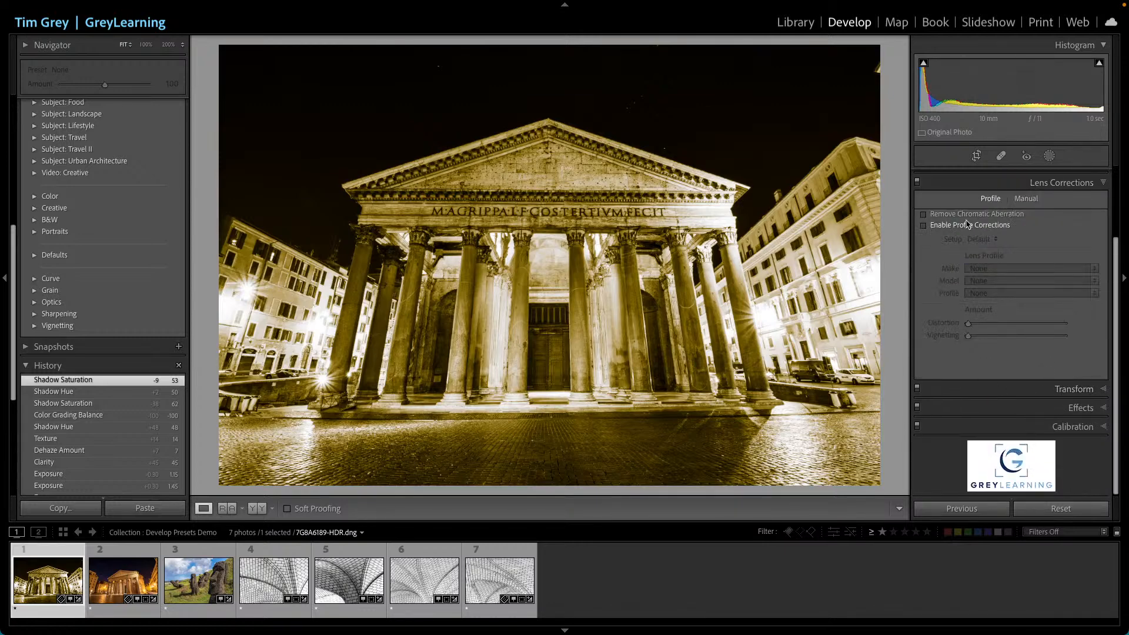
left_click(966, 215)
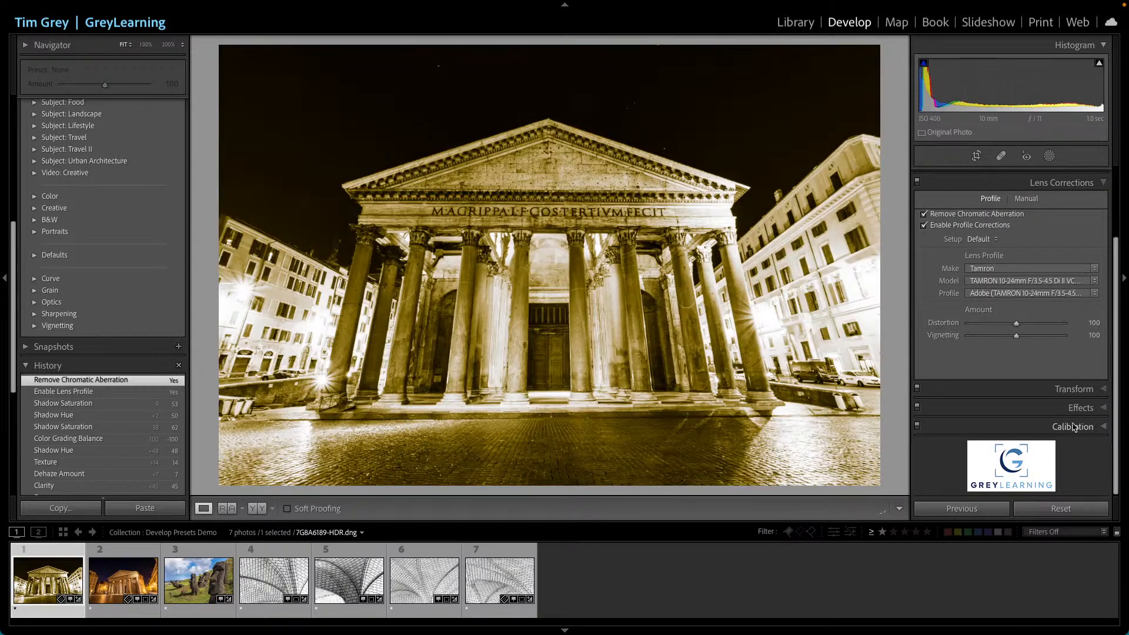
- Add a post-crop vignette: Amount -64, Midpoint 32, Roundness -85, Feather 15
left_click(1084, 409)
left_click_drag(1017, 304, 1000, 305)
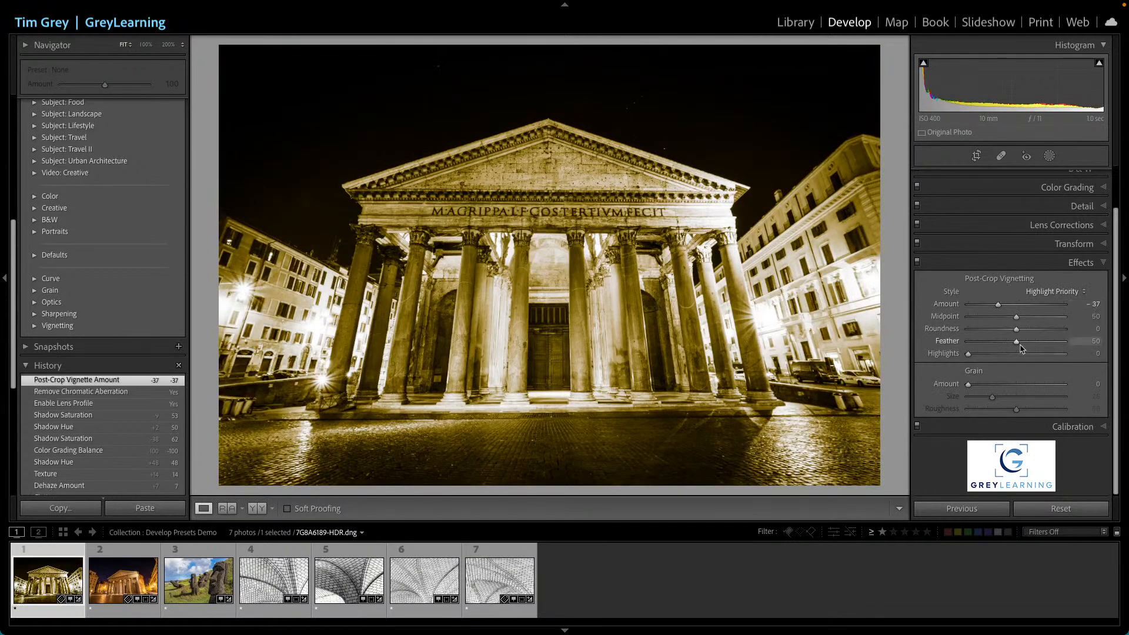
left_click_drag(1018, 343, 984, 346)
mouse_move(998, 306)
left_mouse_down()
mouse_move(985, 307)
mouse_move(1002, 319)
left_mouse_up()
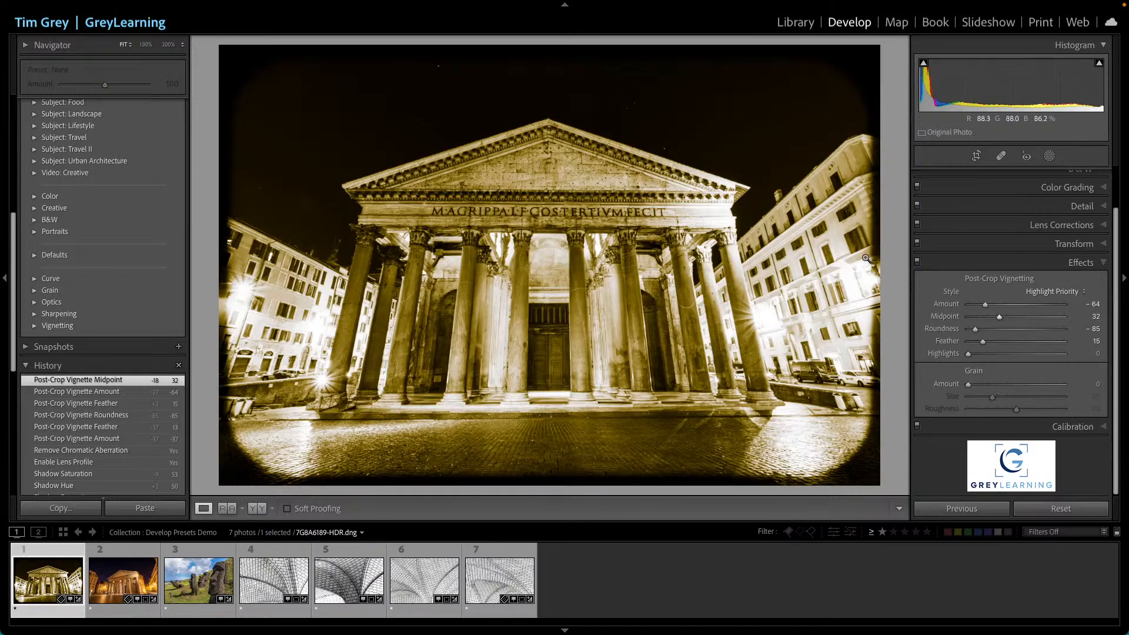
- Start a new develop preset named Silly Sepia with Frame
scroll(150, 164, "up", 10)
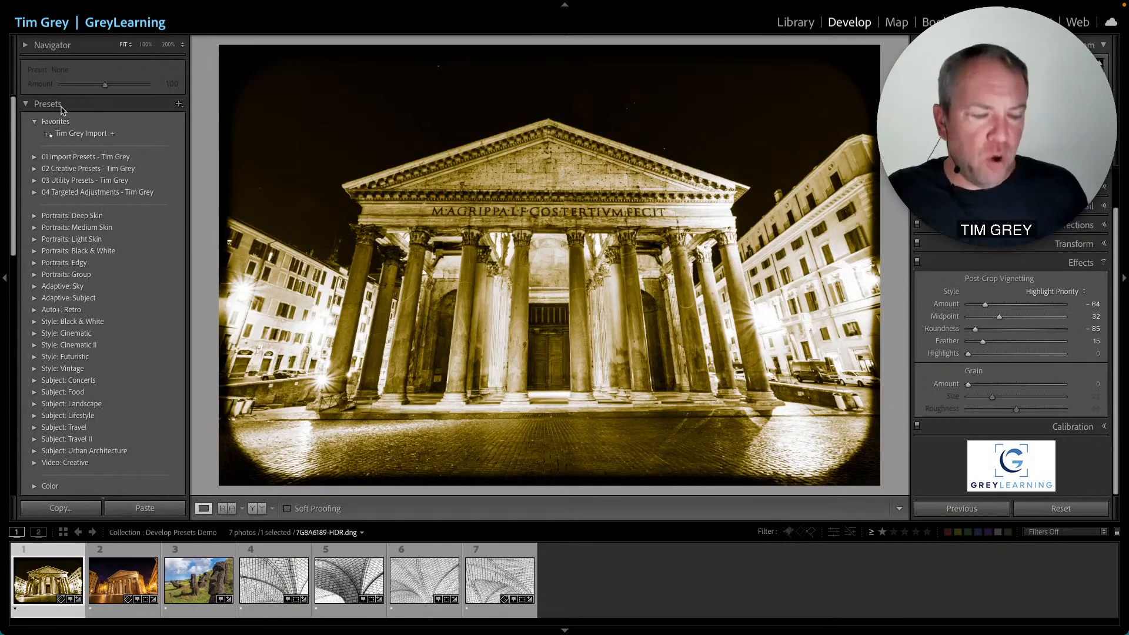
left_click(179, 106)
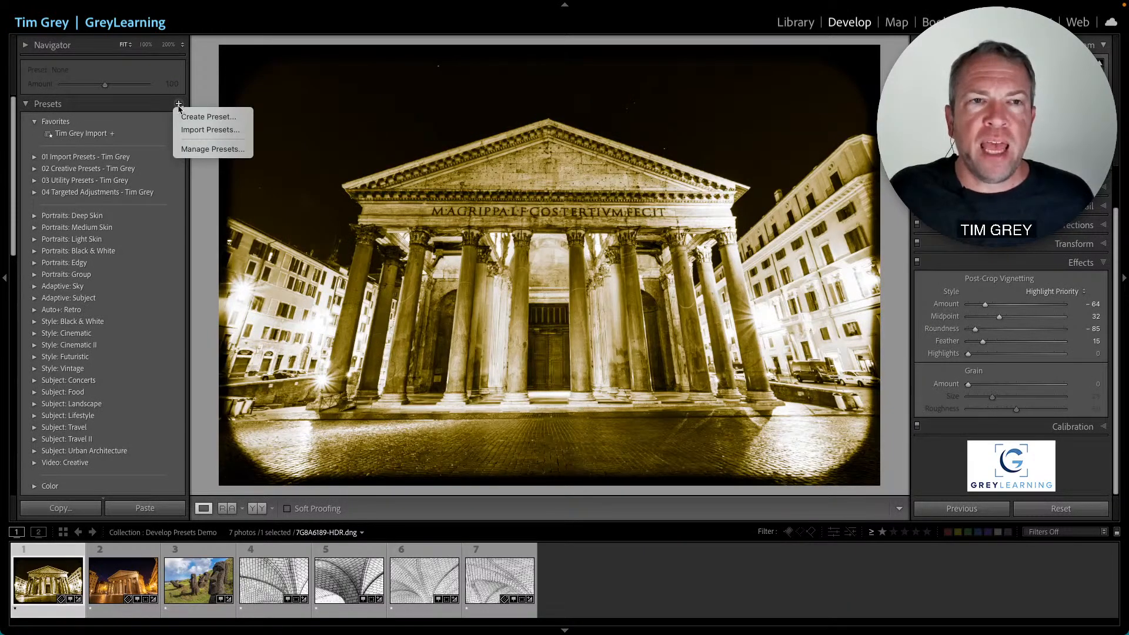
left_click(241, 120)
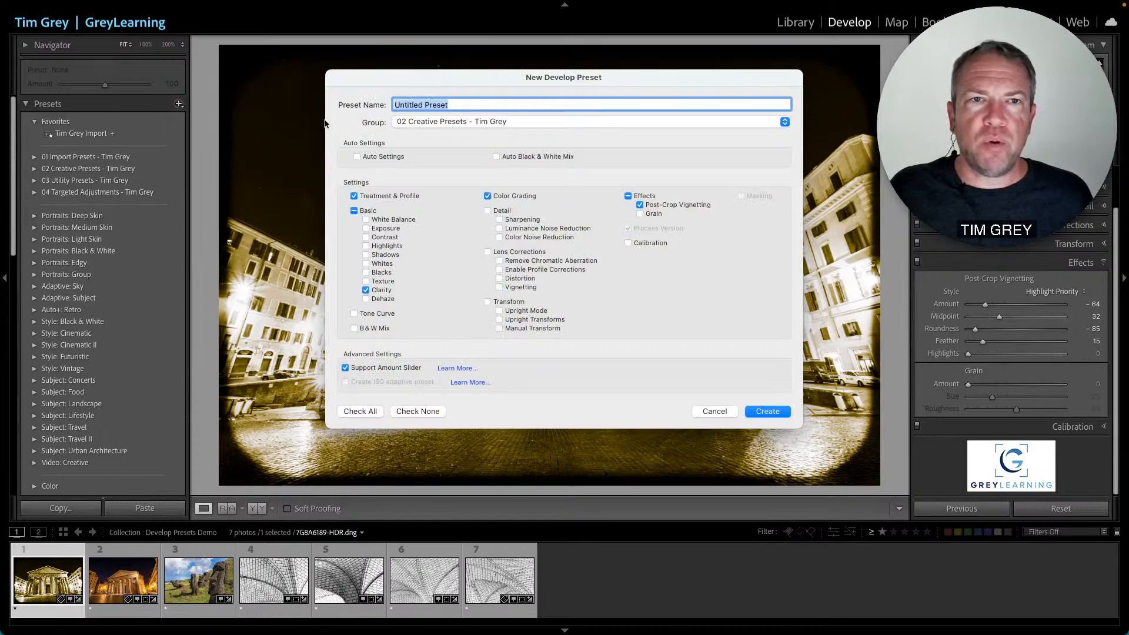
type("Silly Sepia with Frame")
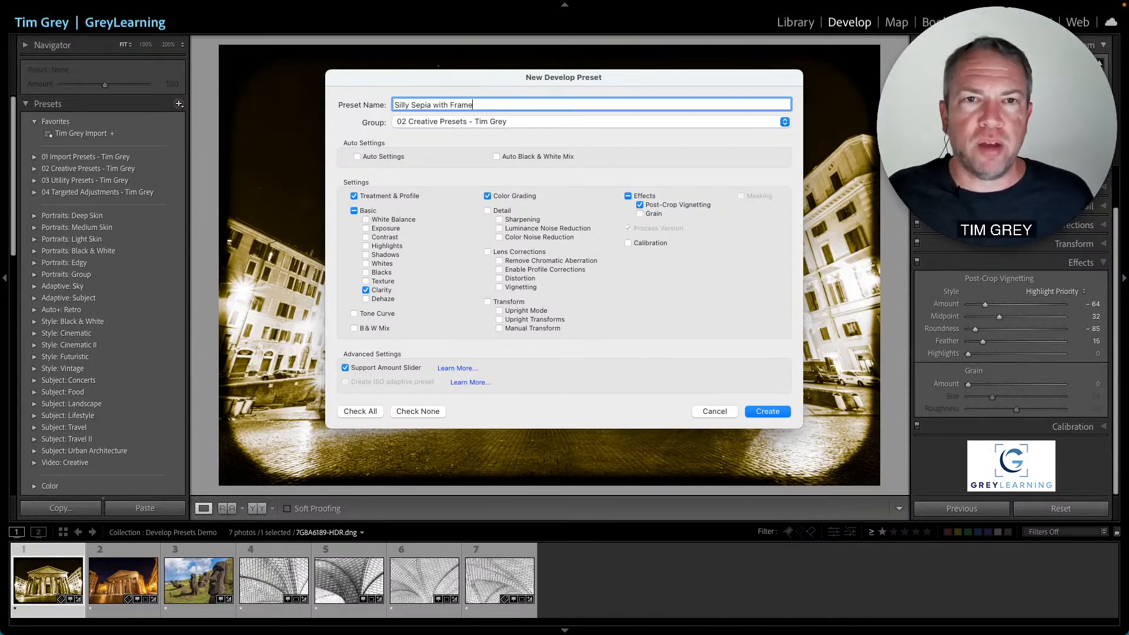
- Place the new preset in the User Presets group, include all settings, and create it
left_click(435, 122)
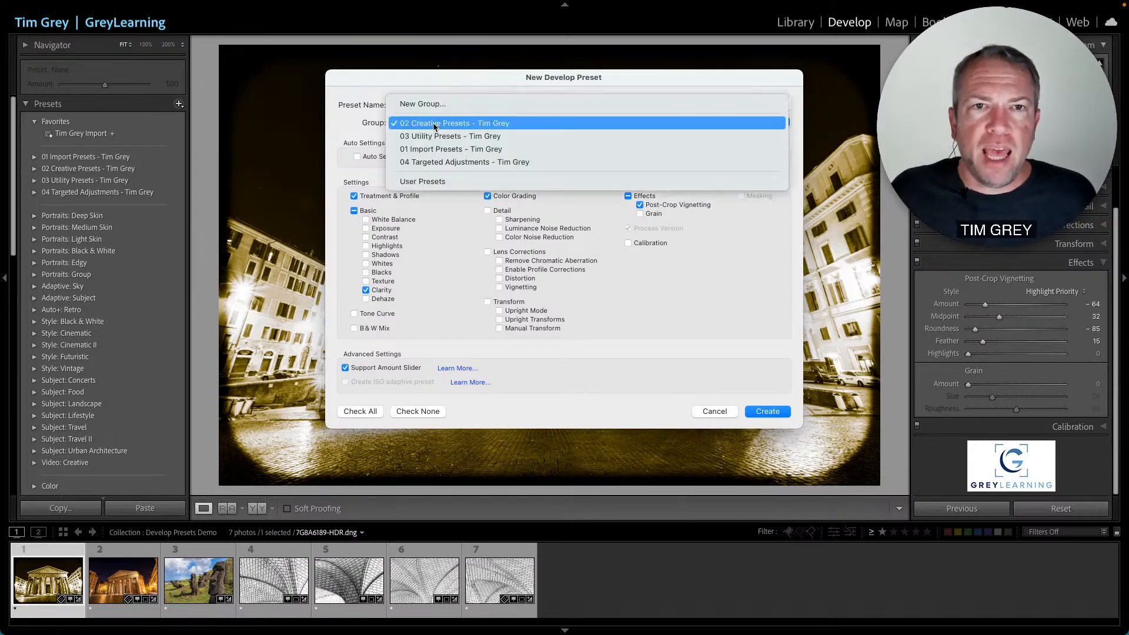
left_click(454, 182)
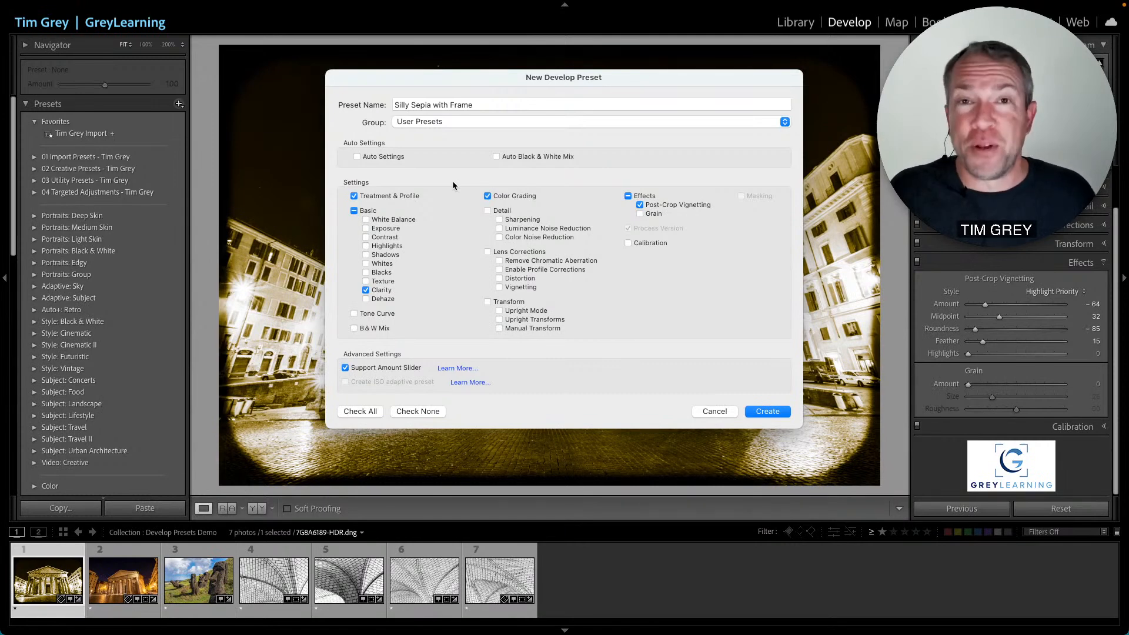
left_click(438, 125)
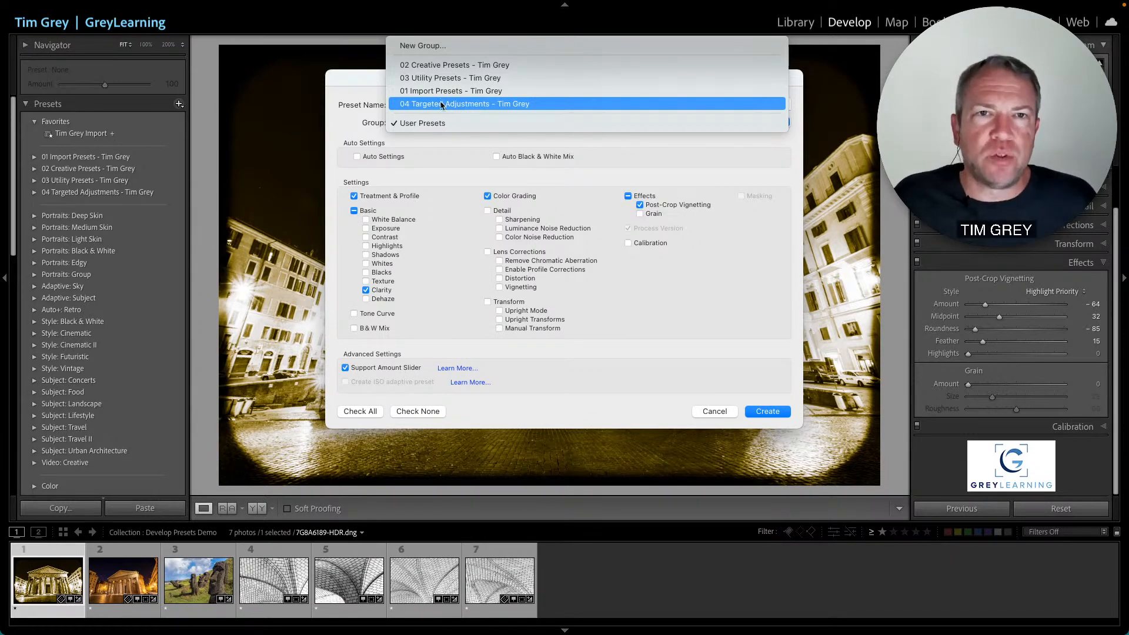
left_click(442, 124)
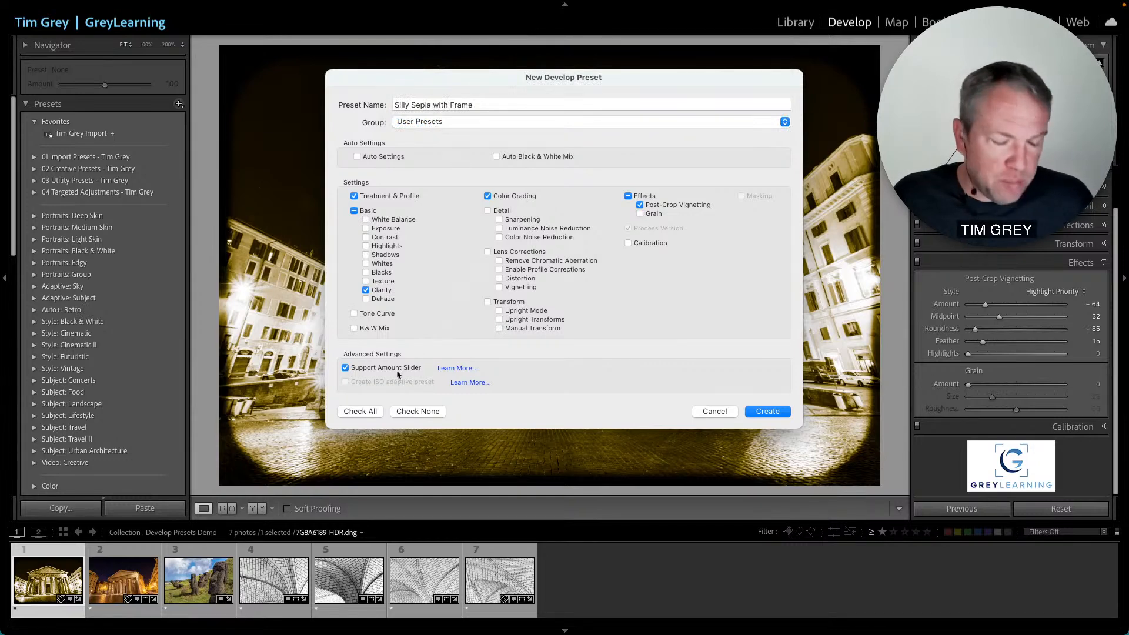
left_click(359, 411)
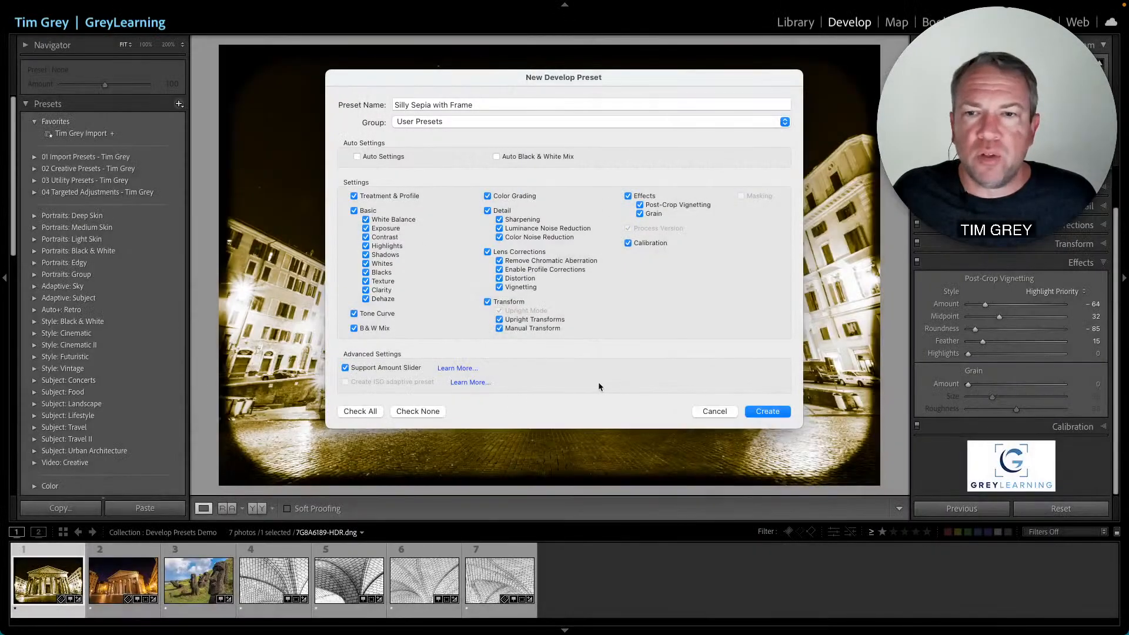
left_click(768, 411)
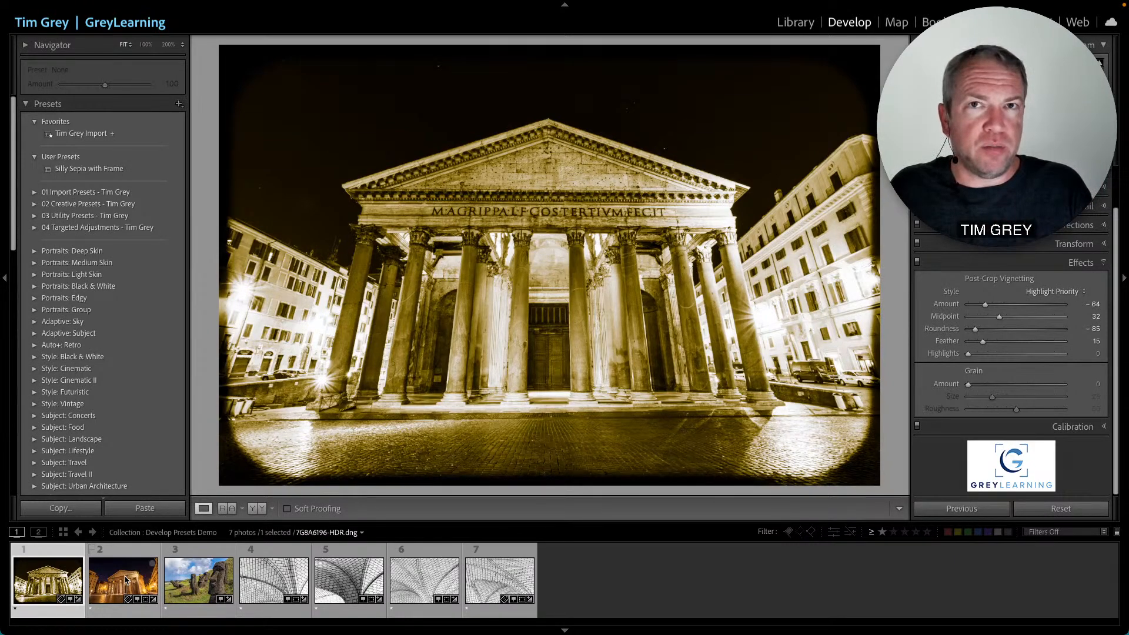
- Select the moai photo and apply the Silly Sepia with Frame preset to it
left_click(93, 582)
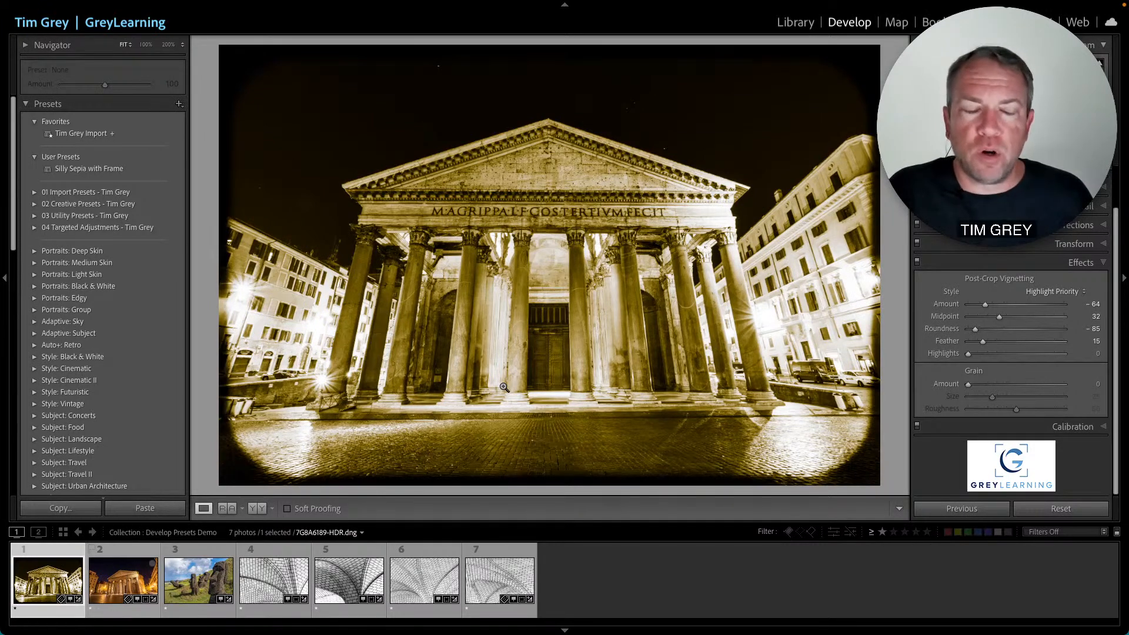
left_click(190, 590)
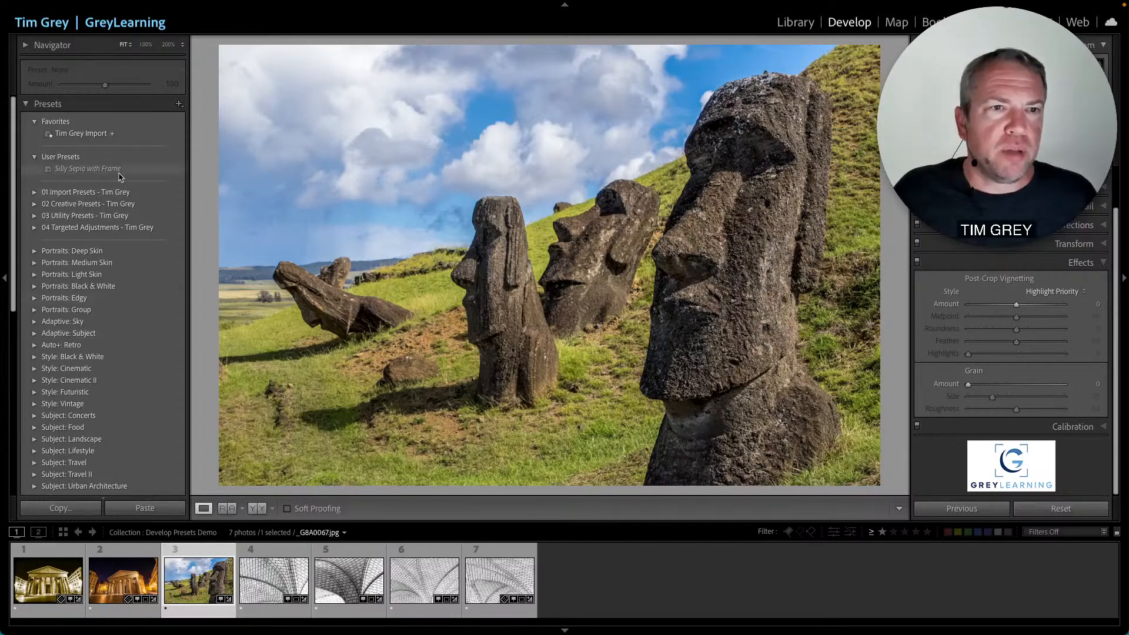
left_click(88, 169)
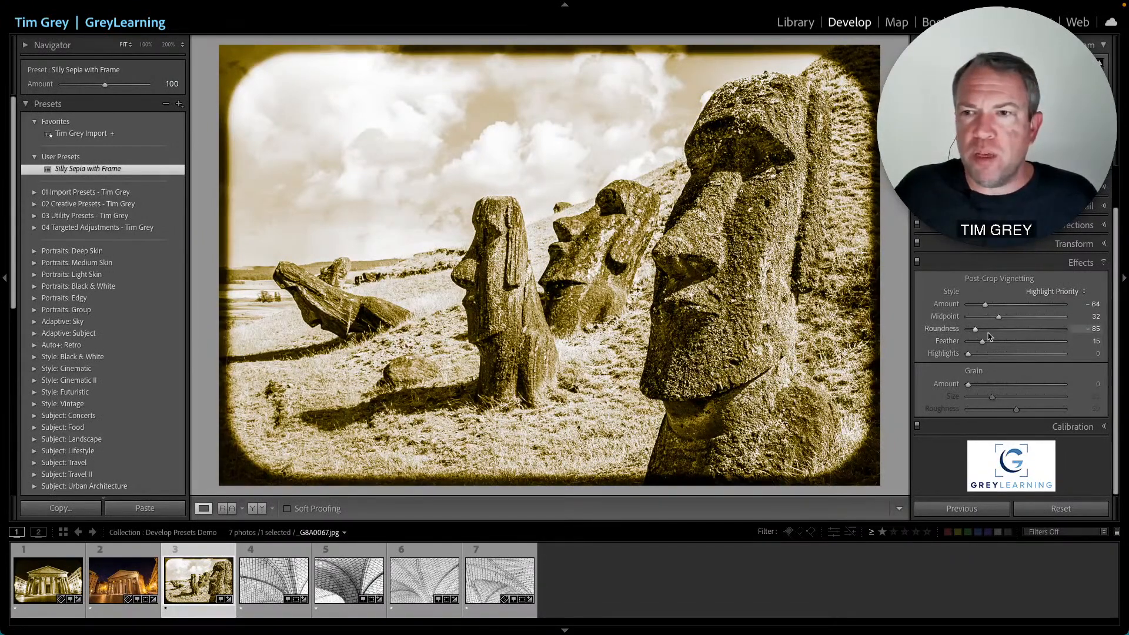
- Lighten the post-crop vignette and pull the shadow tint in Color Grading toward neutral for a subtler sepia
left_click_drag(986, 304, 995, 343)
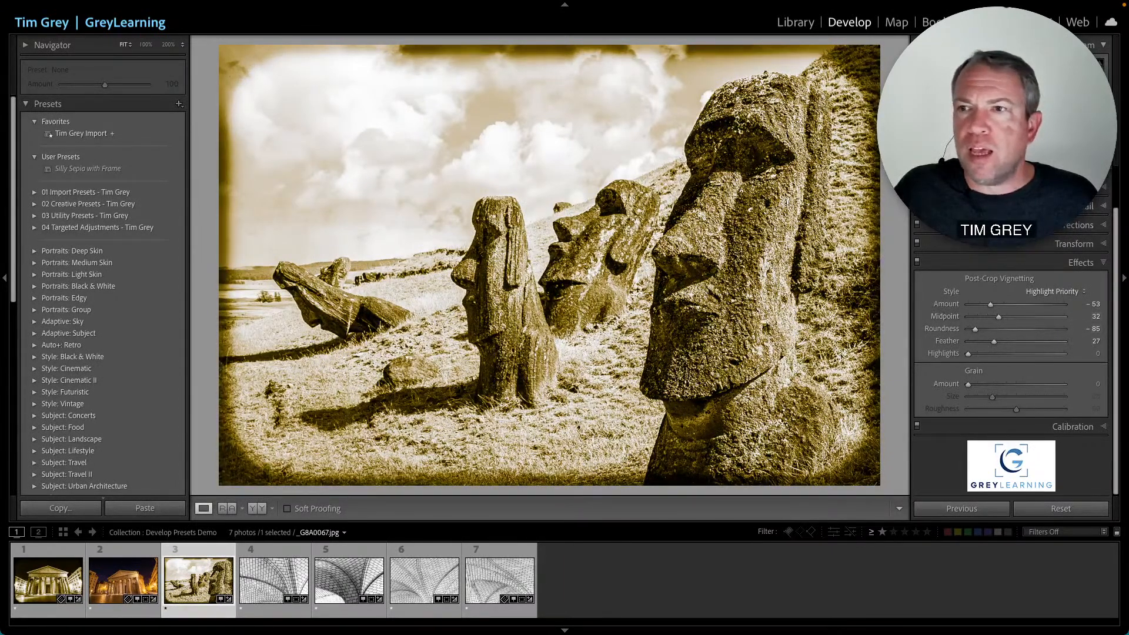
scroll(1011, 283, "up", 2)
left_click(1066, 235)
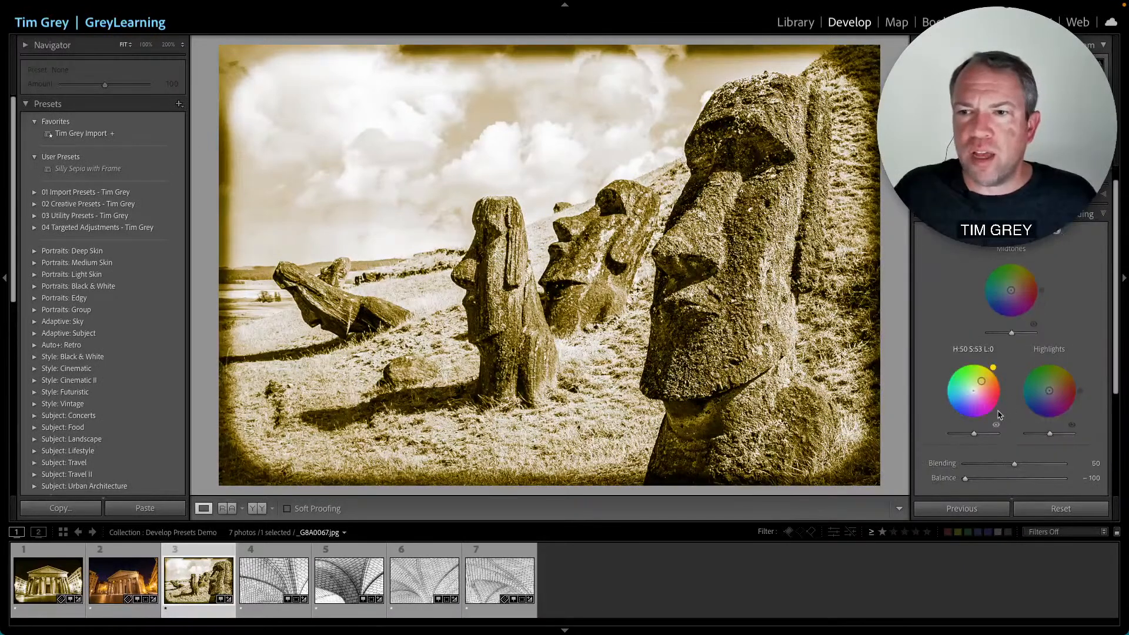
left_click_drag(986, 388, 978, 390)
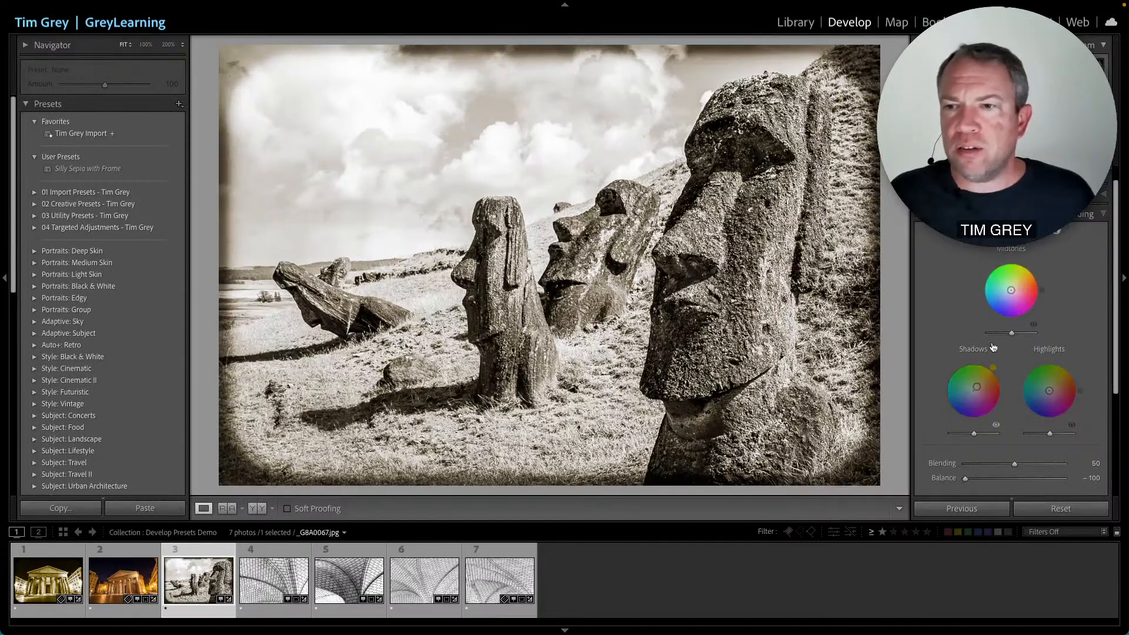
- Set the post-crop vignette Feather to 47 and Amount to -43
scroll(1047, 388, "down", 5)
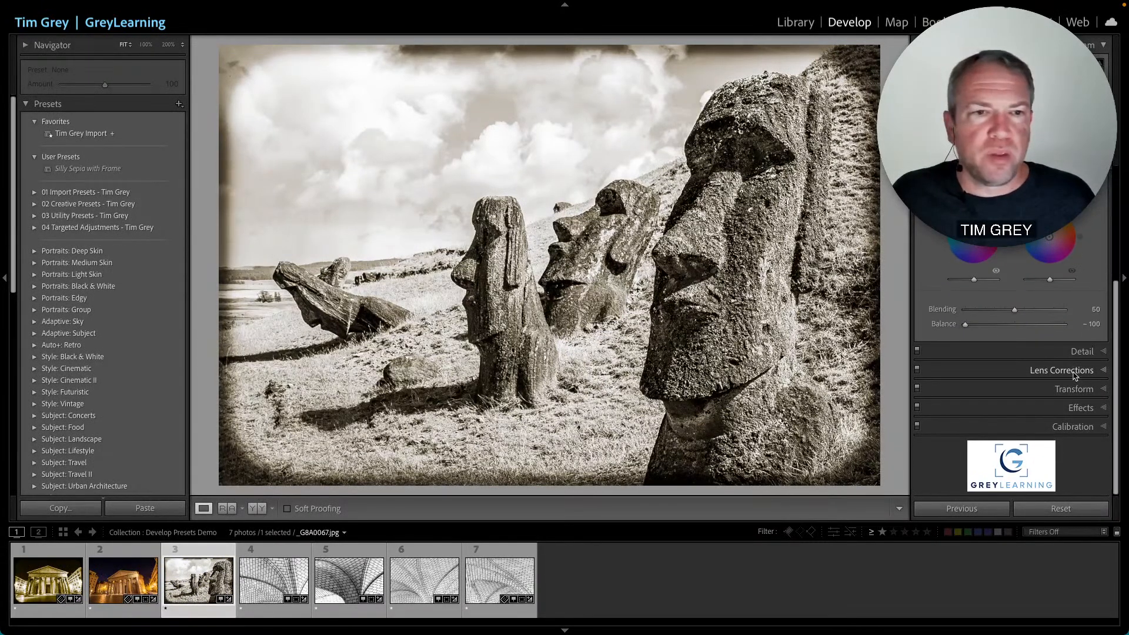
left_click(1075, 409)
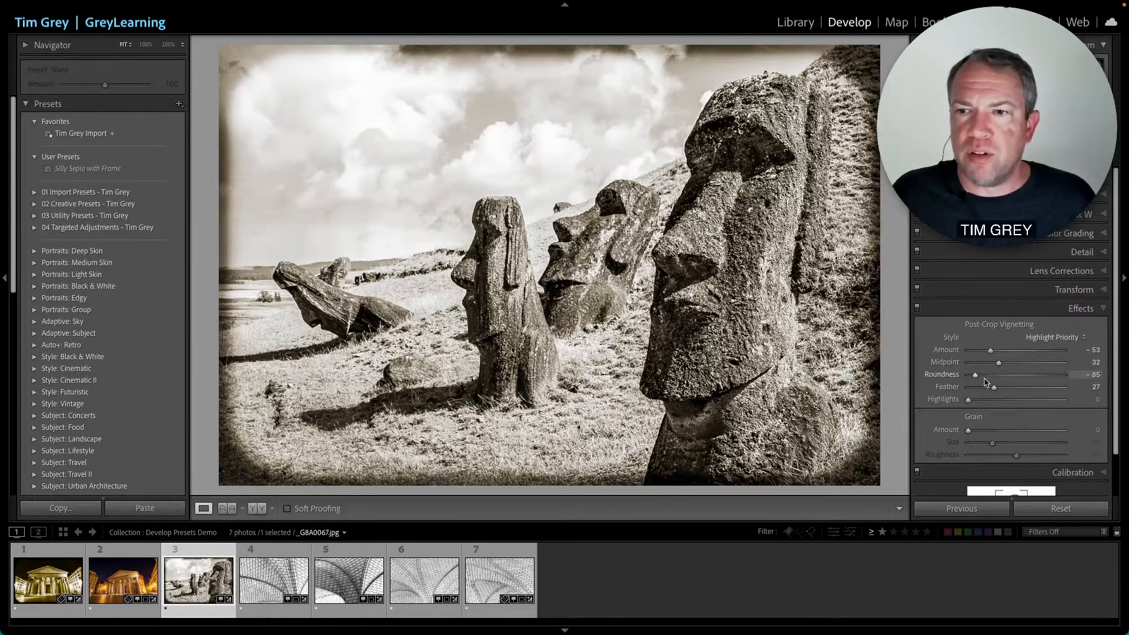
left_click_drag(994, 388, 1014, 388)
left_click_drag(991, 351, 997, 353)
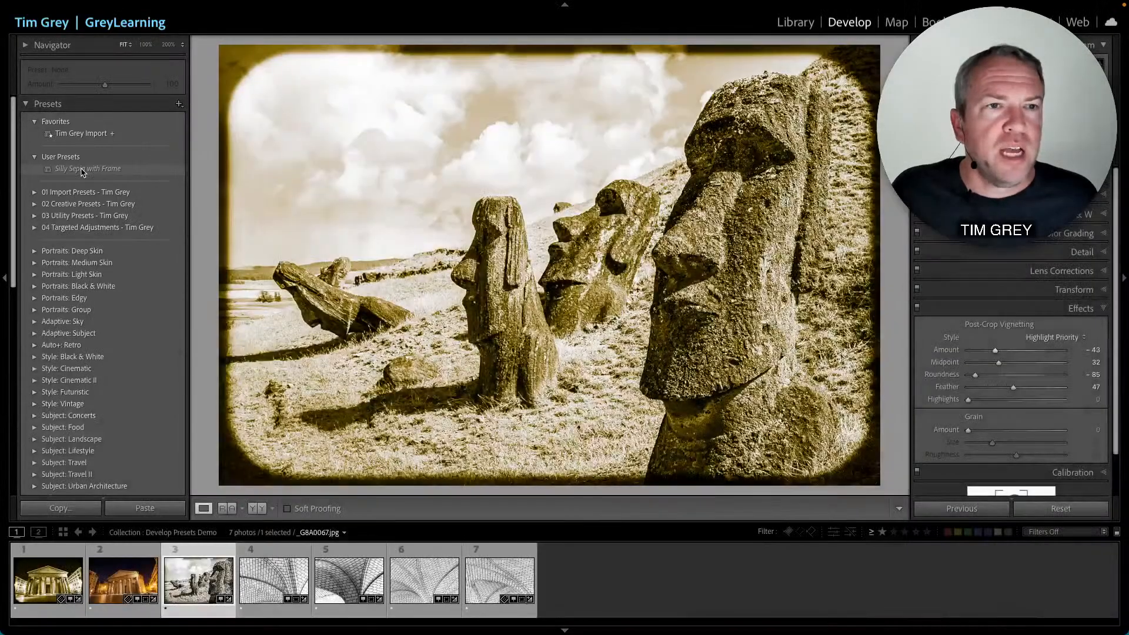
- Update the Silly Sepia with Frame preset with the current settings, keeping all settings included
right_click(83, 172)
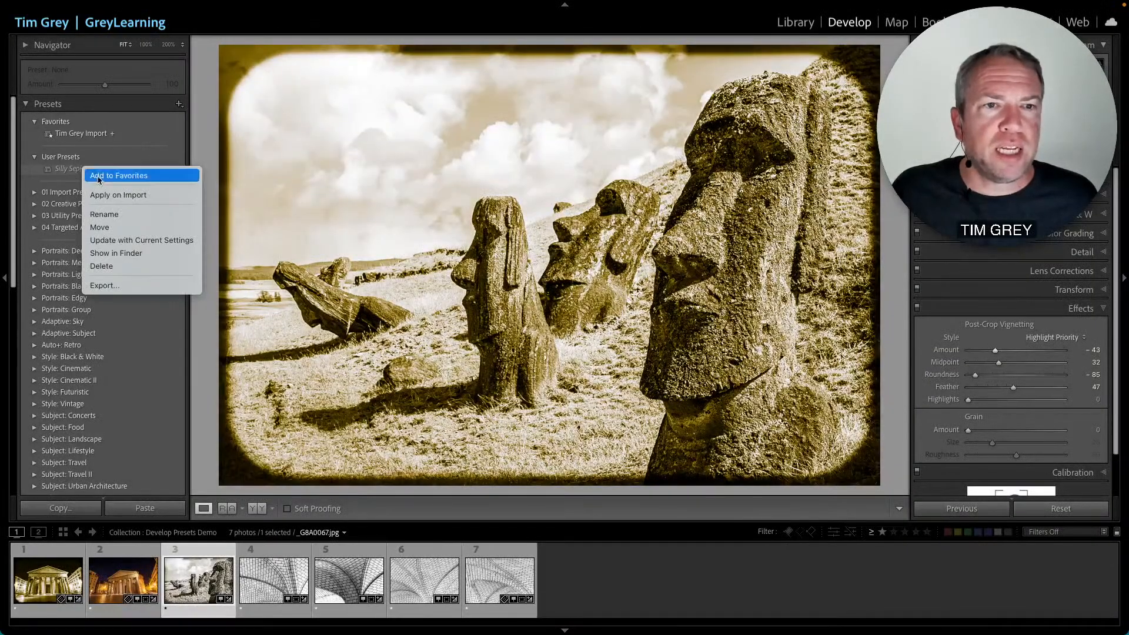
left_click(167, 243)
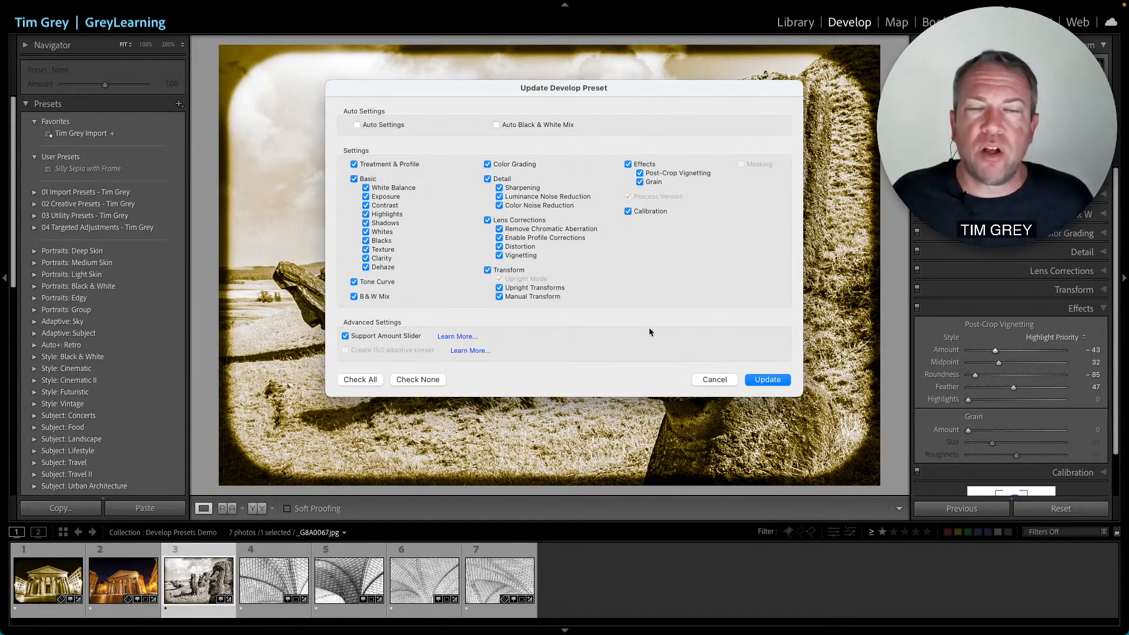
left_click(768, 380)
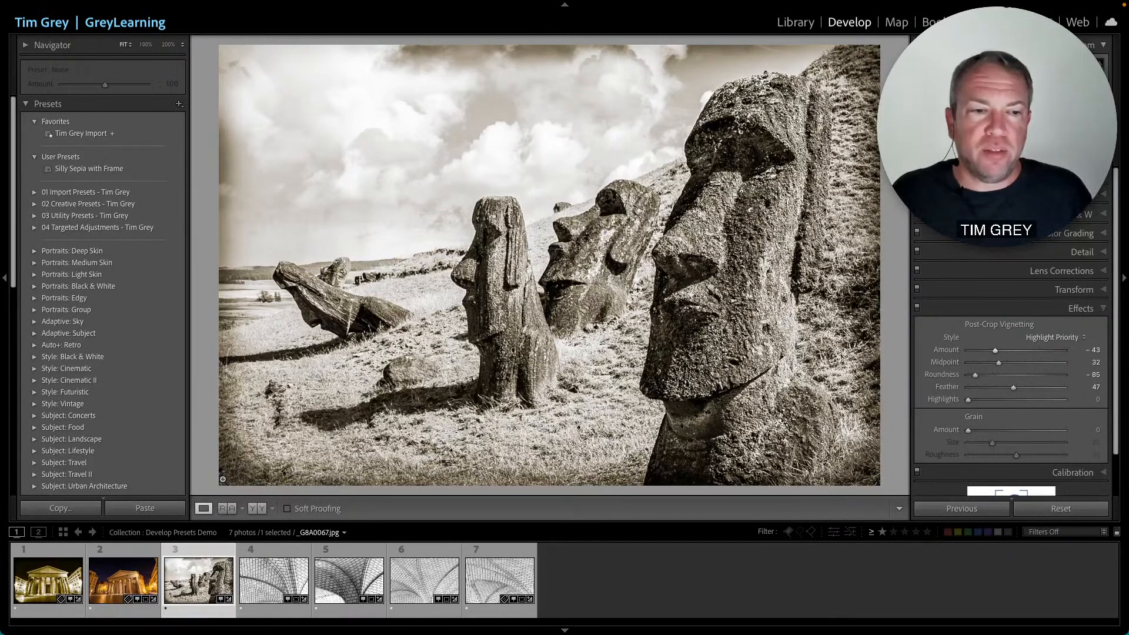
- Switch between the Pantheon and moai photos to compare their sepia looks
left_click(35, 583)
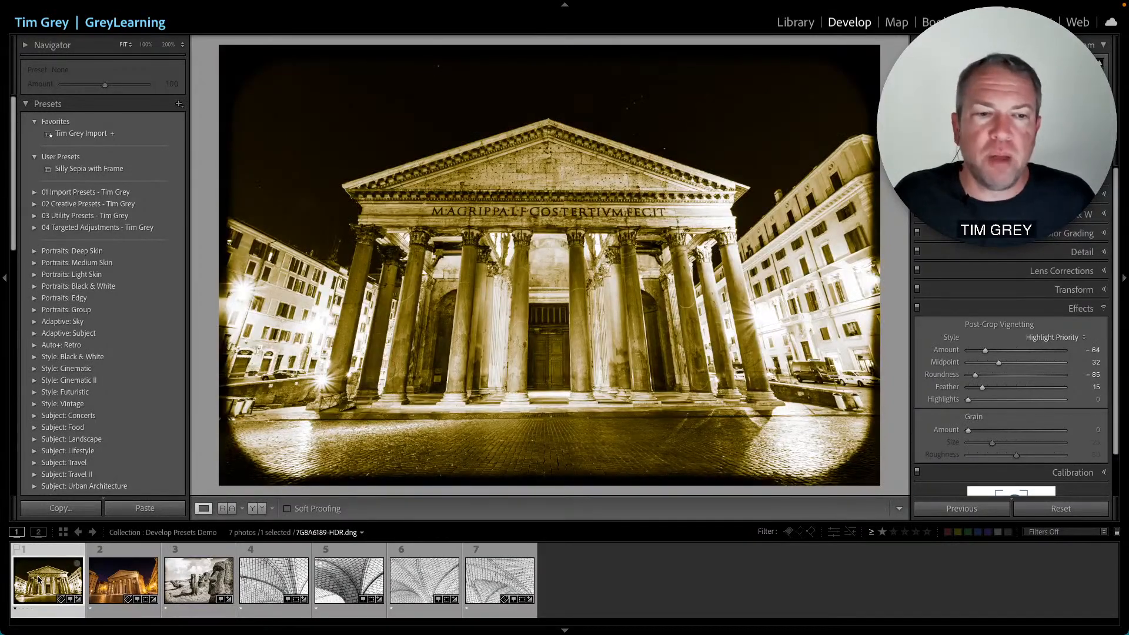
left_click(200, 582)
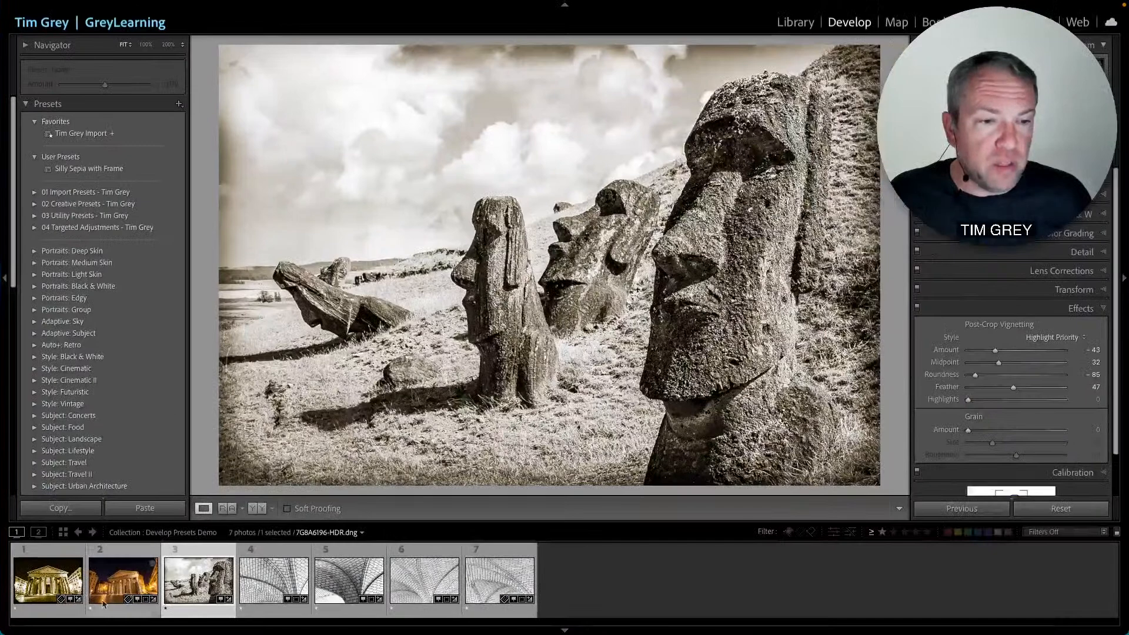
left_click(48, 580)
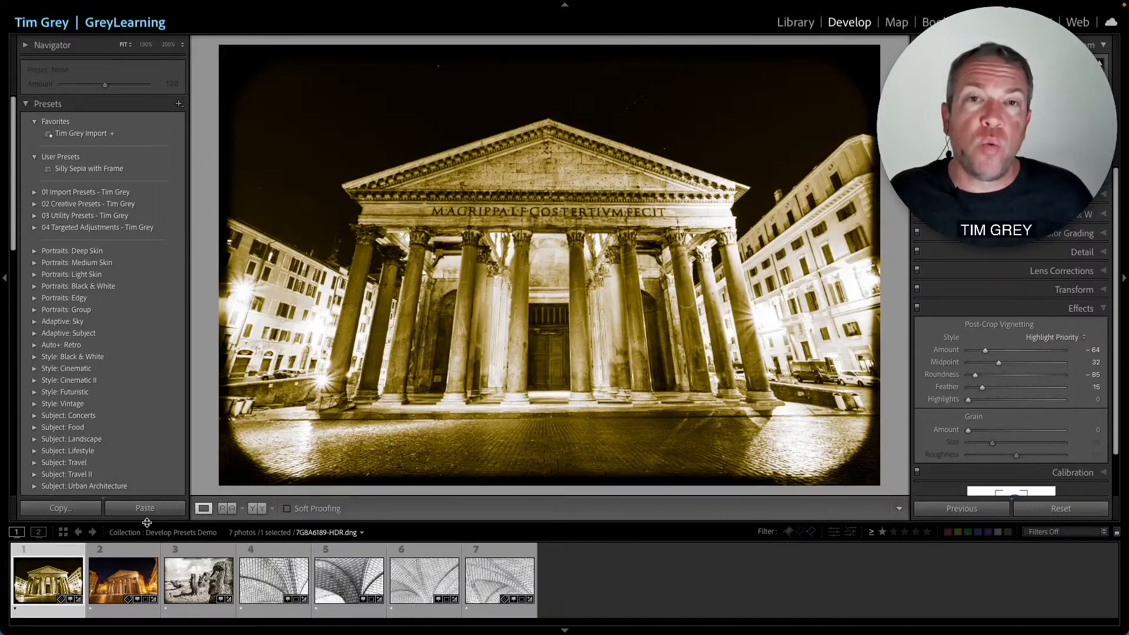
left_click(194, 580)
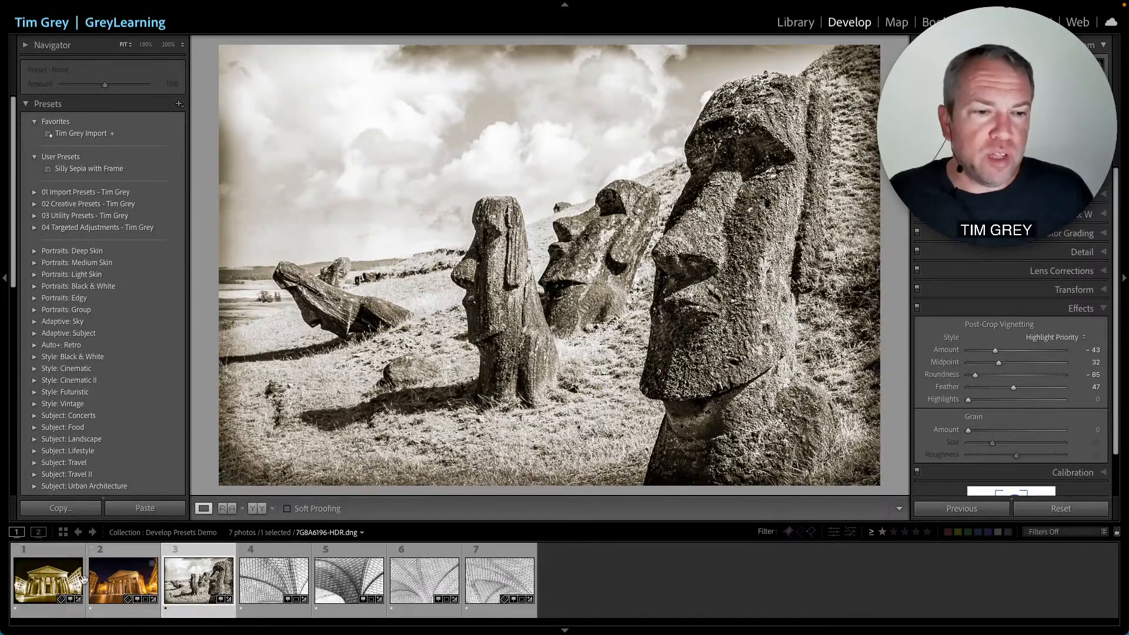
left_click(47, 583)
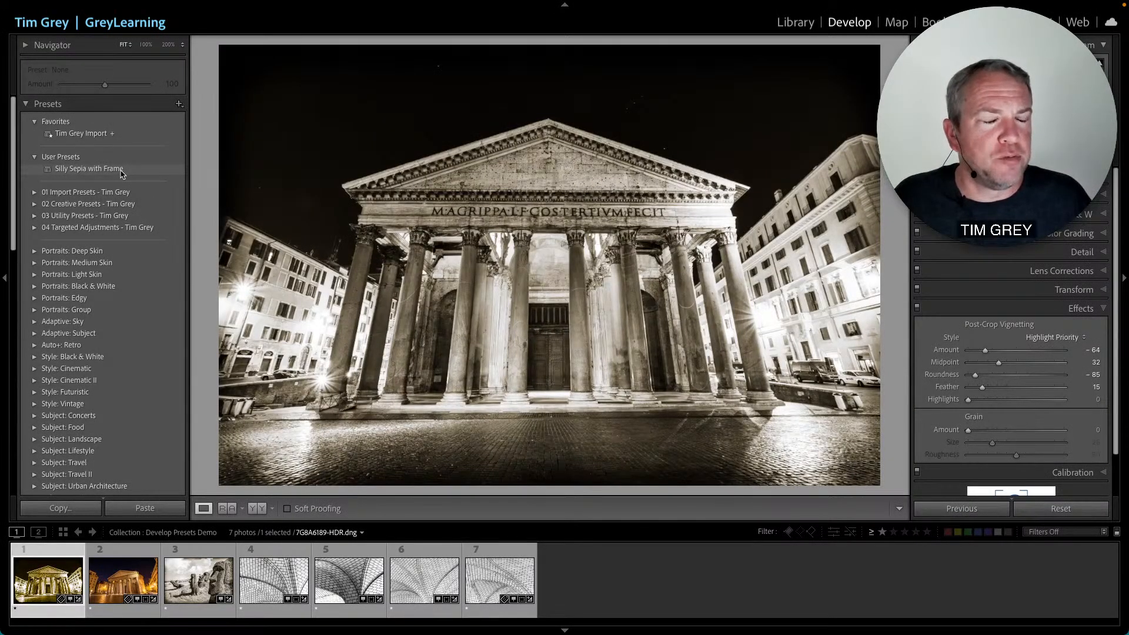
left_click(121, 170)
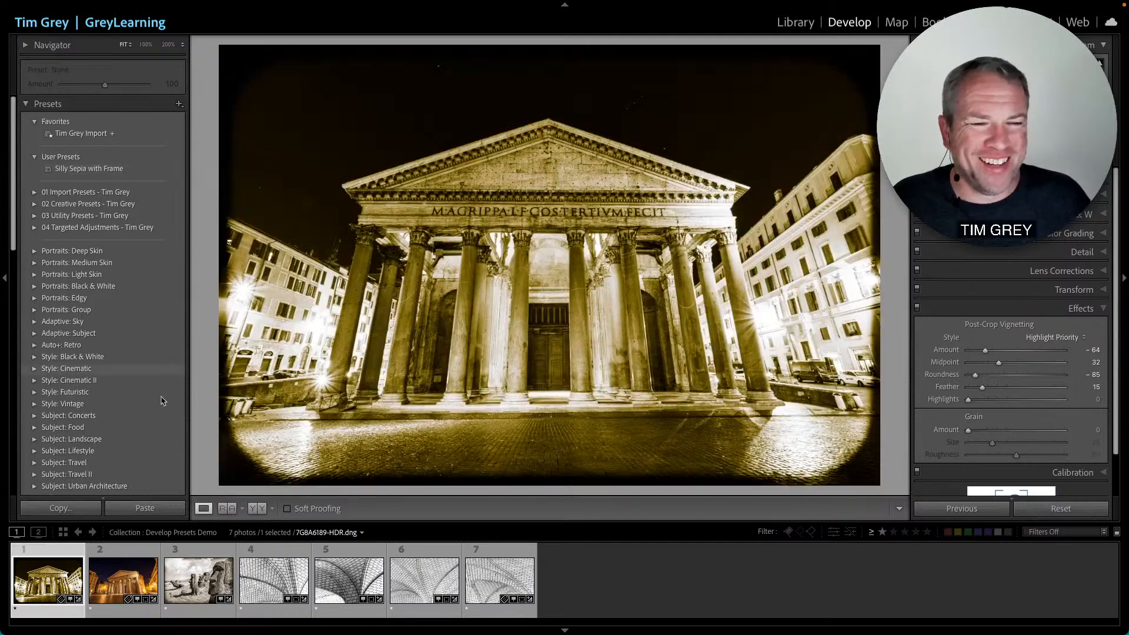
left_click(192, 581)
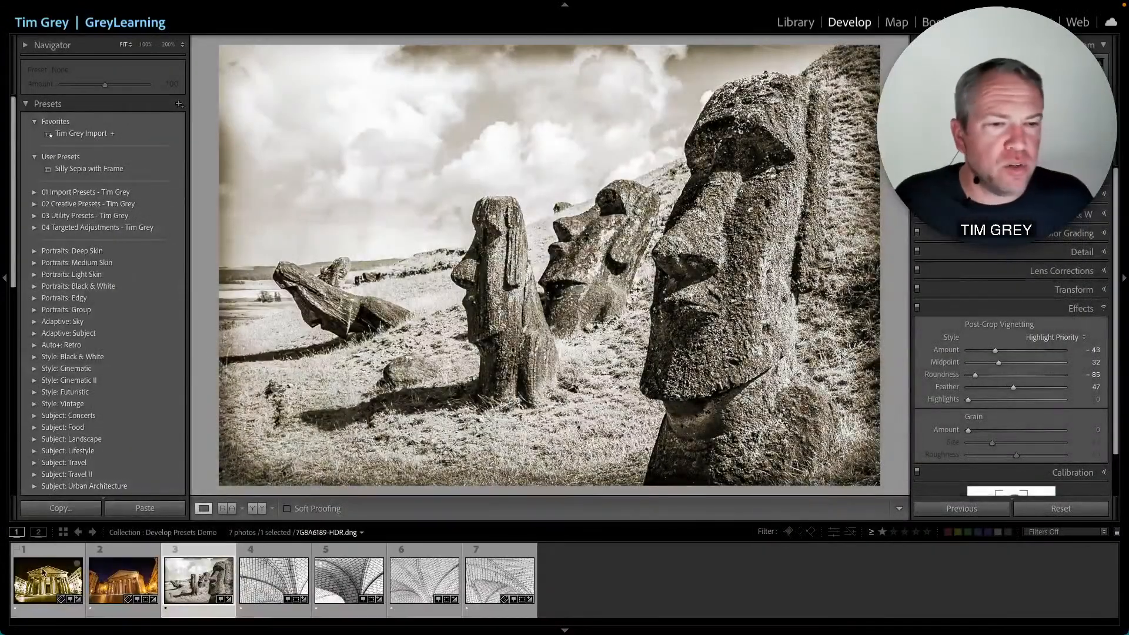
left_click(44, 562)
left_click(198, 584)
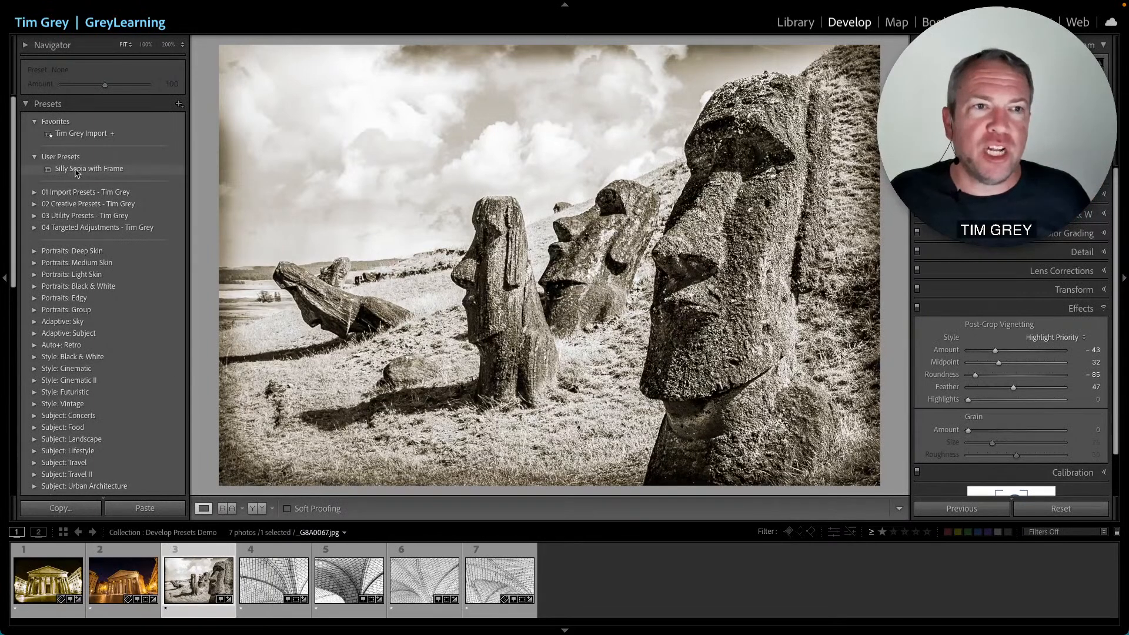
left_click(52, 576)
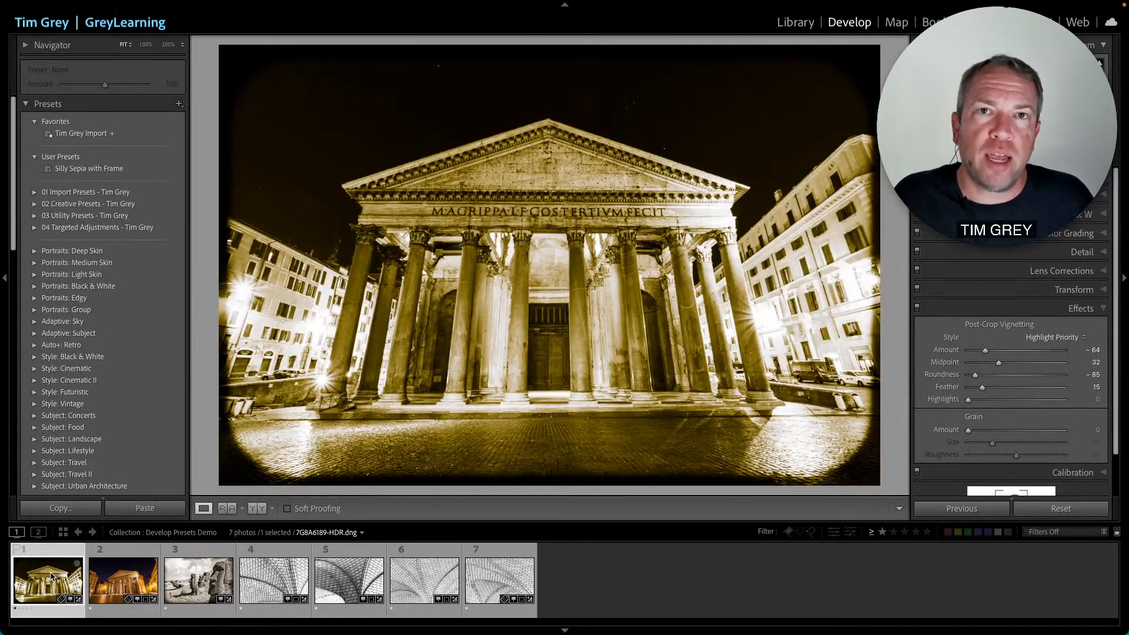
left_click(198, 580)
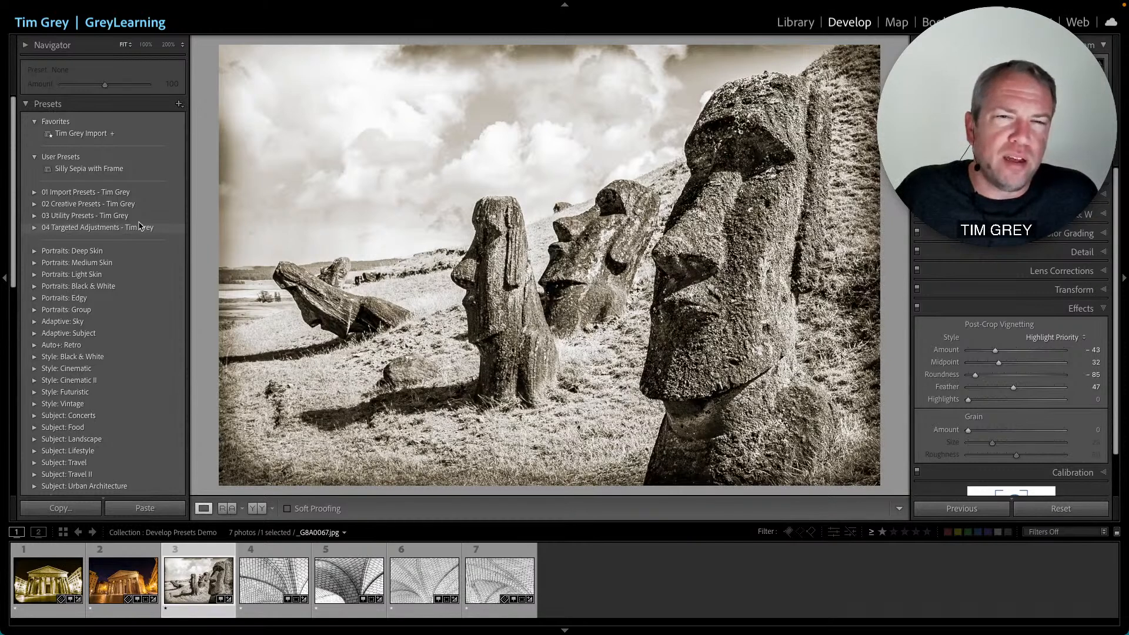
- Browse the tile ceiling, Pantheon and moai photos while reviewing their Basic panel settings
left_click(337, 581)
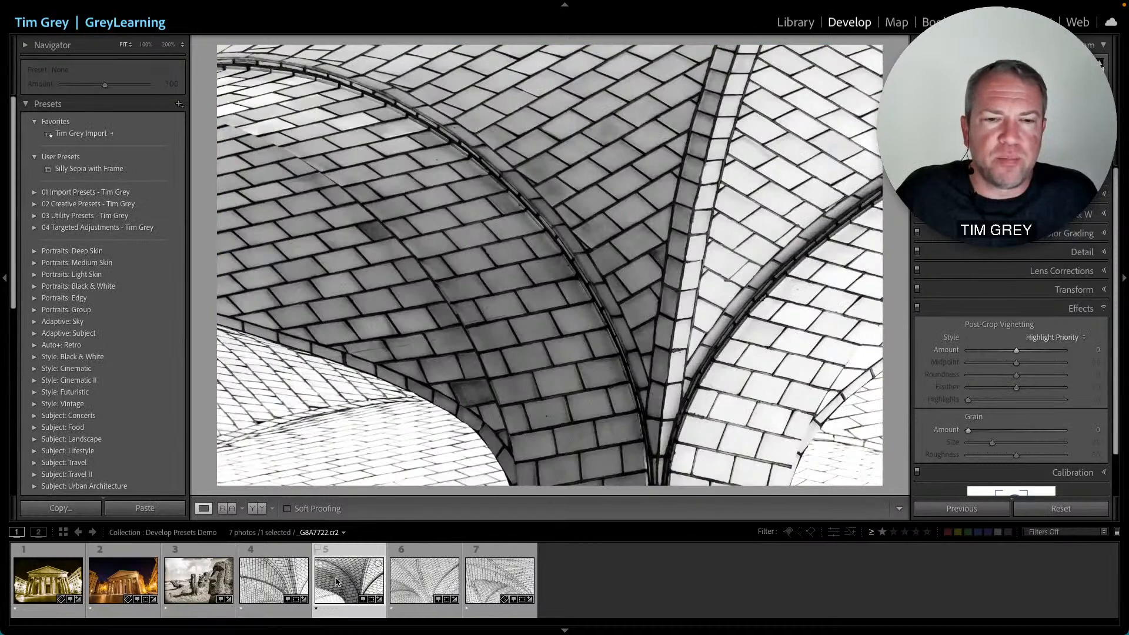
left_click(280, 582)
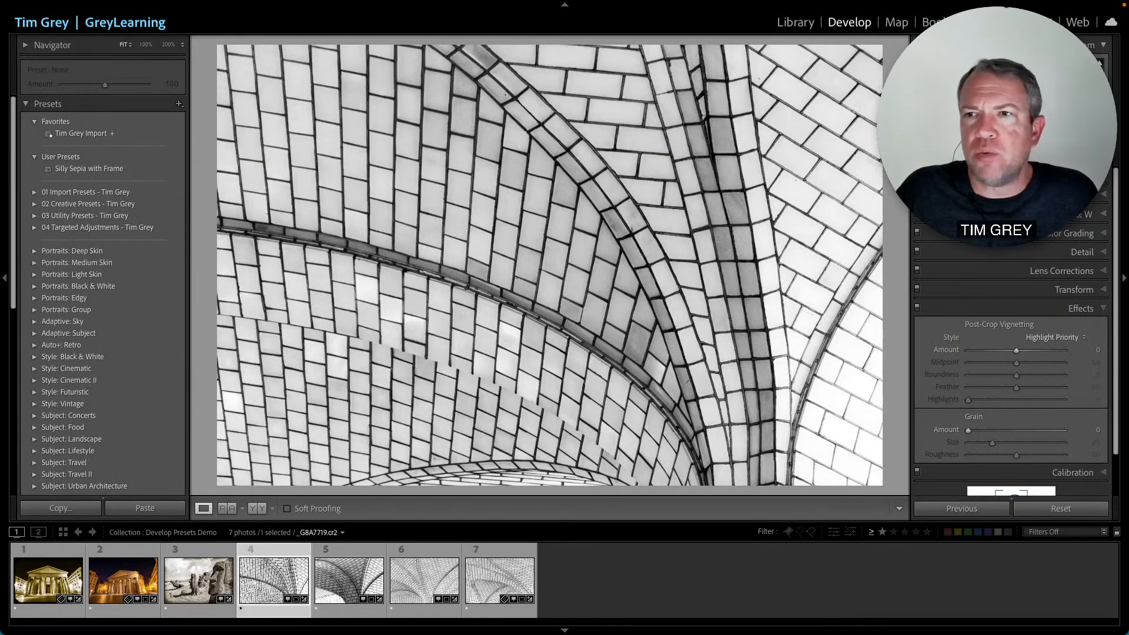
left_click(1084, 175)
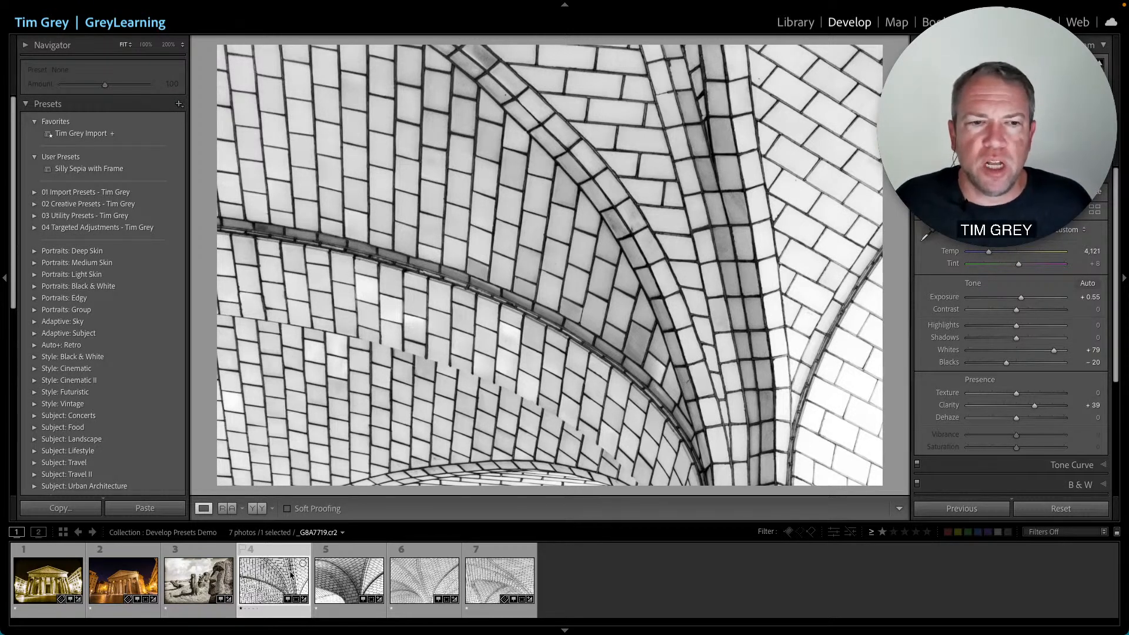
left_click(125, 579)
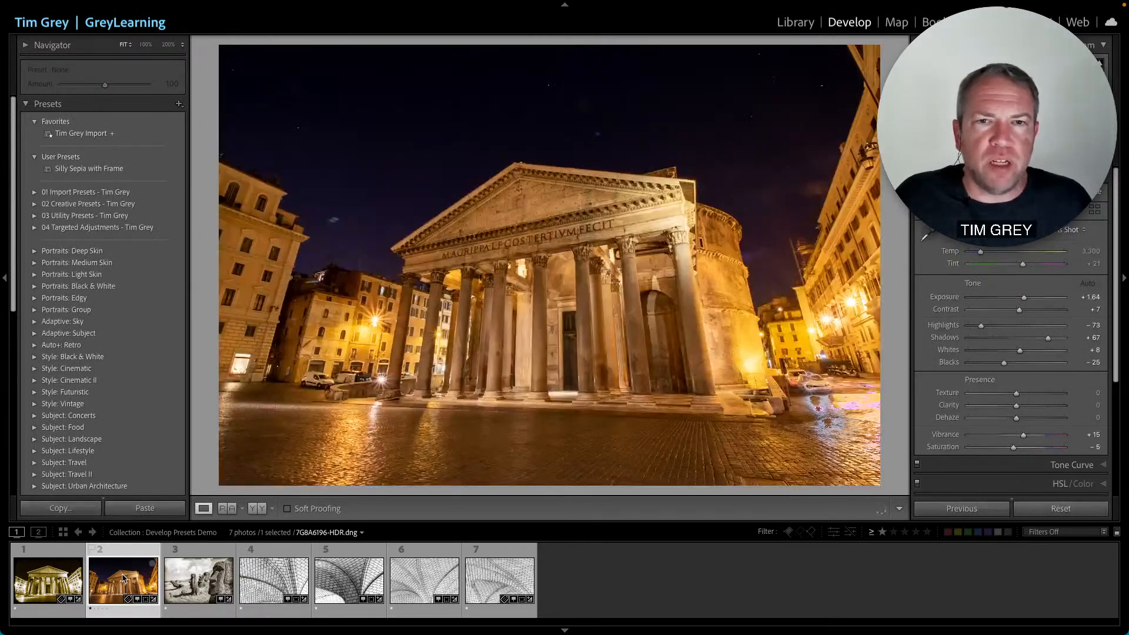
left_click(275, 581)
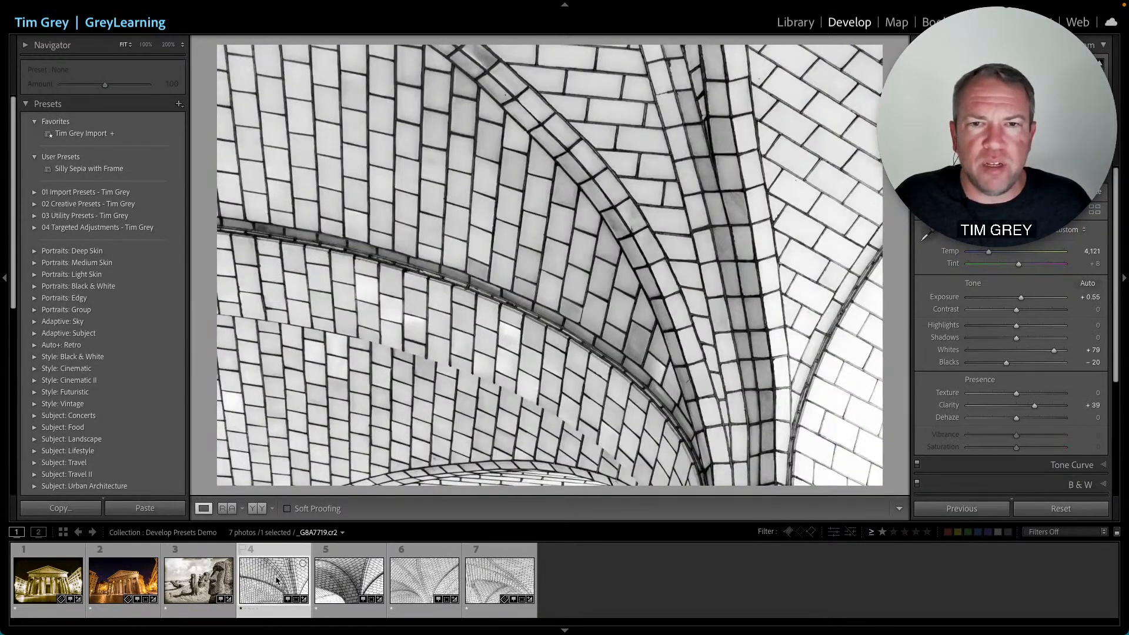
left_click(228, 587)
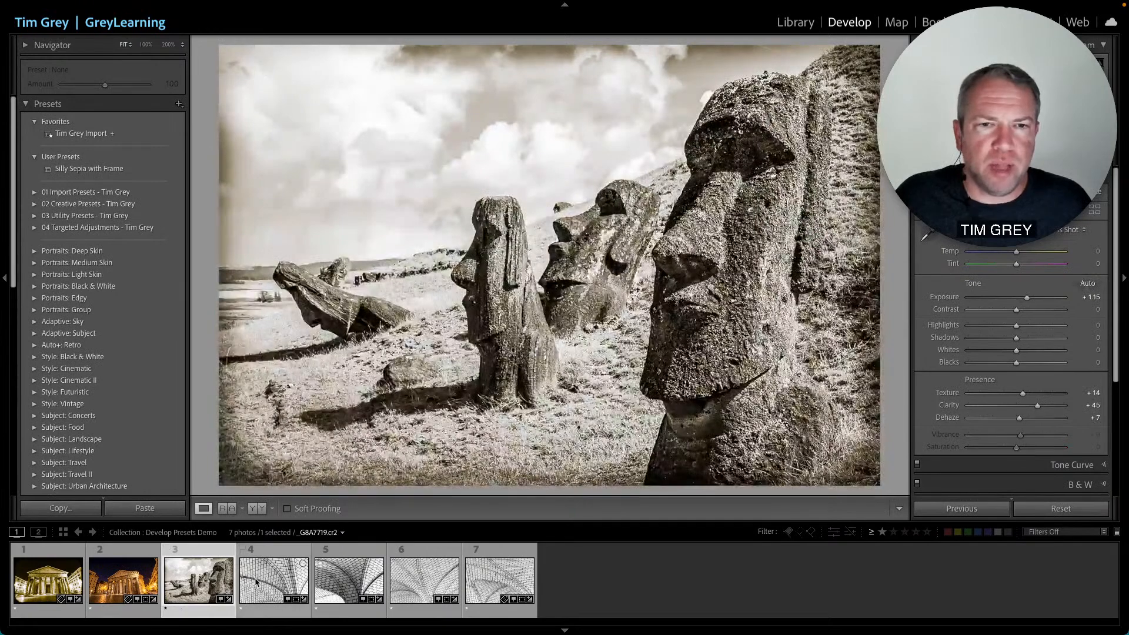
left_click(275, 582)
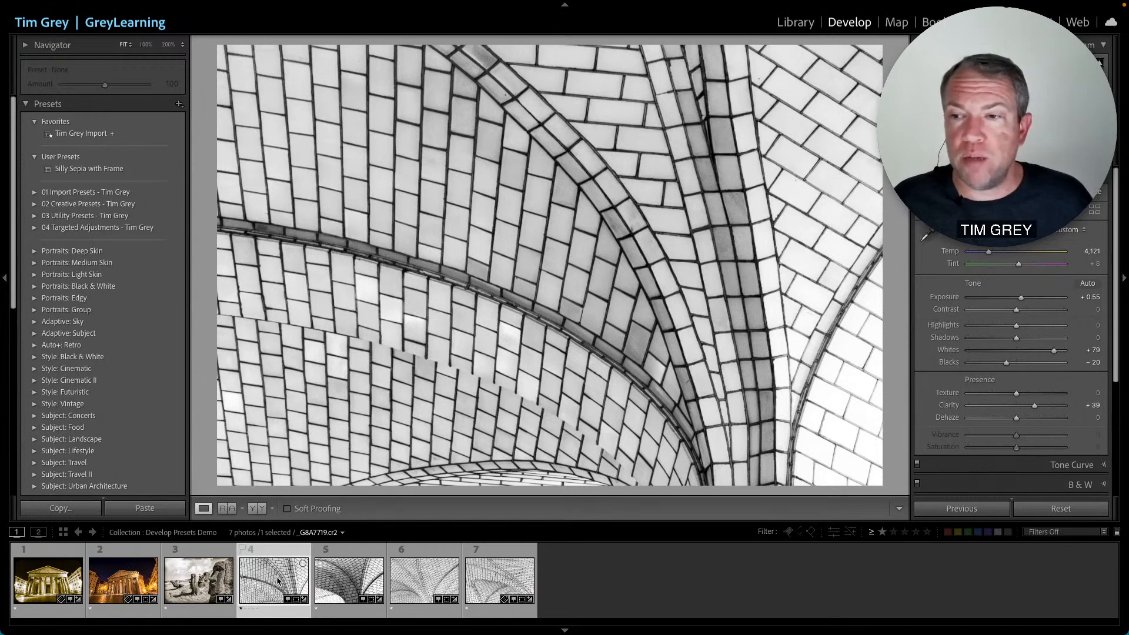
- Add a bright post-crop vignette to the tile photo: Amount +65, Midpoint 45, Roundness -55, Feather 38
scroll(1006, 395, "down", 5)
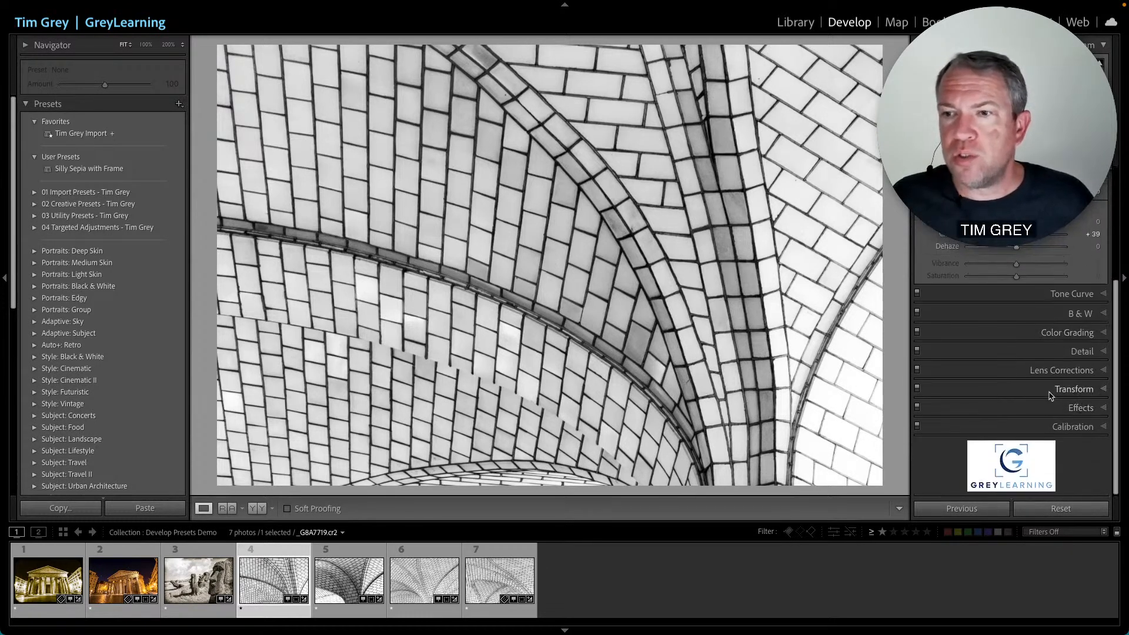
left_click(1072, 409)
left_click_drag(1017, 351, 992, 378)
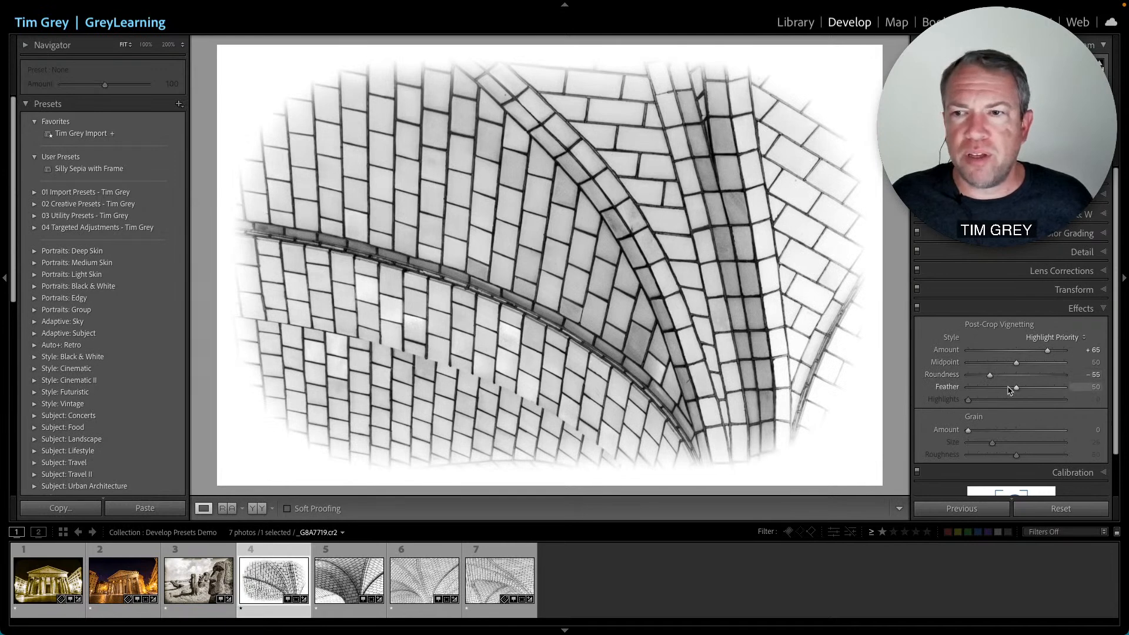
left_click_drag(1017, 362, 1005, 388)
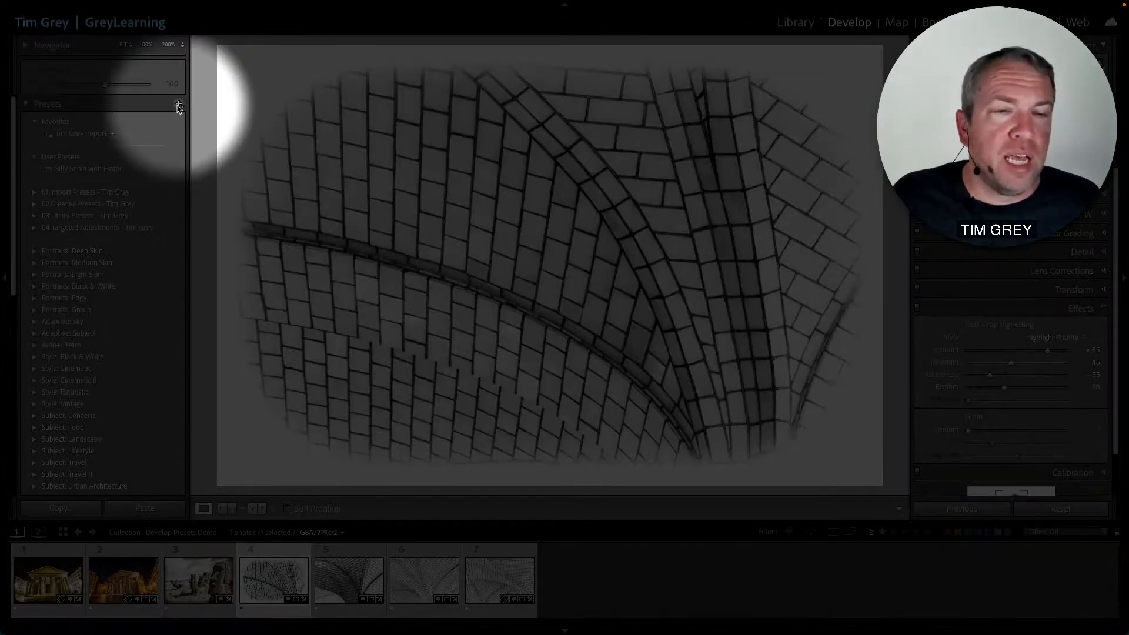
- Create a new Develop preset named ONLY Bright Vignette that includes only the Post-Crop Vignetting setting
left_click(179, 106)
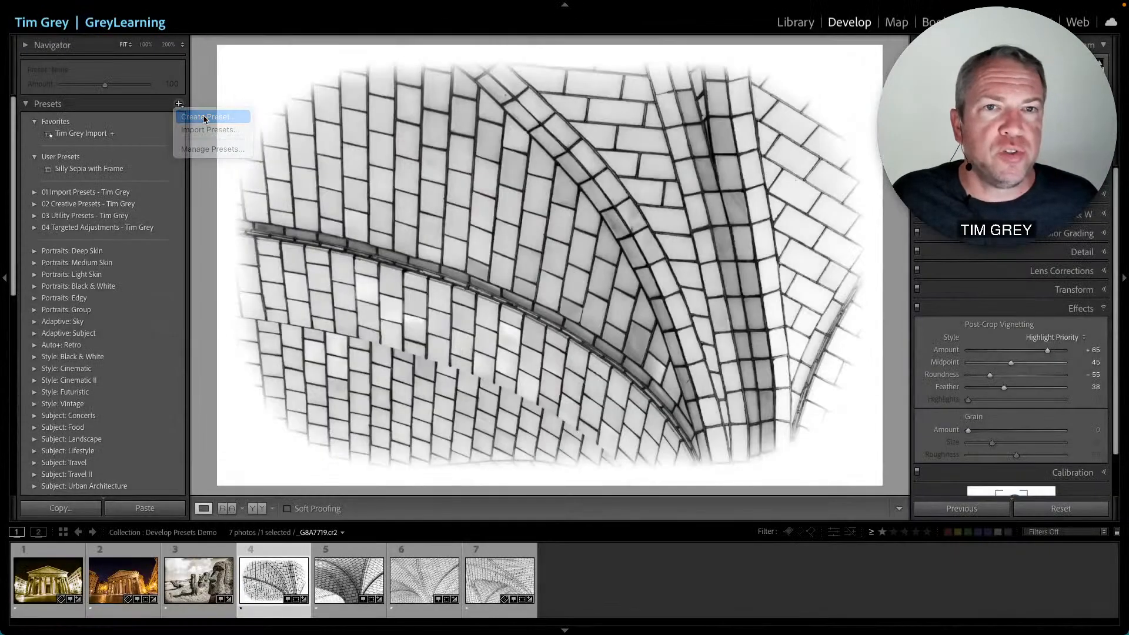
left_click(205, 117)
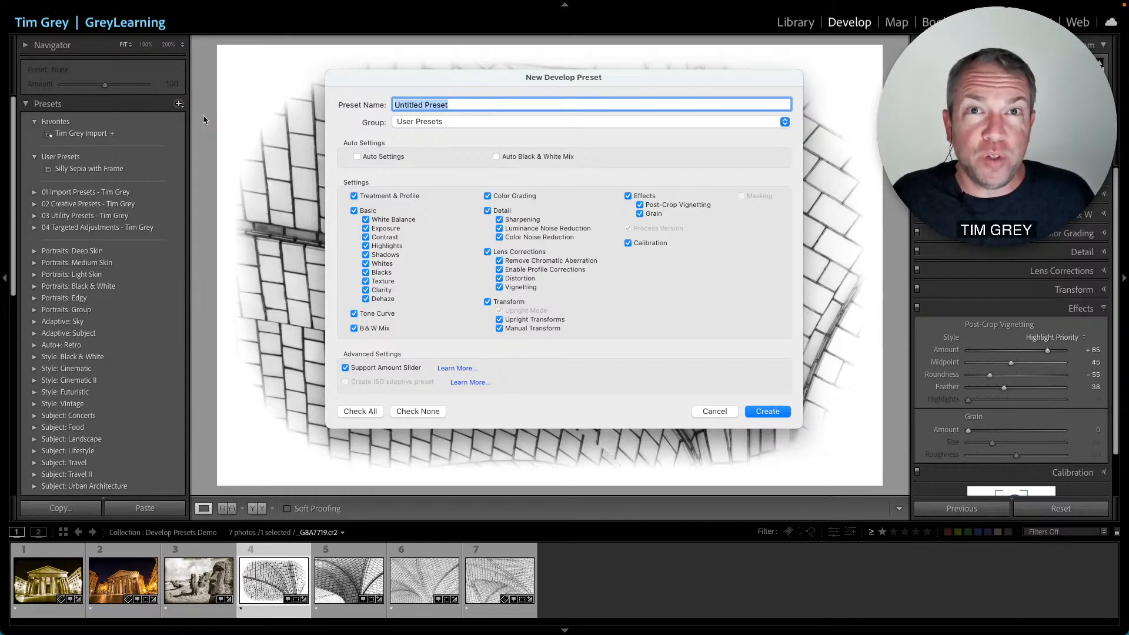
type("ONLY")
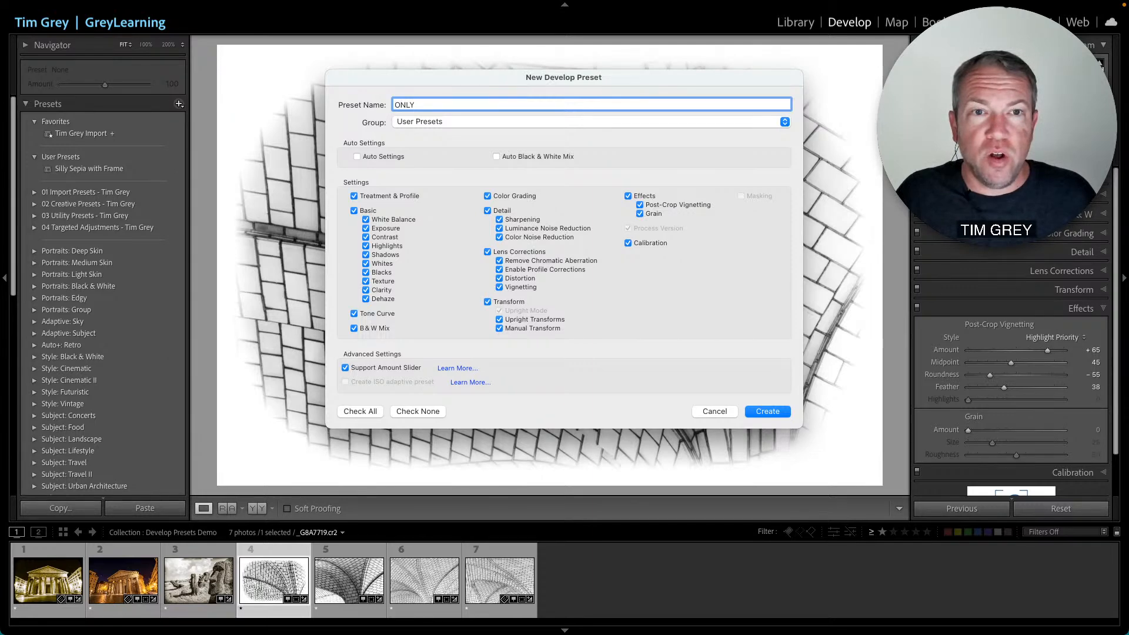
type(" Bright Vigne")
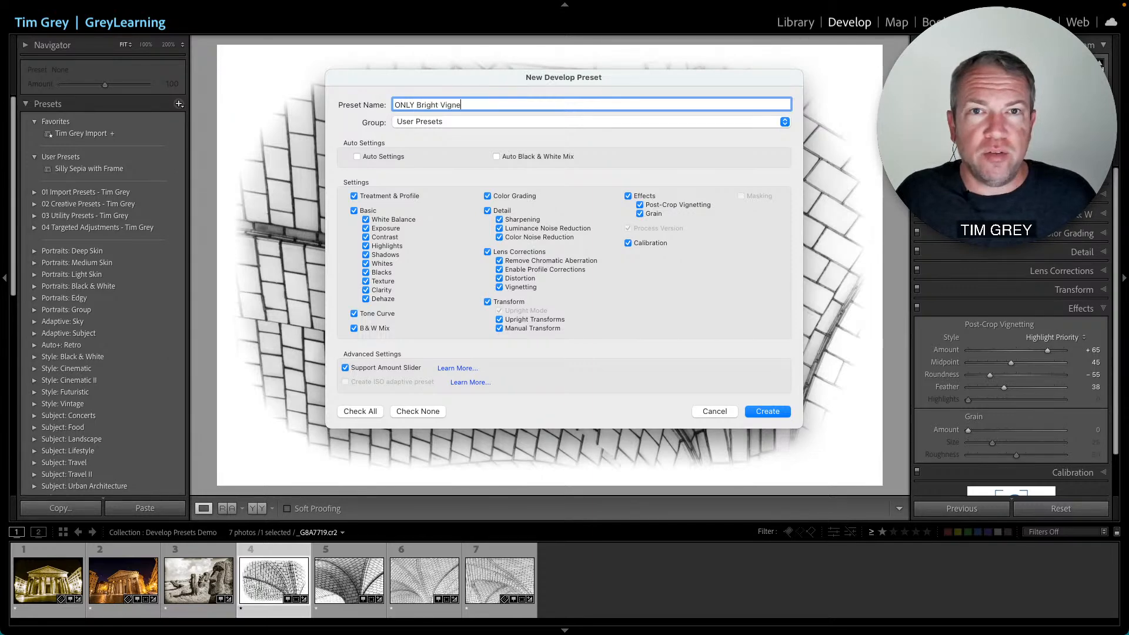
type("tte")
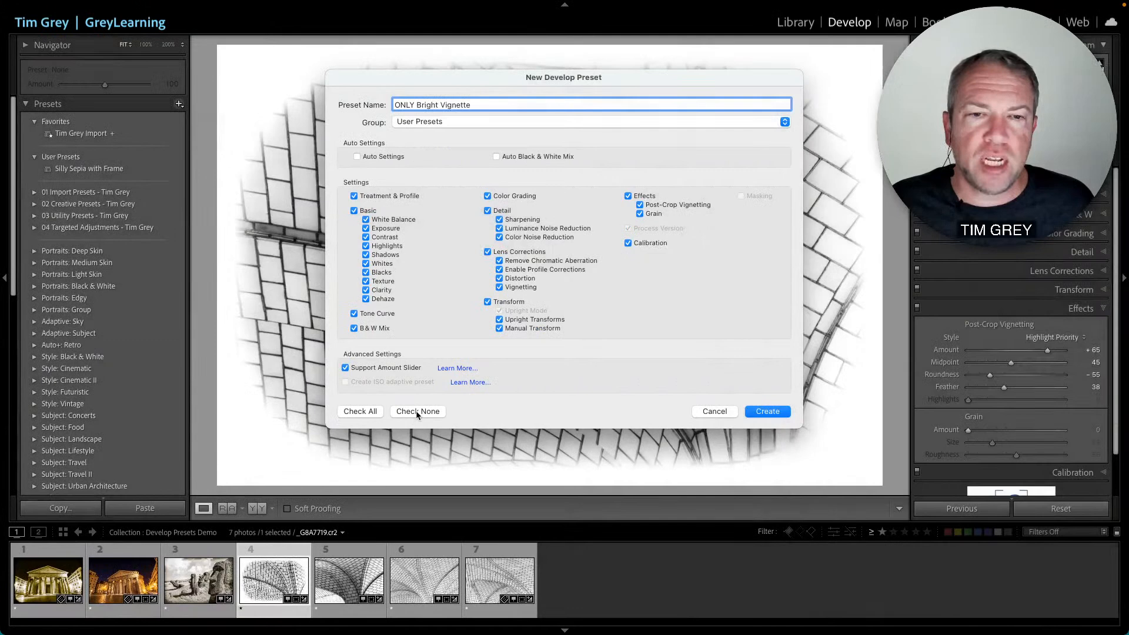
left_click(417, 411)
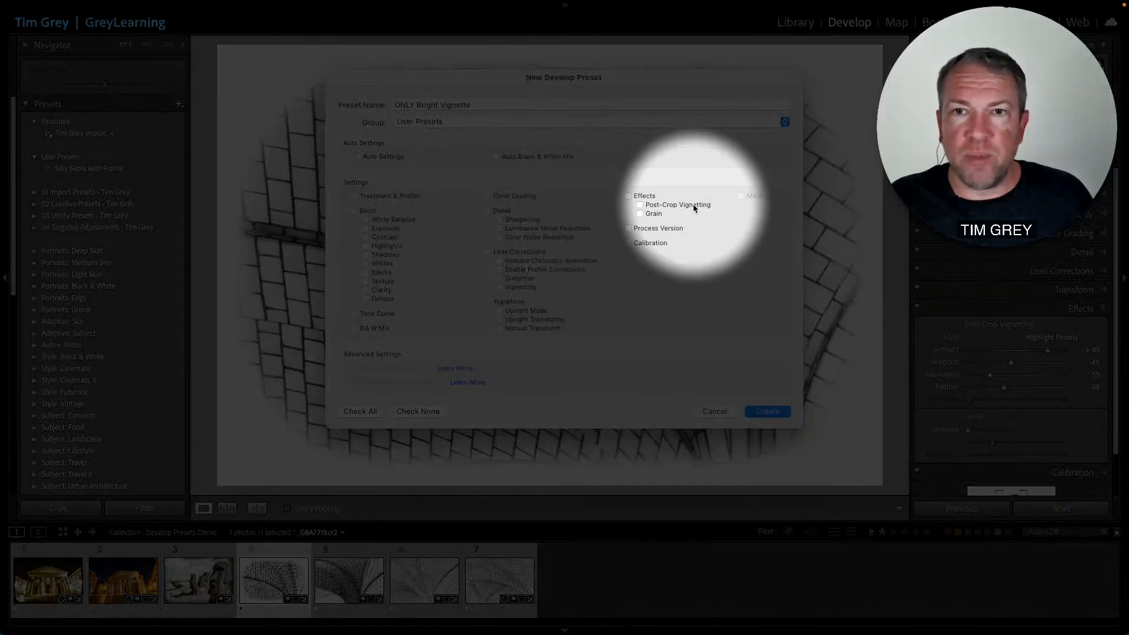
left_click(650, 206)
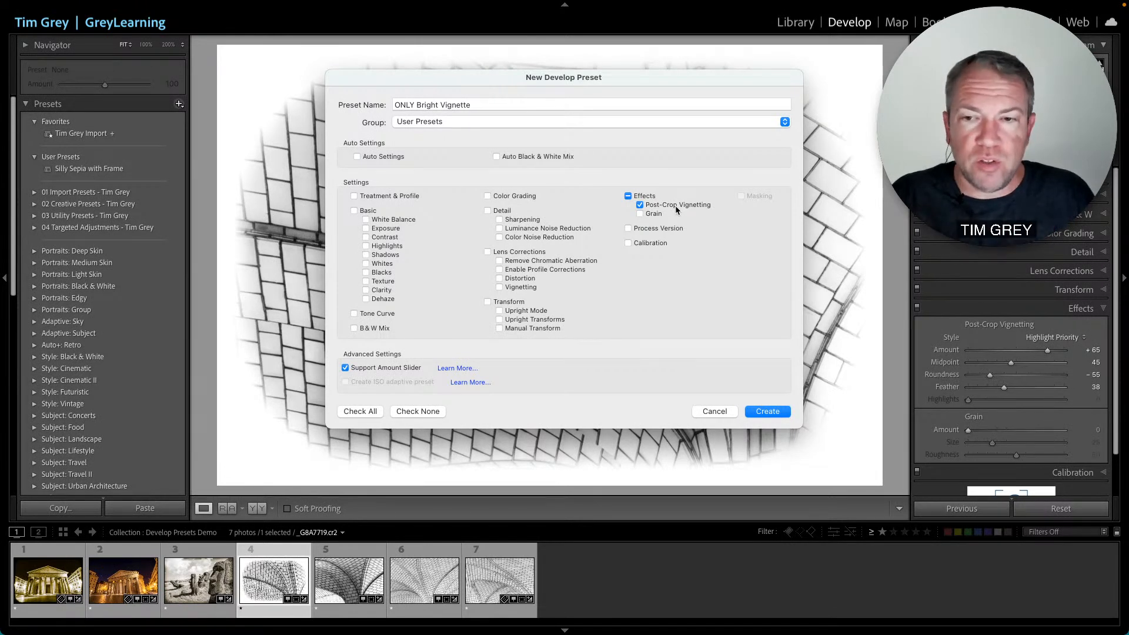
left_click(767, 413)
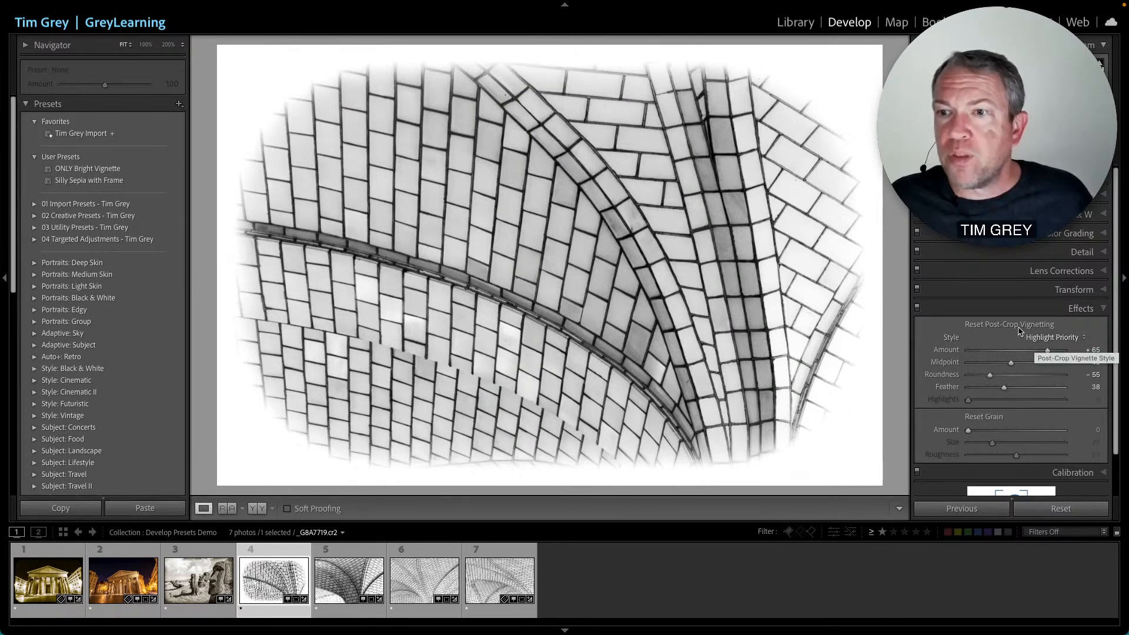
- Reset the tile photo's post-crop vignette, reapply the ONLY Bright Vignette preset, and apply it to the Pantheon photo
left_click(1012, 325, "alt")
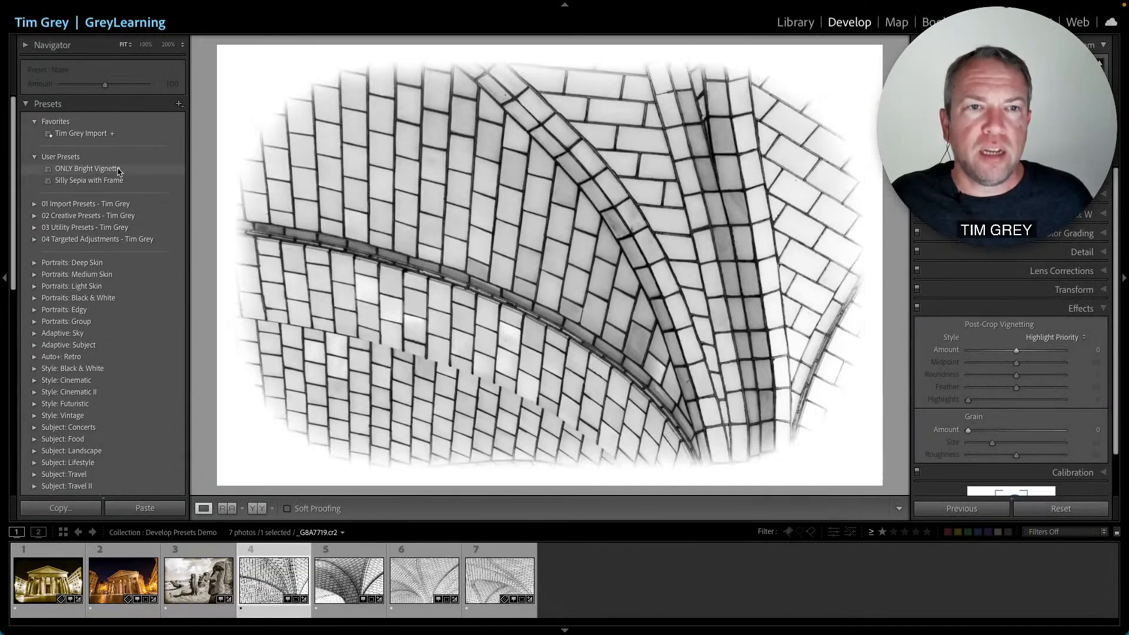
left_click(152, 170)
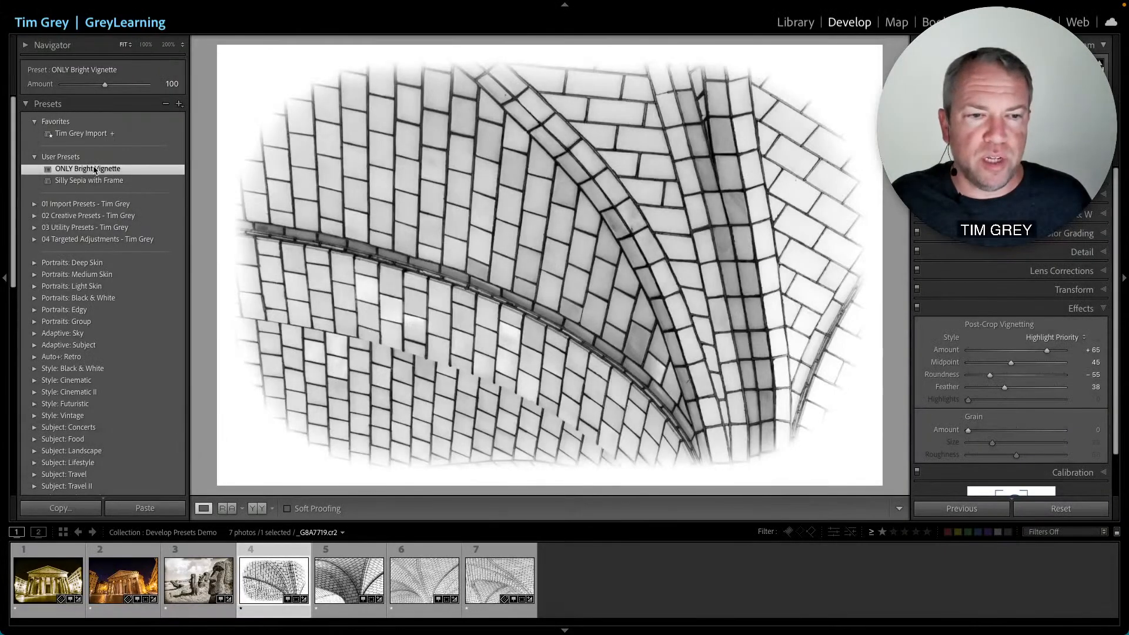
left_click(135, 576)
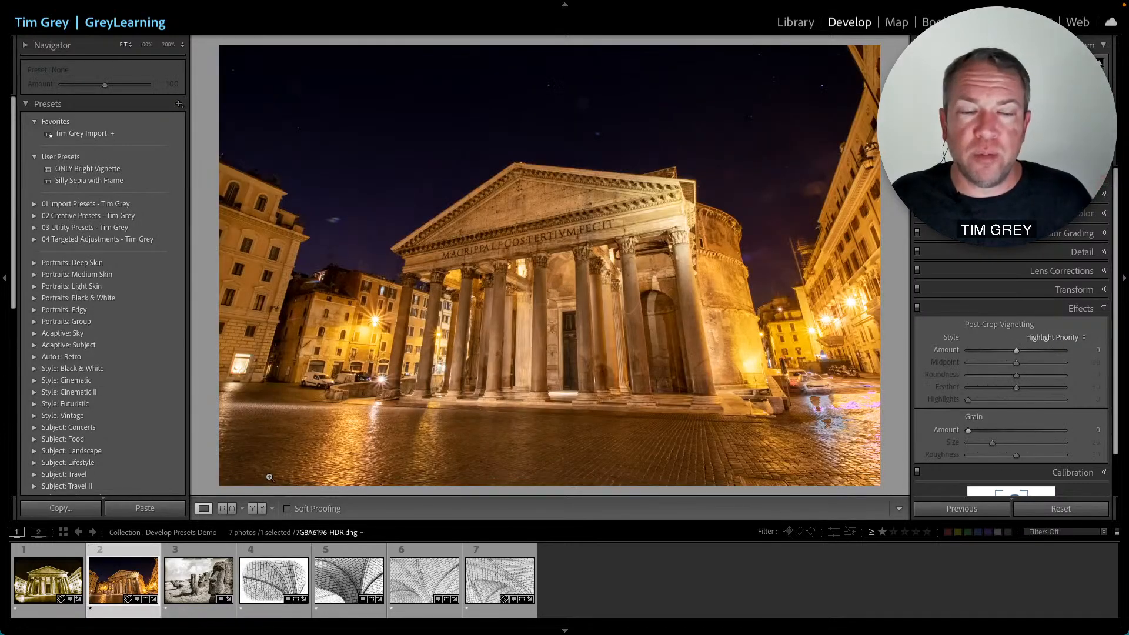
left_click(119, 171)
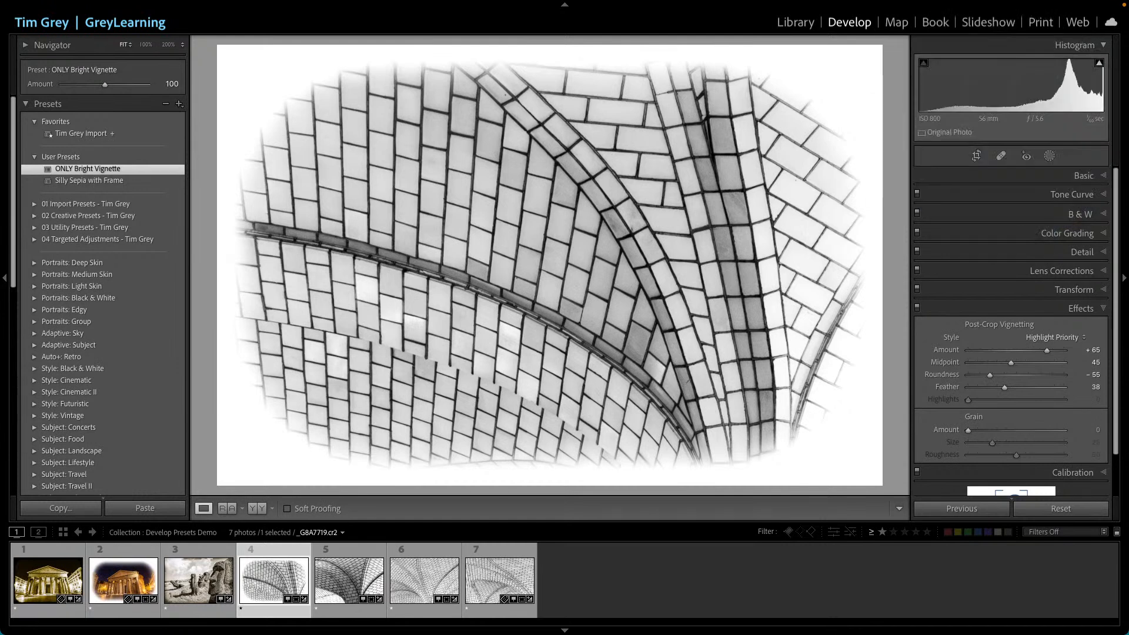
- Review the tile photo's Basic and Lens Corrections panel settings, including the lens profile setup options
left_click(1080, 177)
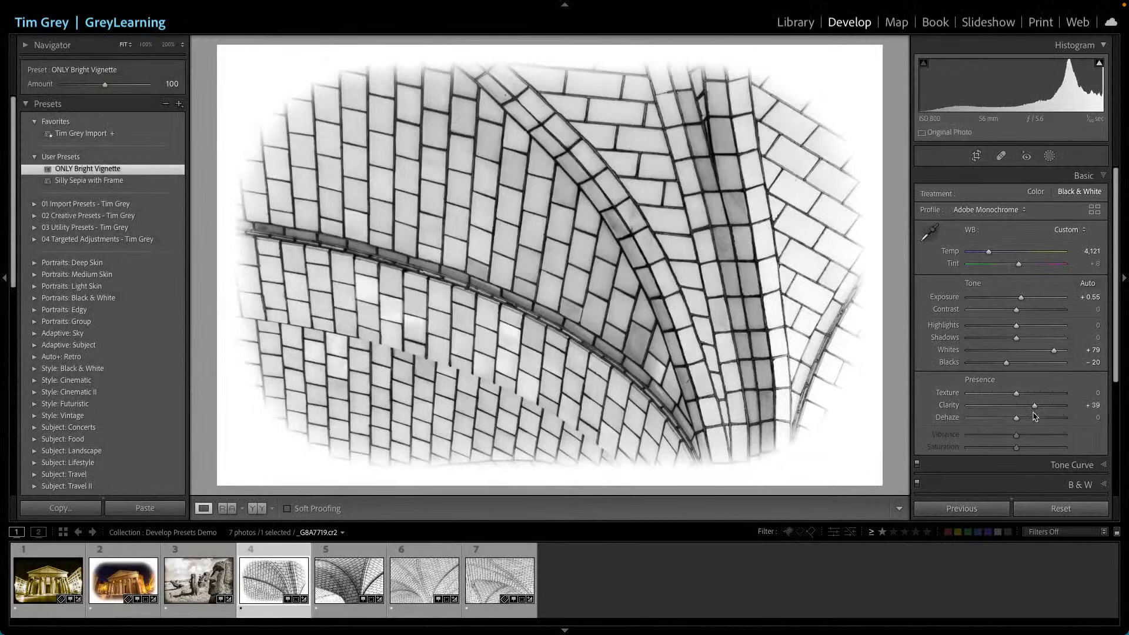
scroll(1034, 413, "down", 2)
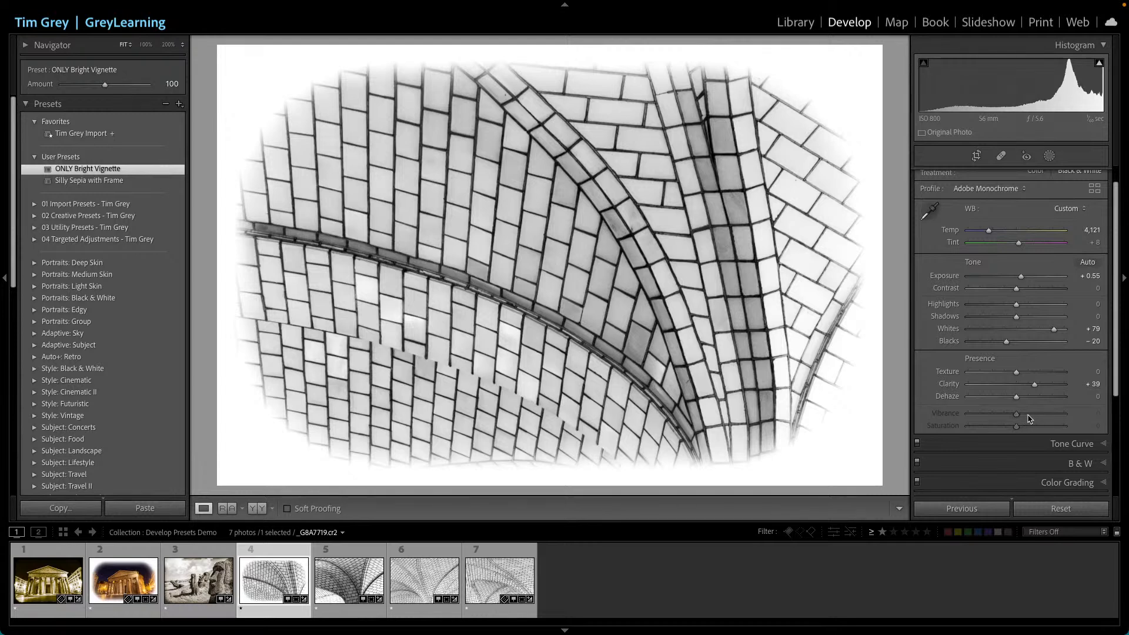
scroll(1029, 419, "down", 5)
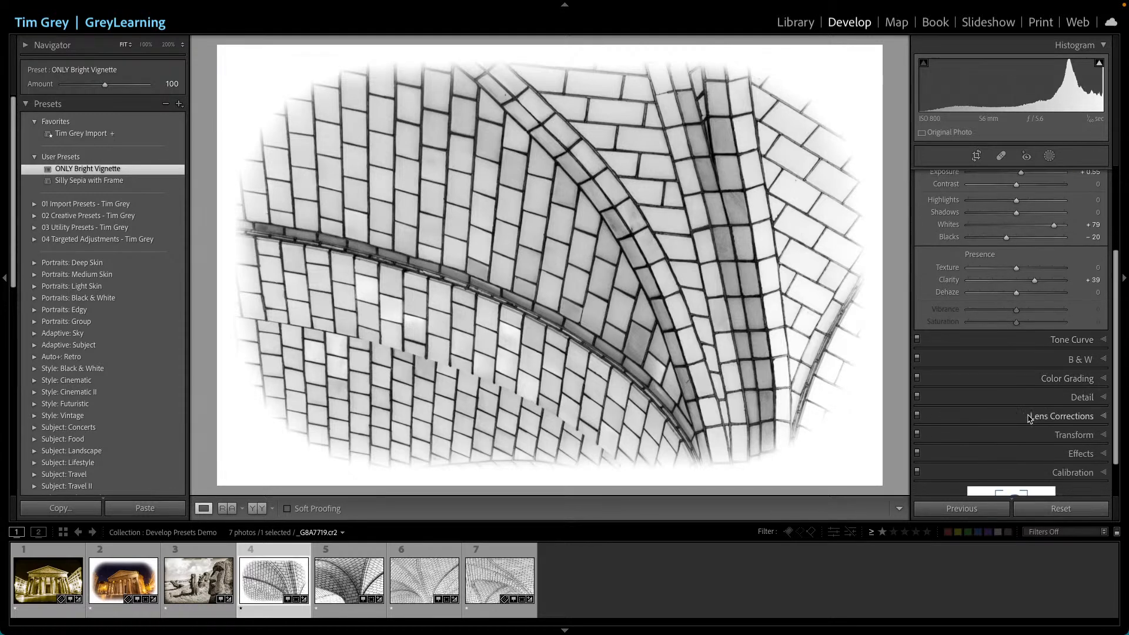
scroll(1023, 415, "down", 1)
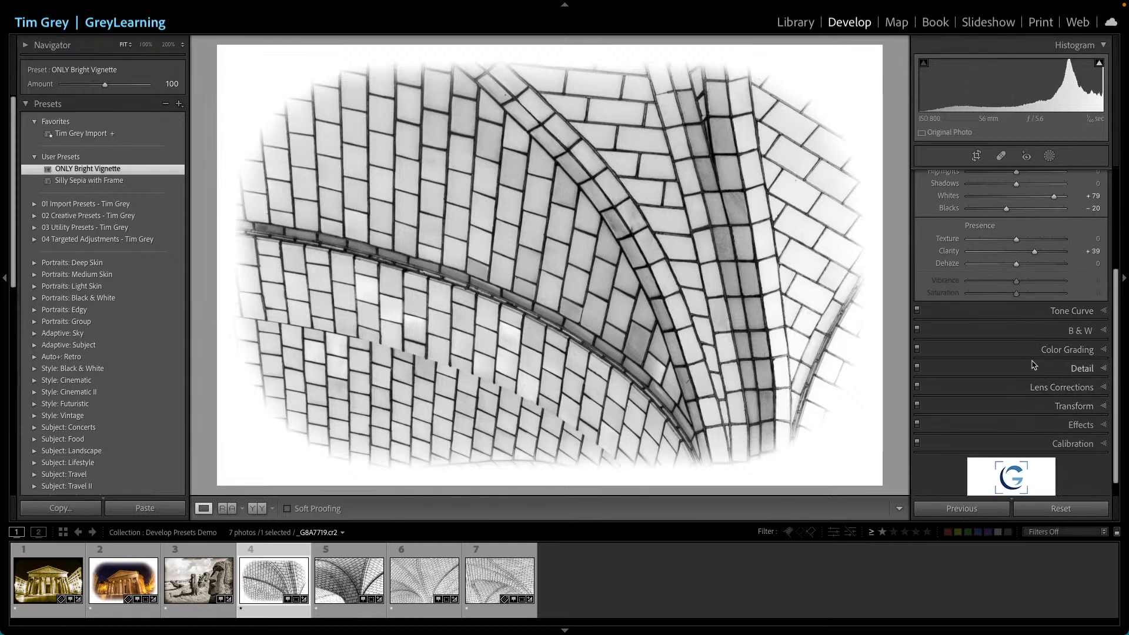
left_click(1038, 387)
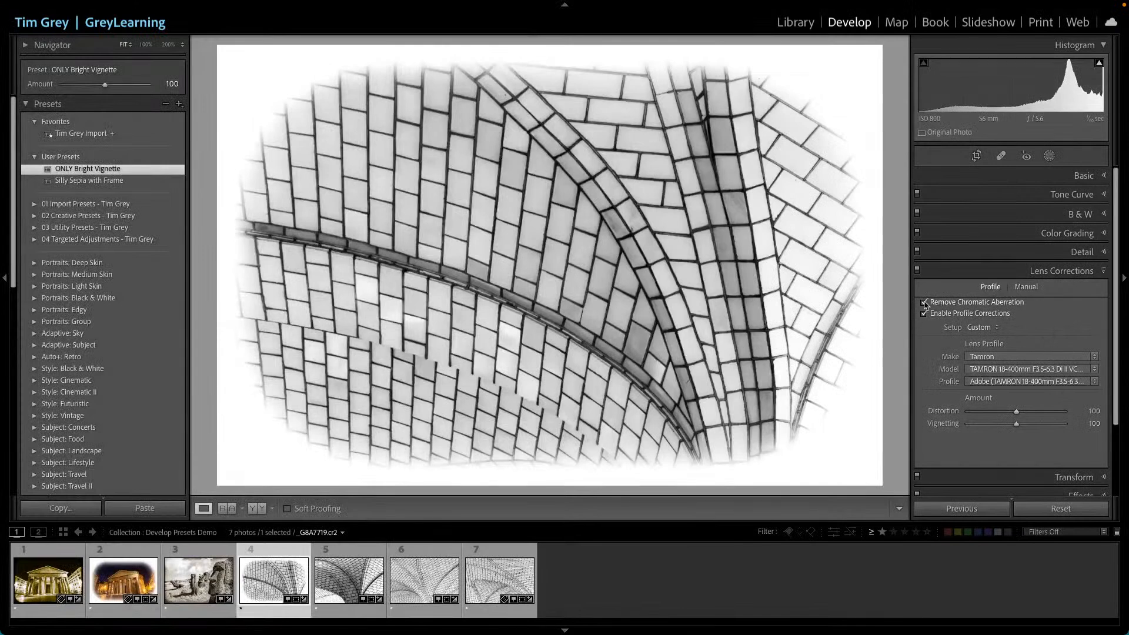
left_click(977, 328)
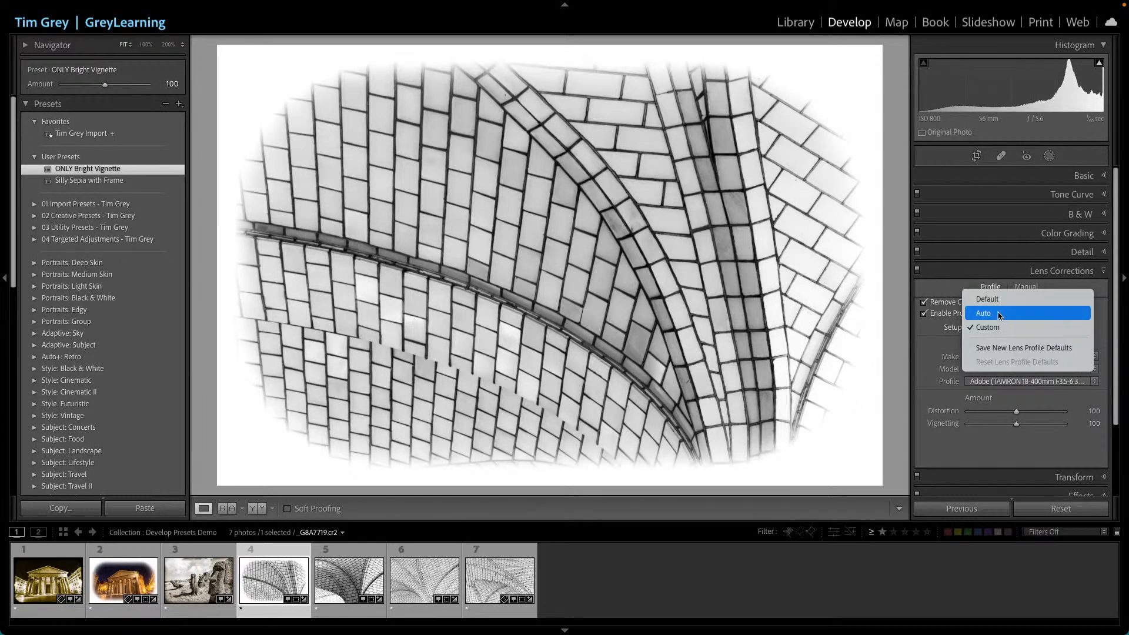
left_click(999, 327)
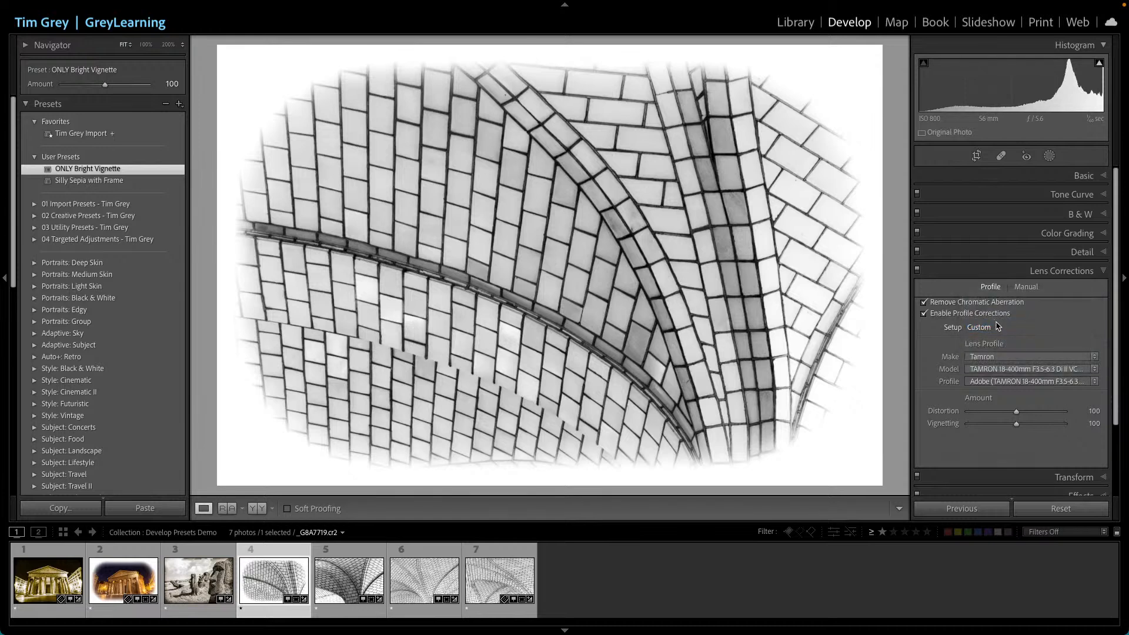
- Set the color noise reduction Smoothness to 80 in the Detail panel
scroll(1053, 400, "down", 3)
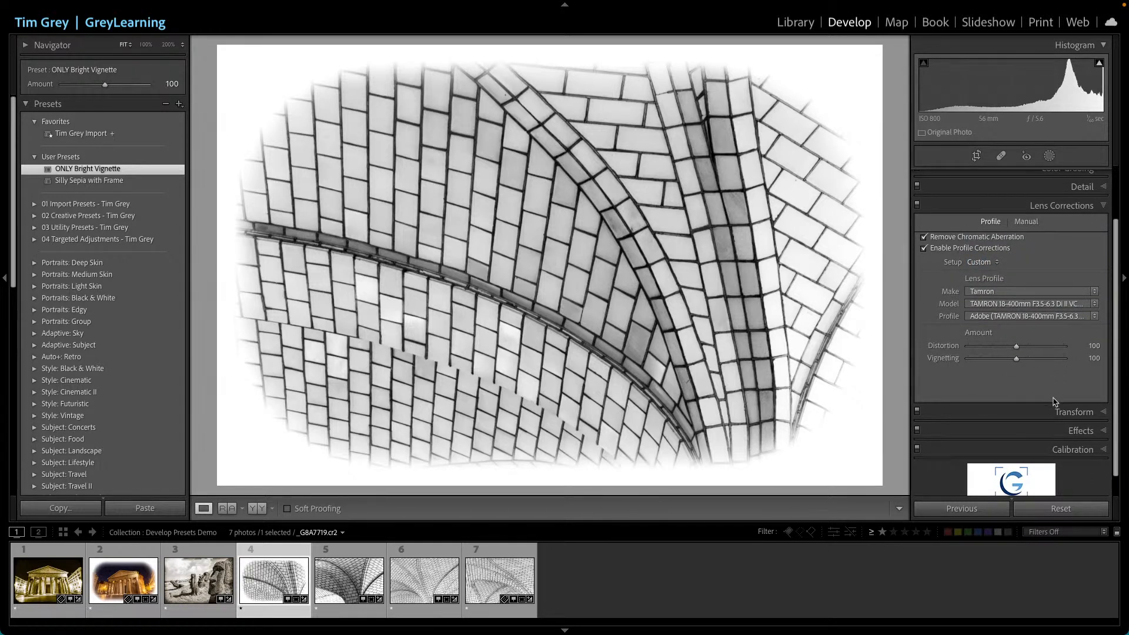
scroll(1056, 400, "up", 3)
left_click(1083, 253)
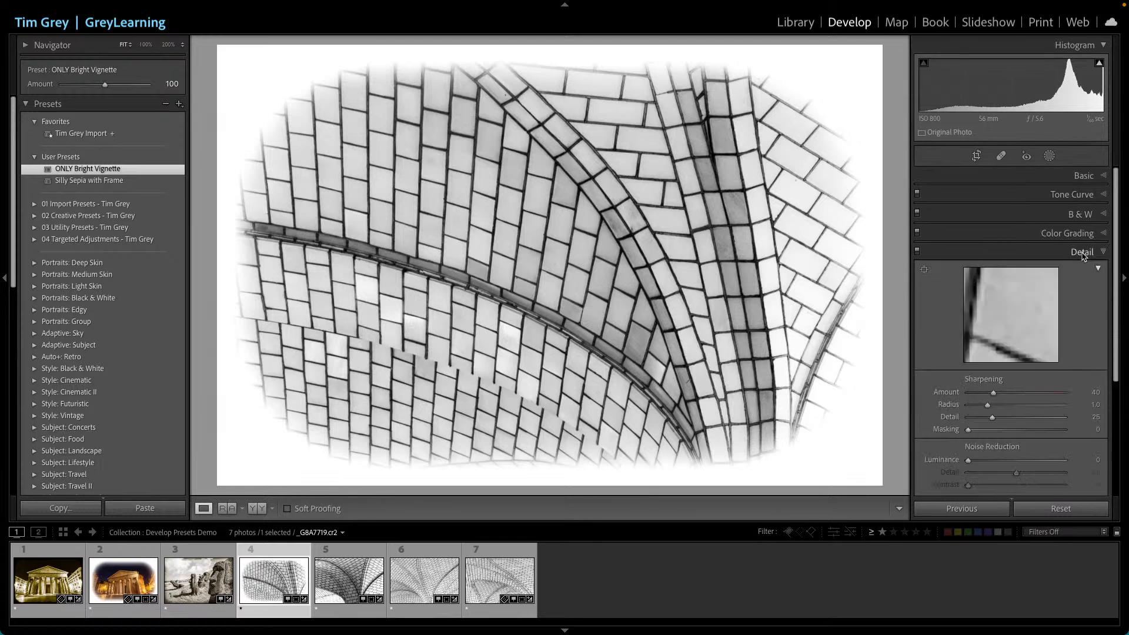
scroll(1023, 364, "down", 3)
left_click_drag(1016, 450, 1045, 451)
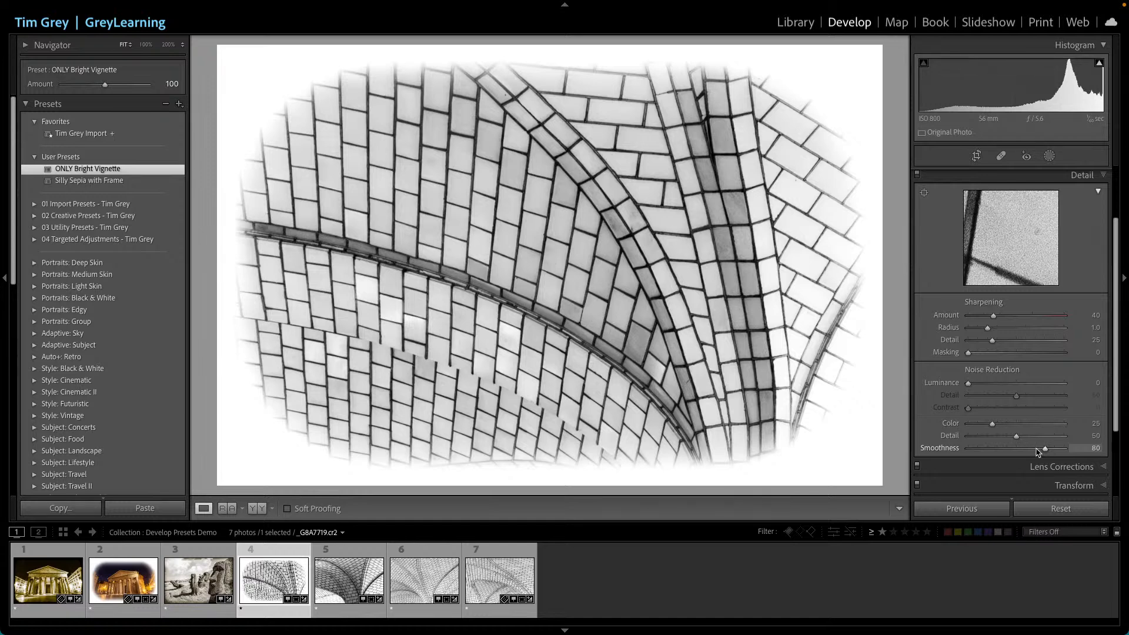
- Review the Effects and Basic panel settings of the tile photo
scroll(1041, 450, "down", 3)
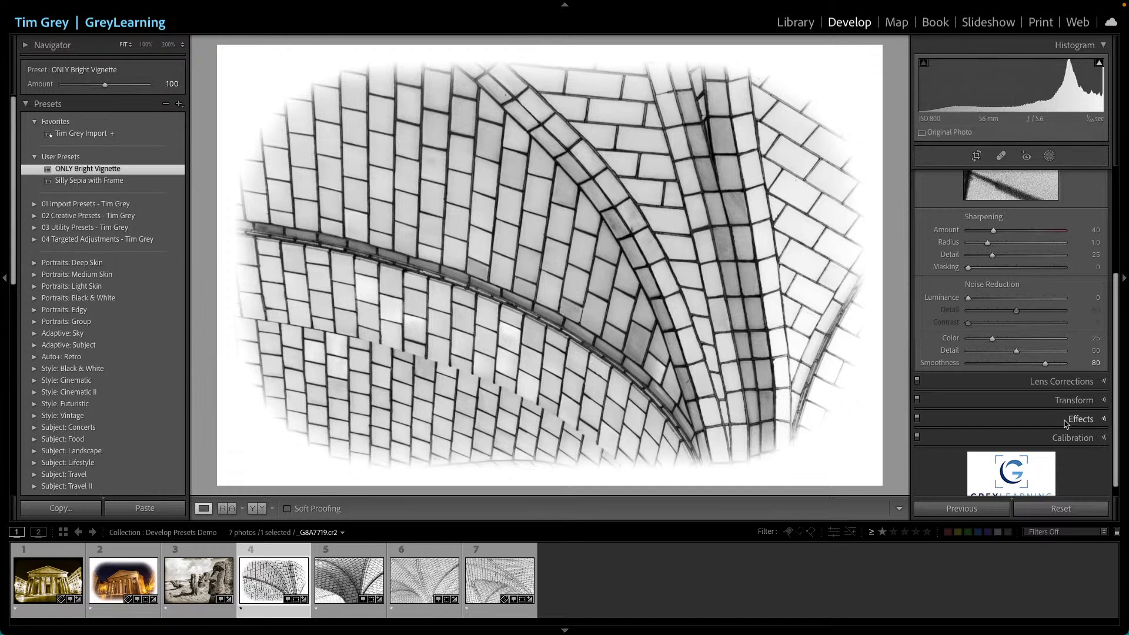
left_click(1065, 423)
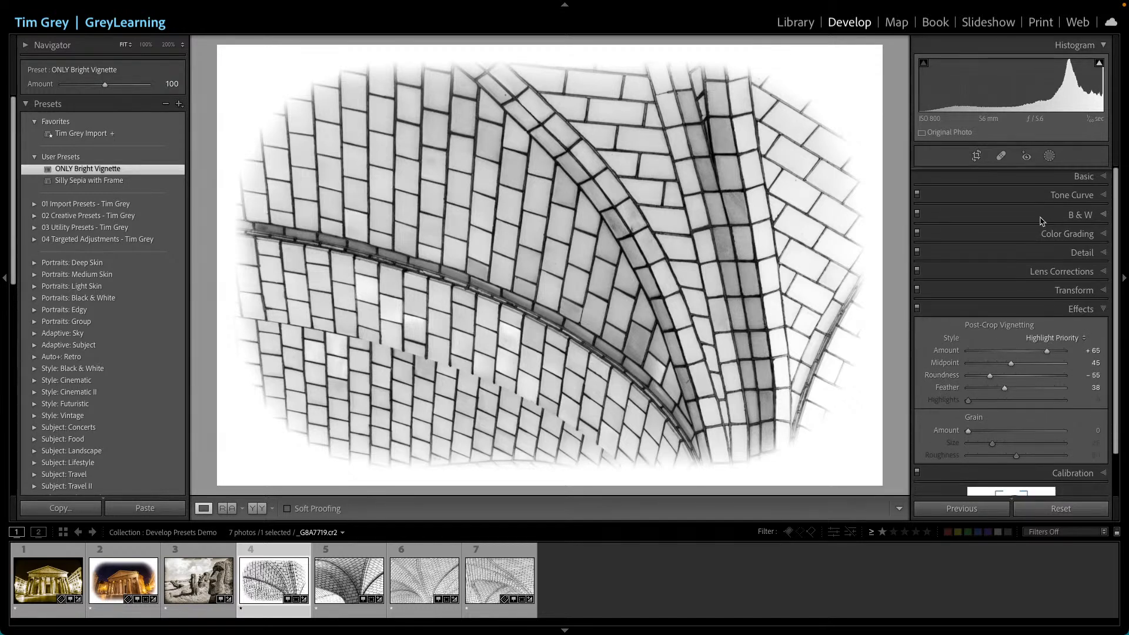
left_click(1076, 178)
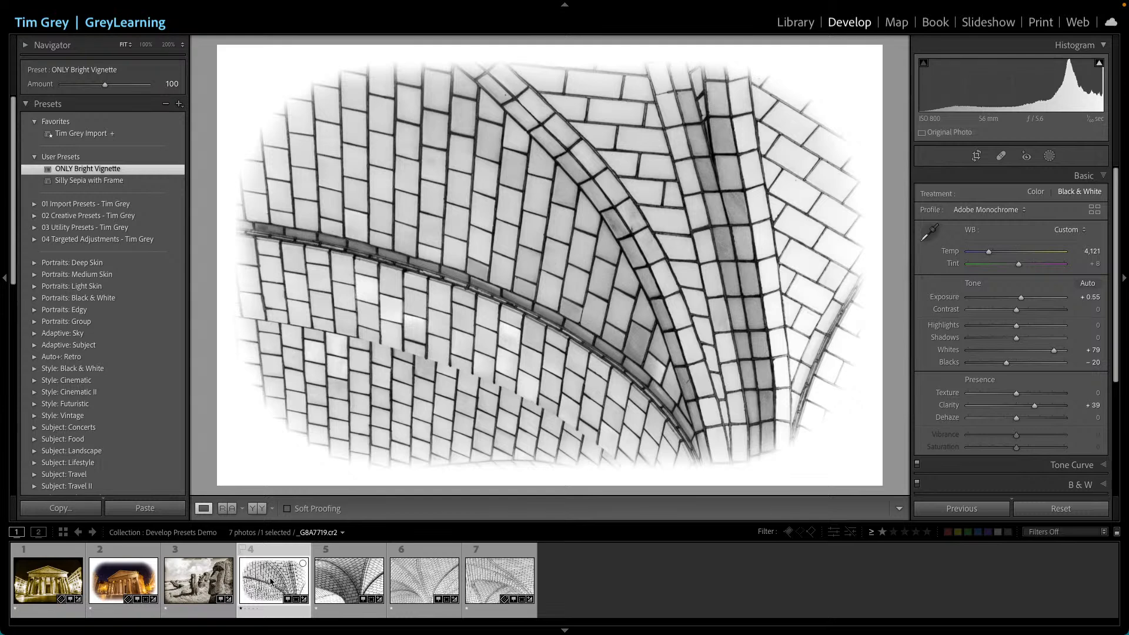
left_click(179, 104)
left_click(189, 117)
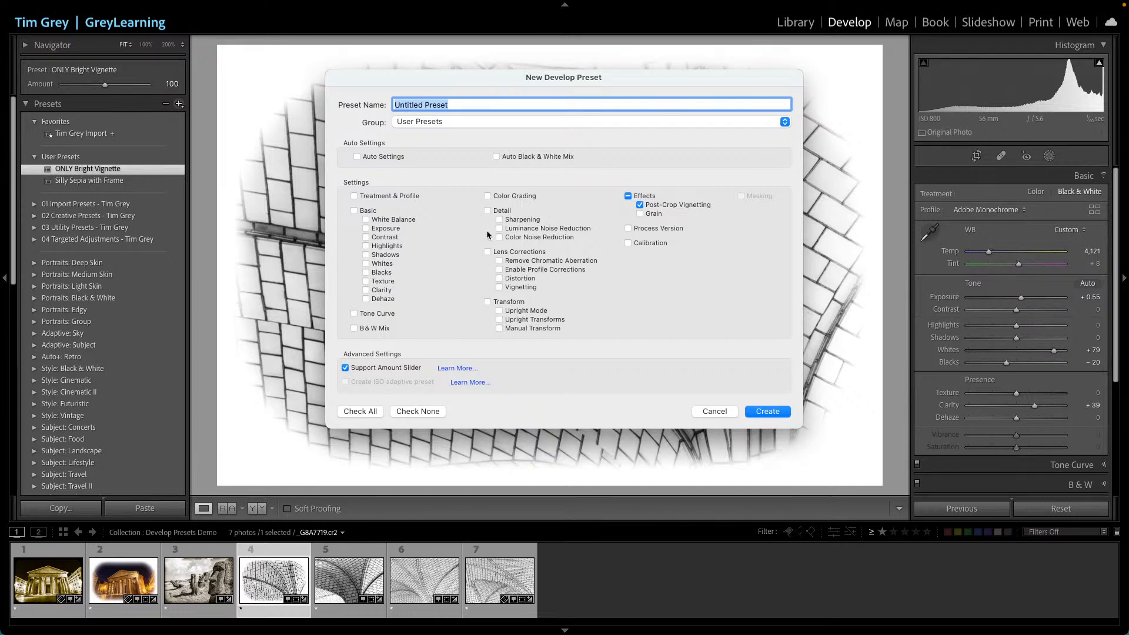
left_click(381, 291)
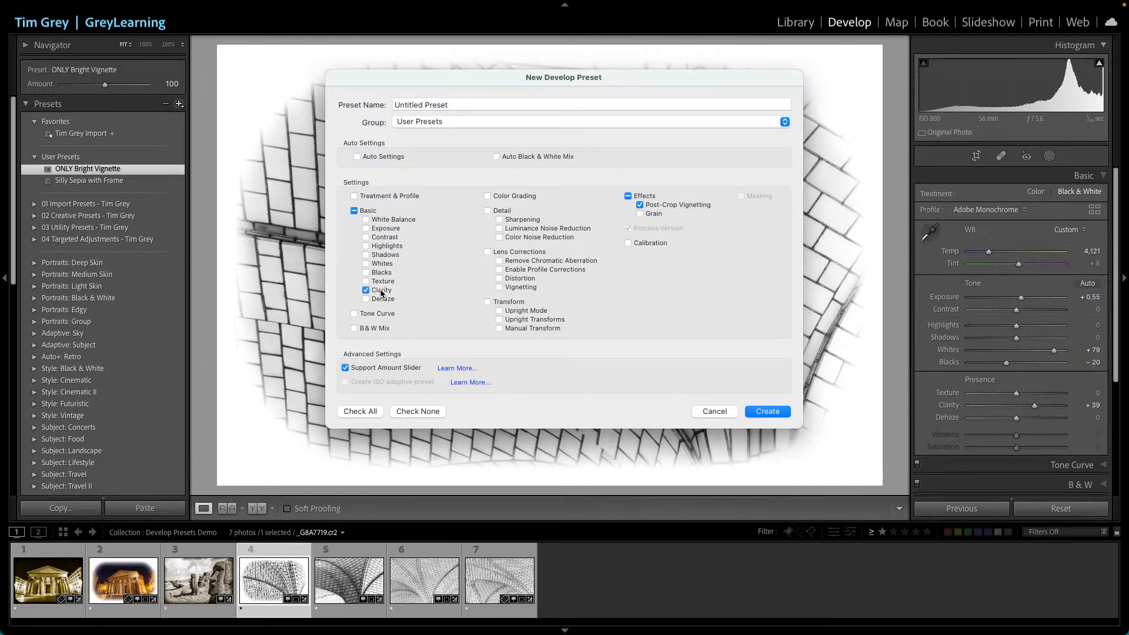
left_click(724, 411)
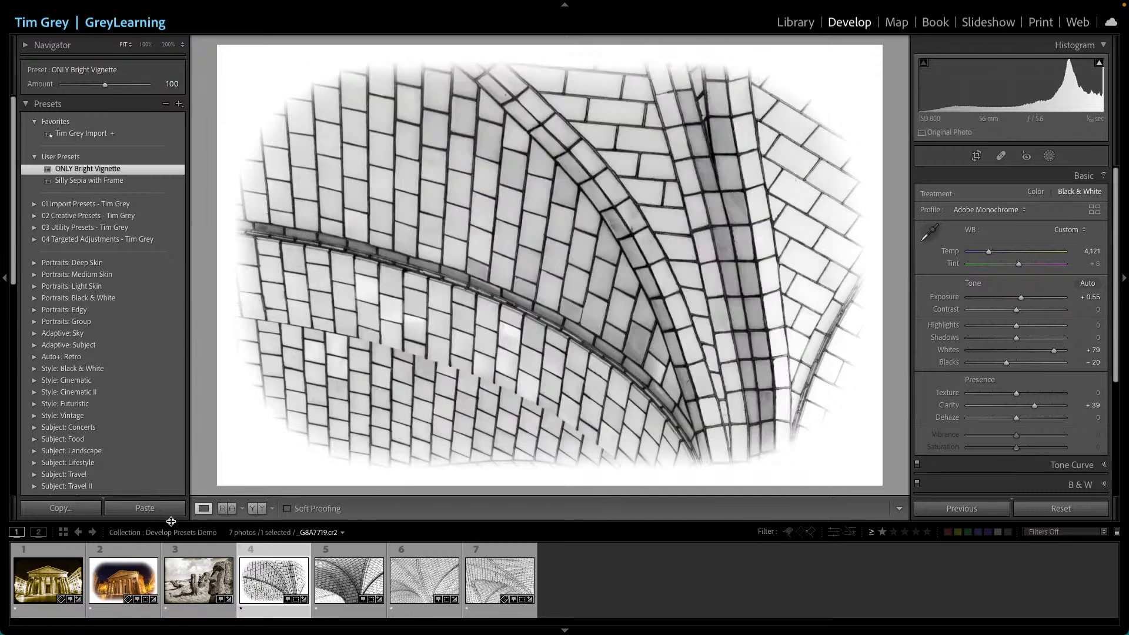
- On the Pantheon photo, start a new Develop preset including Clarity and Vibrance alongside Post-Crop Vignetting
left_click(124, 581)
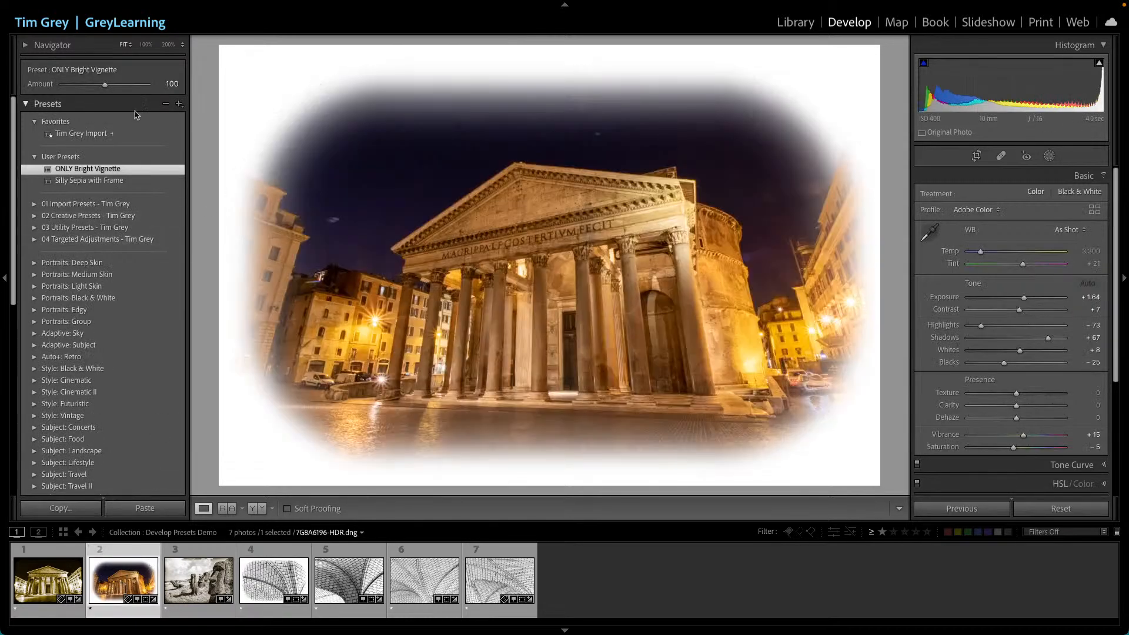
left_click(179, 104)
left_click(200, 117)
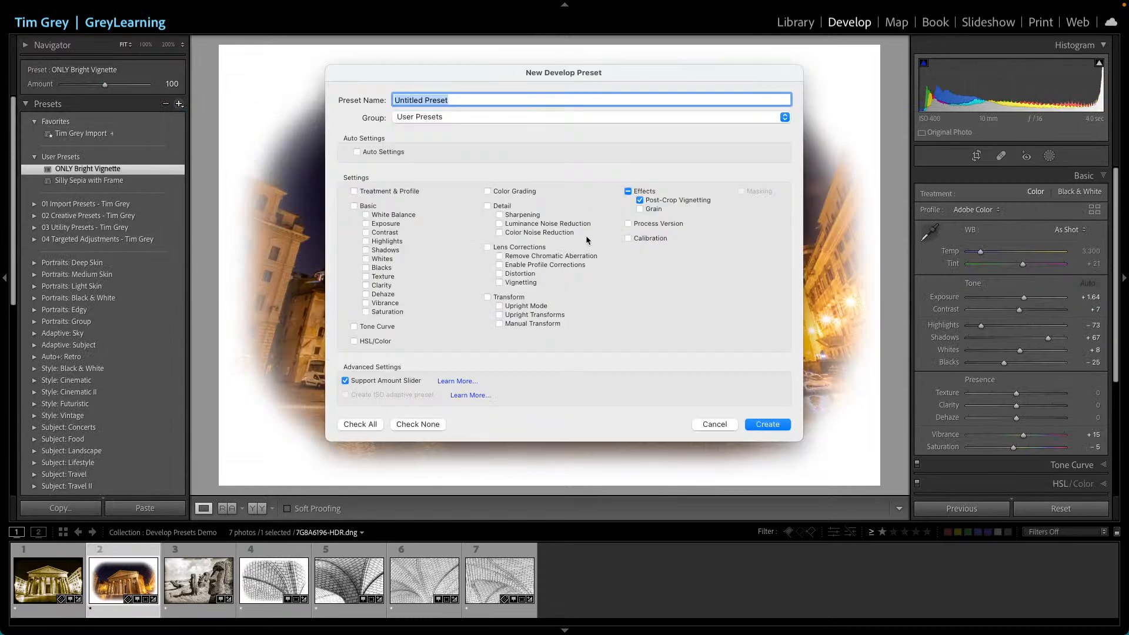
left_click(384, 304)
left_click(382, 286)
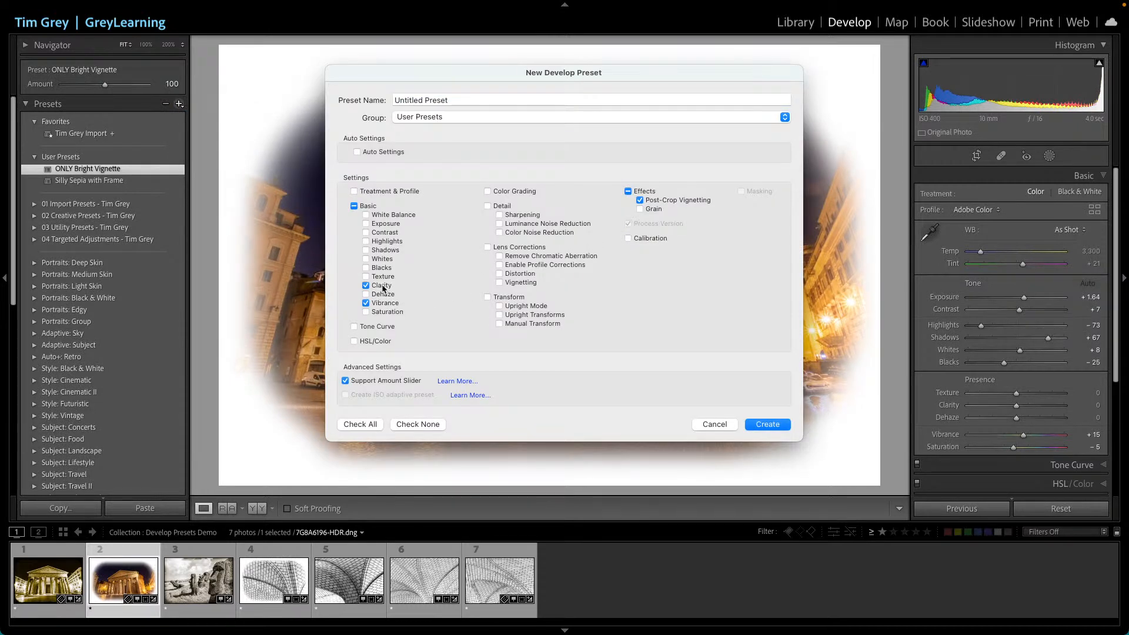
- Tick Color Noise Reduction, Remove Chromatic Aberration and Enable Profile Corrections, untick Post-Crop Vignetting, then cancel the new preset
left_click(526, 232)
left_click(664, 201)
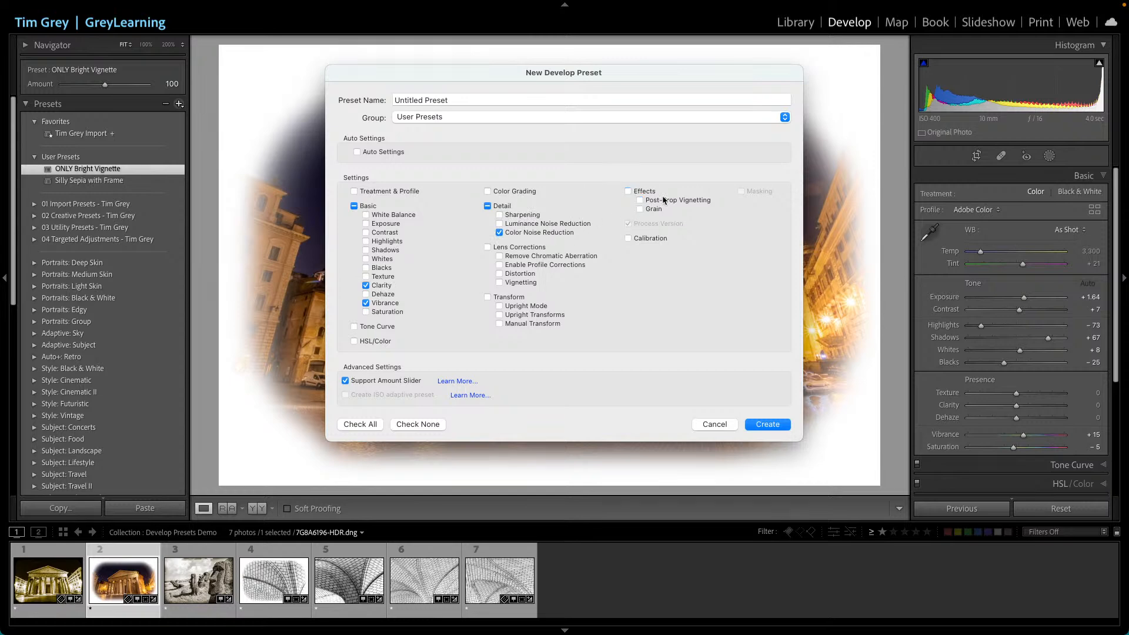
left_click(525, 258)
left_click(537, 266)
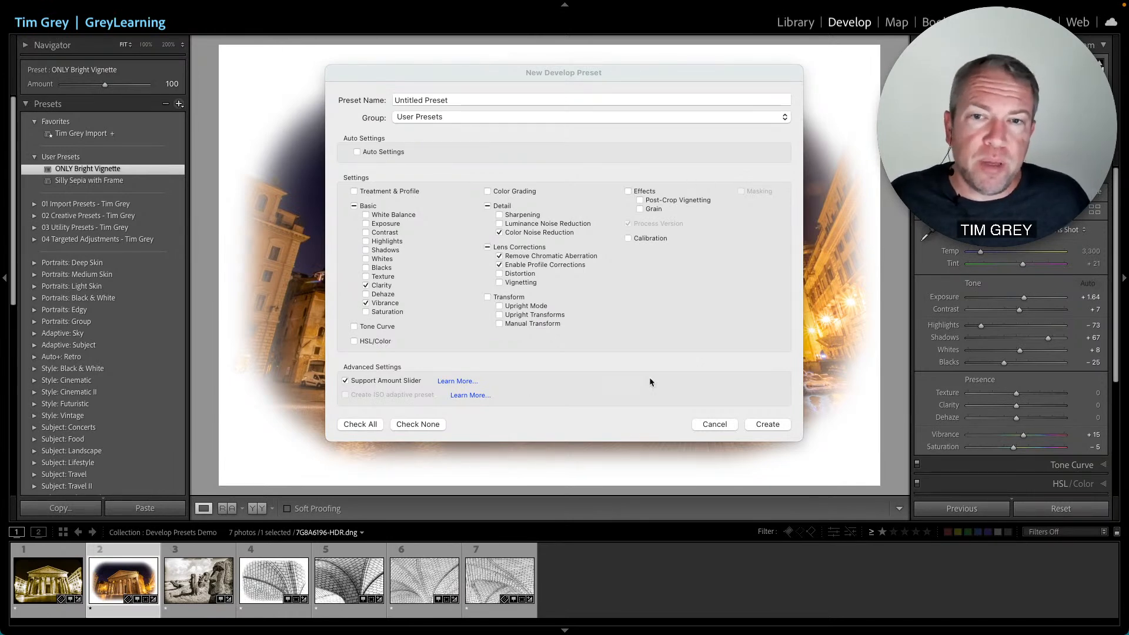
left_click(712, 354)
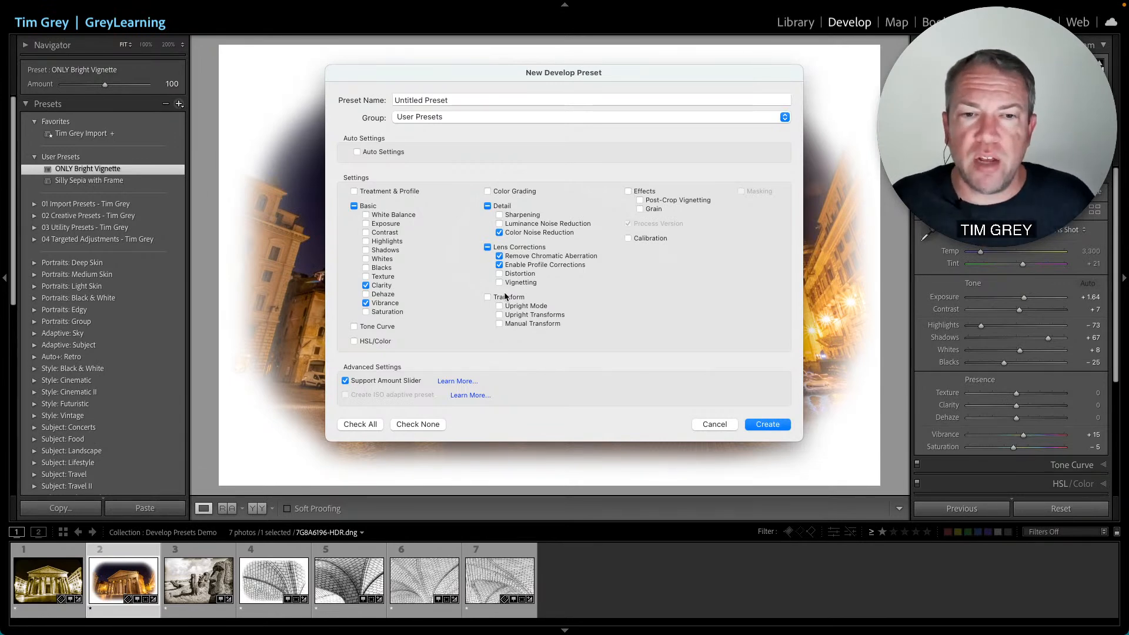
left_click(727, 425)
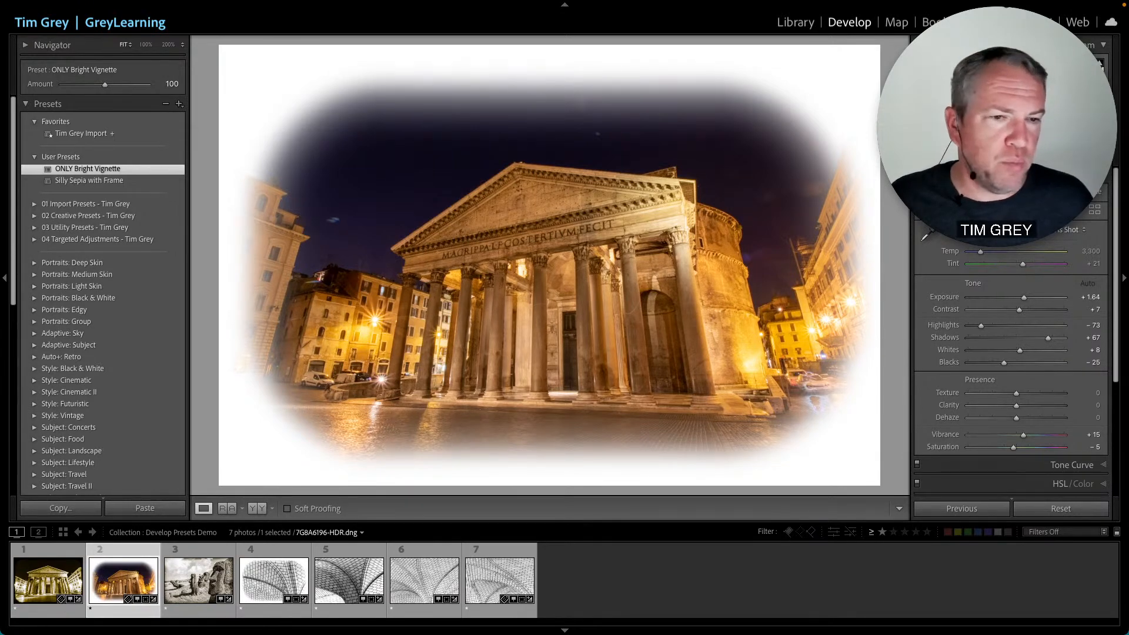
- Open the Import dialog from the Library and set the destination subfolder name to Italy
left_click(809, 24)
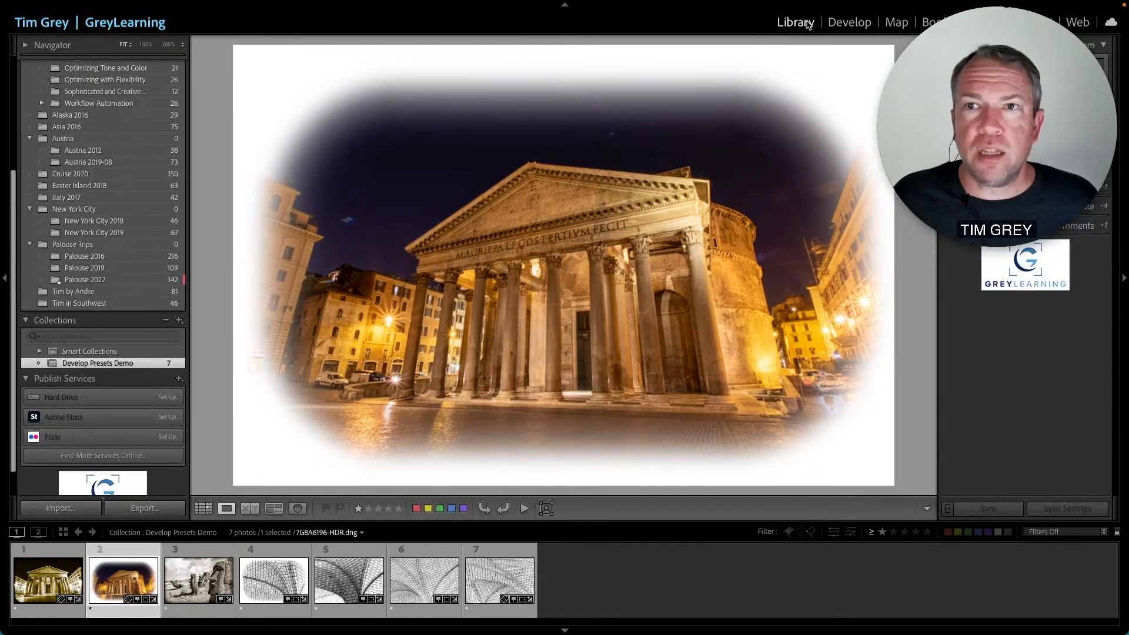
left_click(66, 508)
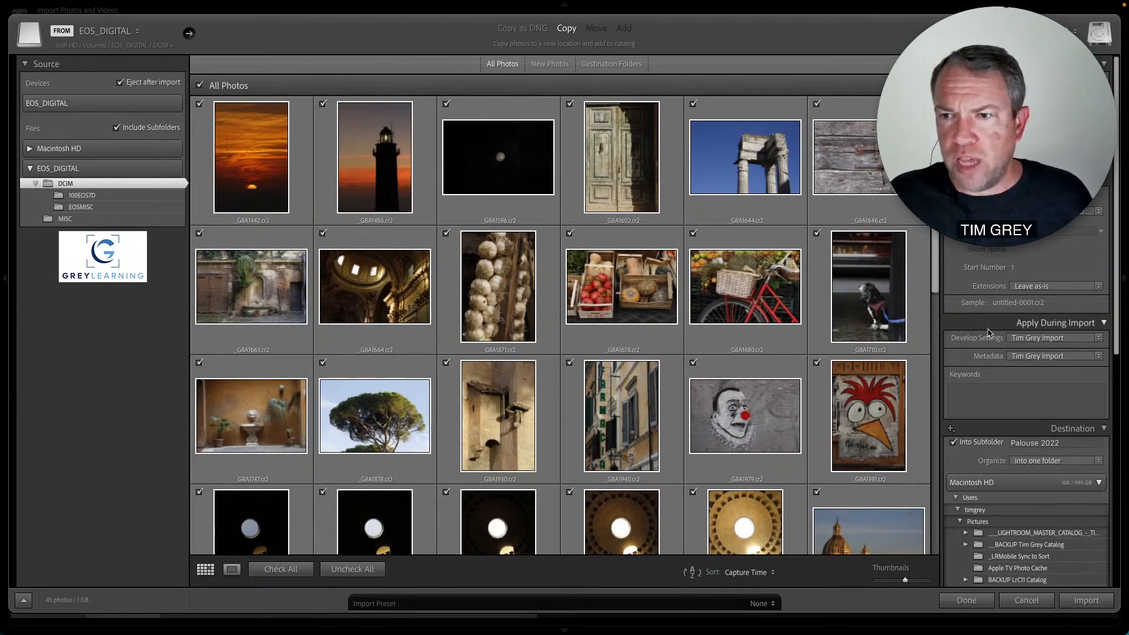
left_click(953, 194)
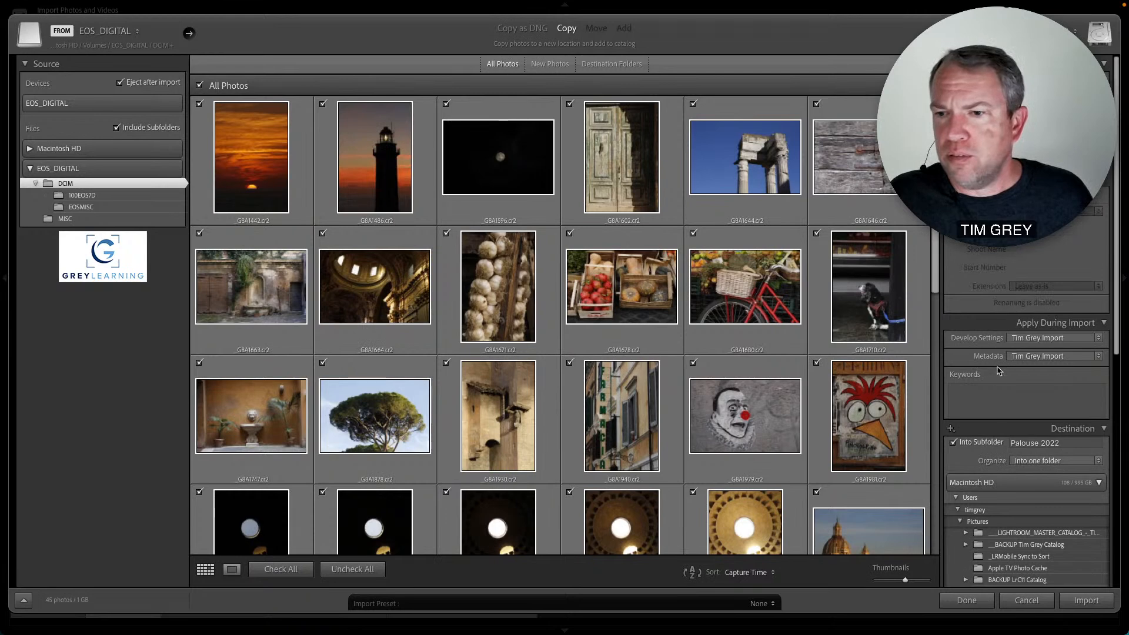
left_click(1057, 441)
type("Italy")
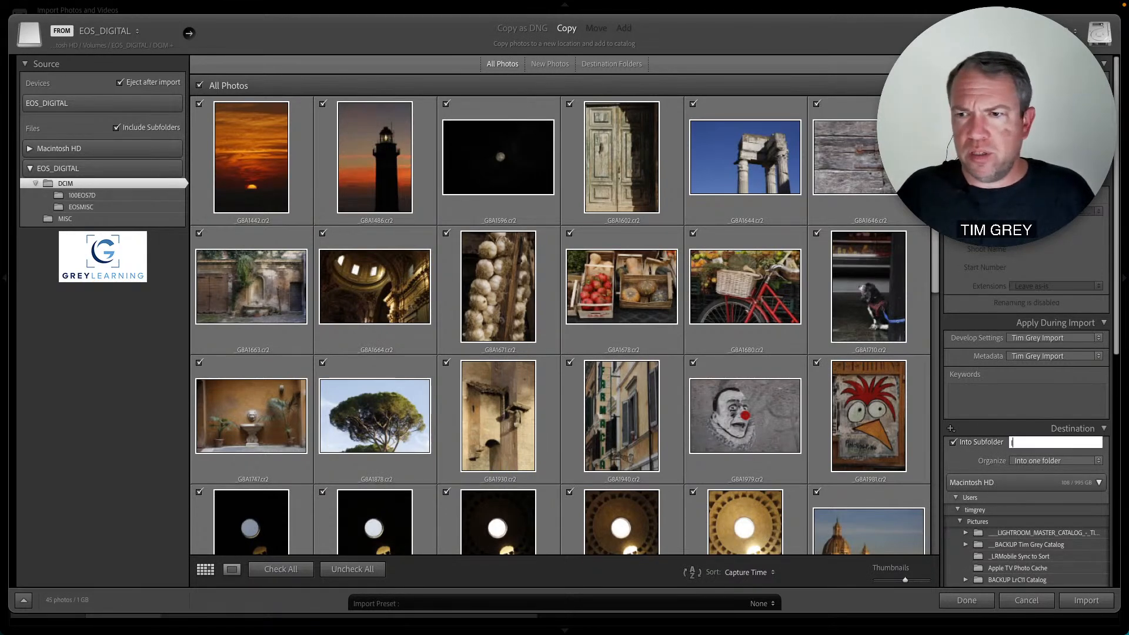
- Choose TG-BW-Infrared from 02 Creative Presets as the develop setting applied during import, and import the photos
scroll(1057, 442, "down", 1)
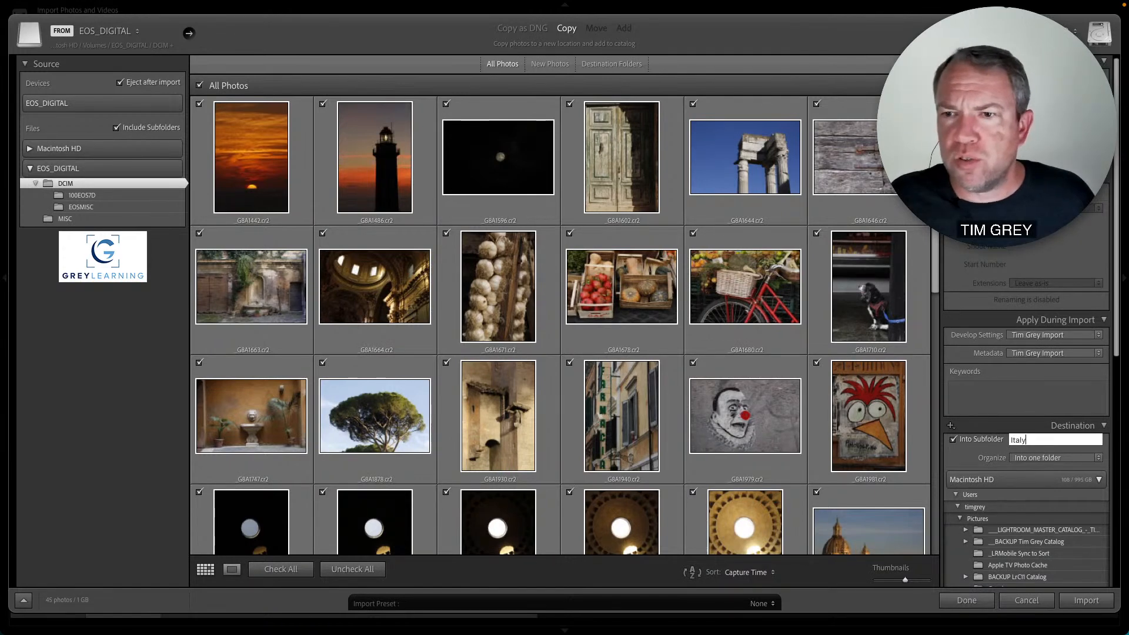
scroll(987, 341, "up", 1)
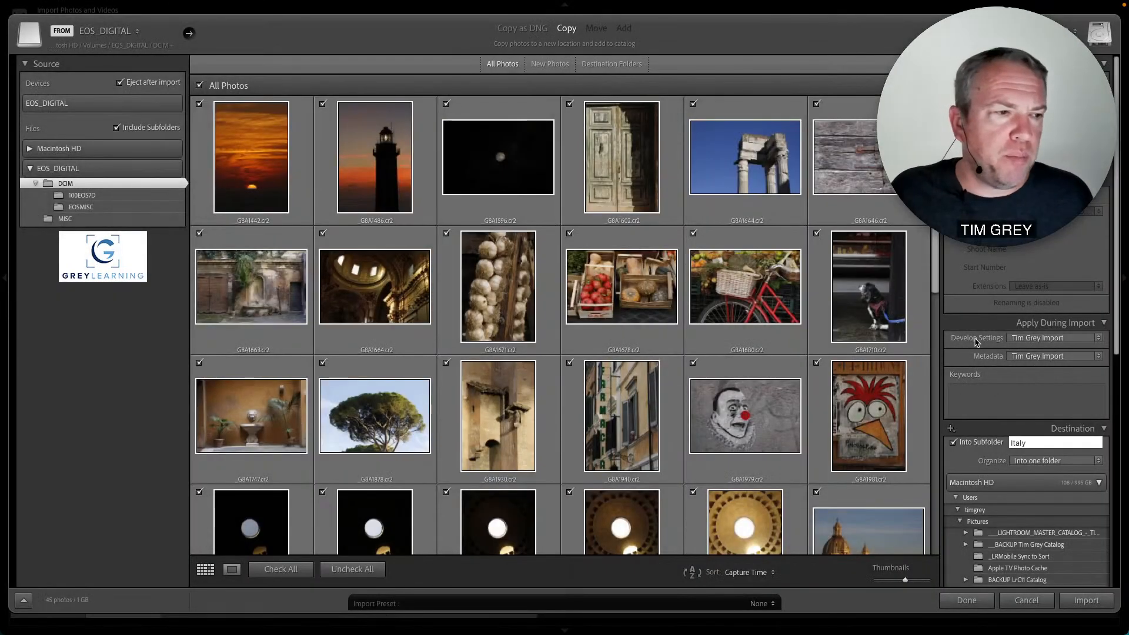
left_click(1041, 340)
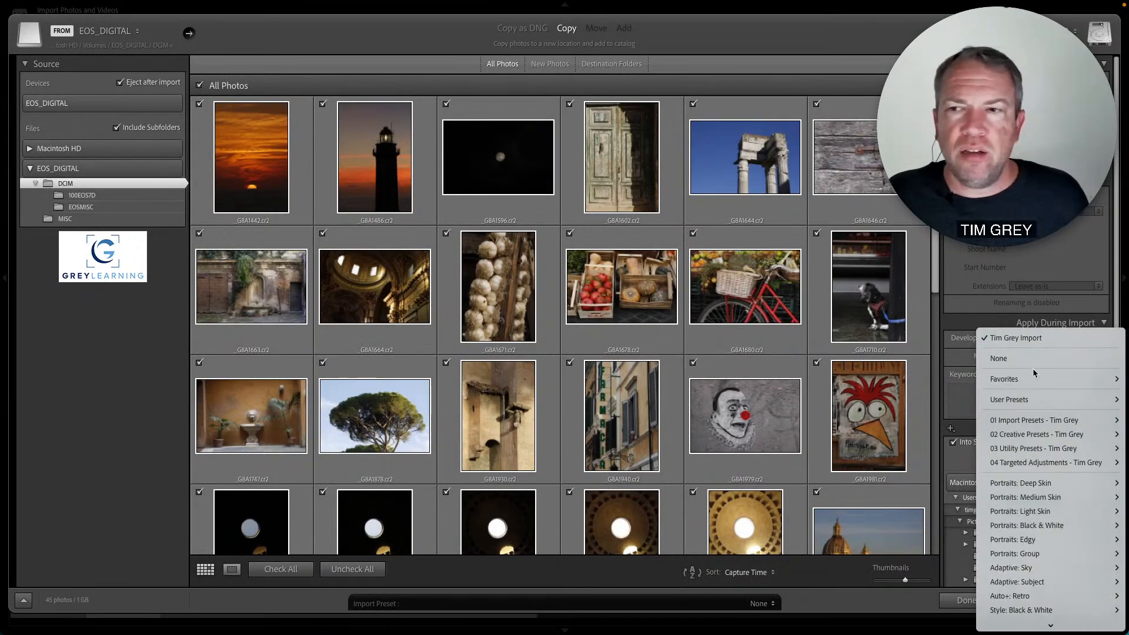
mouse_move(1031, 420)
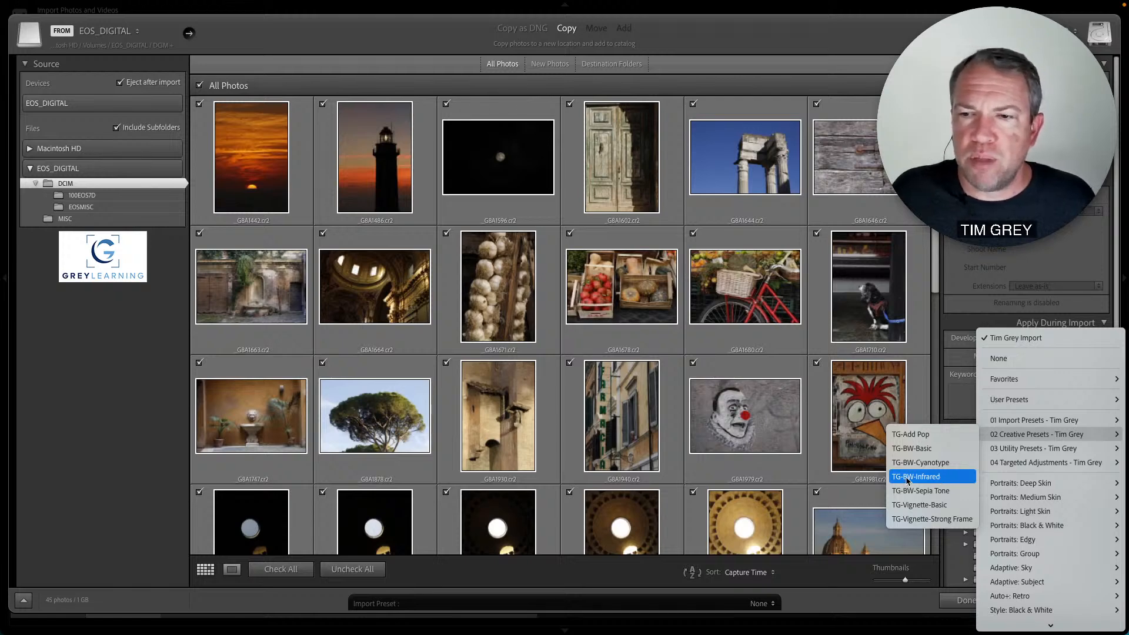
left_click(935, 480)
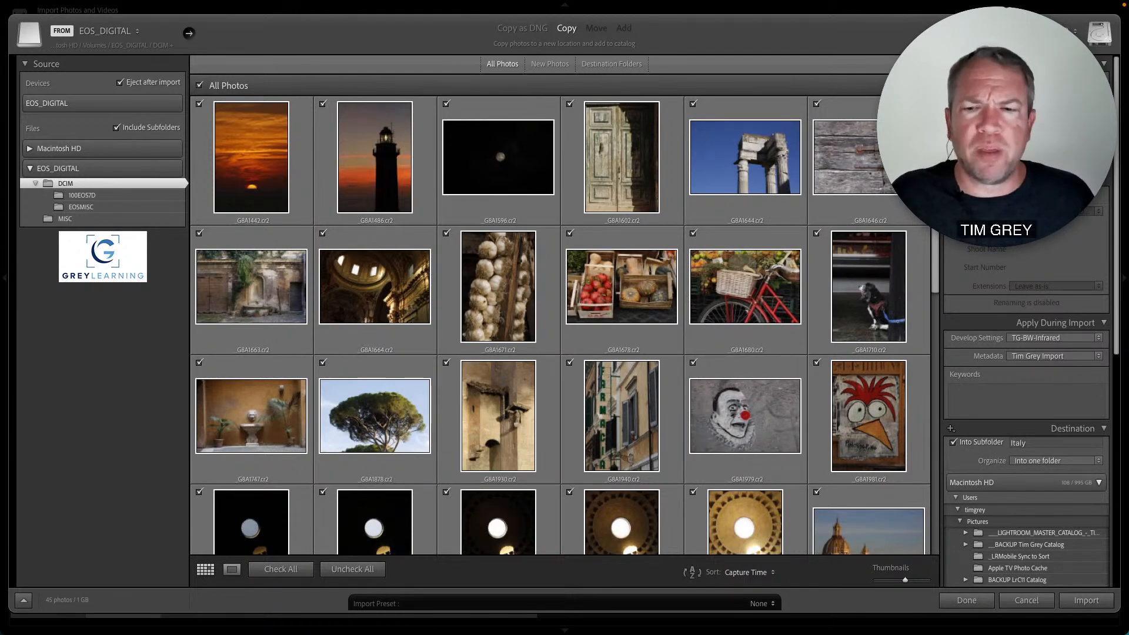
left_click(1097, 601)
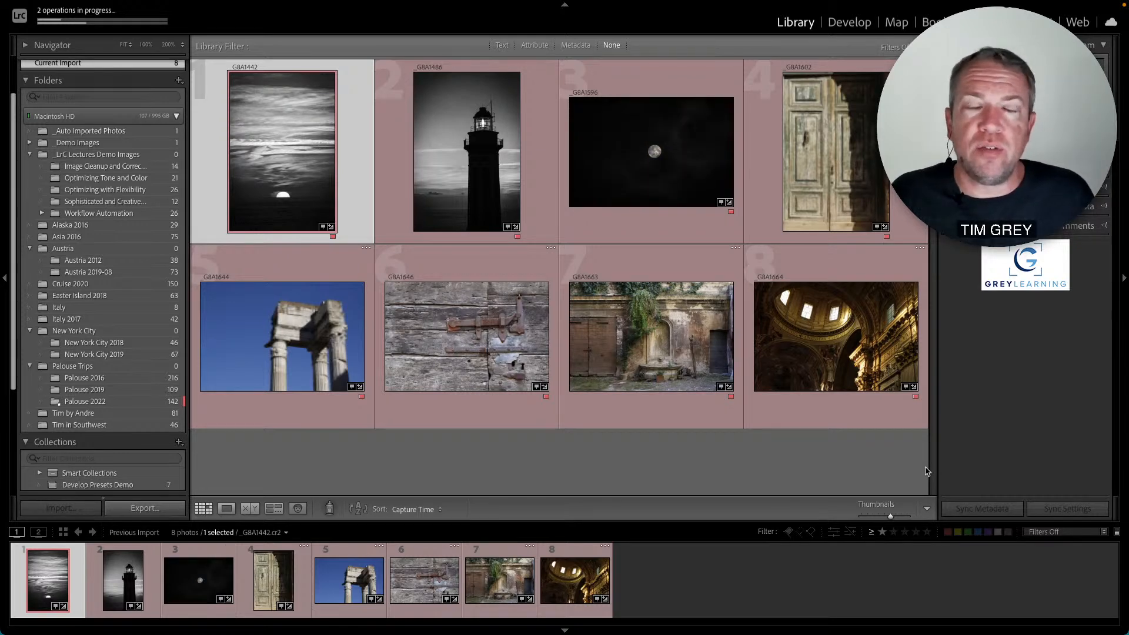
- Browse through the newly imported photos one at a time in loupe view
double_click(841, 176)
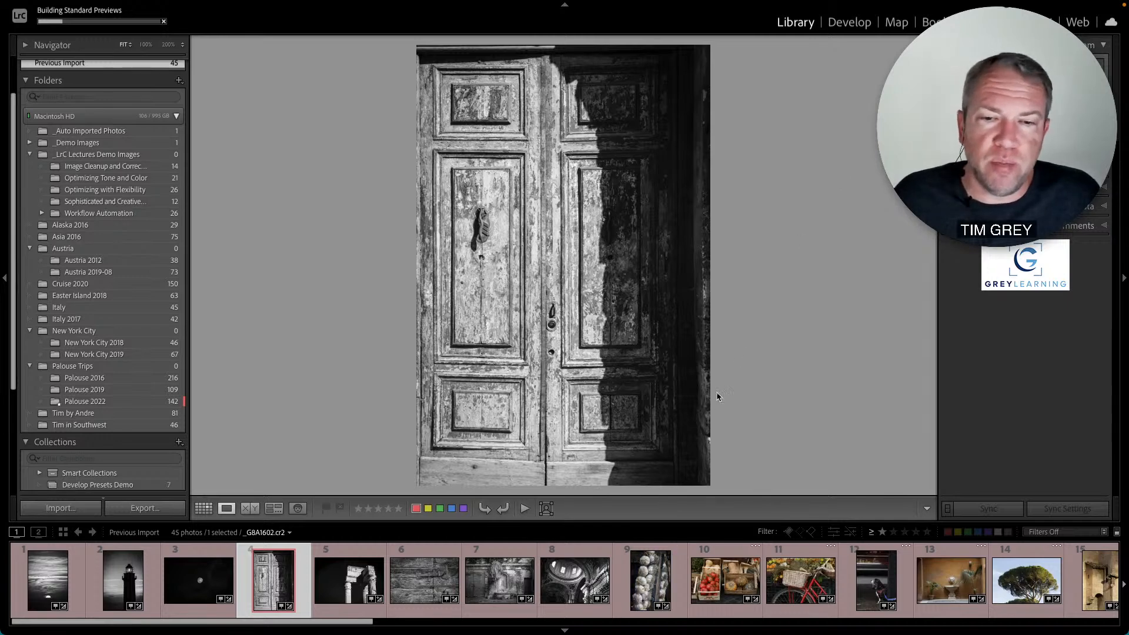
left_click(595, 565)
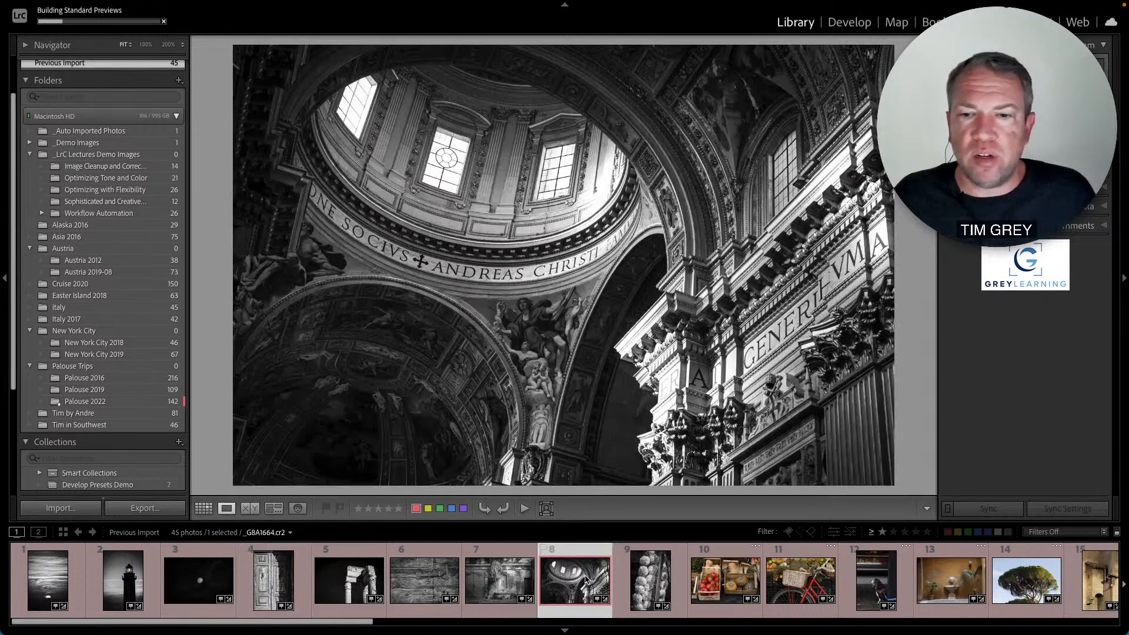
key("Right")
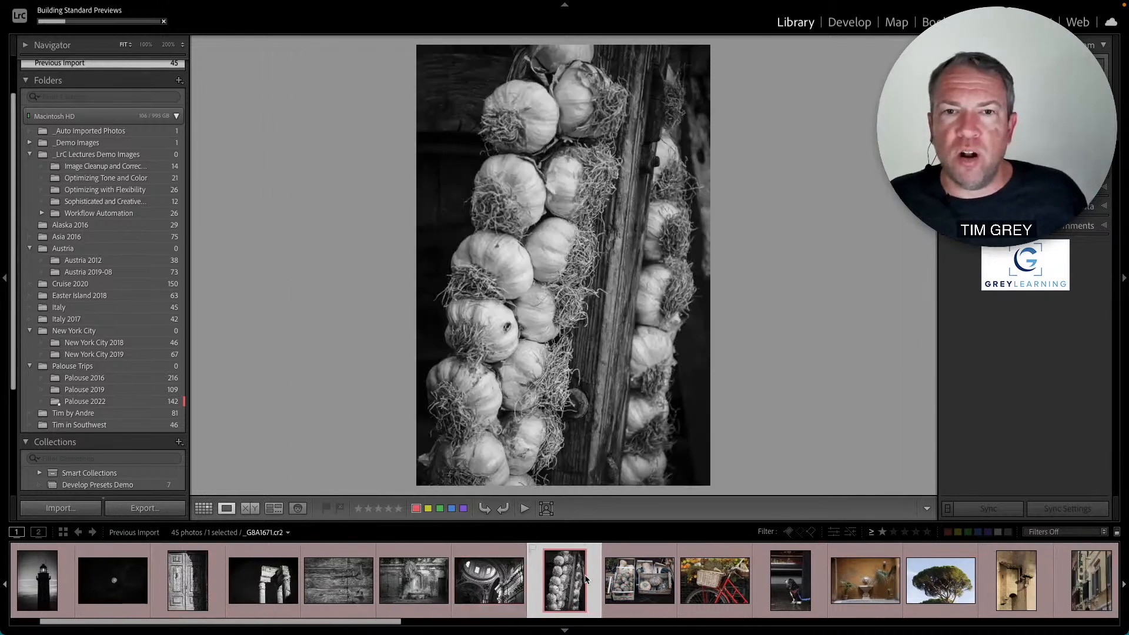
key("Right")
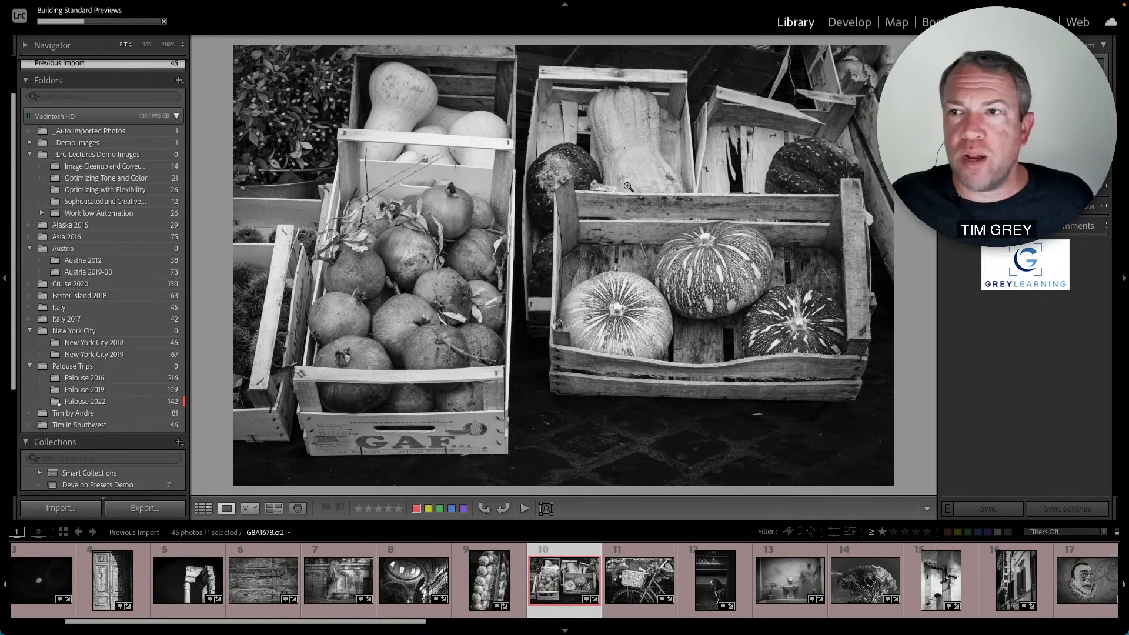
- In Develop, switch the vegetable crates photo to Color treatment and reset its develop settings
left_click(857, 23)
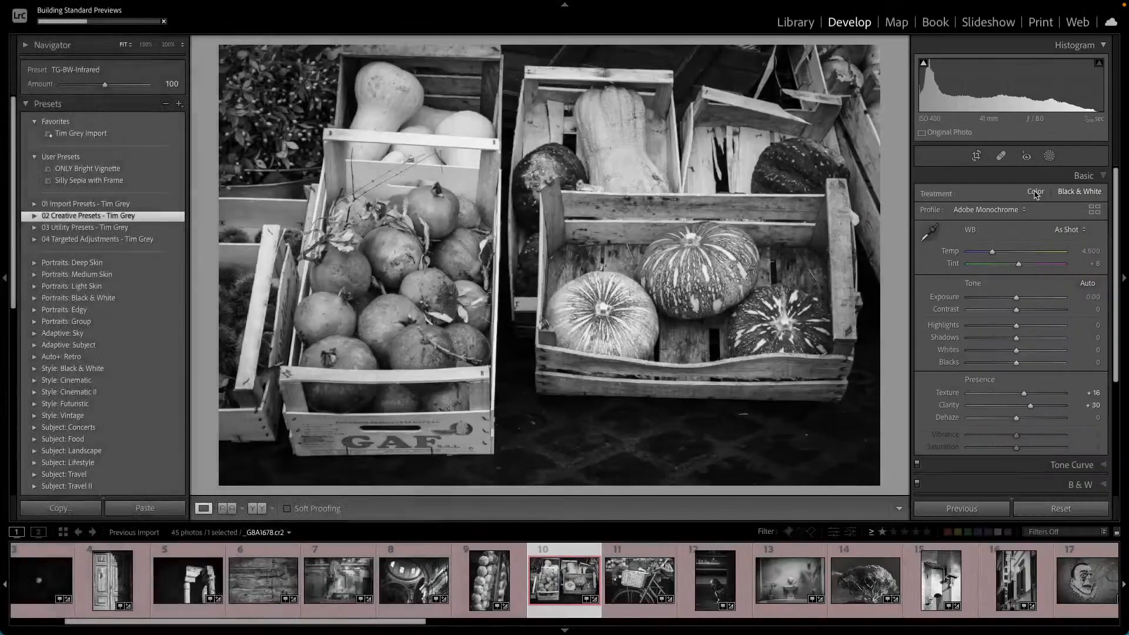
left_click(1036, 192)
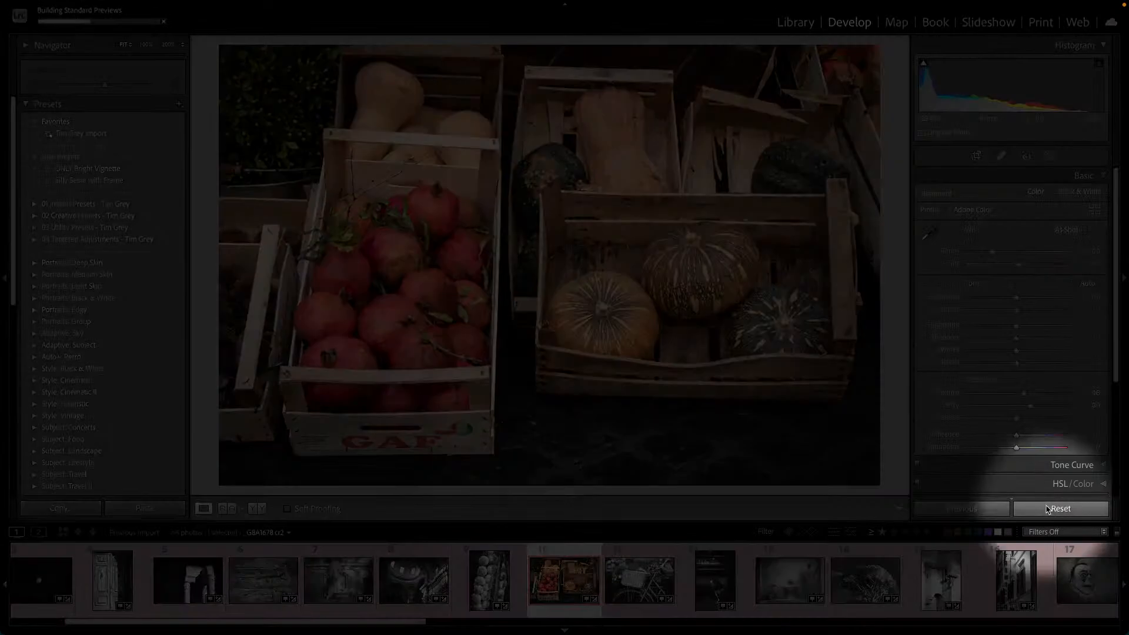
left_click(1061, 509)
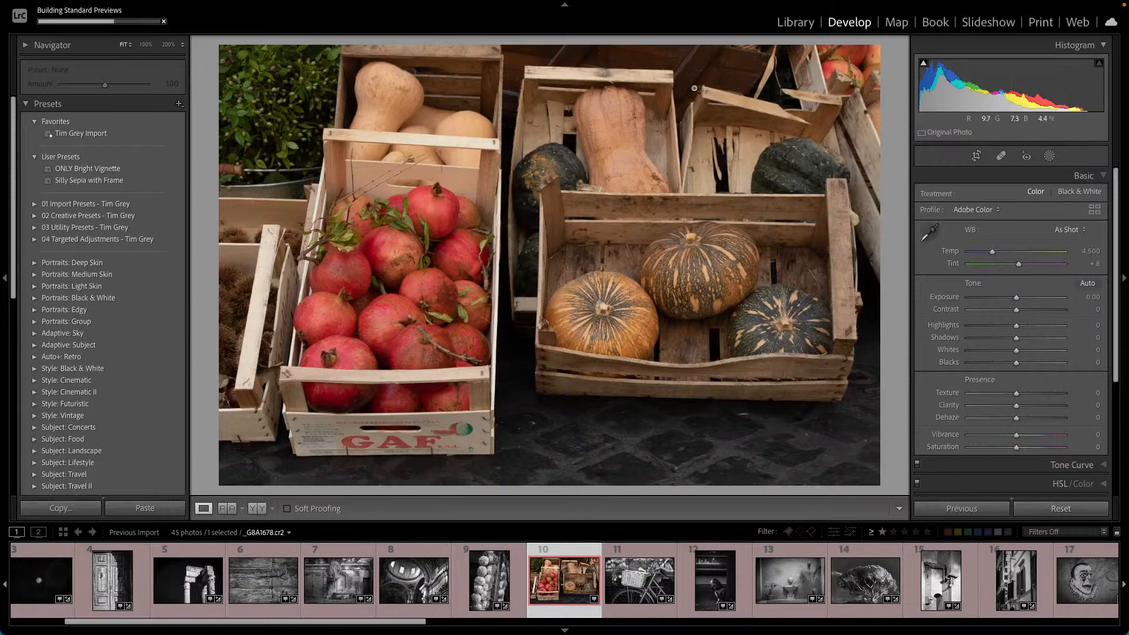
- Open the Develop Presets Demo collection and reset the settings of the second Pantheon photo
left_click(795, 23)
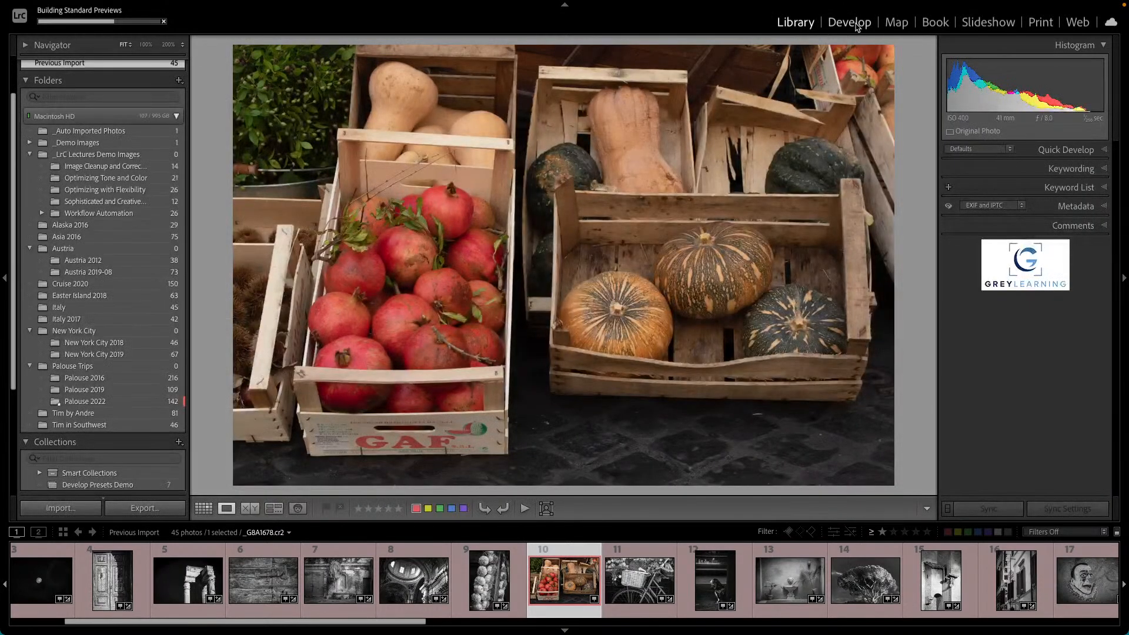
left_click(850, 22)
scroll(110, 282, "down", 10)
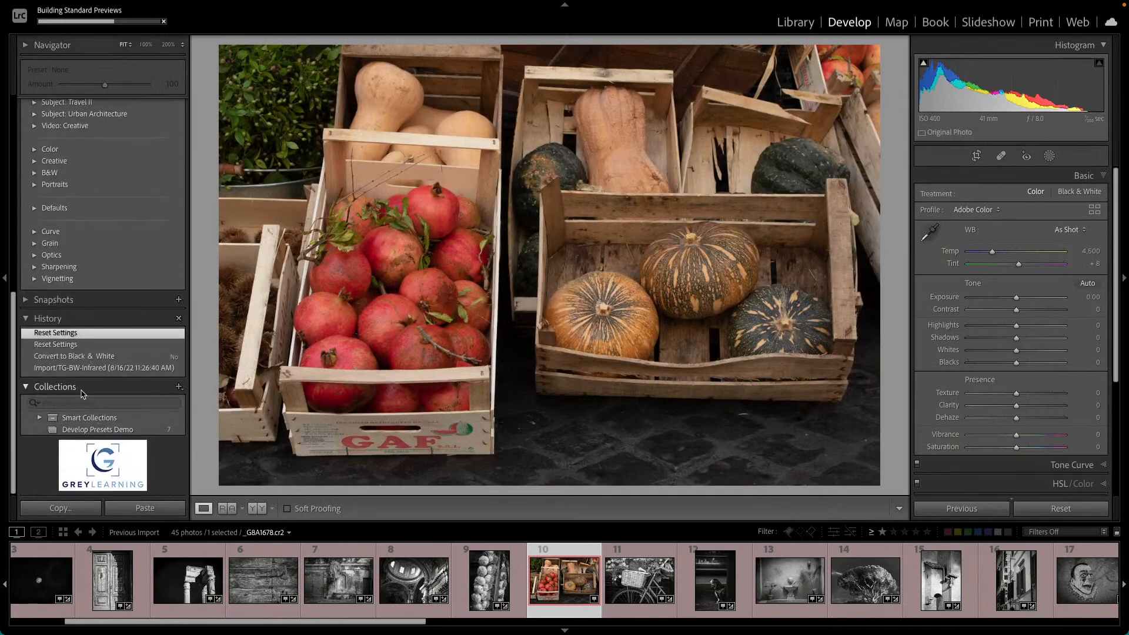
left_click(95, 430)
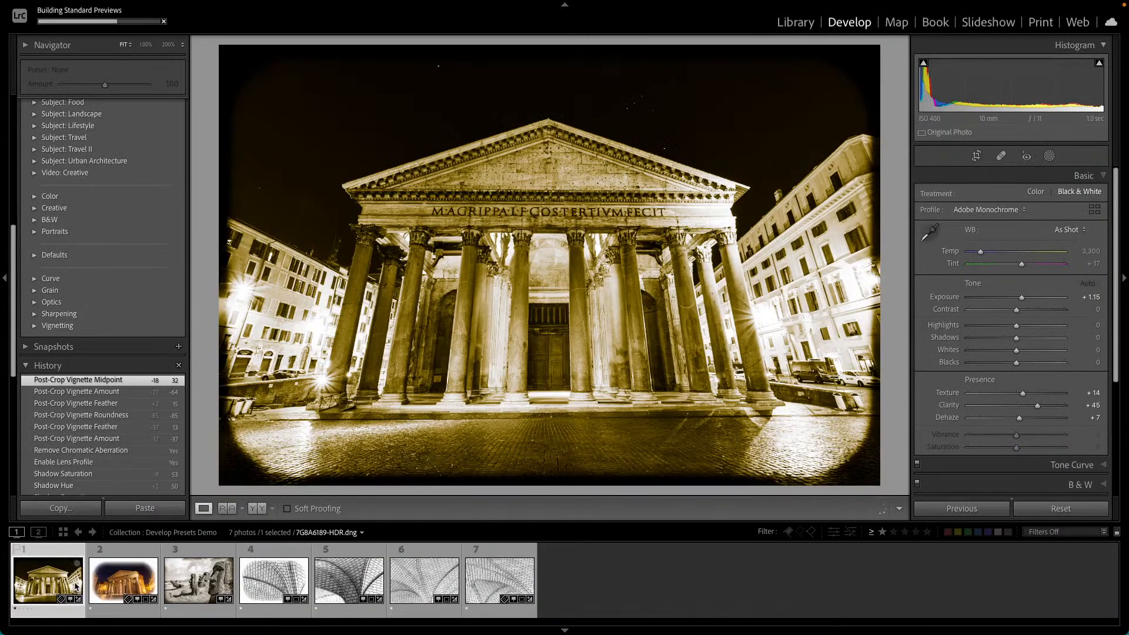
left_click(123, 579)
left_click(1061, 509)
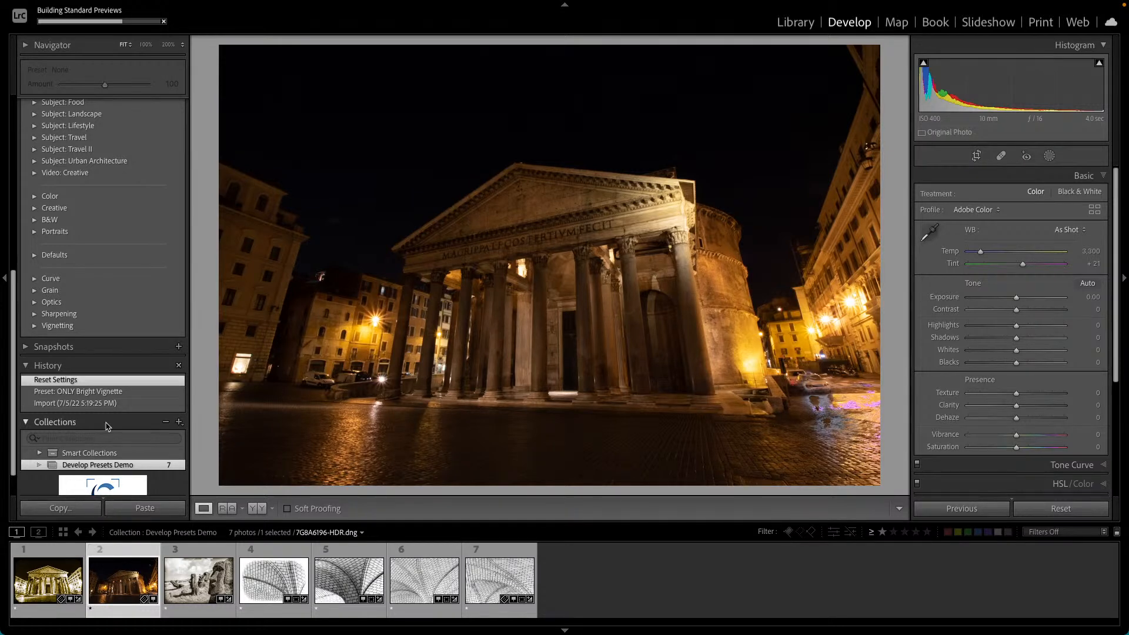
- Expand the Tim Grey preset groups and apply the TG-BW-Infrared preset to the second Pantheon photo
scroll(112, 388, "up", 7)
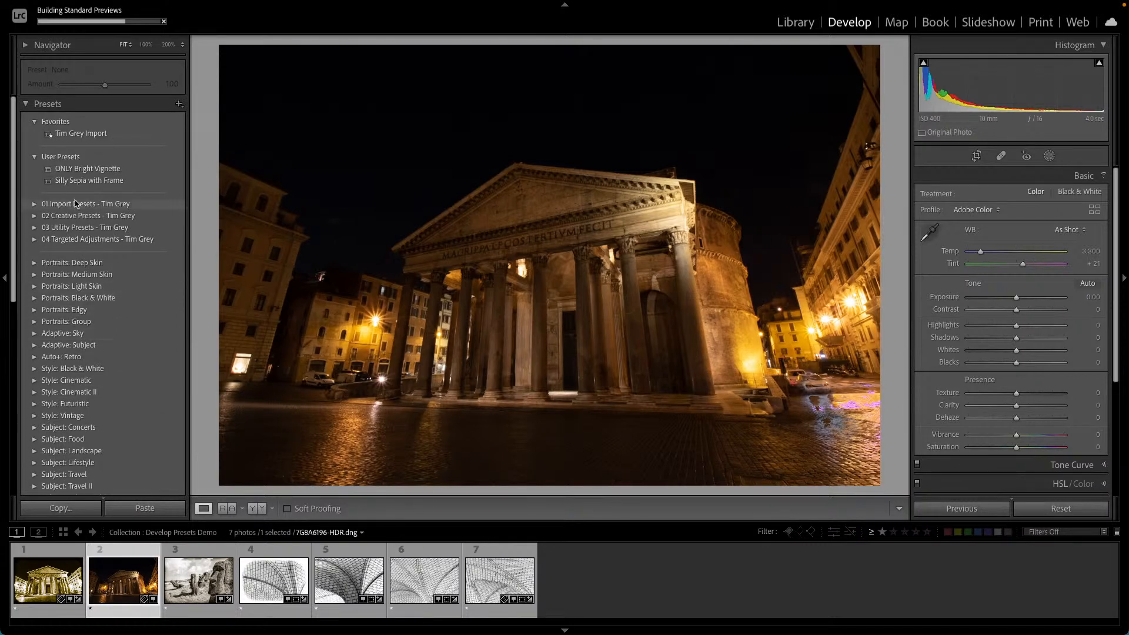
left_click(34, 203)
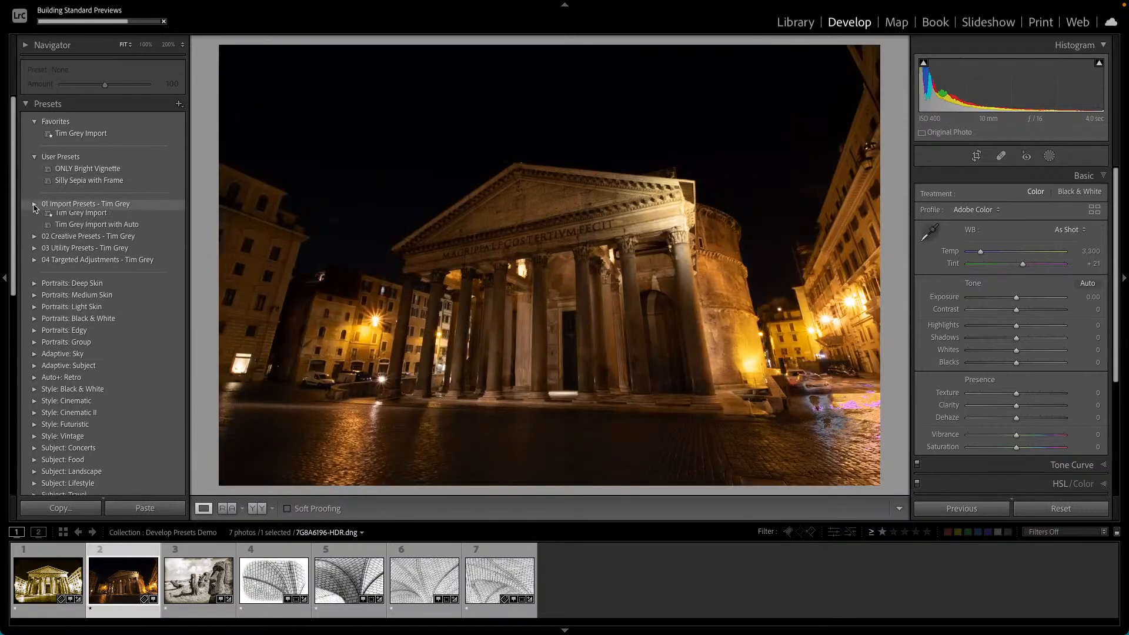
left_click(34, 239)
left_click(34, 333)
left_click(34, 381)
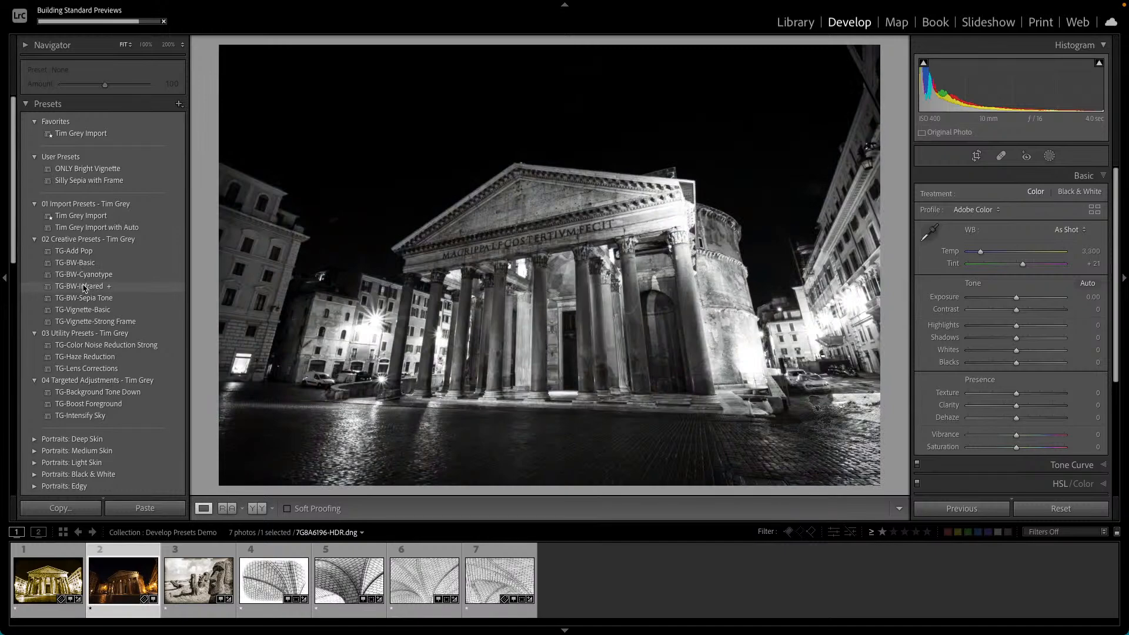
left_click(85, 287)
- Apply the TG-BW-Infrared preset to the first Pantheon photo and to the moai photo
left_click(47, 580)
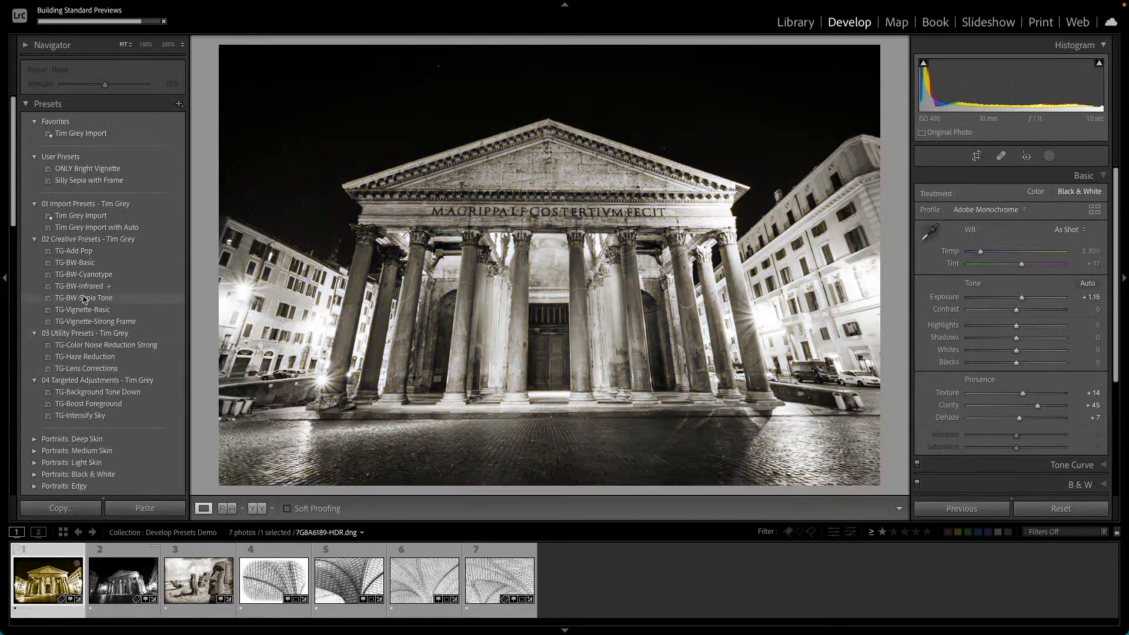
left_click(84, 287)
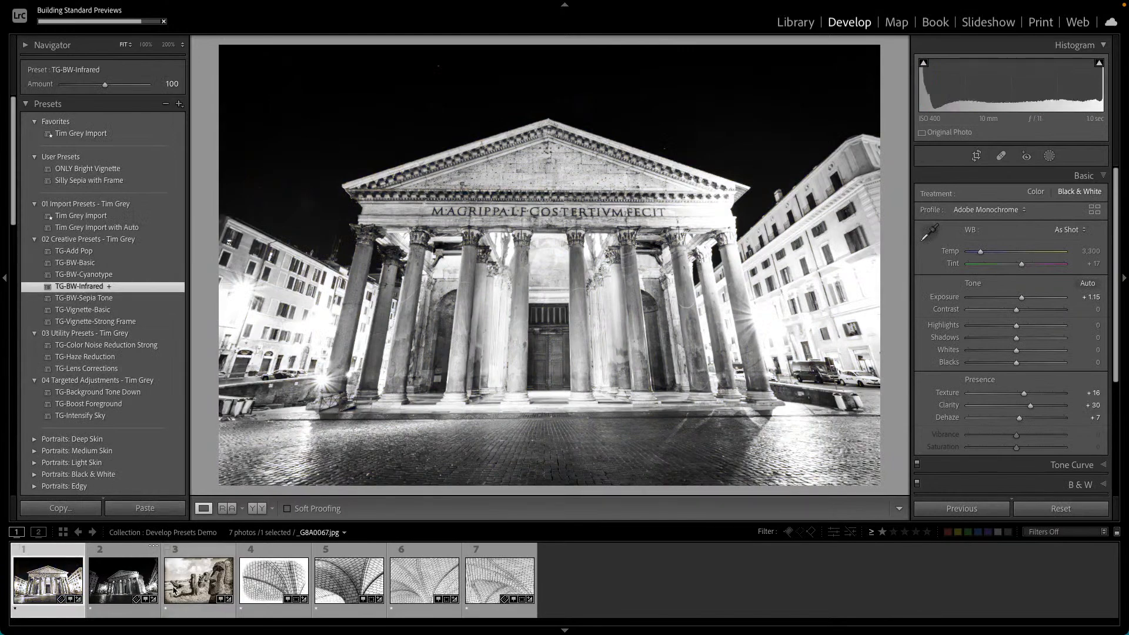
key("Right")
key("Right")
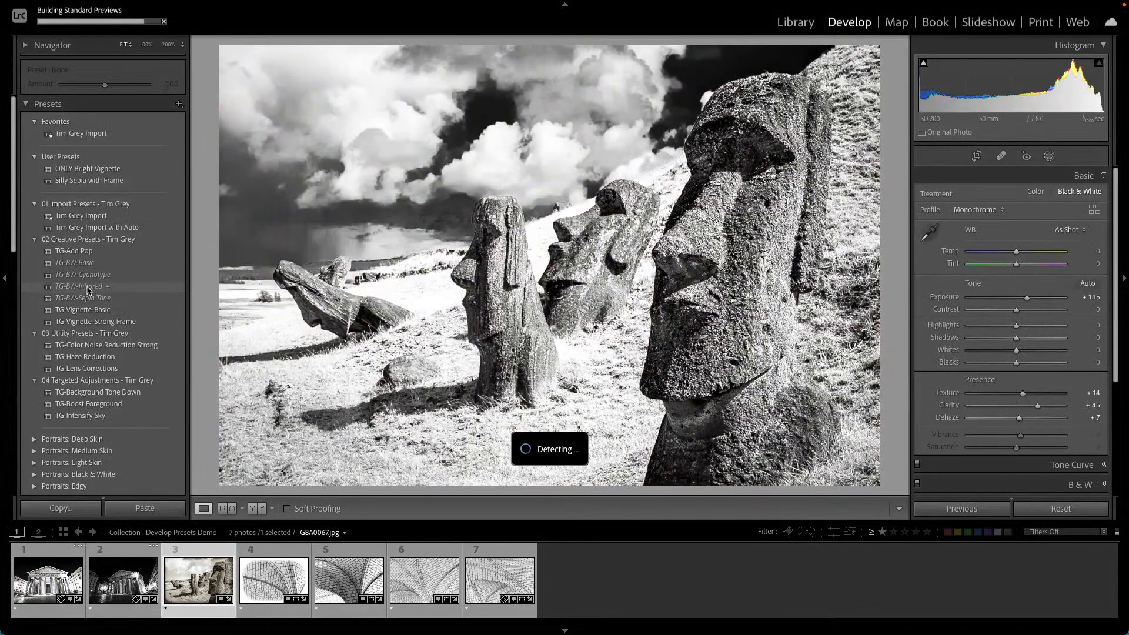
left_click(87, 289)
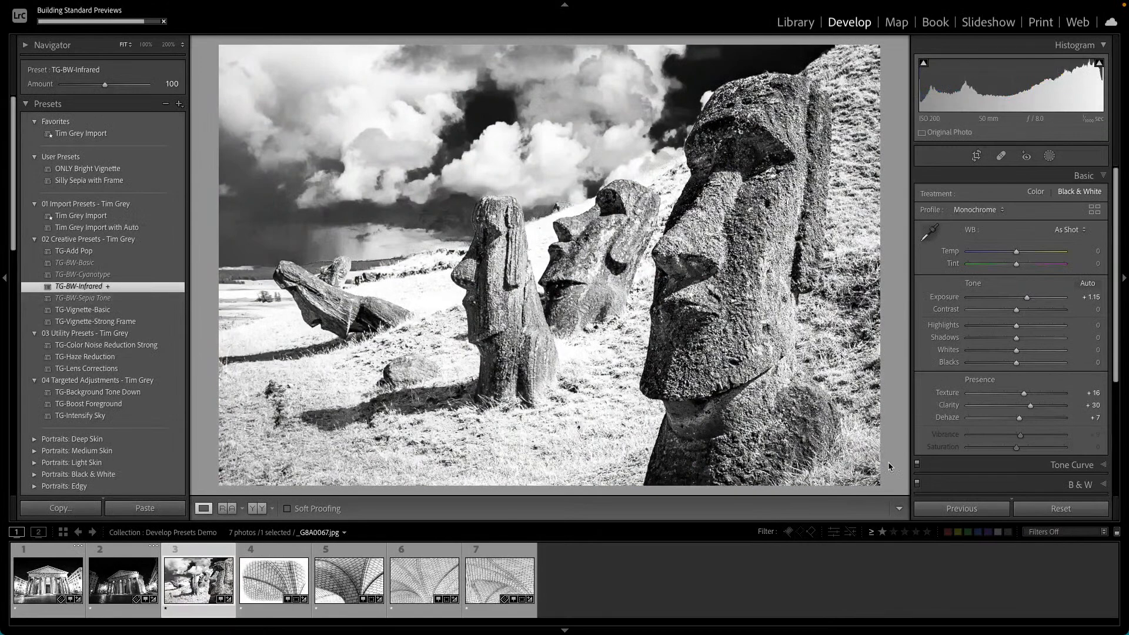
left_click(1070, 509)
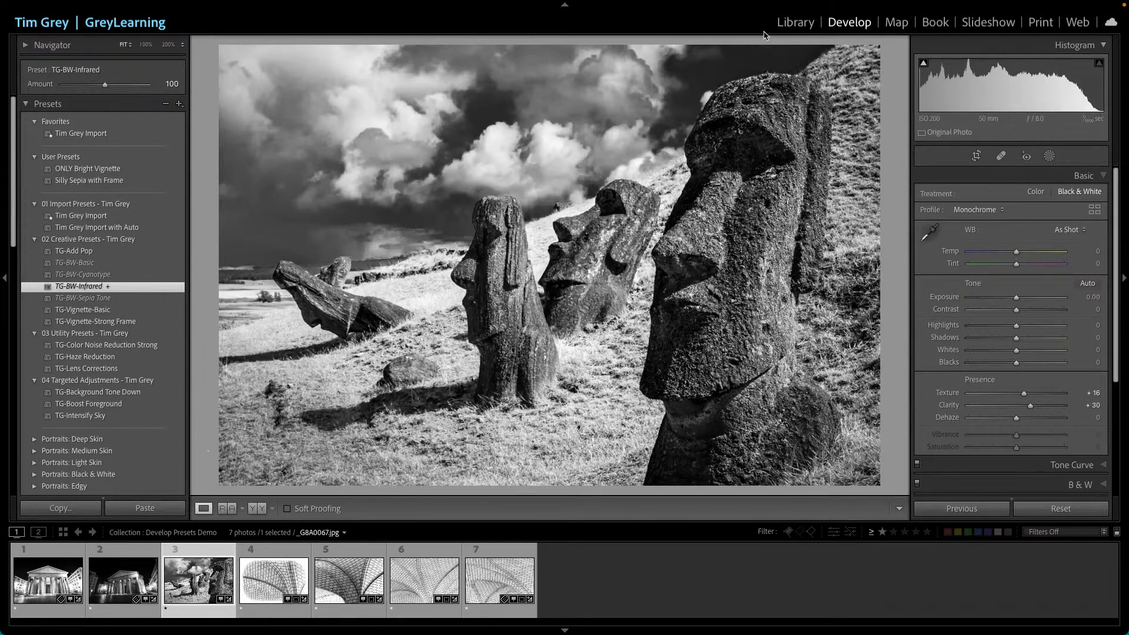
- Open the Palouse 2022 folder and bring its eleventh photo into Develop
left_click(794, 23)
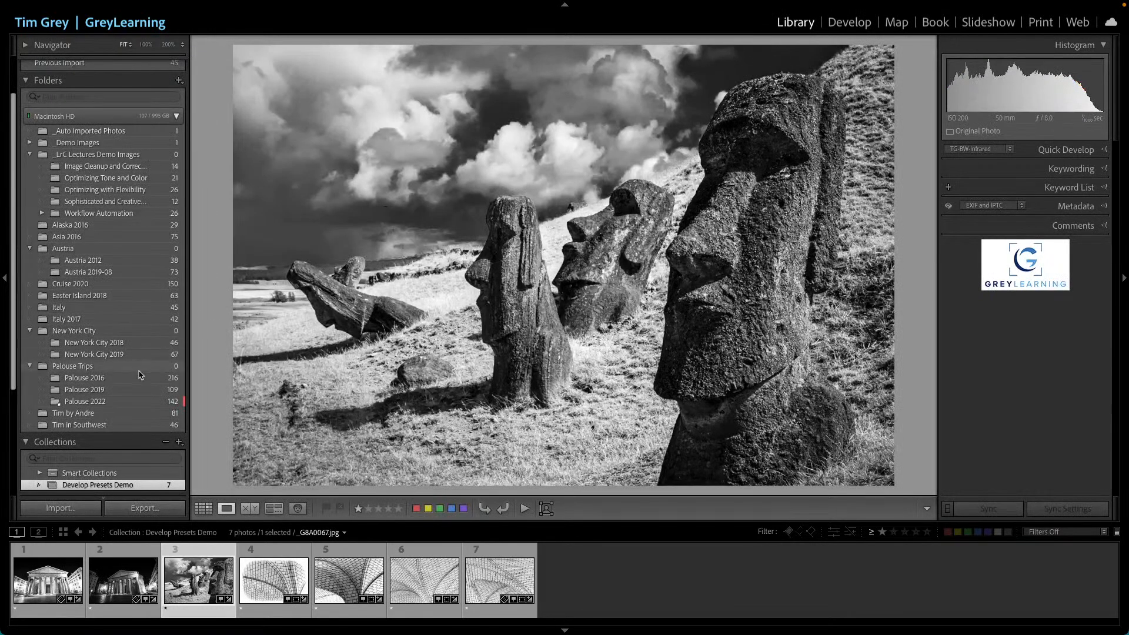
left_click(86, 401)
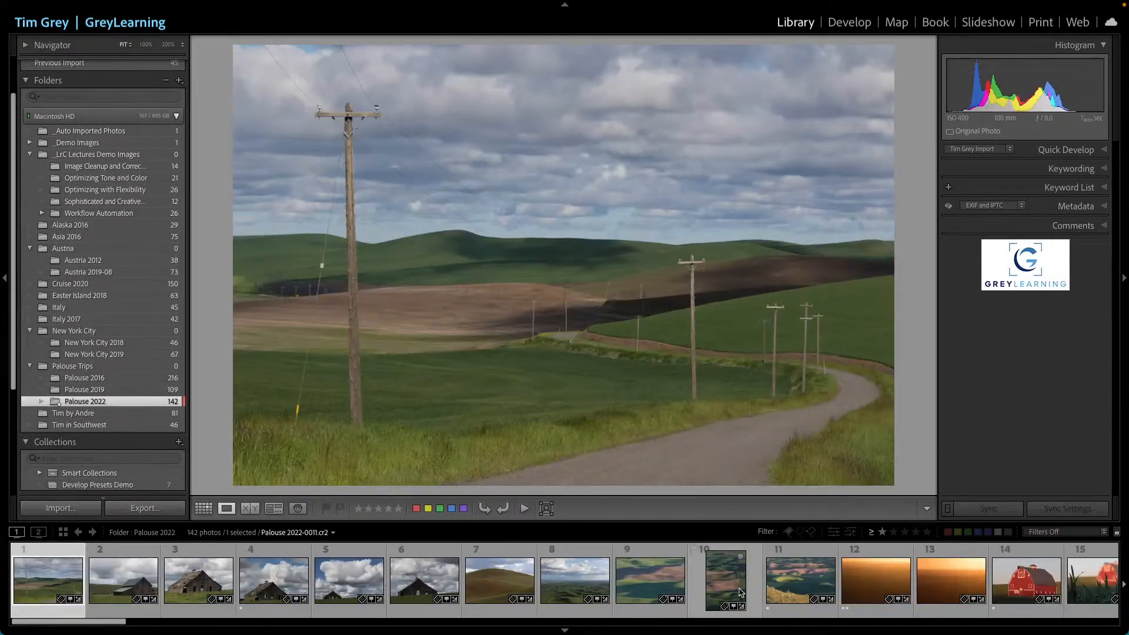
left_click(792, 582)
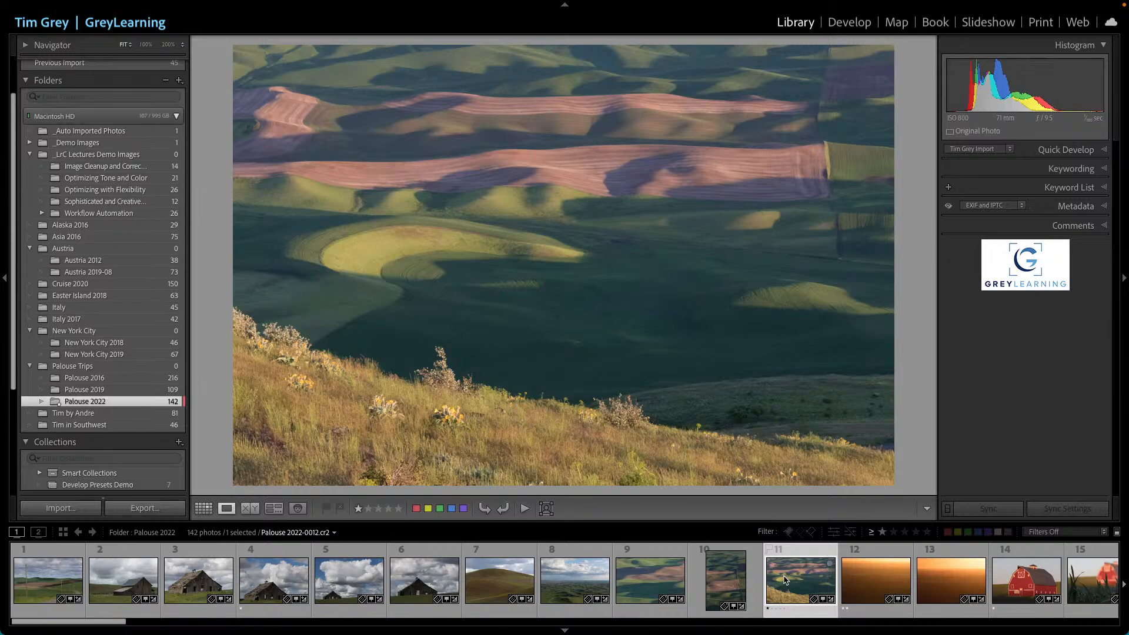
left_click(842, 23)
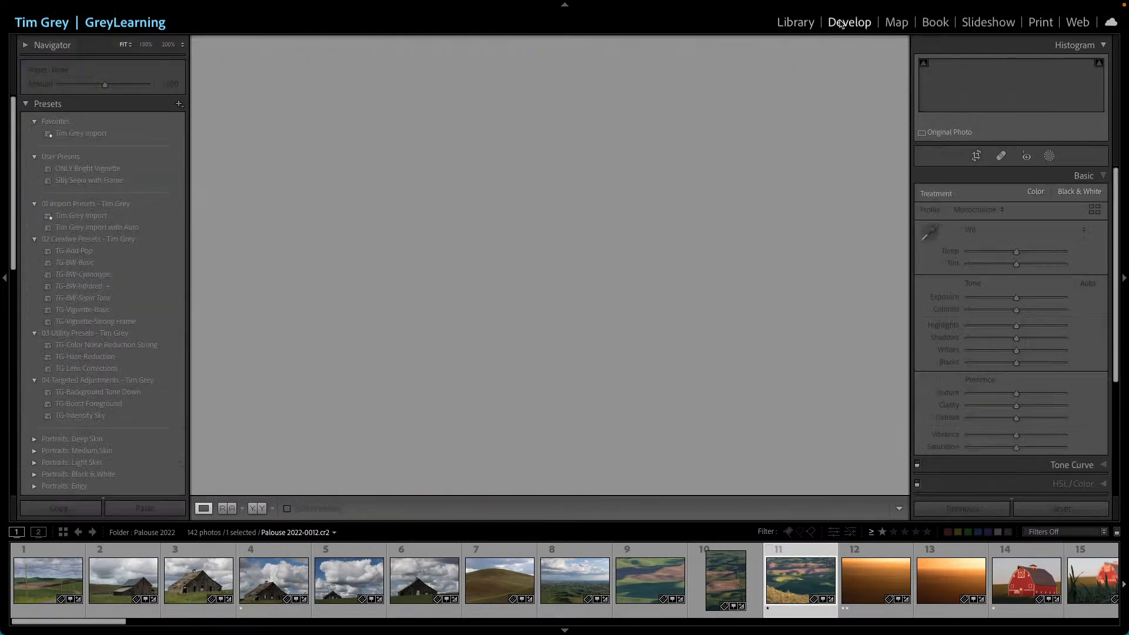
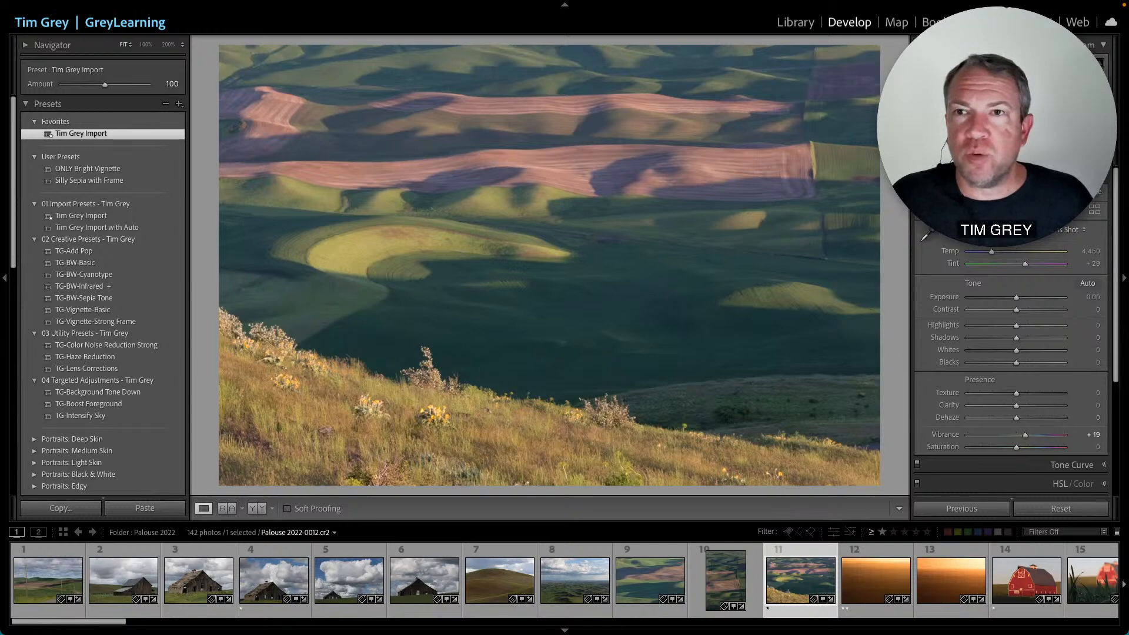
- Switch to the Library grid of the Palouse 2022 folder and select all of its photos
left_click(806, 21)
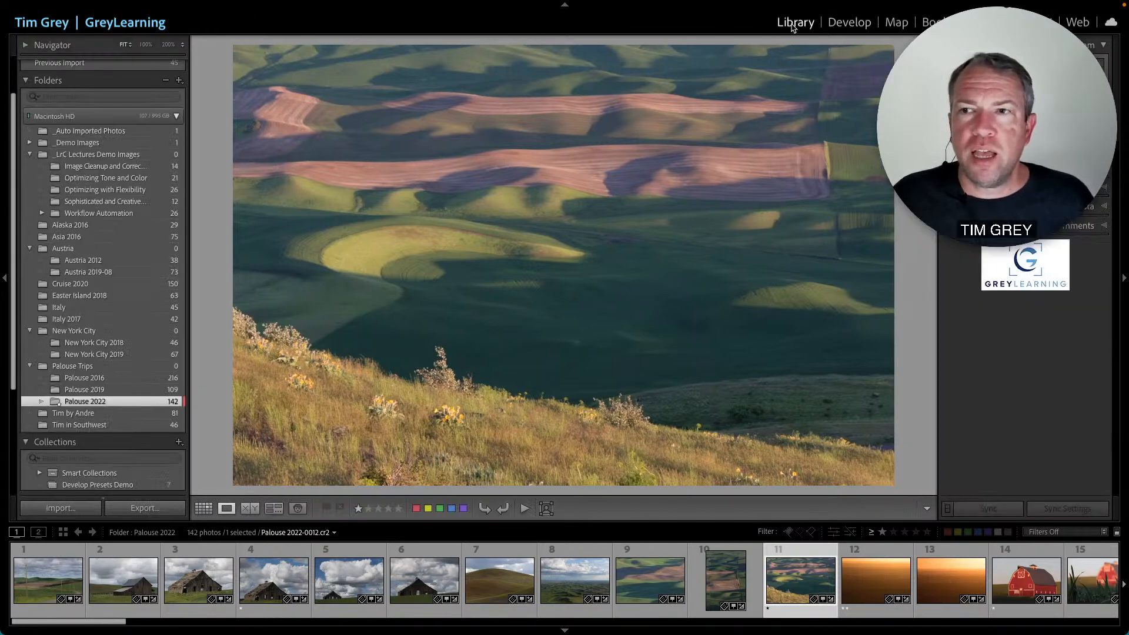
key("g")
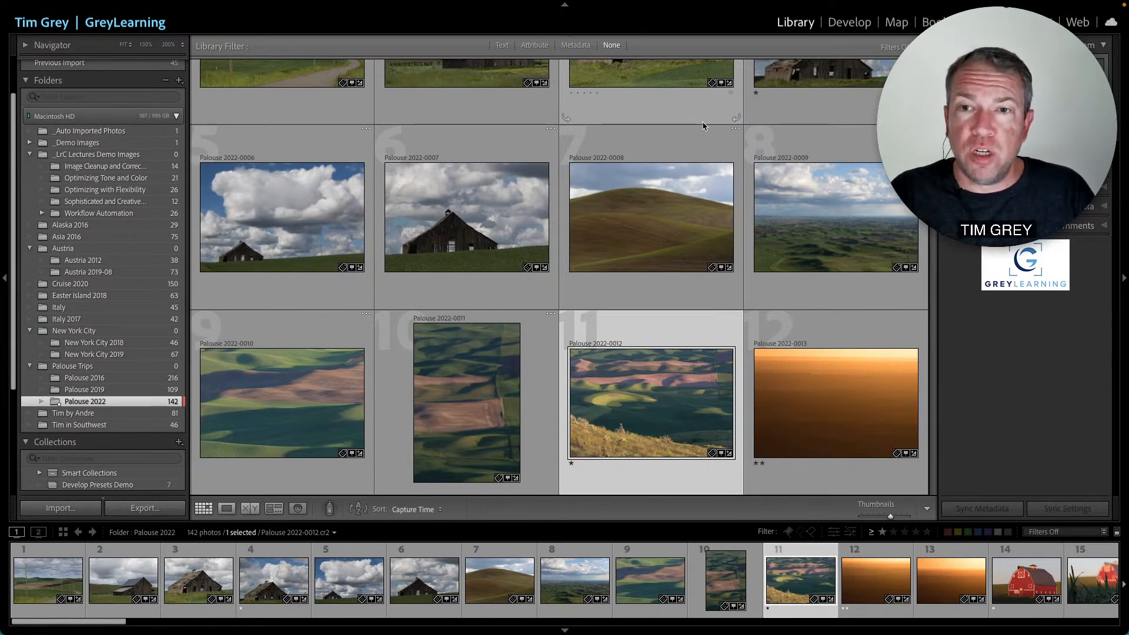
double_click(677, 159)
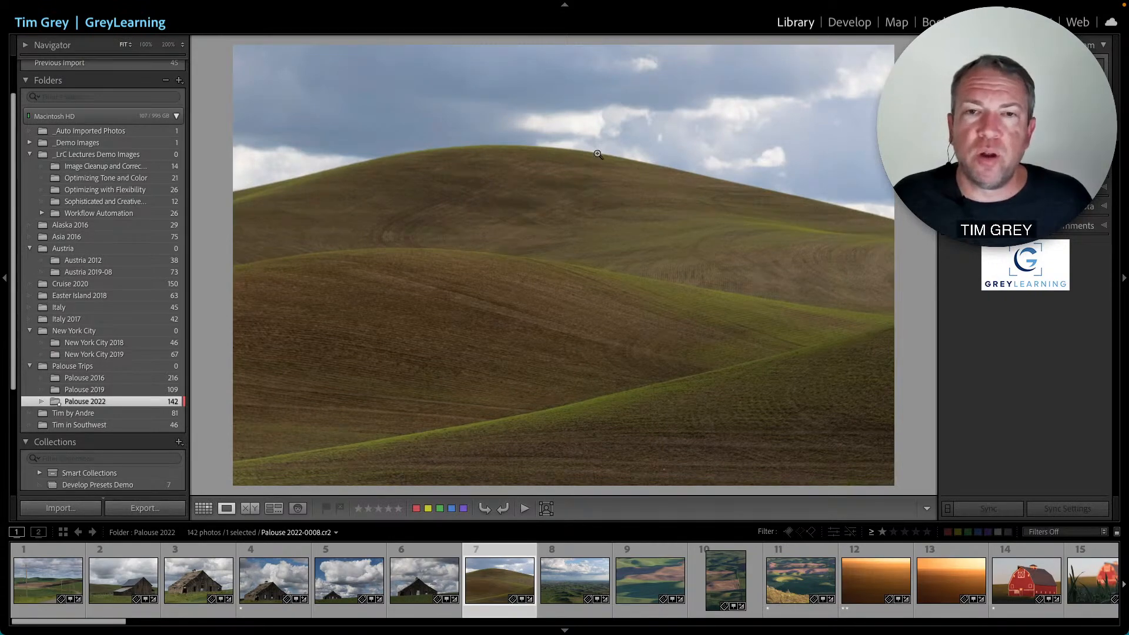
key("g")
scroll(648, 237, "up", 2)
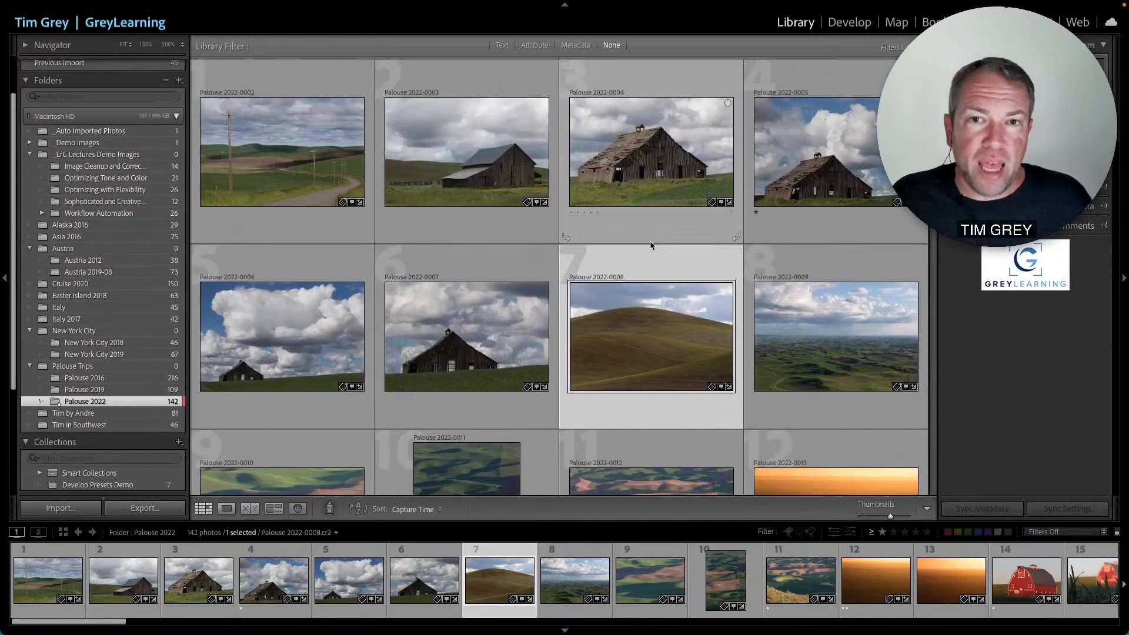
key("super+a")
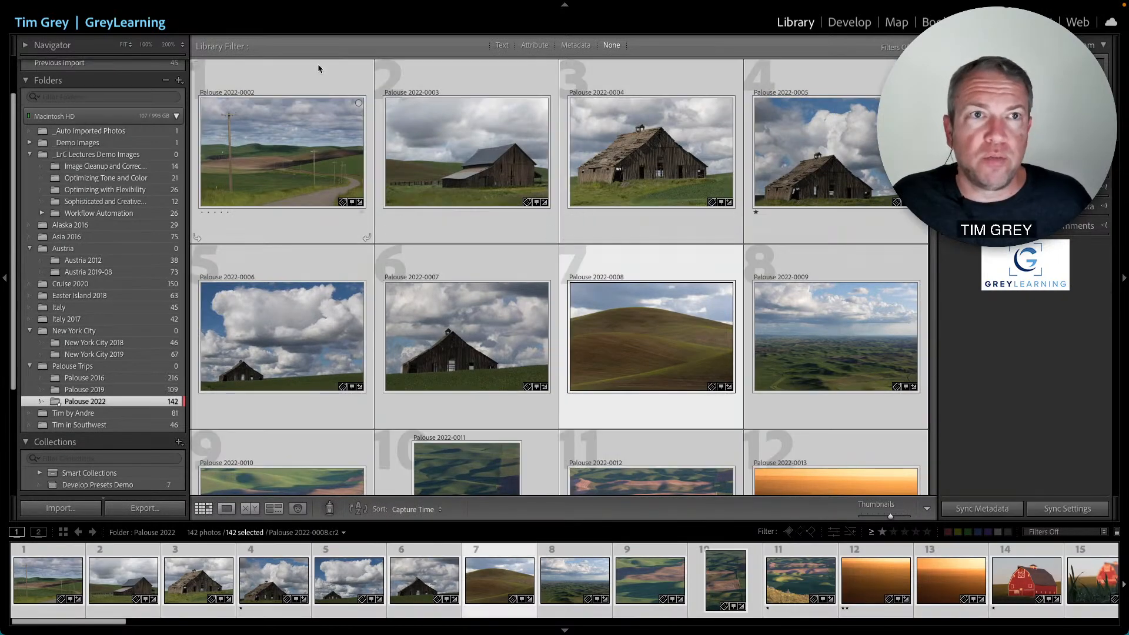
left_click(137, 7)
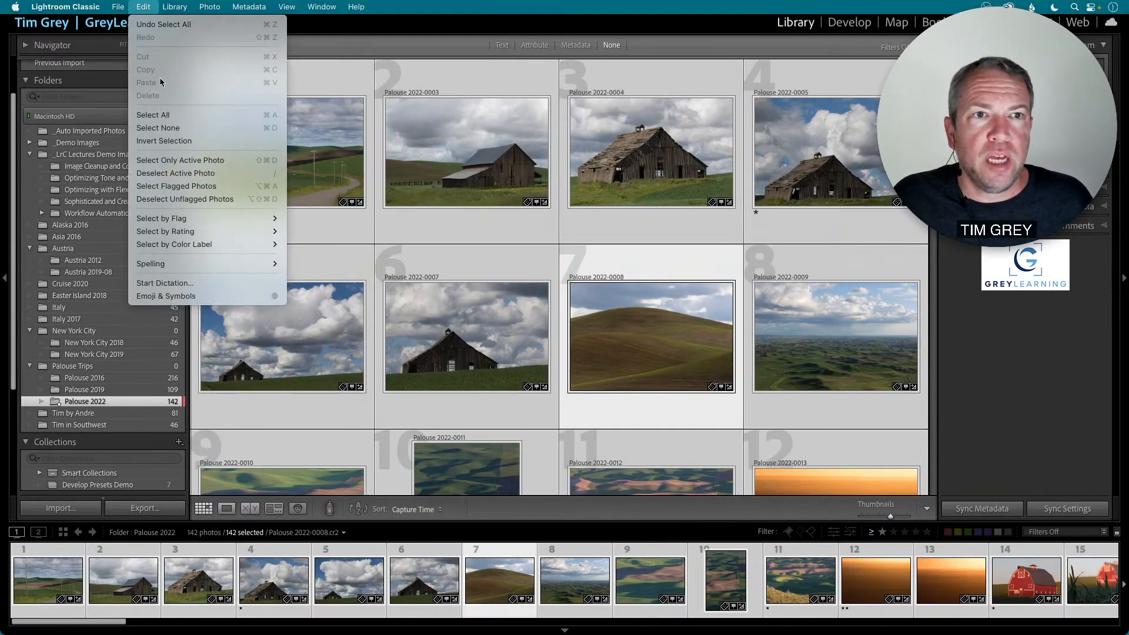
left_click(683, 66)
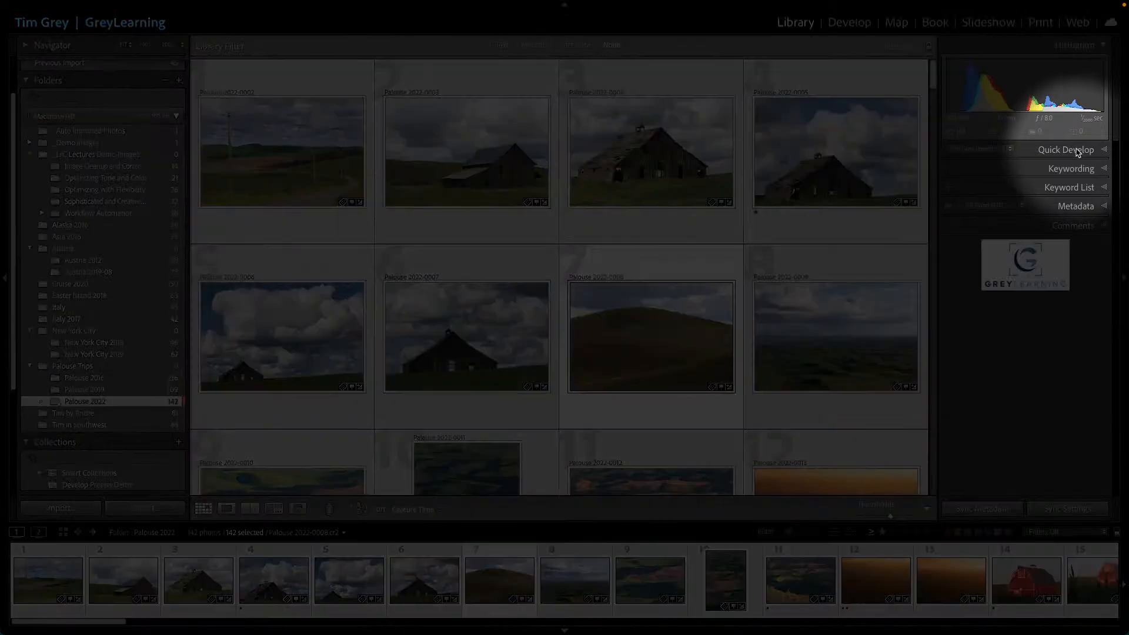
- Apply the TG-BW-Sepia Tone saved preset to all selected photos through Quick Develop
left_click(1074, 151)
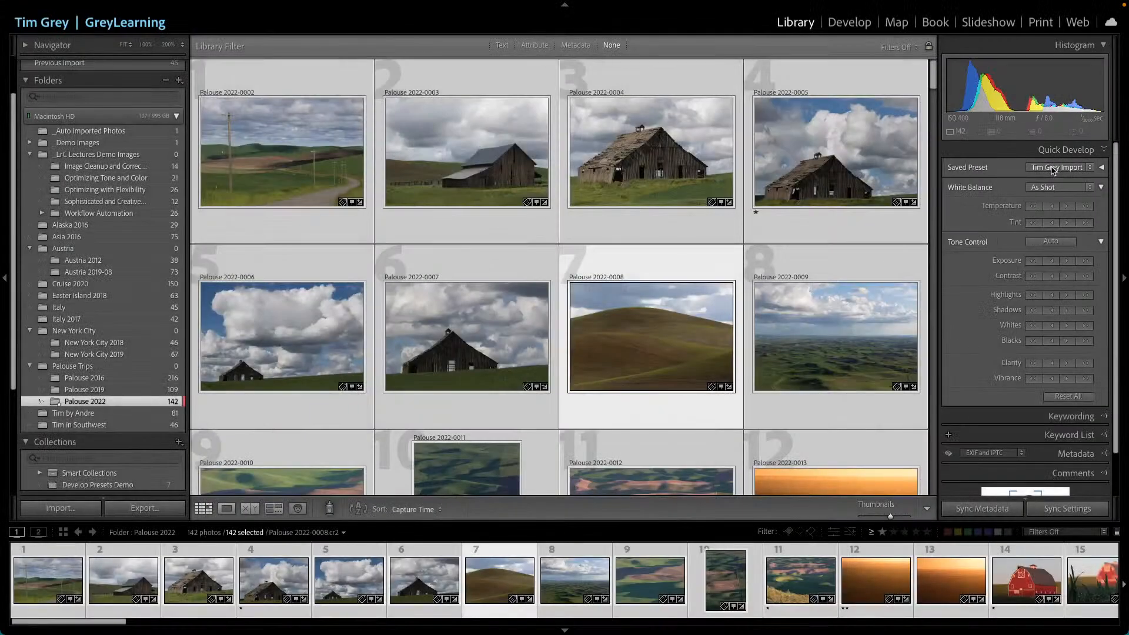
left_click(1053, 169)
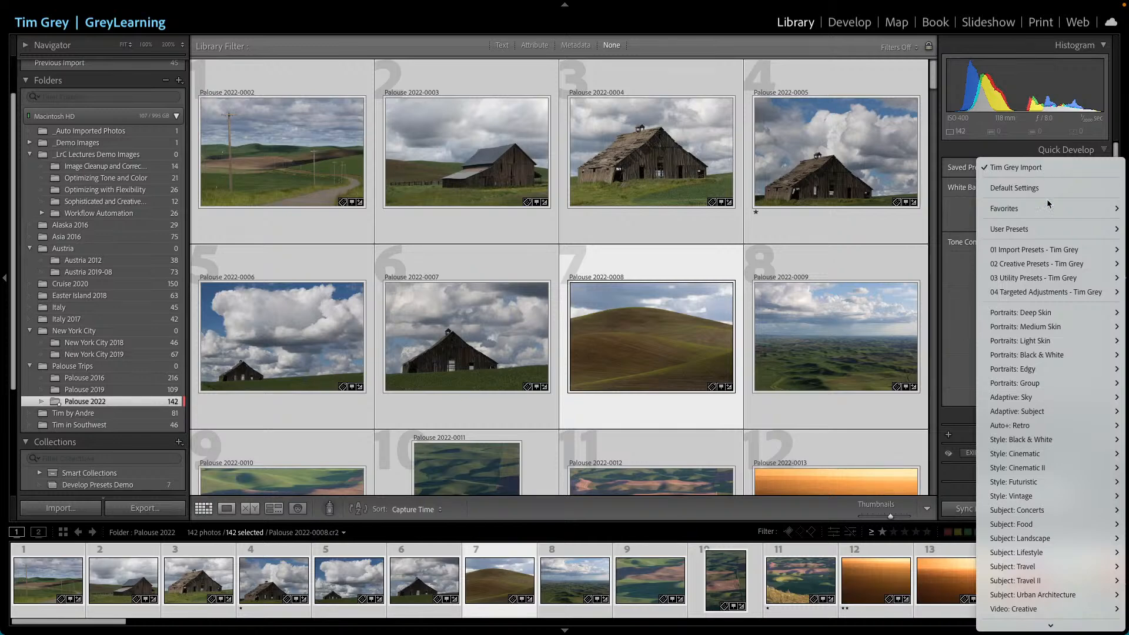
mouse_move(1030, 265)
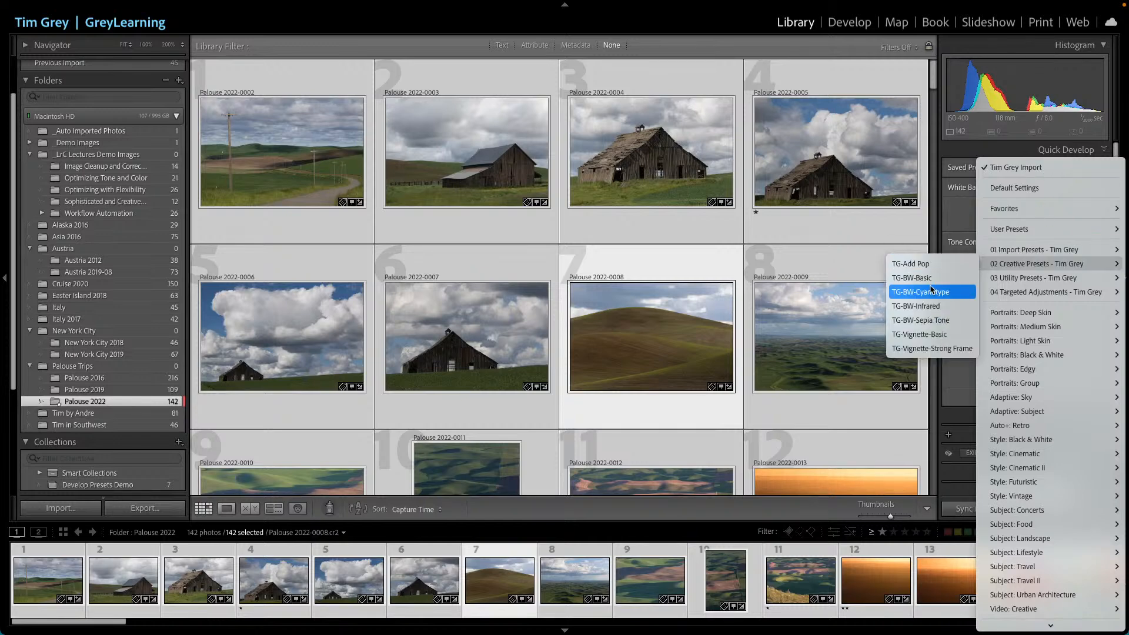
left_click(932, 322)
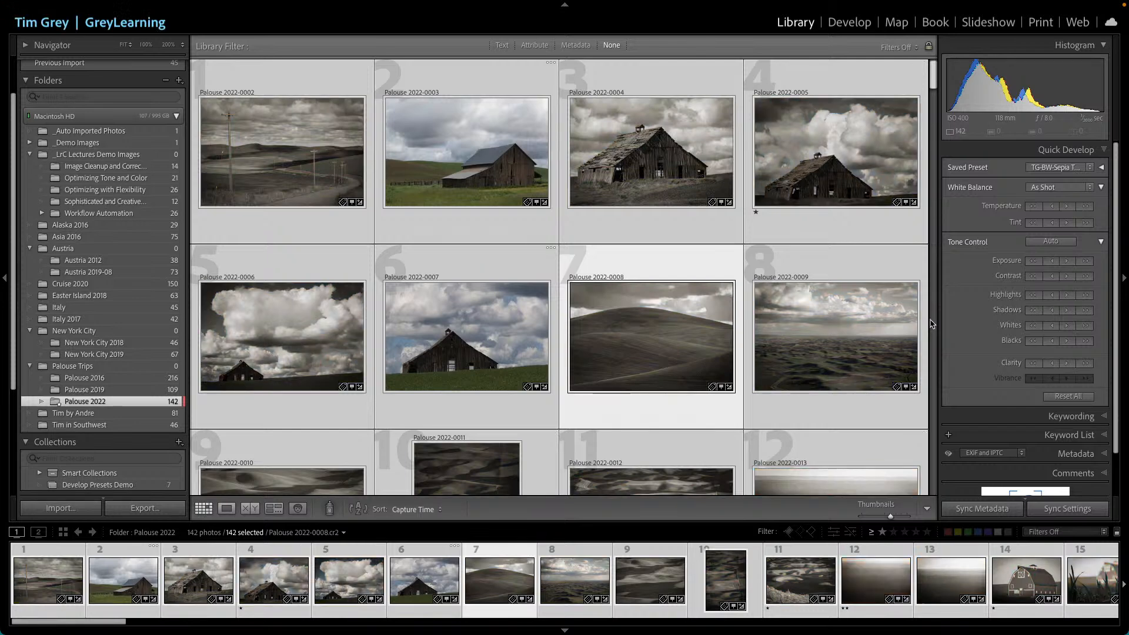
- Scroll through the grid to review the toned photos and open the grain elevator photo larger
scroll(931, 324, "down", 10)
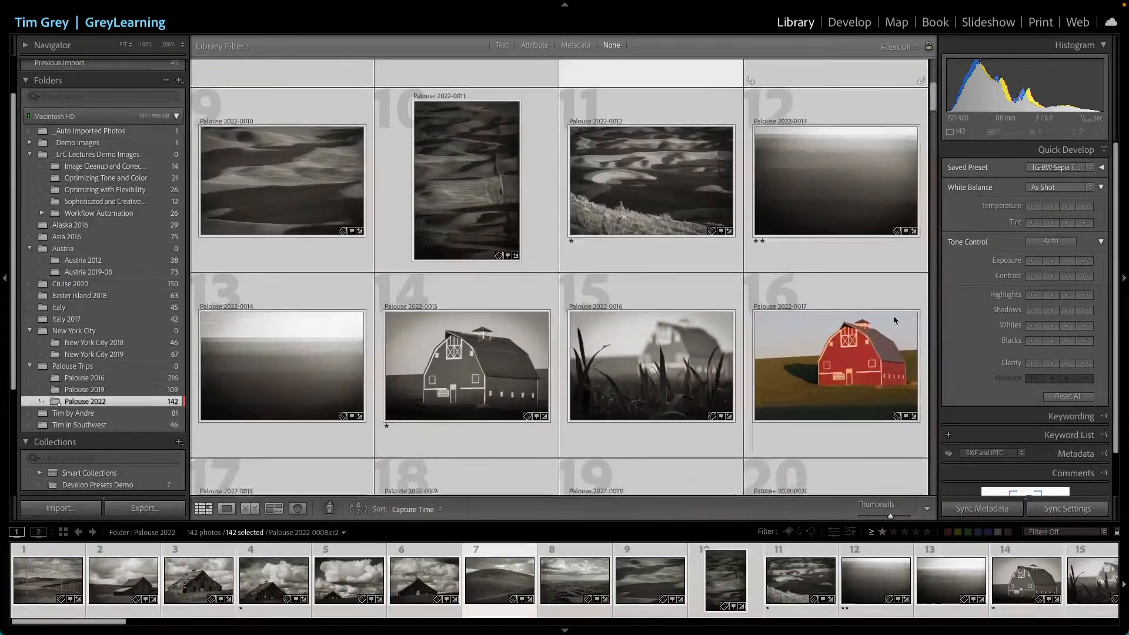
scroll(894, 320, "down", 1)
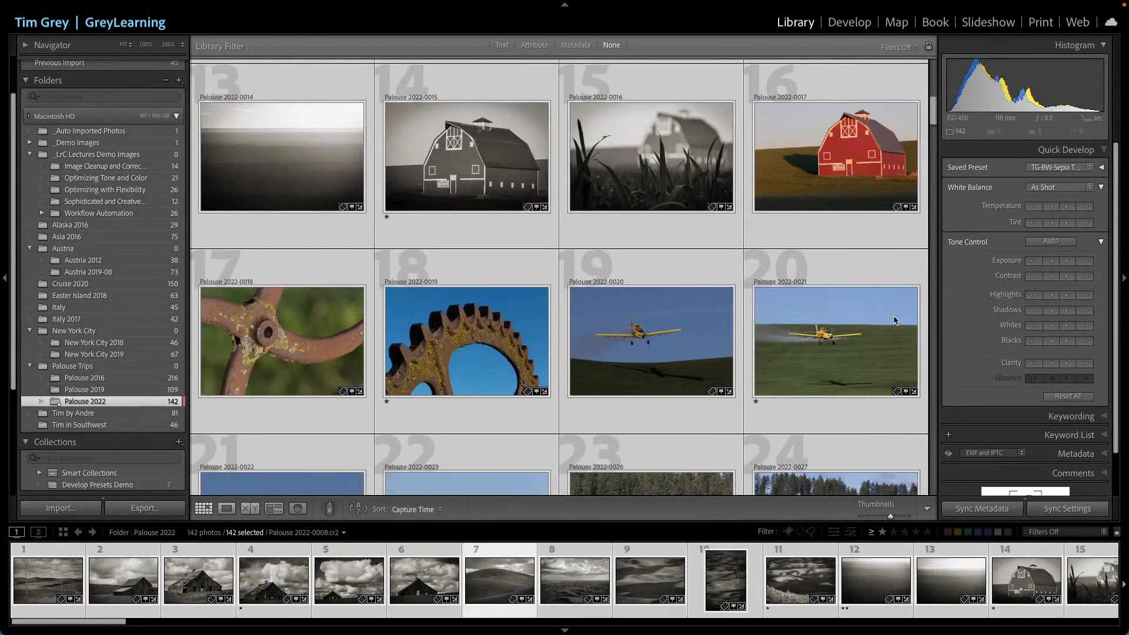
scroll(894, 321, "down", 4)
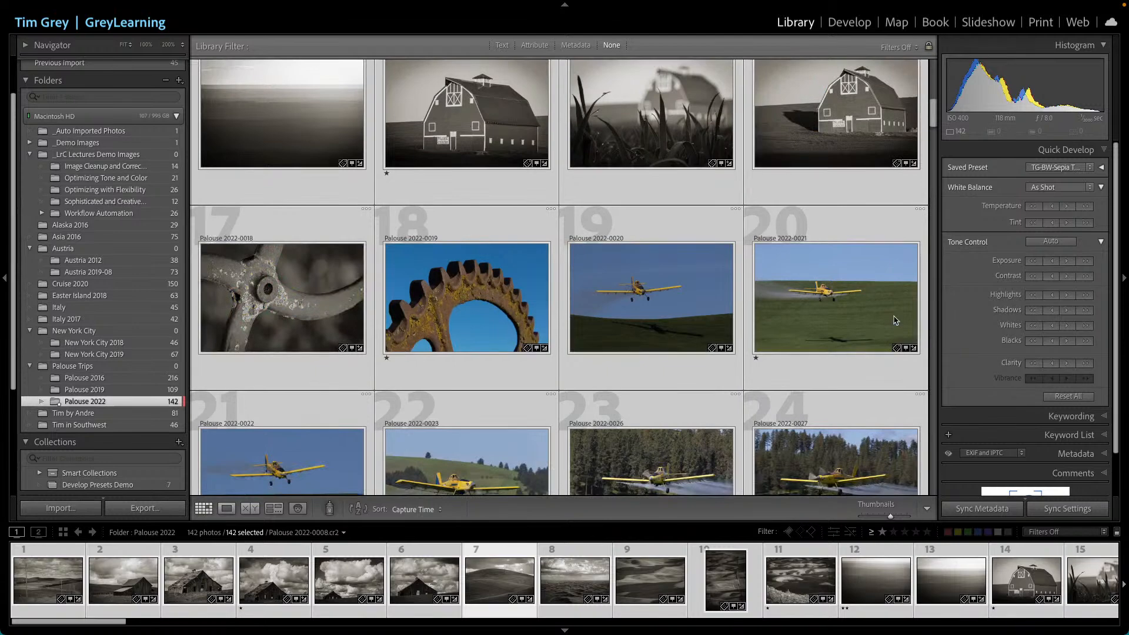
scroll(894, 321, "down", 5)
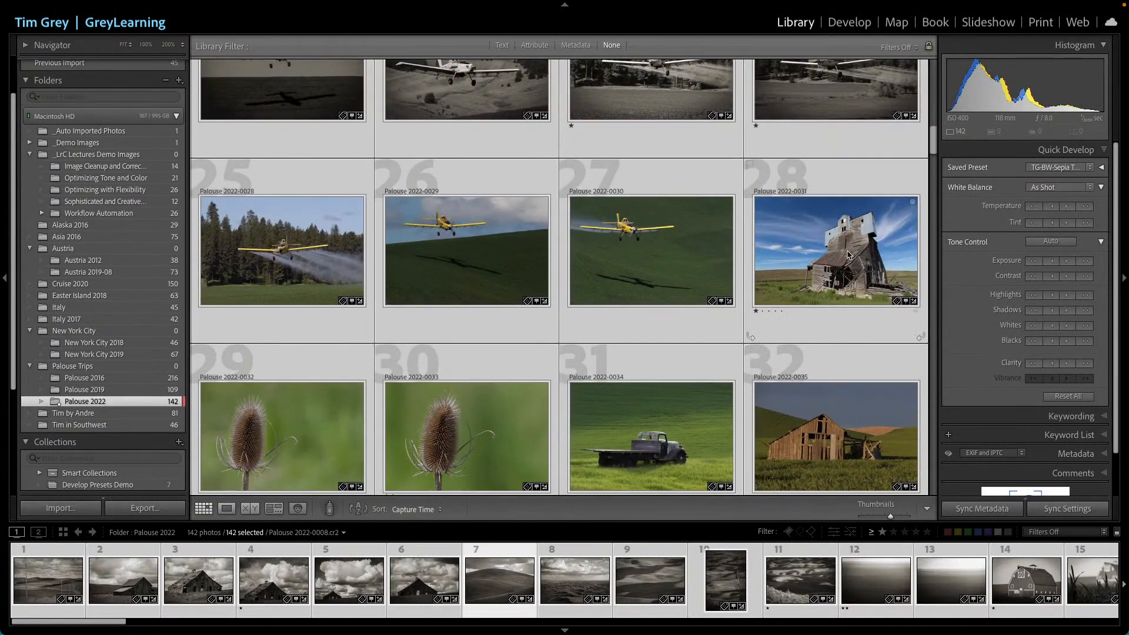
double_click(857, 264)
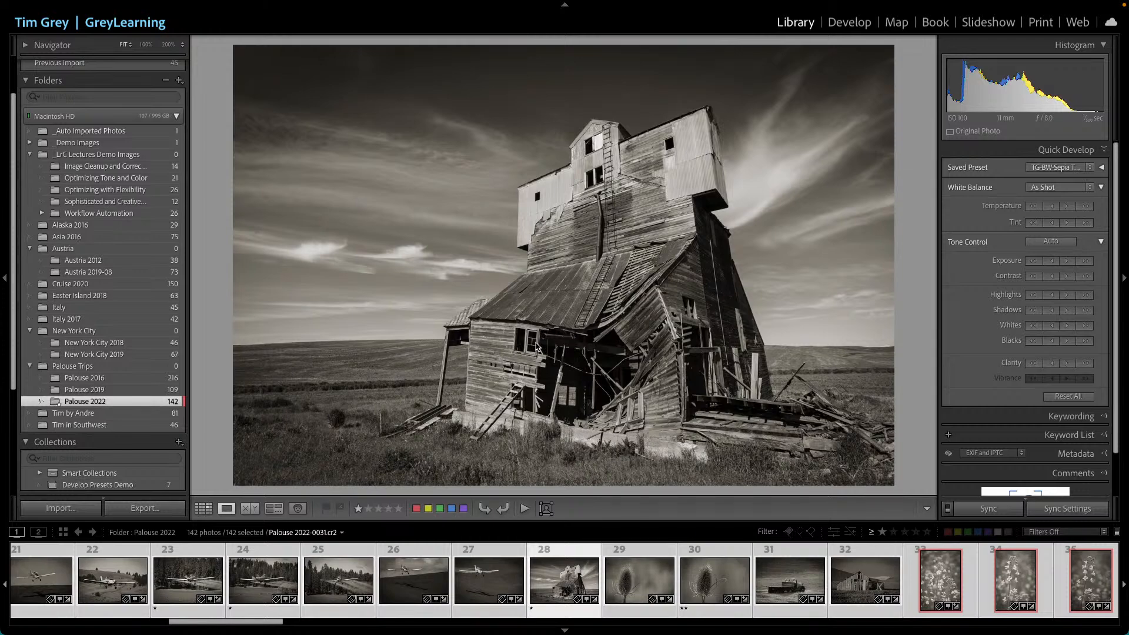
- Open the grain elevator photo in Develop and apply Auto tone
left_click(856, 24)
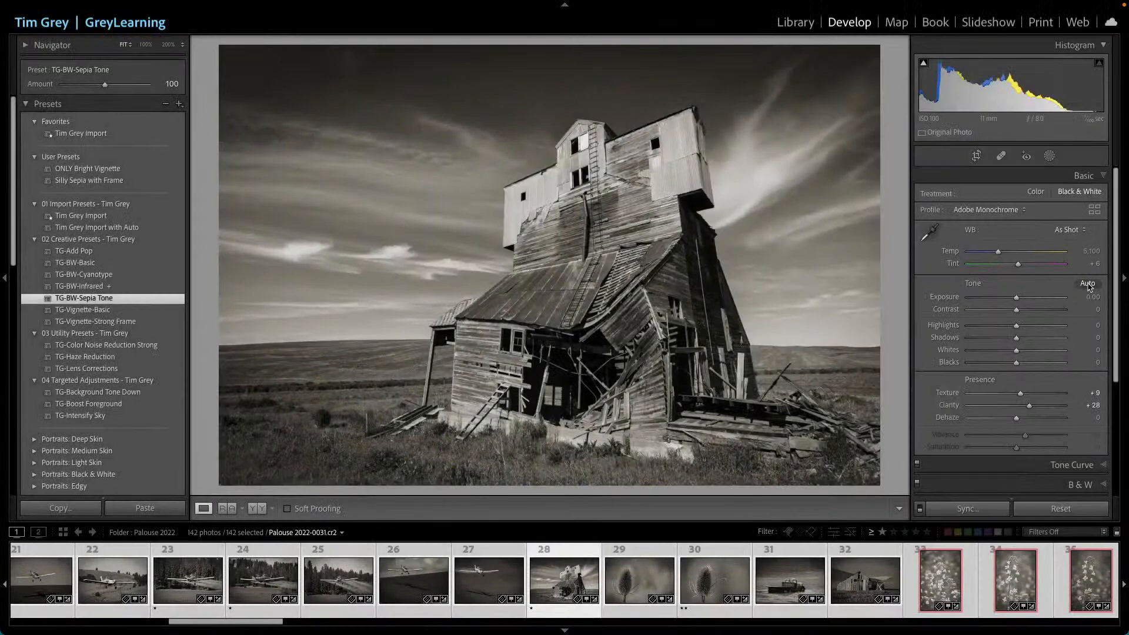
left_click(1088, 284)
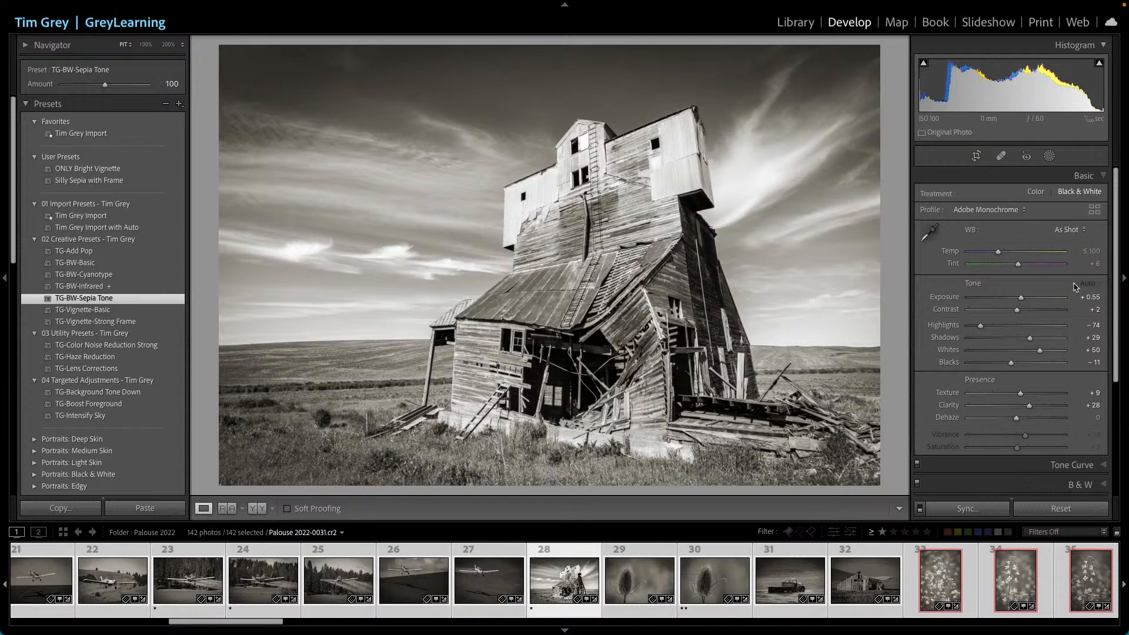
- Return to the Library grid and apply the TG-BW-Cyanotype saved preset to all selected photos via Quick Develop
left_click(795, 23)
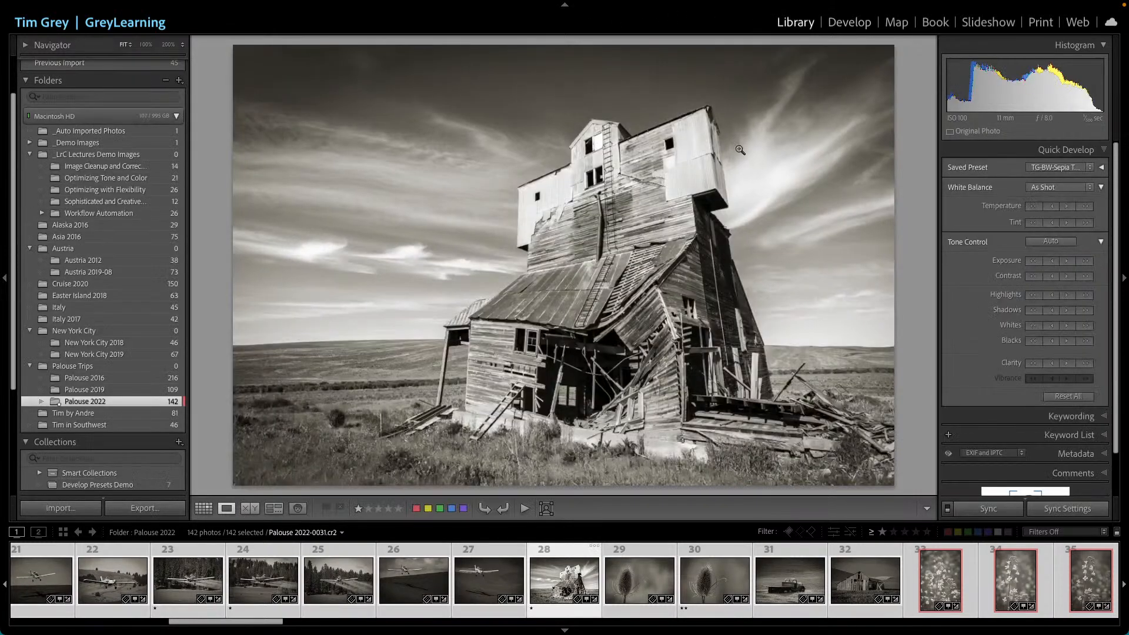
key("g")
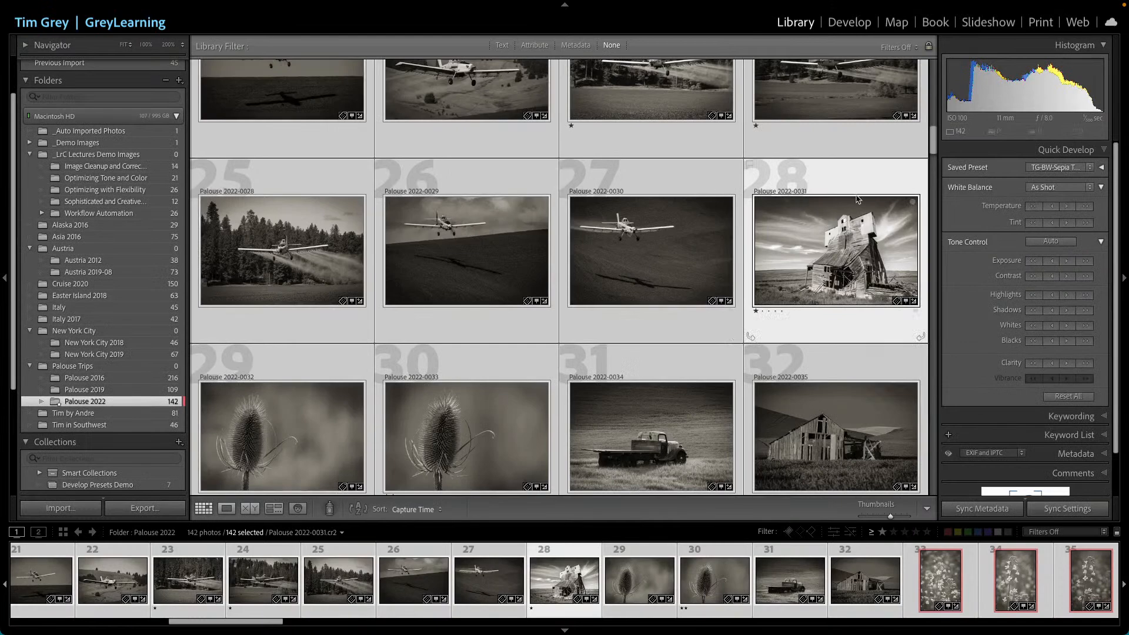
scroll(847, 205, "up", 10)
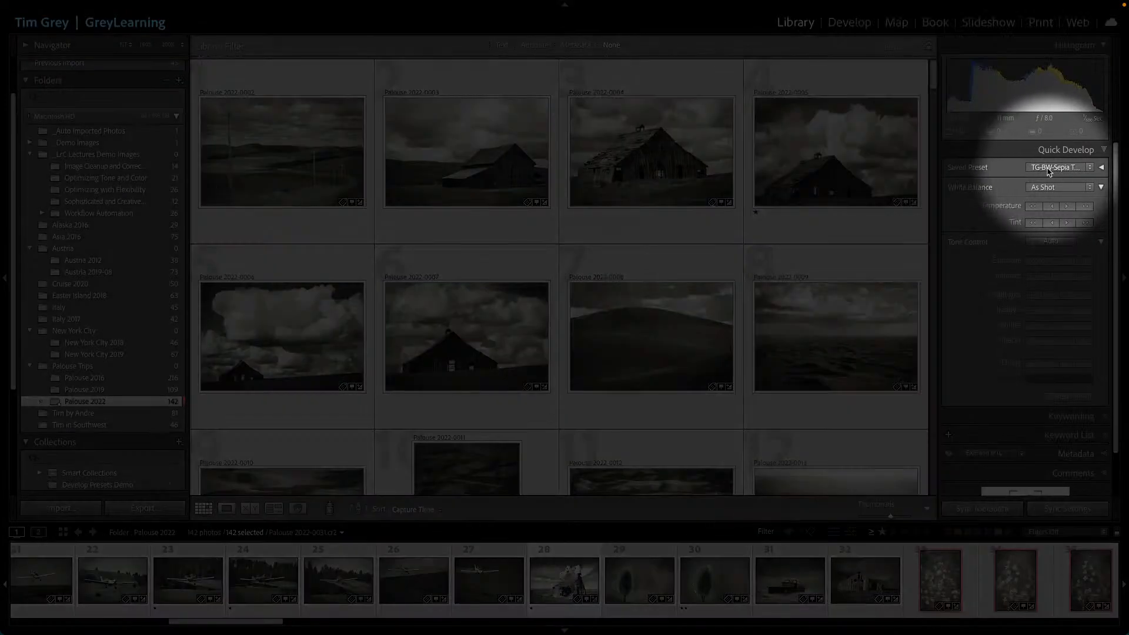
left_click(1046, 169)
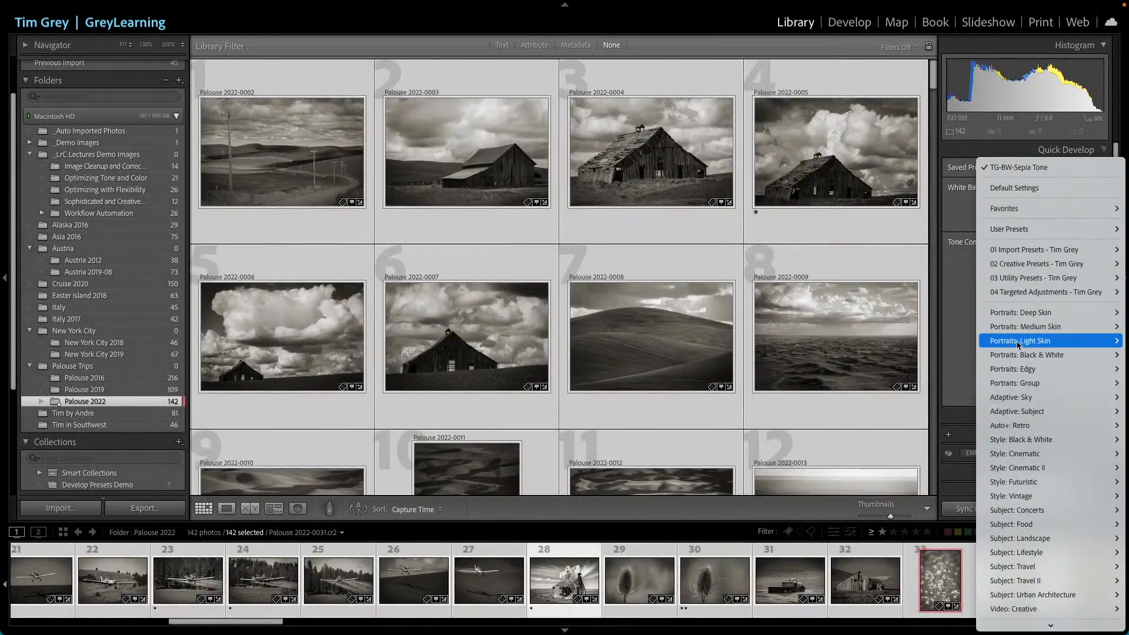
mouse_move(1021, 264)
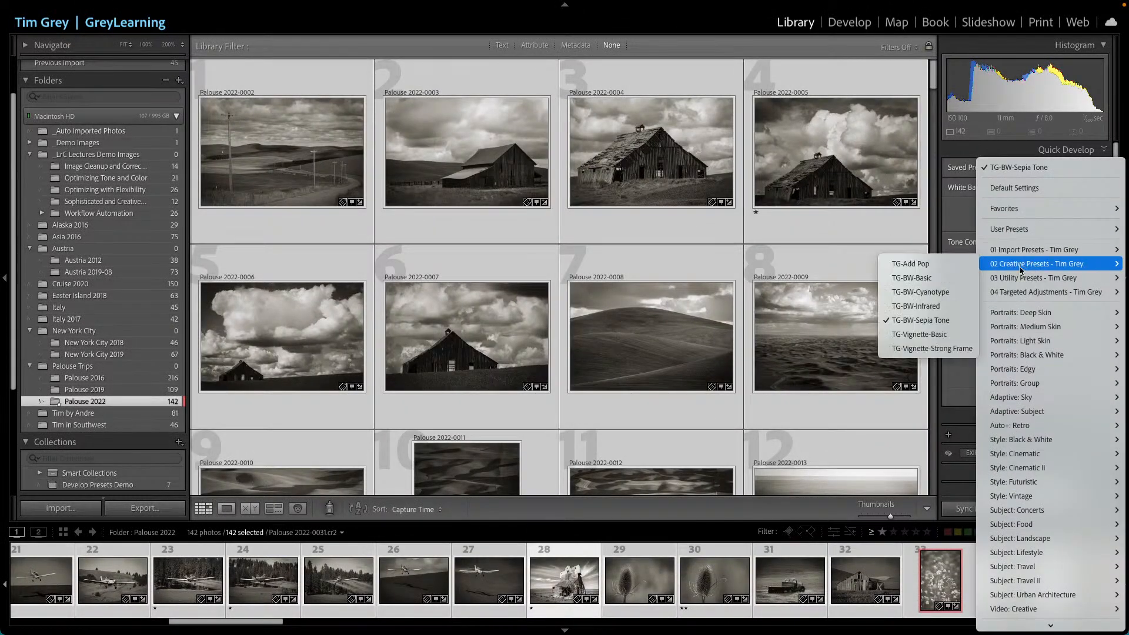
left_click(938, 292)
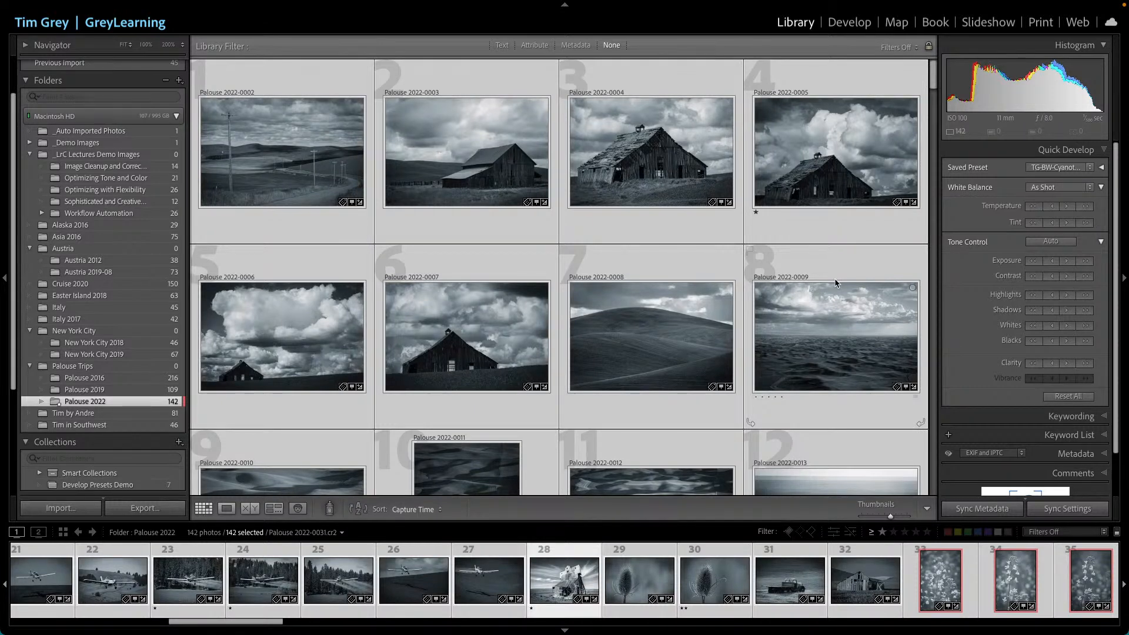
- Switch to Develop to review the cyanotype result on the grain elevator photo
left_click(1065, 510)
left_click(844, 28)
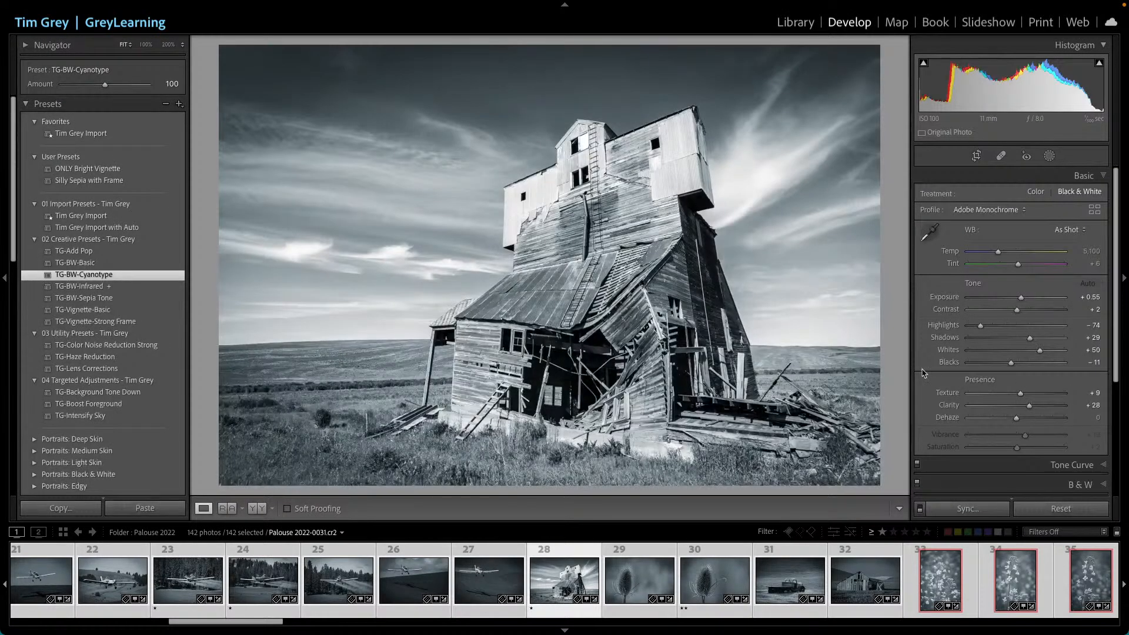
key("super+F1")
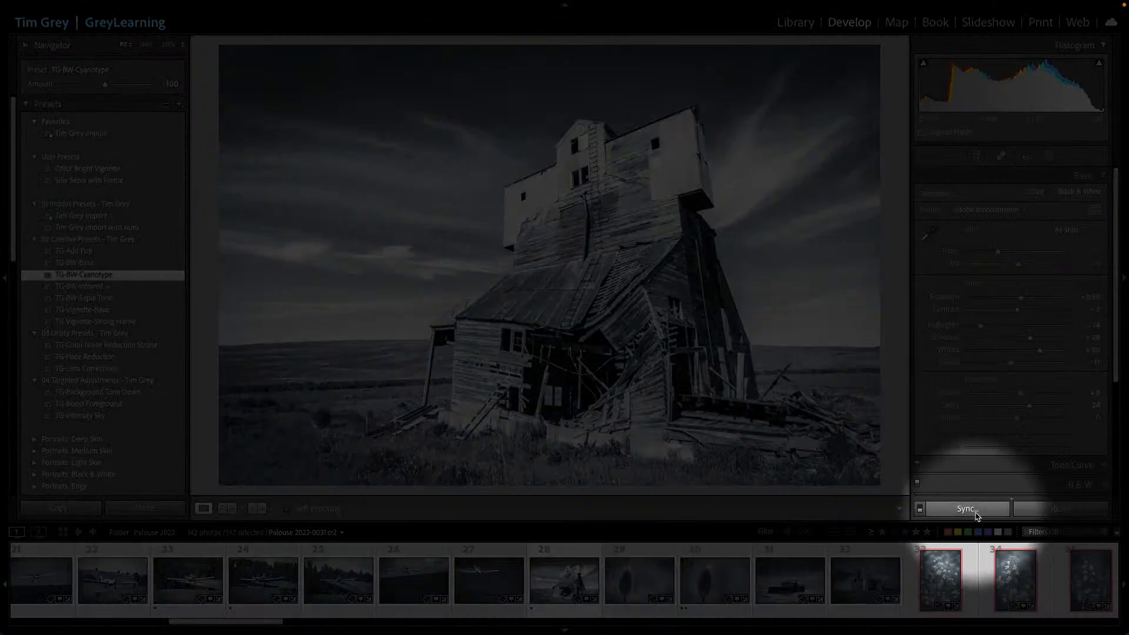
key("super+F1")
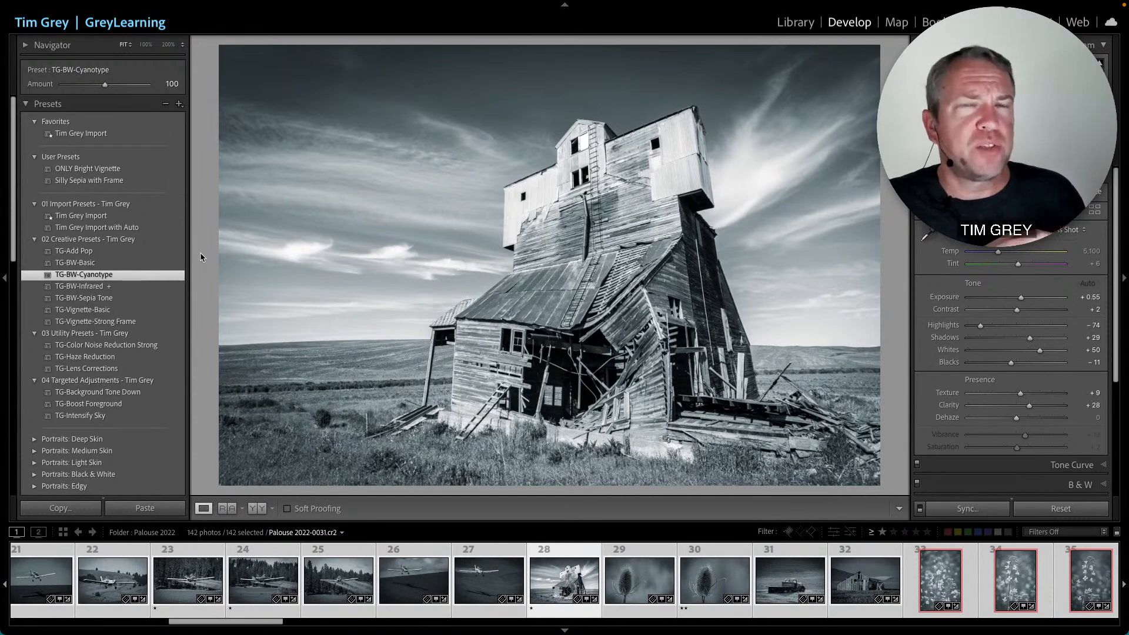
- Expand and collapse the Portraits Deep, Medium and Light Skin preset groups to browse their presets
scroll(110, 325, "down", 6)
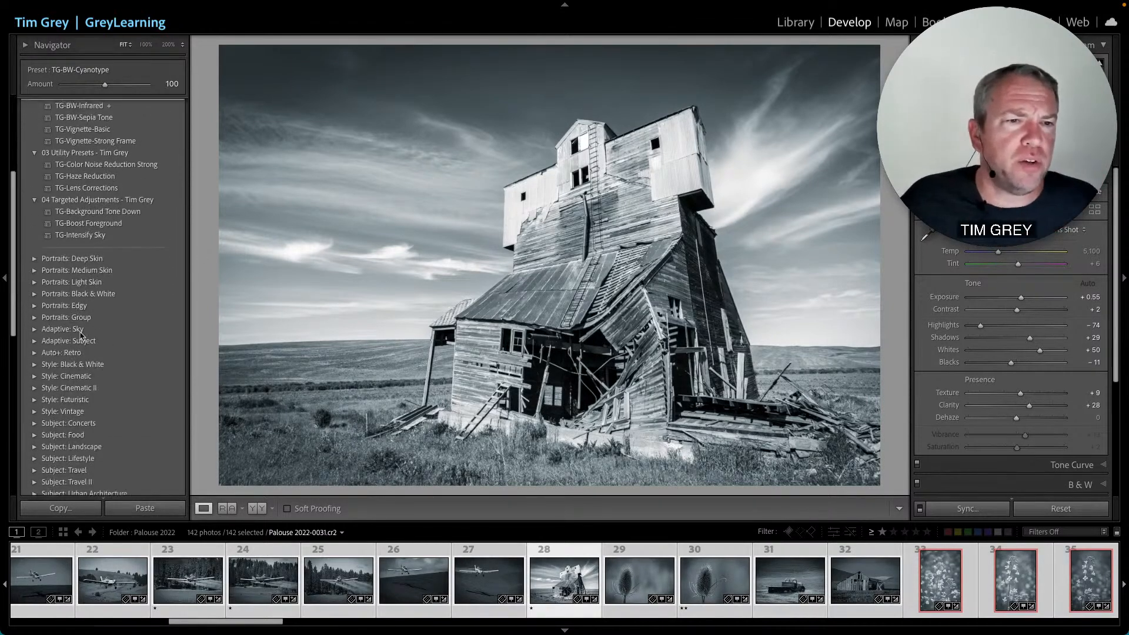
left_click(34, 245)
scroll(35, 294, "down", 3)
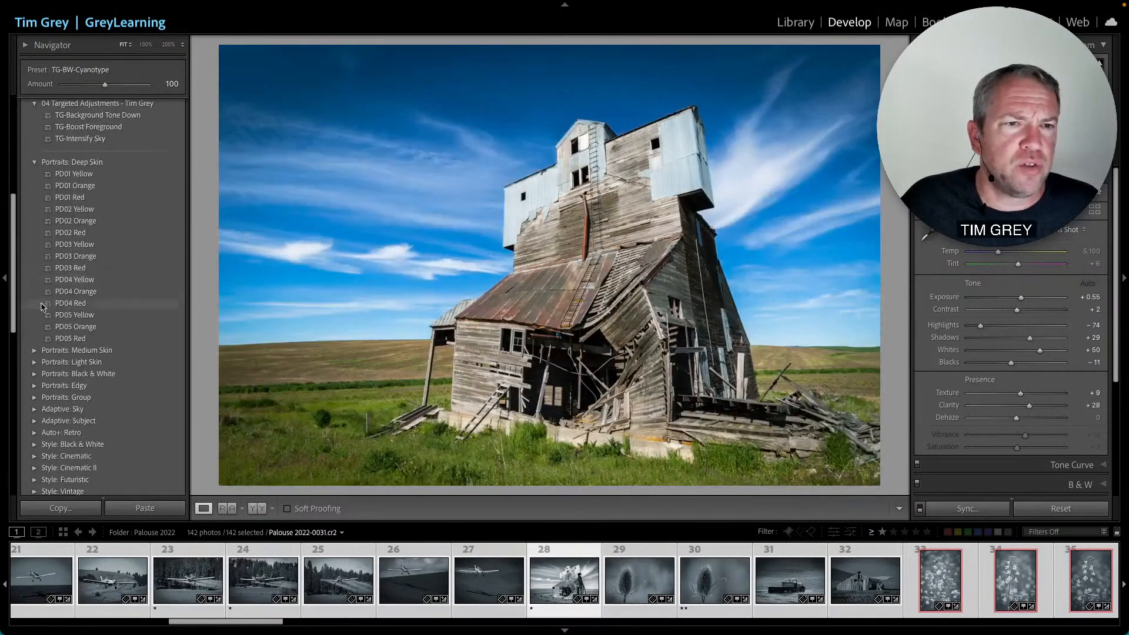
left_click(35, 351)
scroll(34, 412, "down", 3)
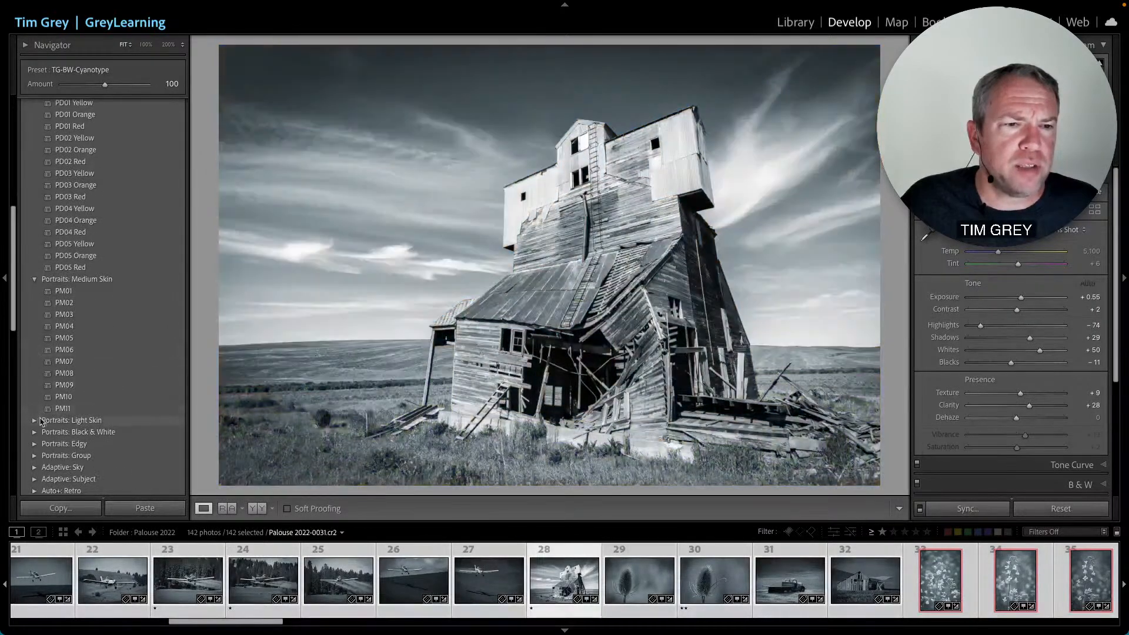
left_click(34, 420)
scroll(59, 294, "down", 8)
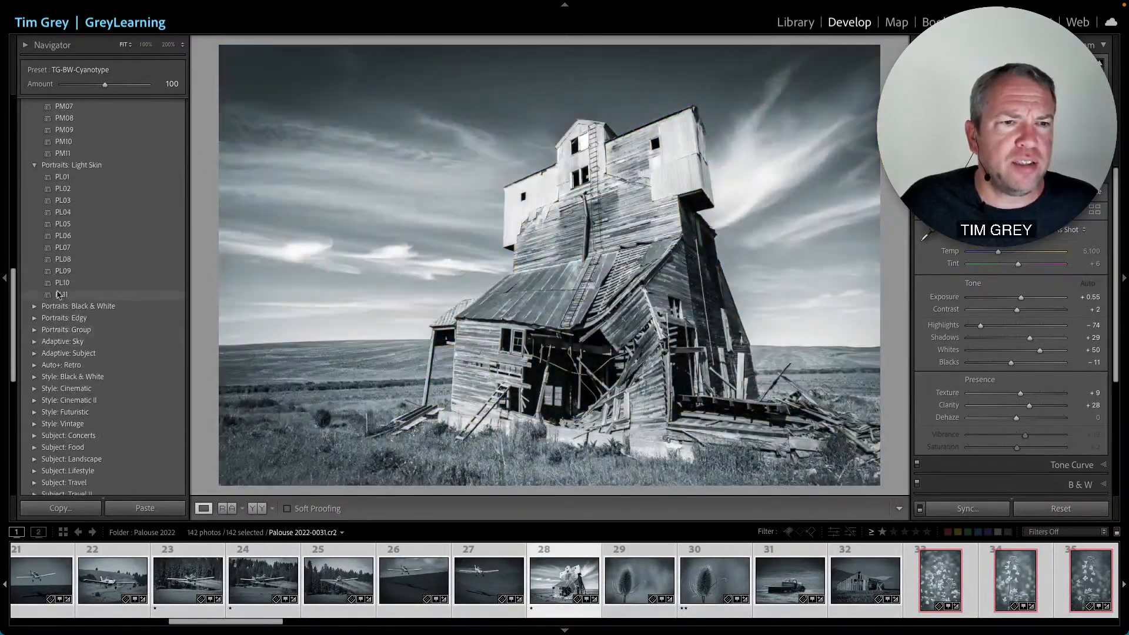
scroll(57, 247, "up", 12)
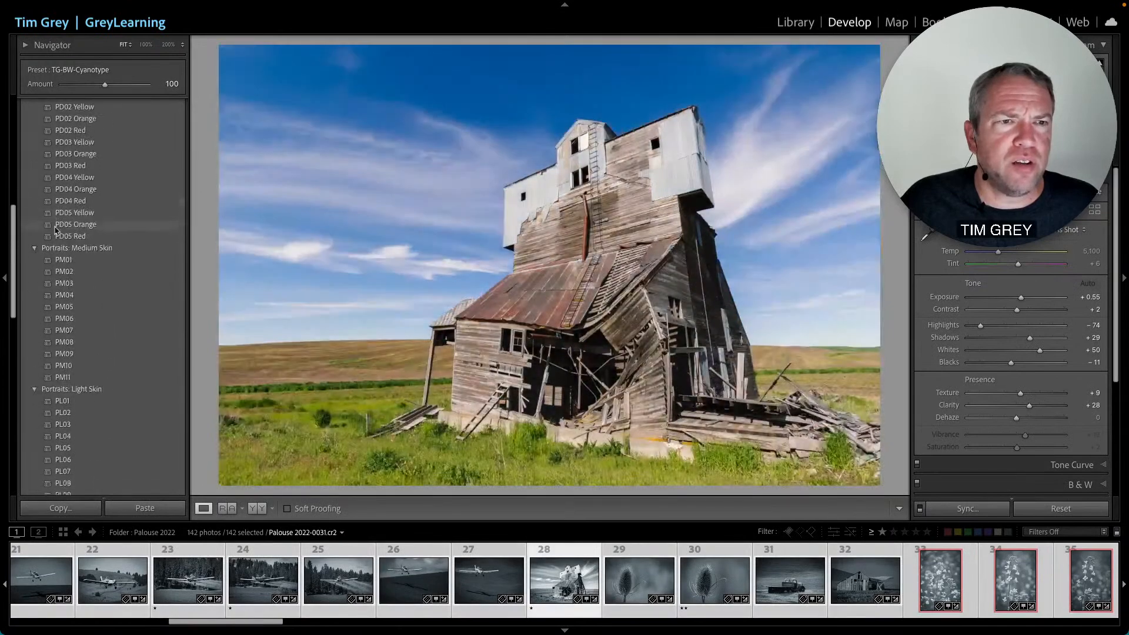
scroll(54, 233, "up", 2)
left_click(34, 236)
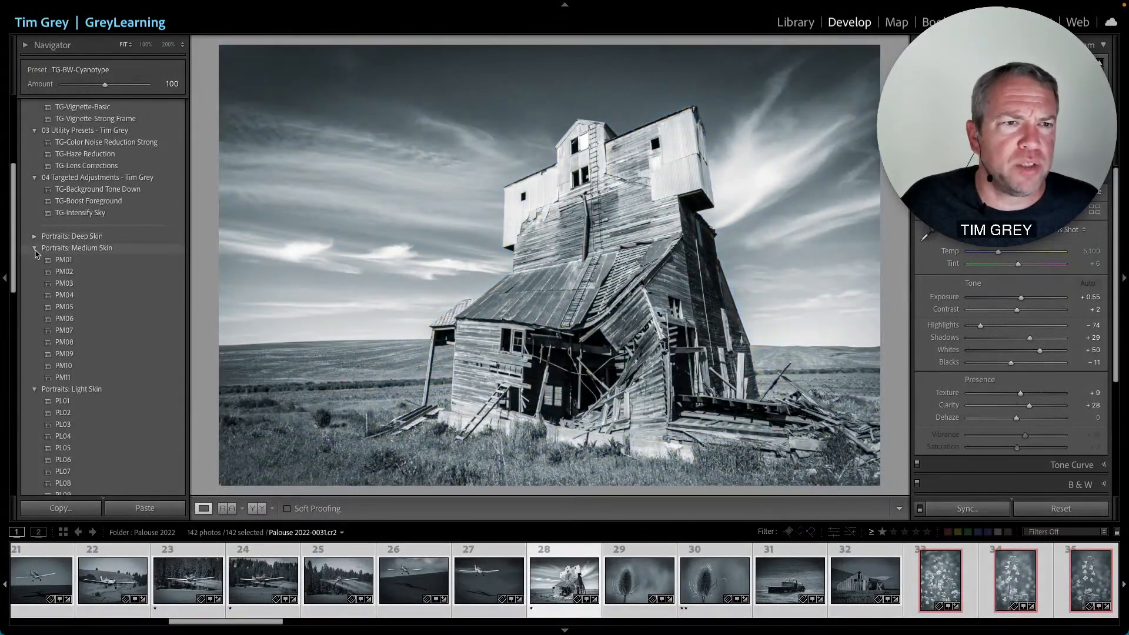
left_click(36, 253)
left_click(34, 259)
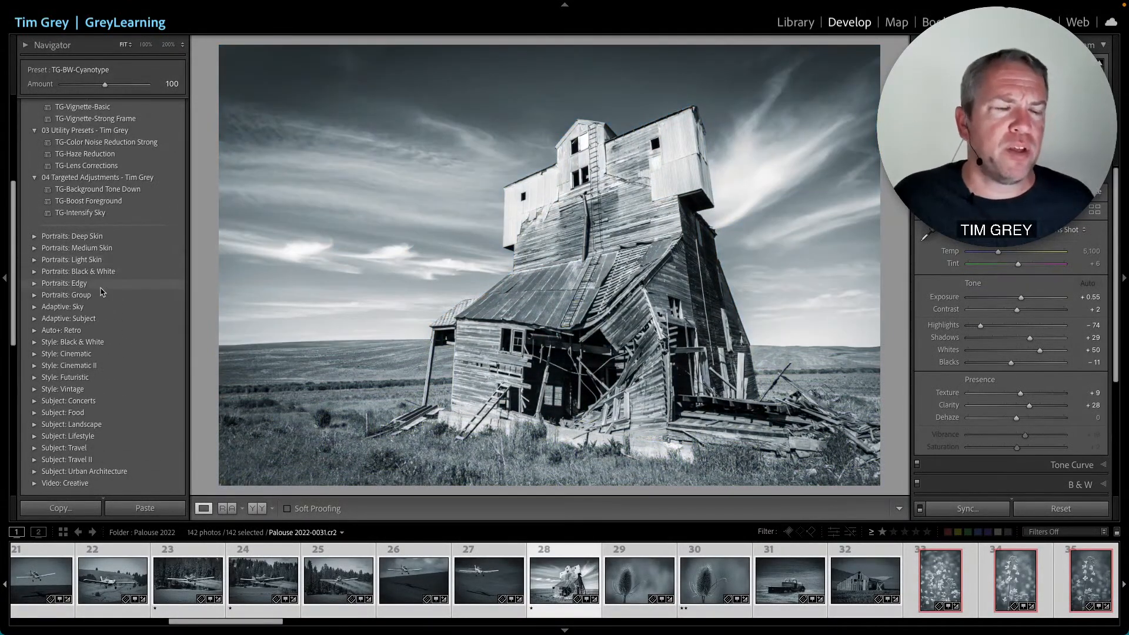
- Rename the Silly Sepia with Frame user preset to Sepia with Frame
scroll(132, 239, "up", 7)
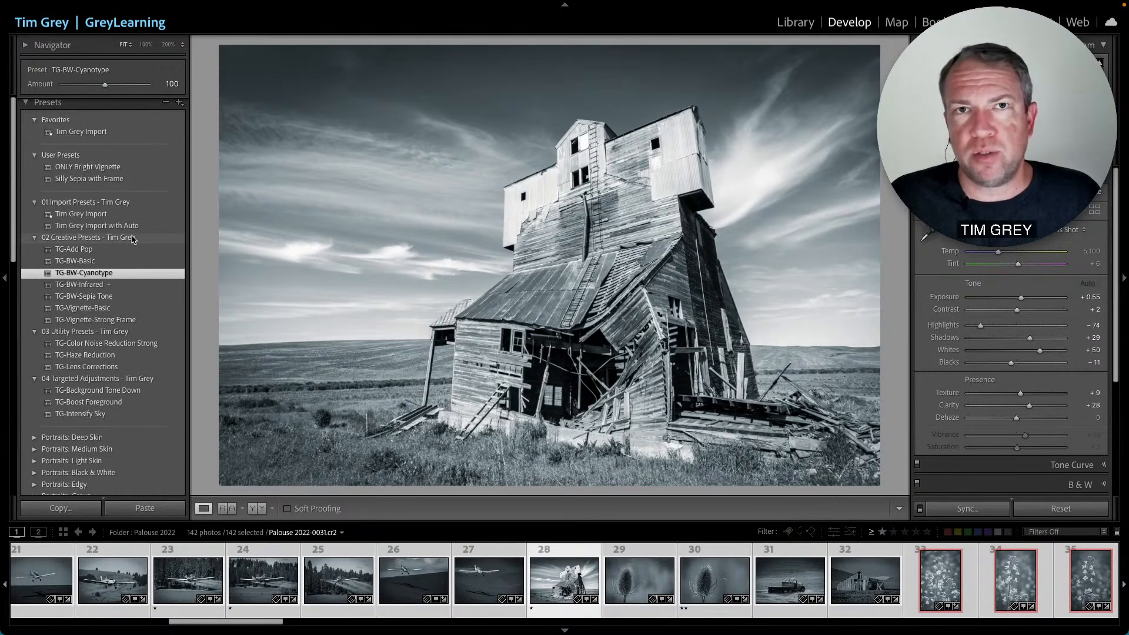
scroll(132, 239, "up", 1)
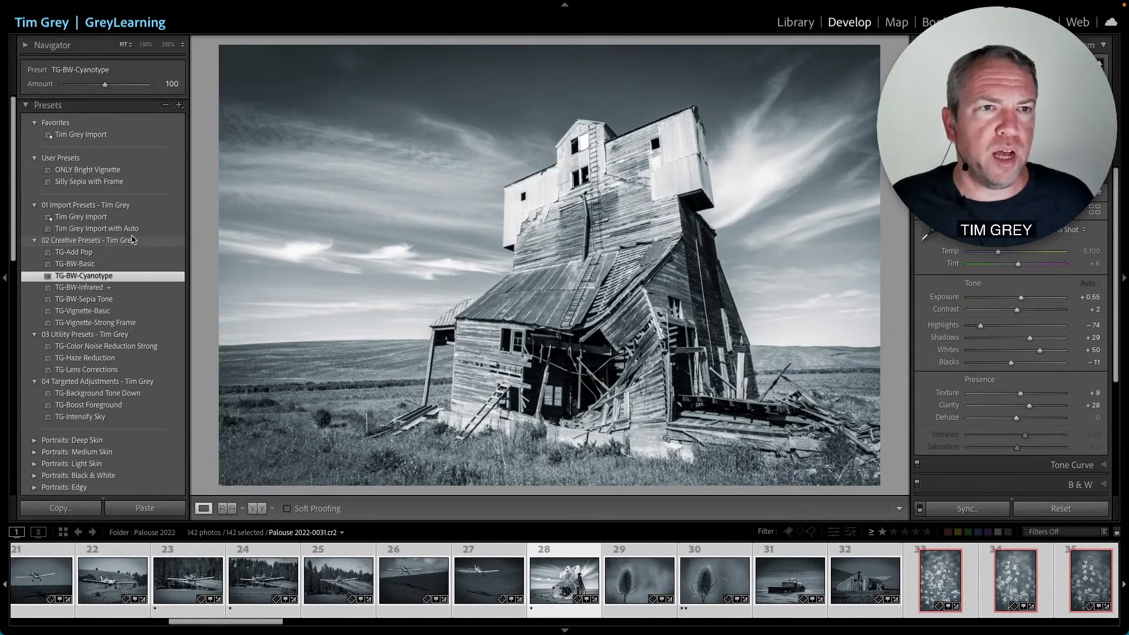
key("super+F1")
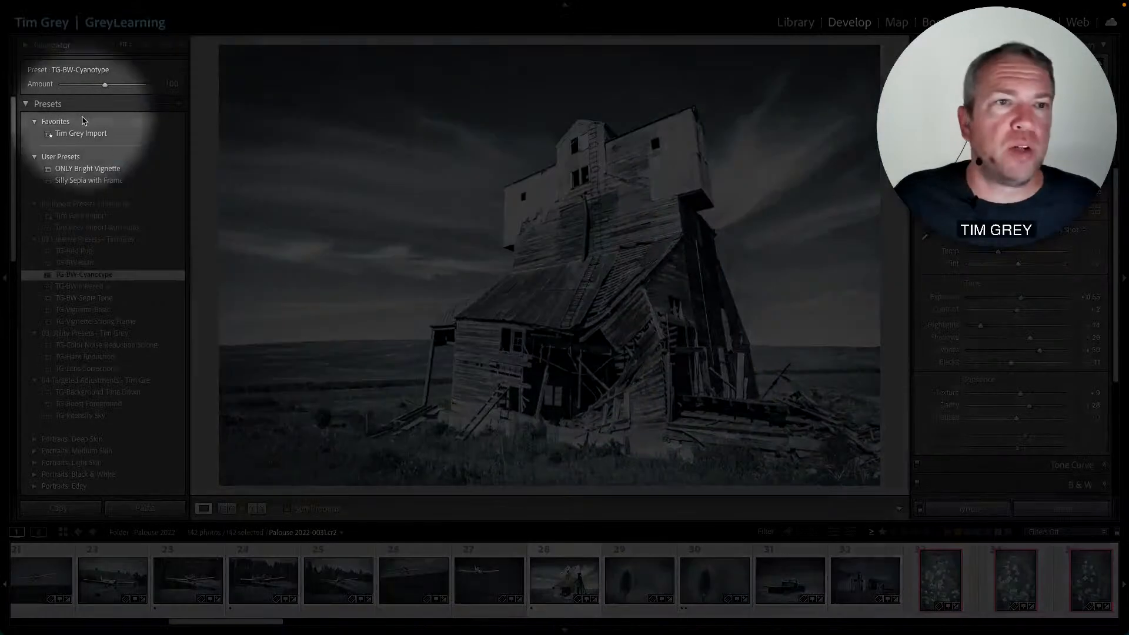
key("super+F1")
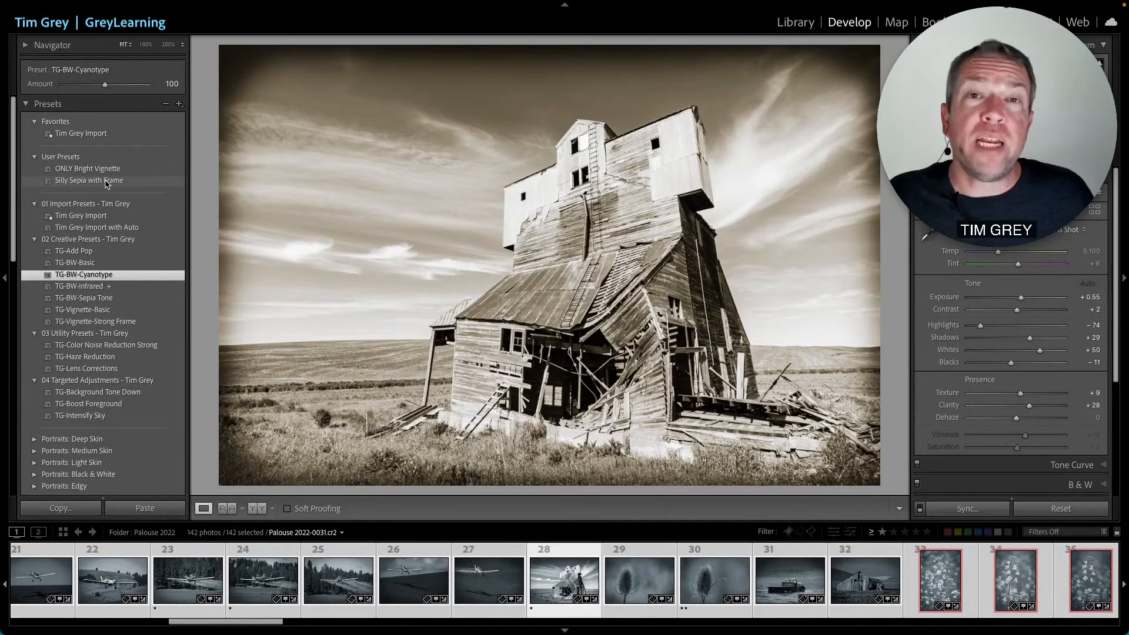
right_click(75, 184)
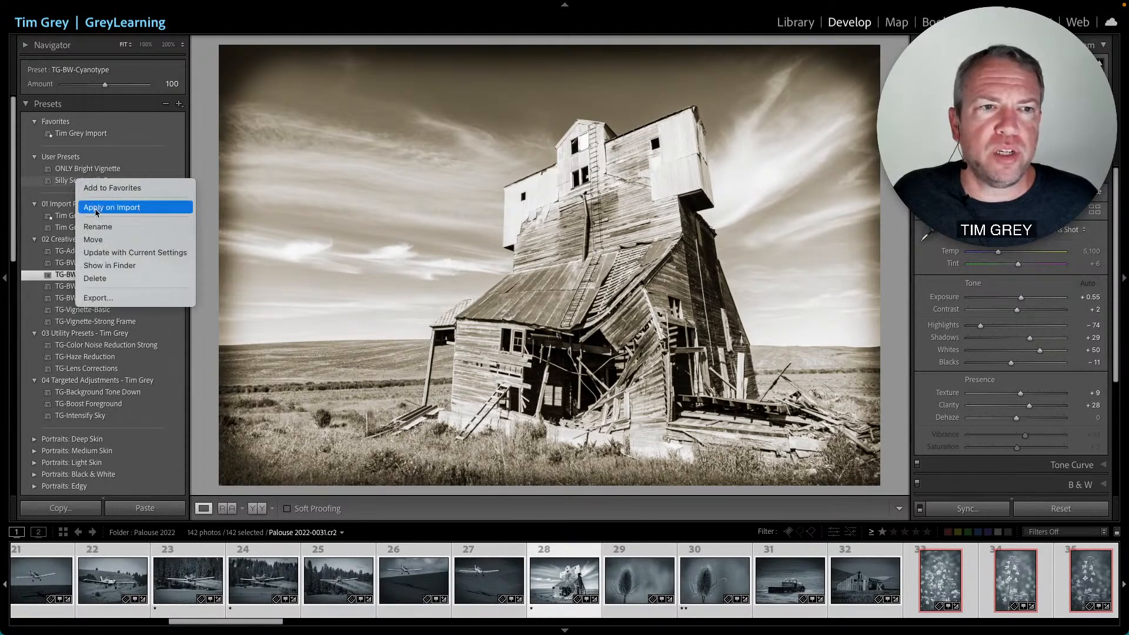
left_click(107, 229)
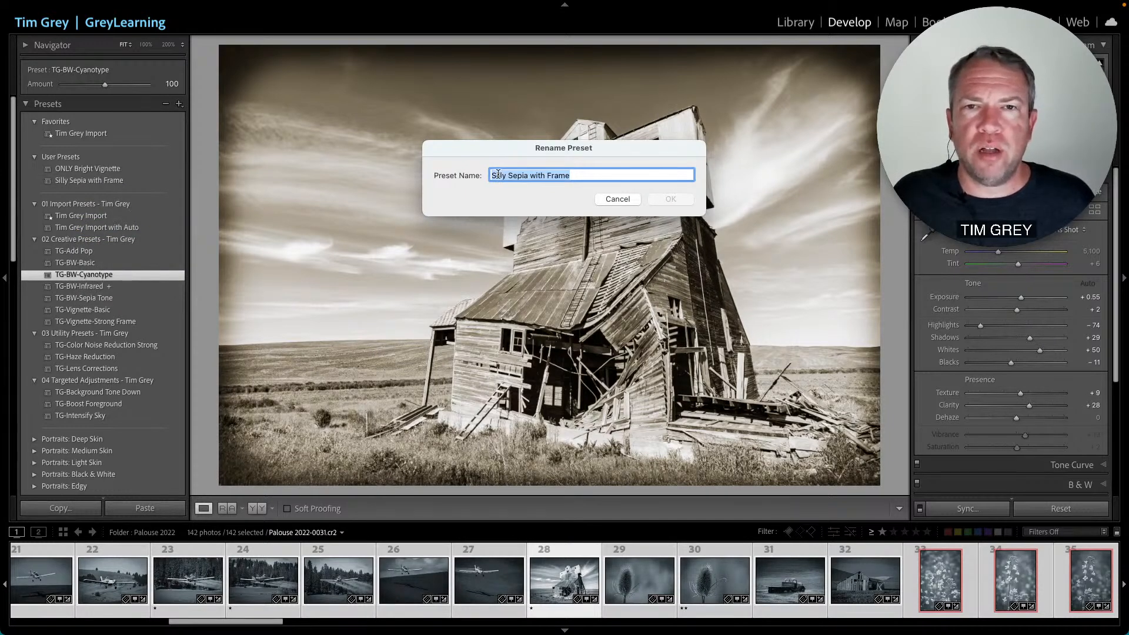
double_click(498, 175)
key("BackSpace")
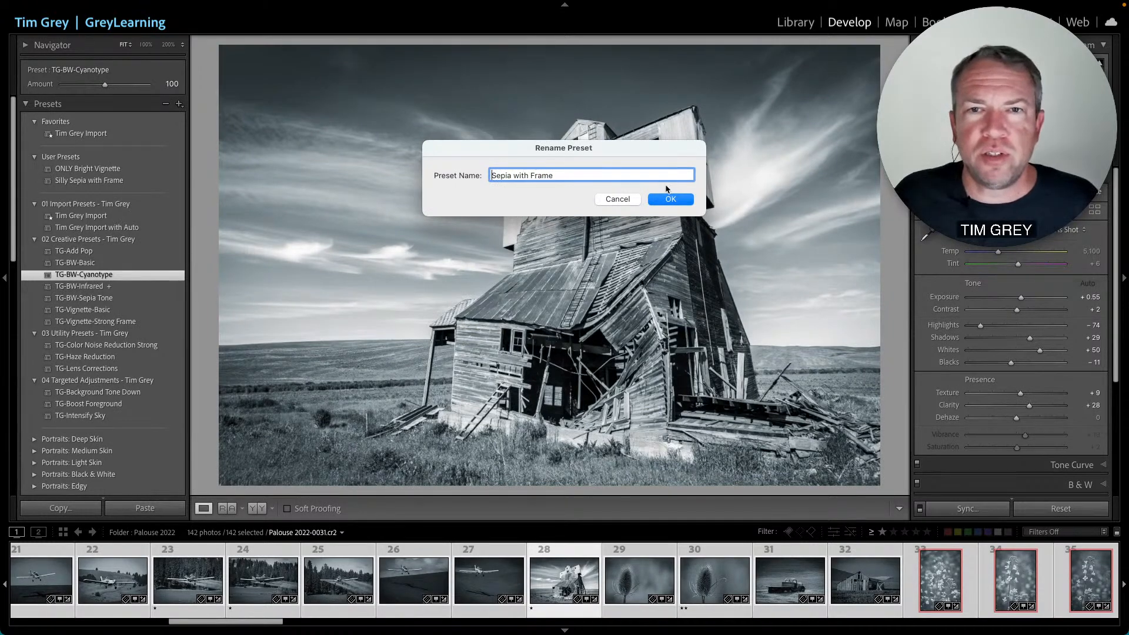
left_click(672, 199)
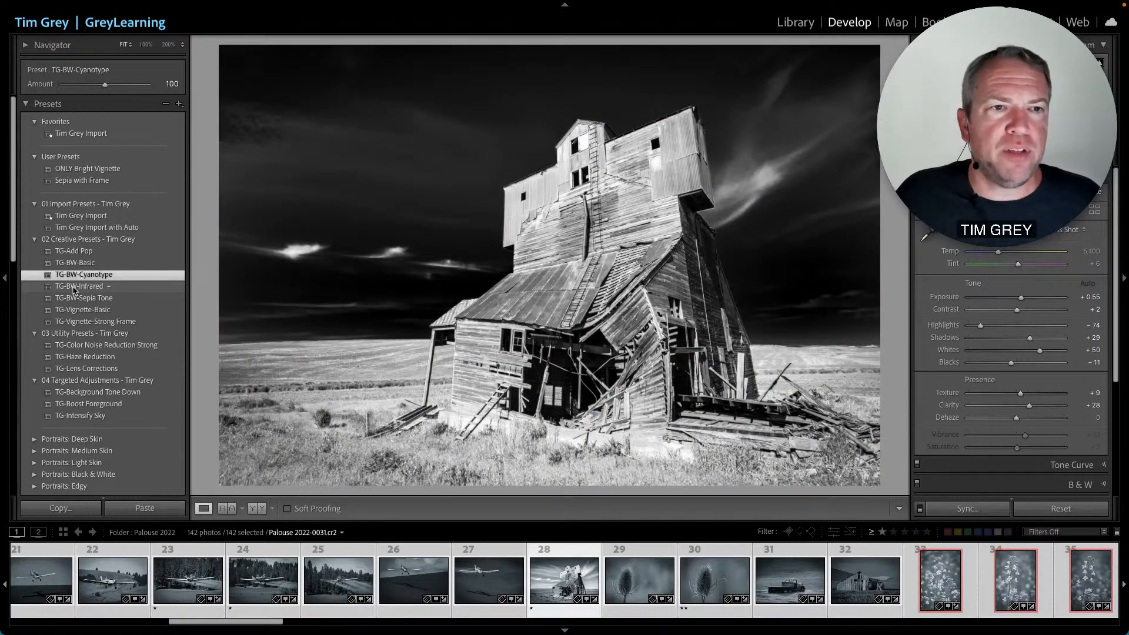
- Add the TG-BW-Infrared preset to Favorites
right_click(75, 290)
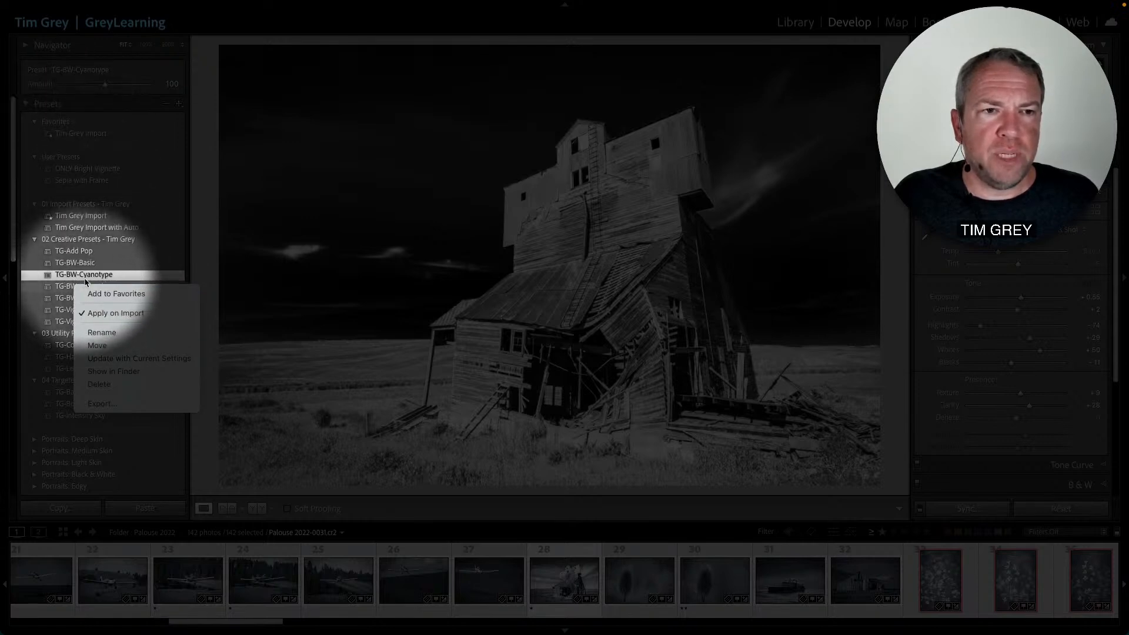
left_click(110, 295)
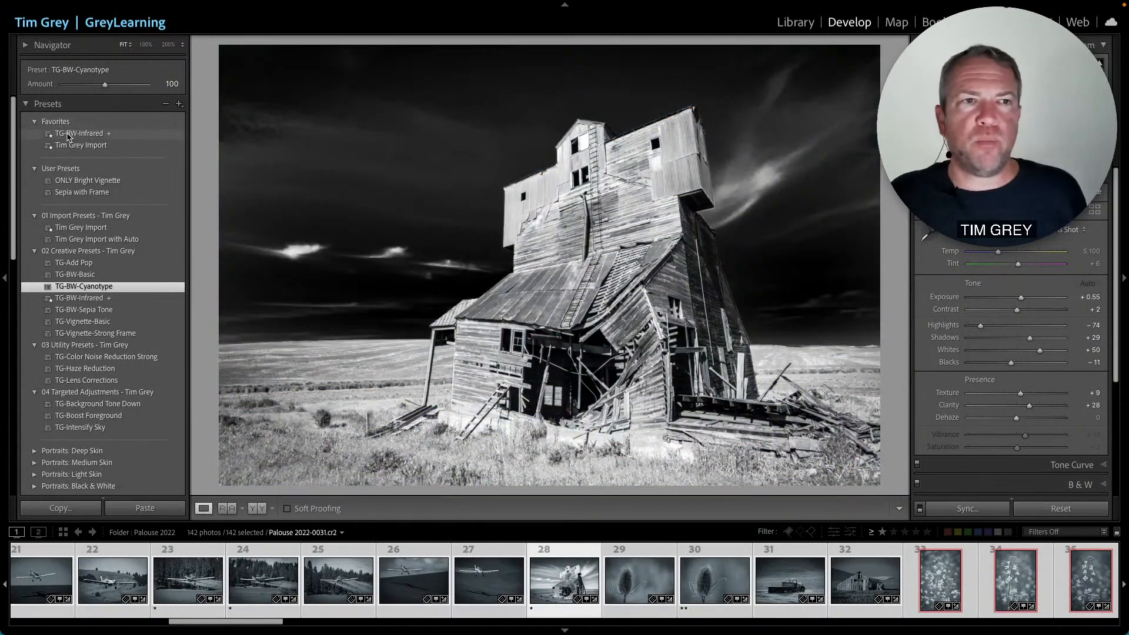
right_click(68, 135)
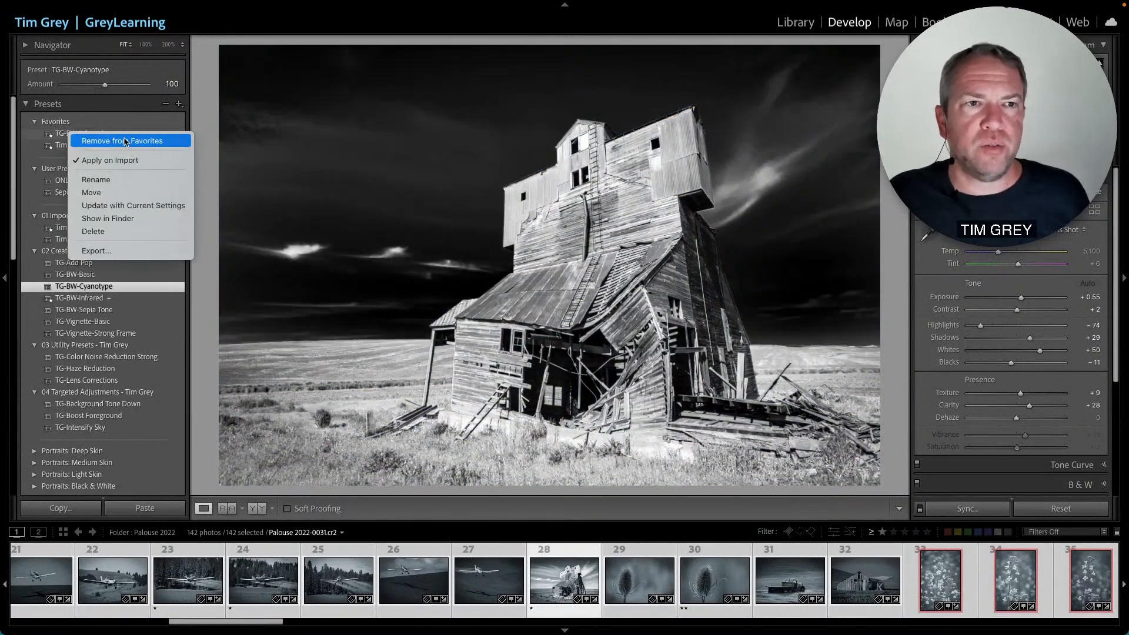
left_click(205, 144)
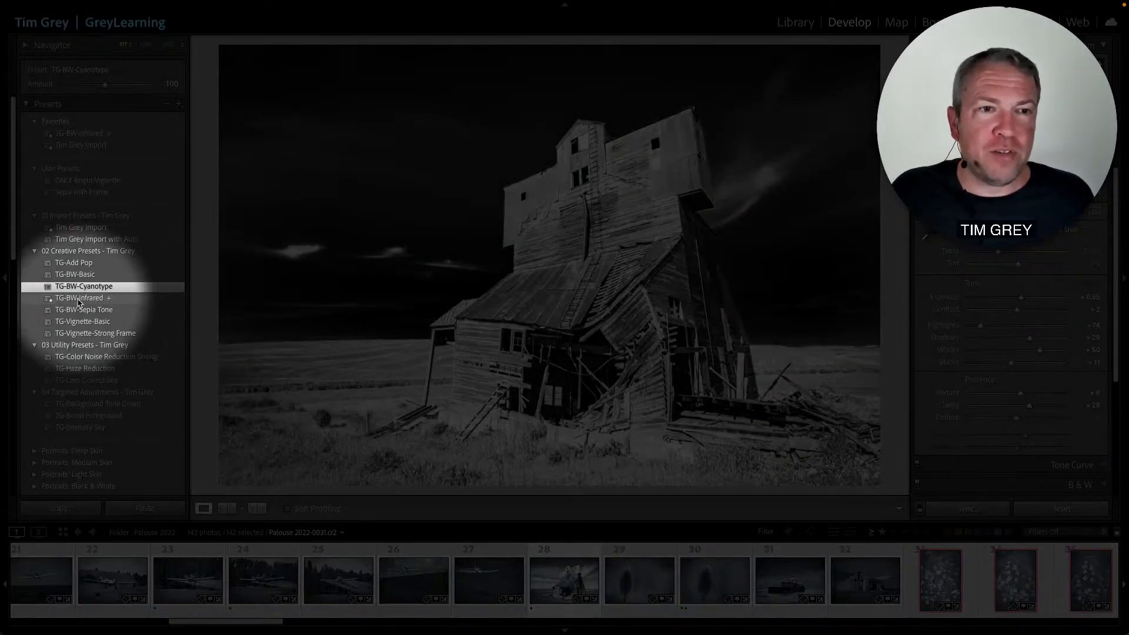
- Apply the TG-BW-Infrared preset to the grain elevator photo and toggle its B&W adjustments off and back on
left_click(78, 298)
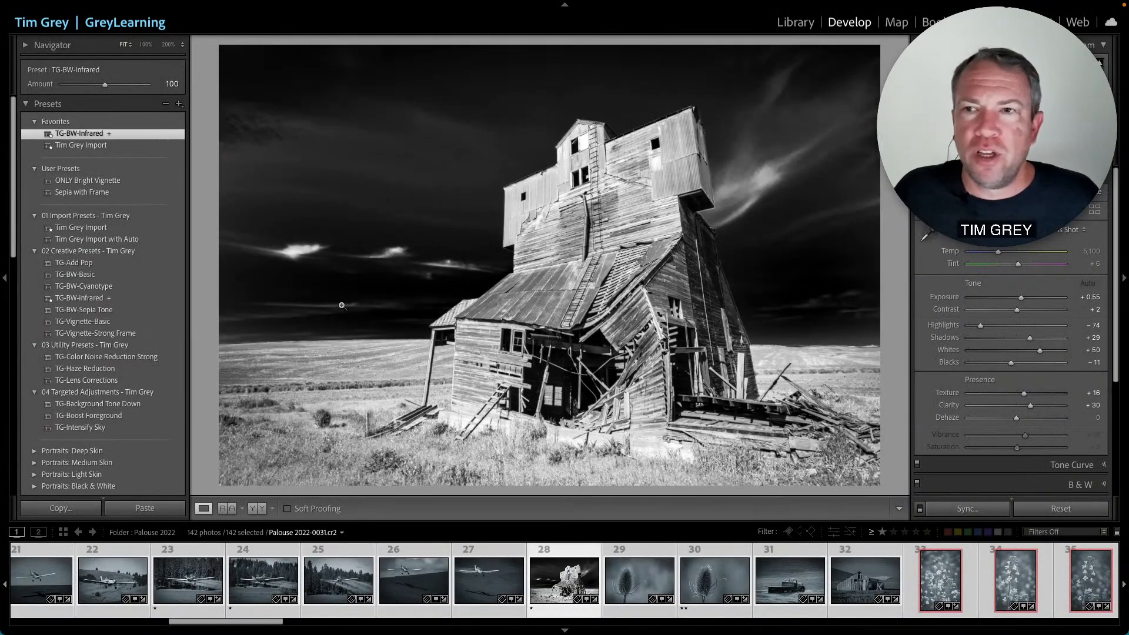
scroll(928, 296, "down", 5)
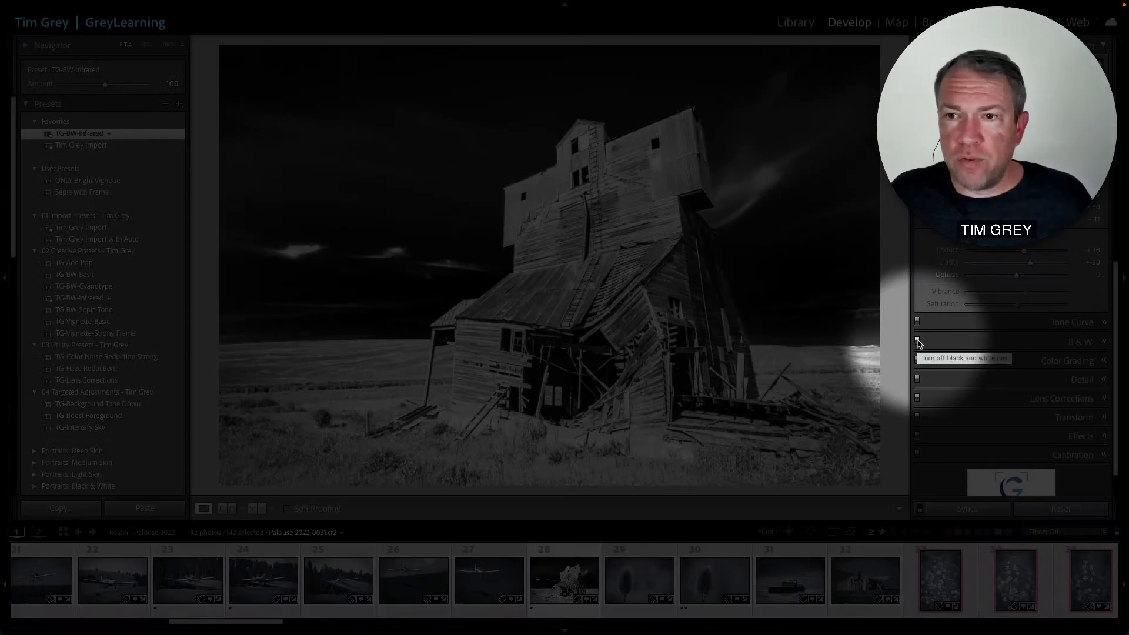
left_click(918, 341)
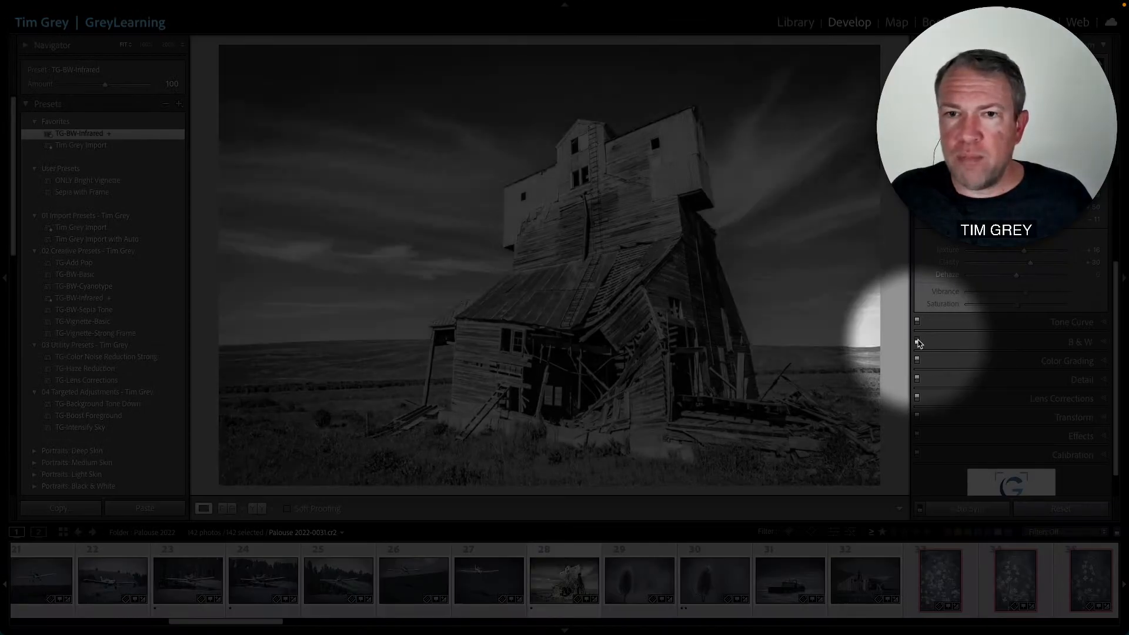
scroll(920, 343, "up", 5)
scroll(919, 343, "down", 1)
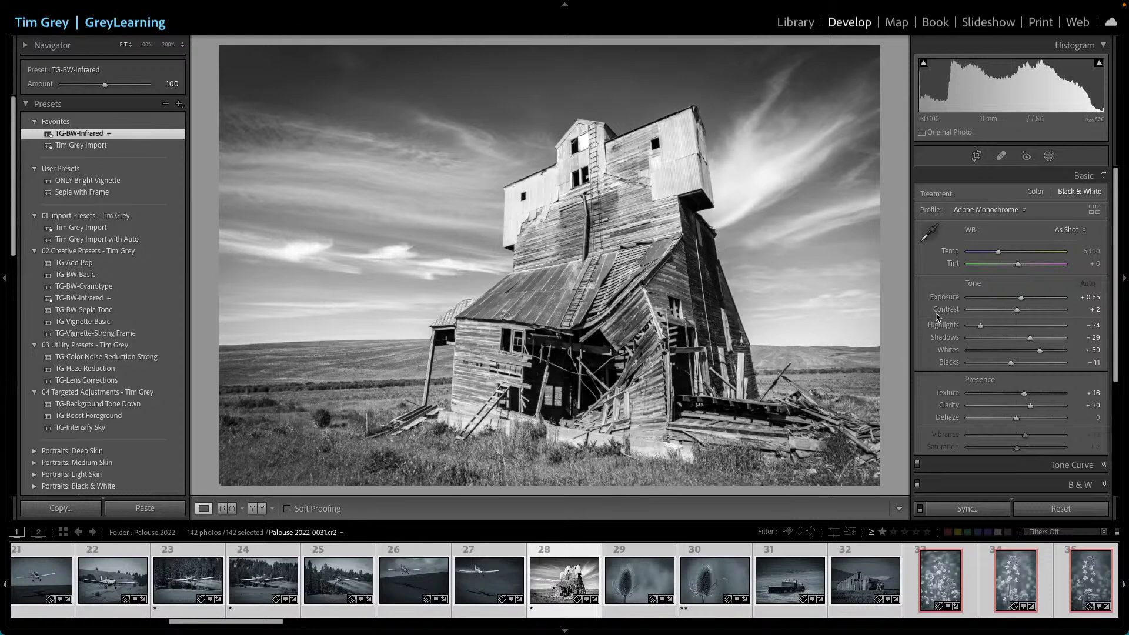
scroll(940, 318, "down", 3)
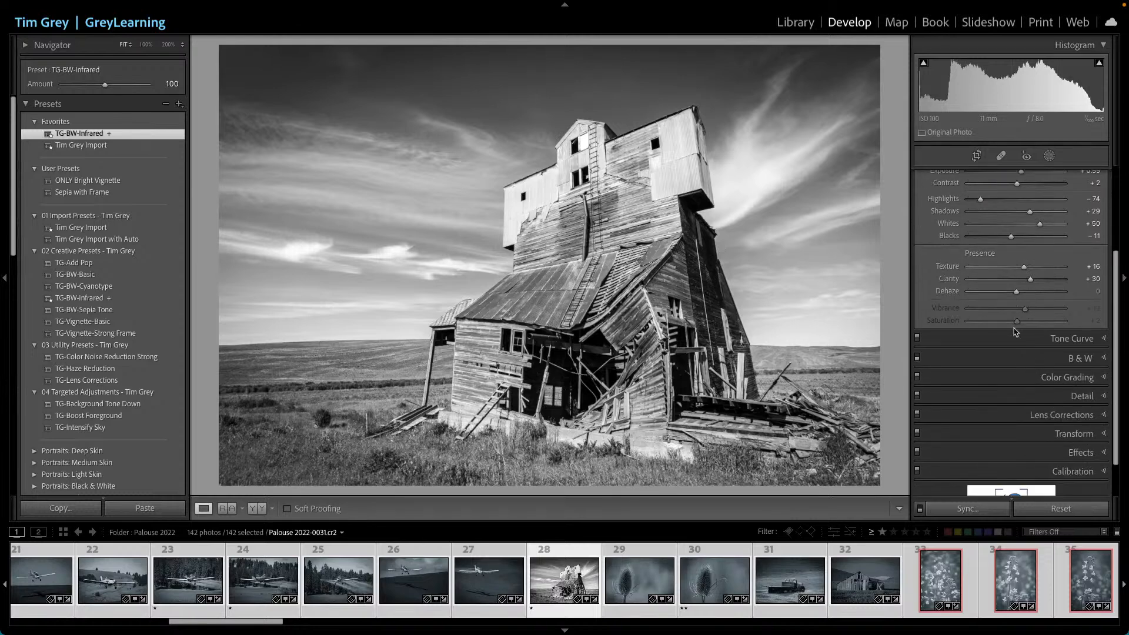
left_click(1074, 360)
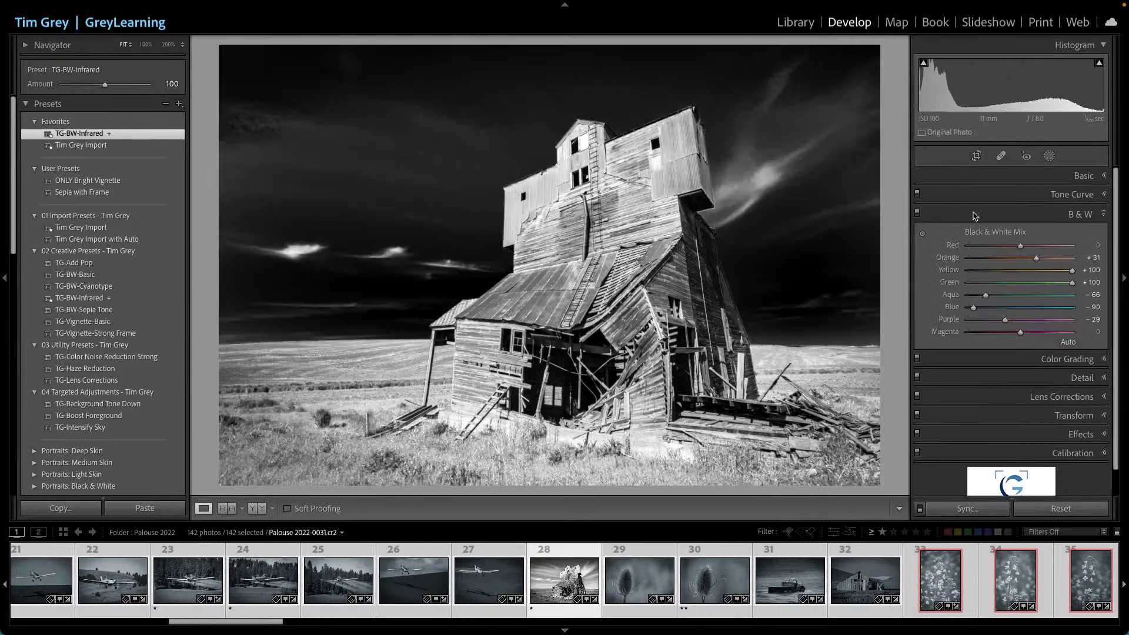
left_click(917, 213)
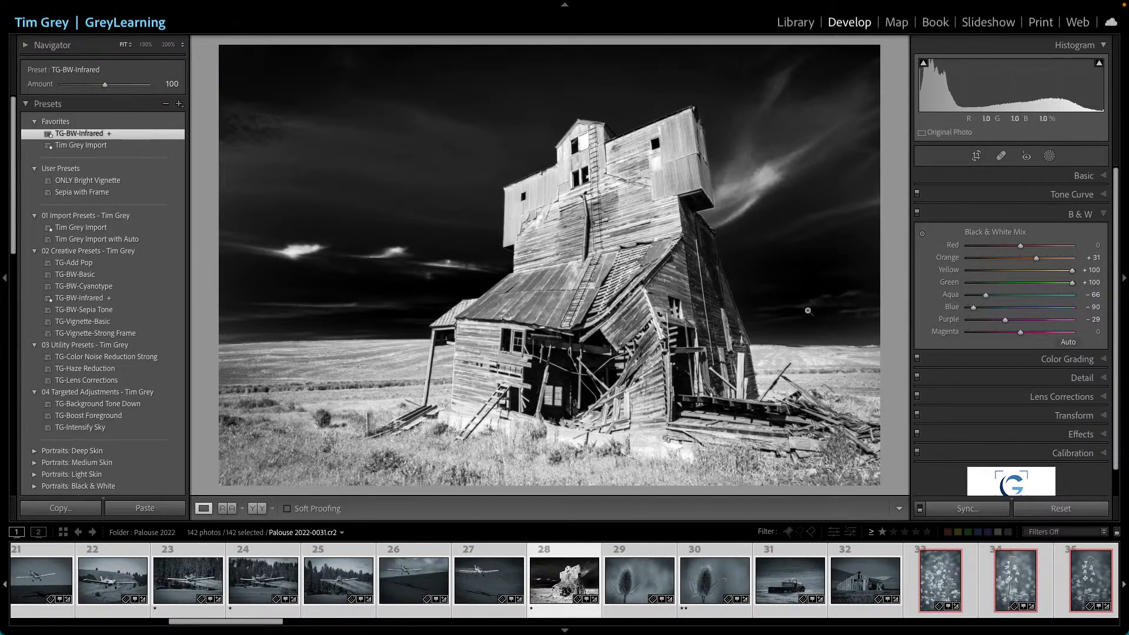
- Select the barn photo and apply TG-BW-Infrared from the Favorites group
left_click(859, 568)
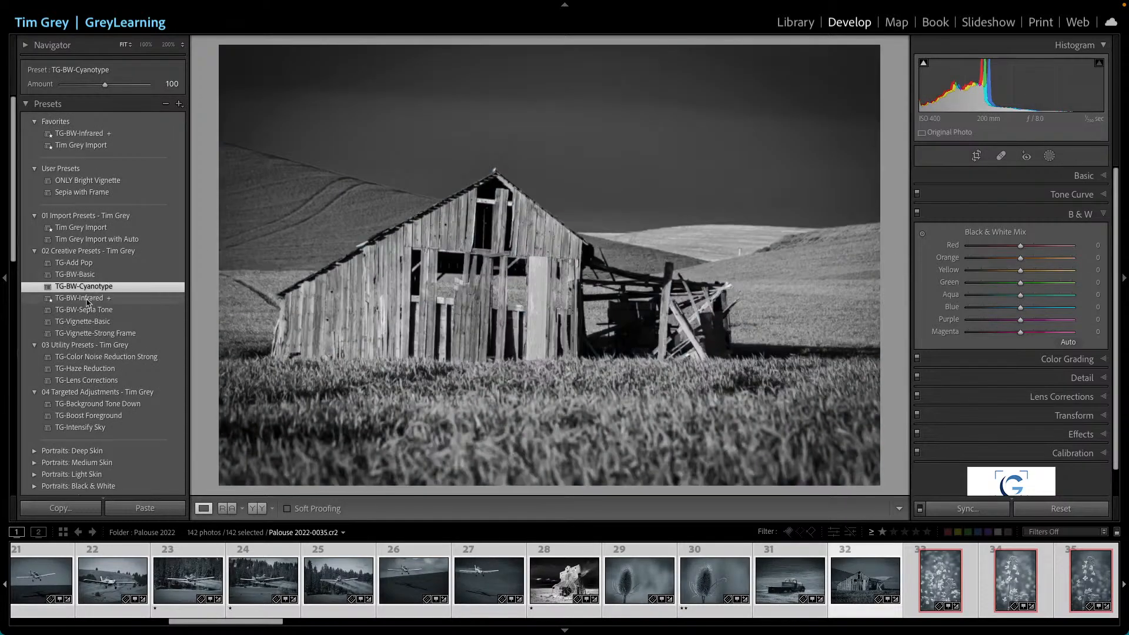
left_click(79, 133)
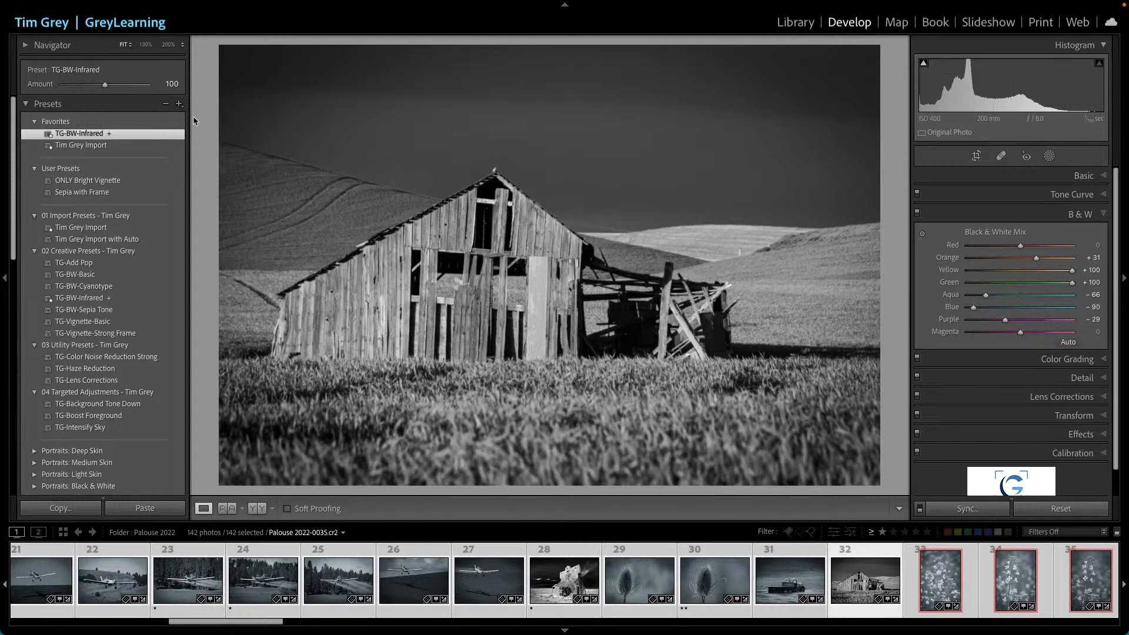
- Create a preset named New Preset in a new group called New Group, with all settings checked
left_click(179, 104)
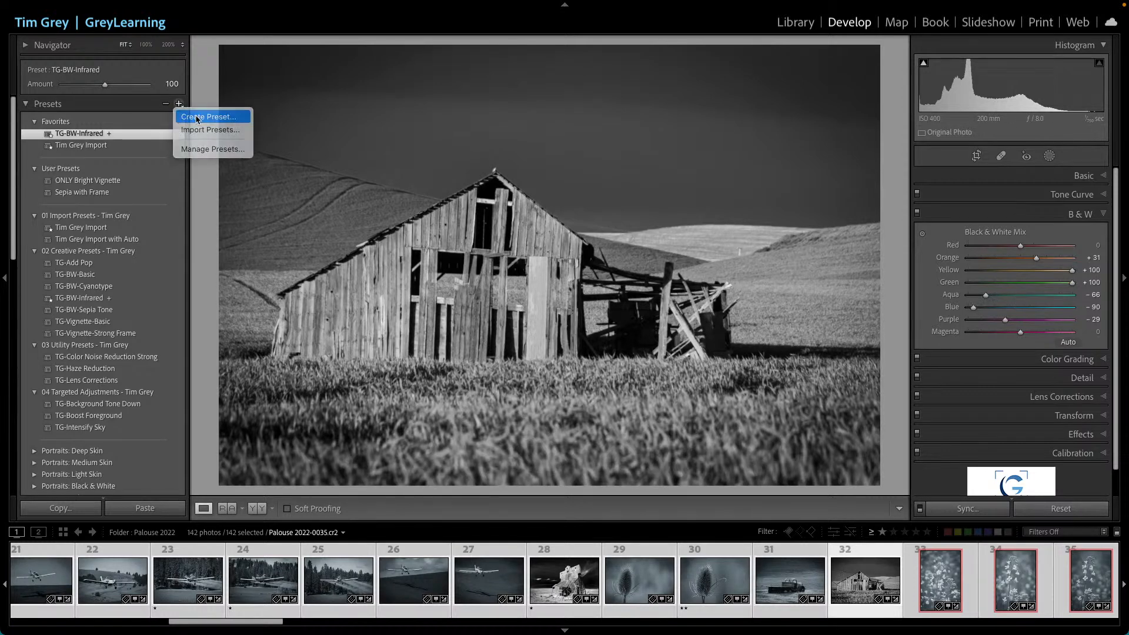
left_click(193, 114)
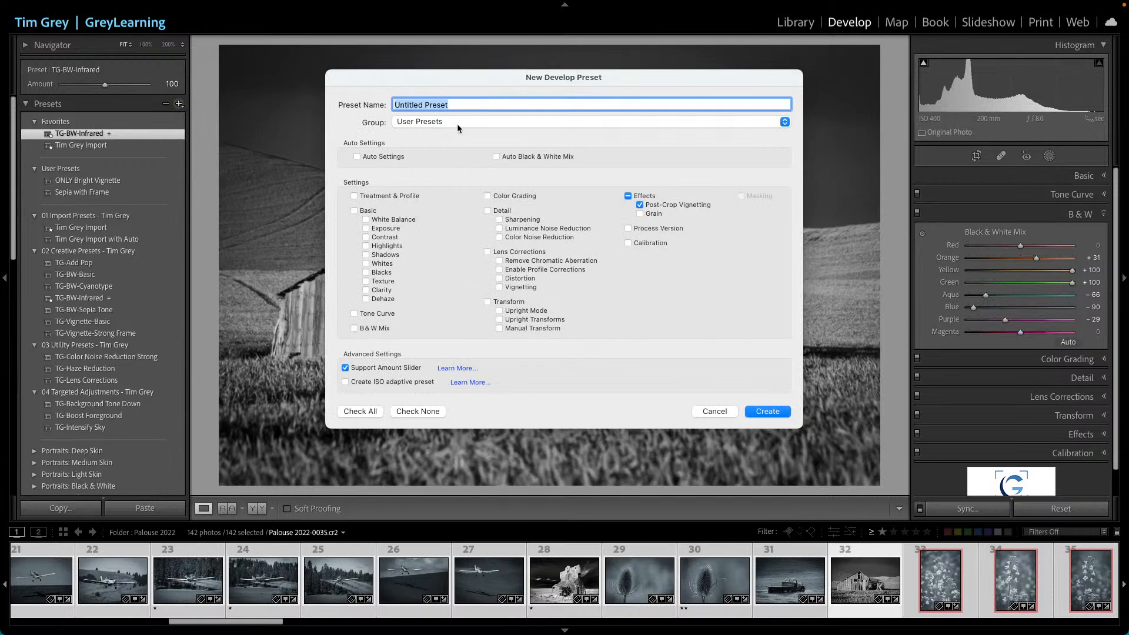
type("New Preset")
left_click(480, 123)
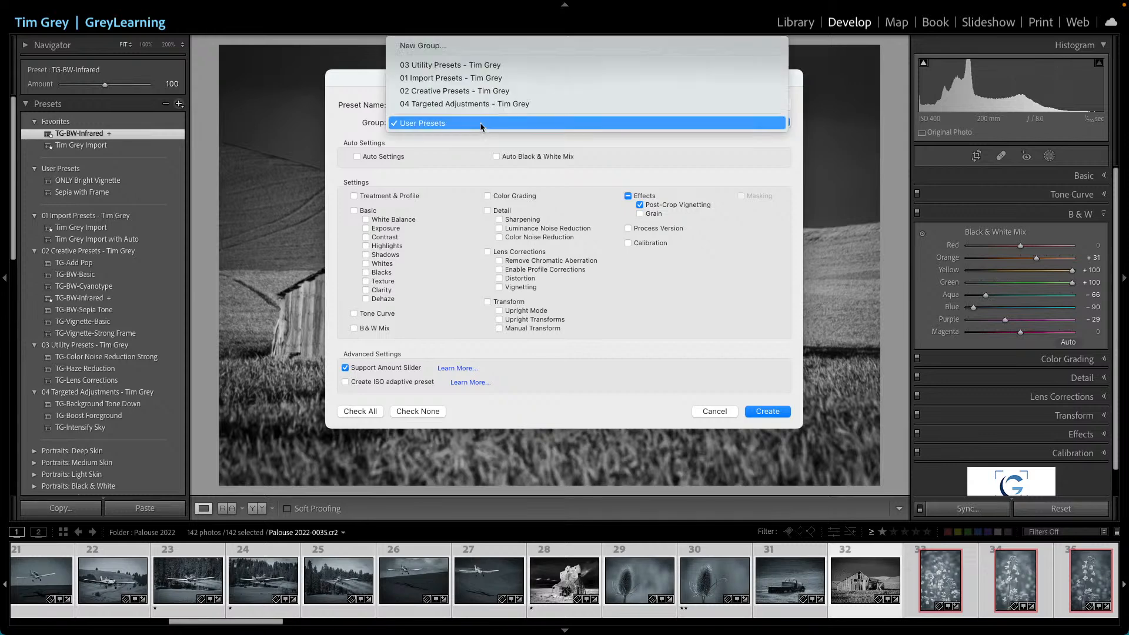
left_click(435, 43)
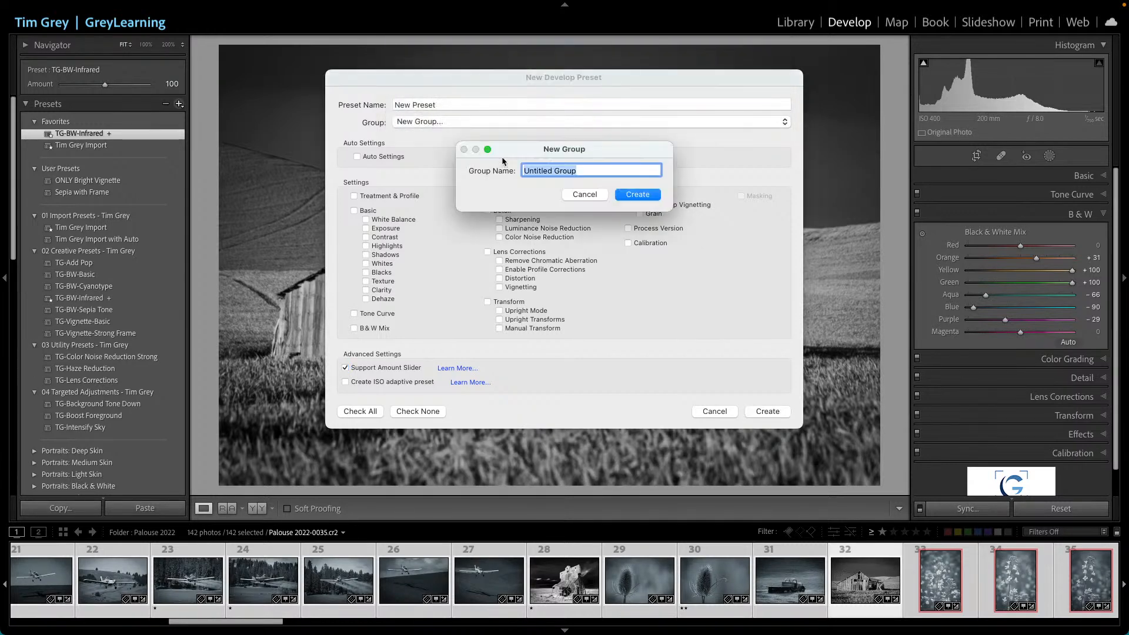
type("New Group")
left_click(646, 197)
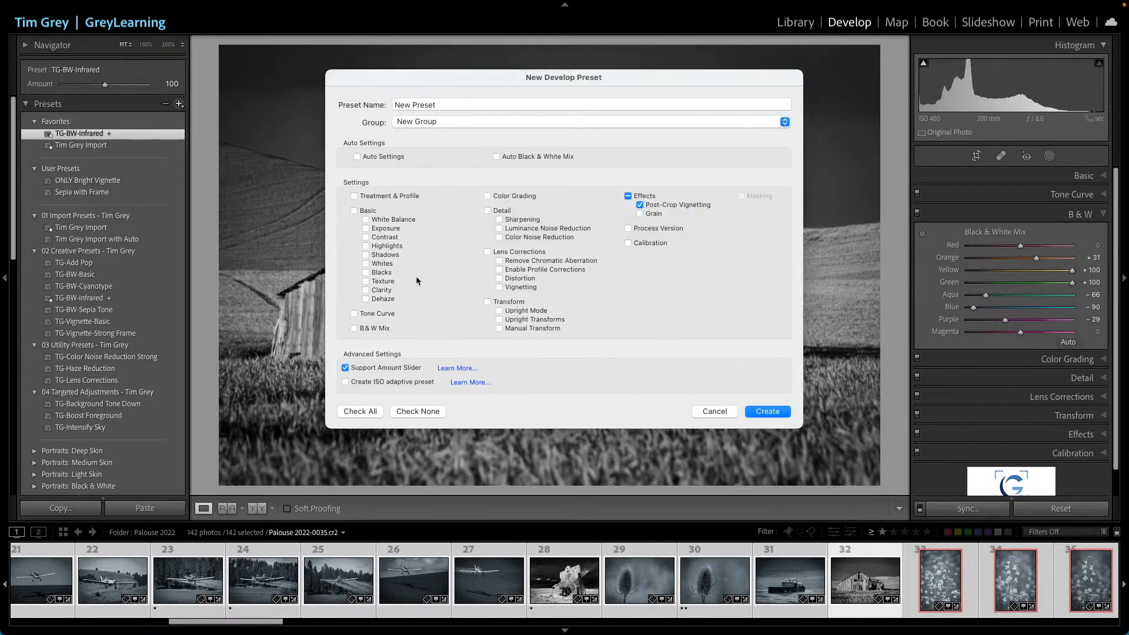
left_click(368, 411)
left_click(760, 412)
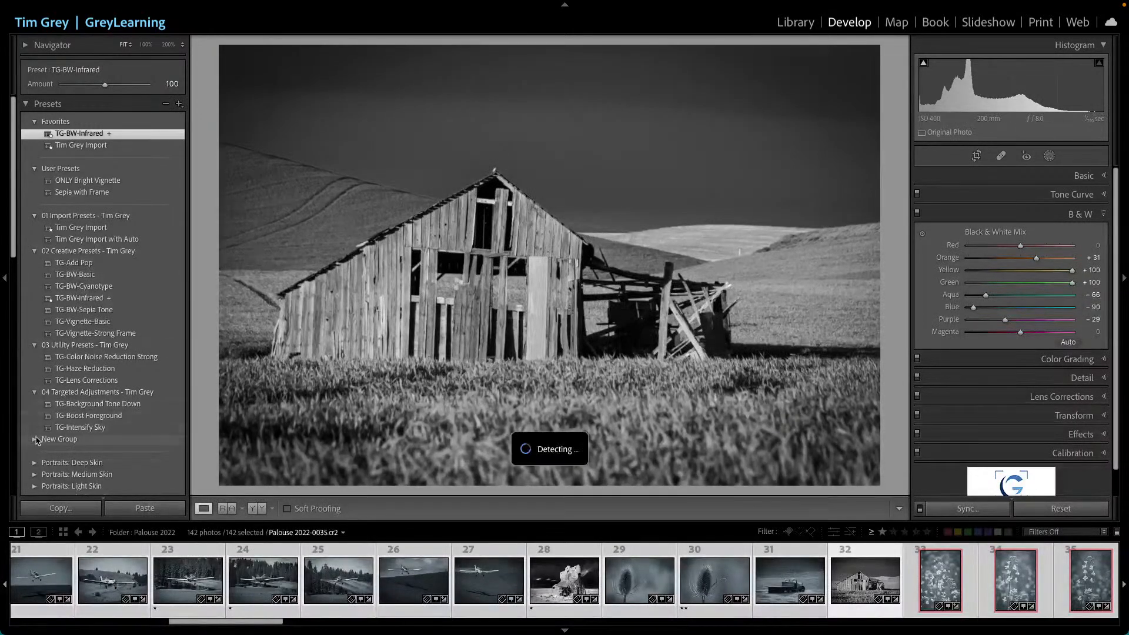
- Move the ONLY Bright Vignette and Sepia with Frame presets into New Group
left_click(35, 439)
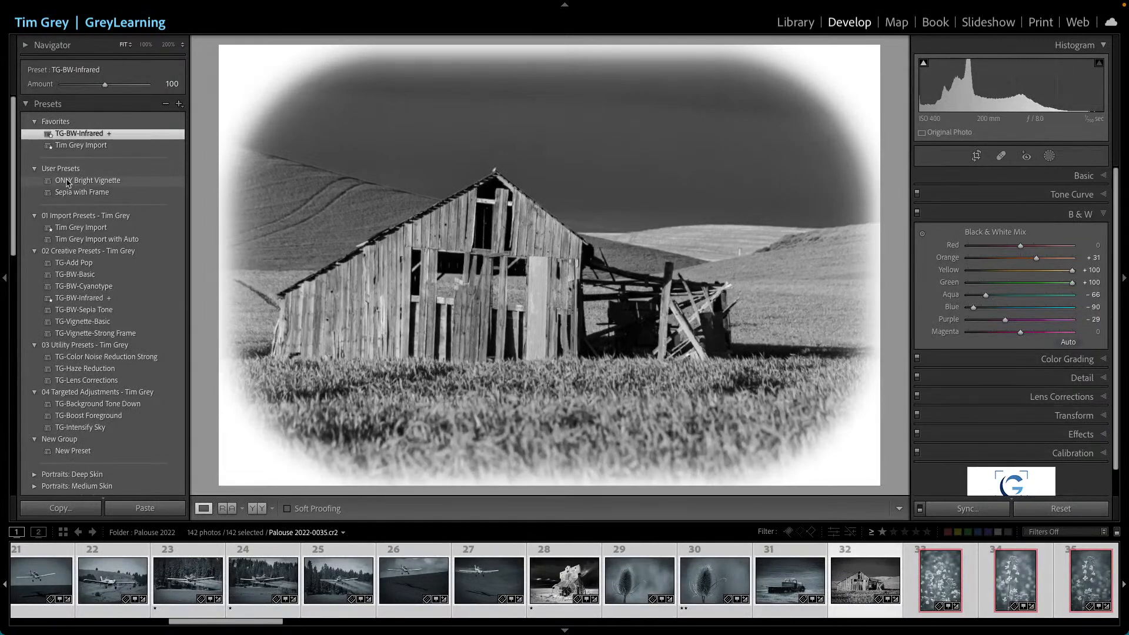
left_click_drag(62, 184, 69, 450)
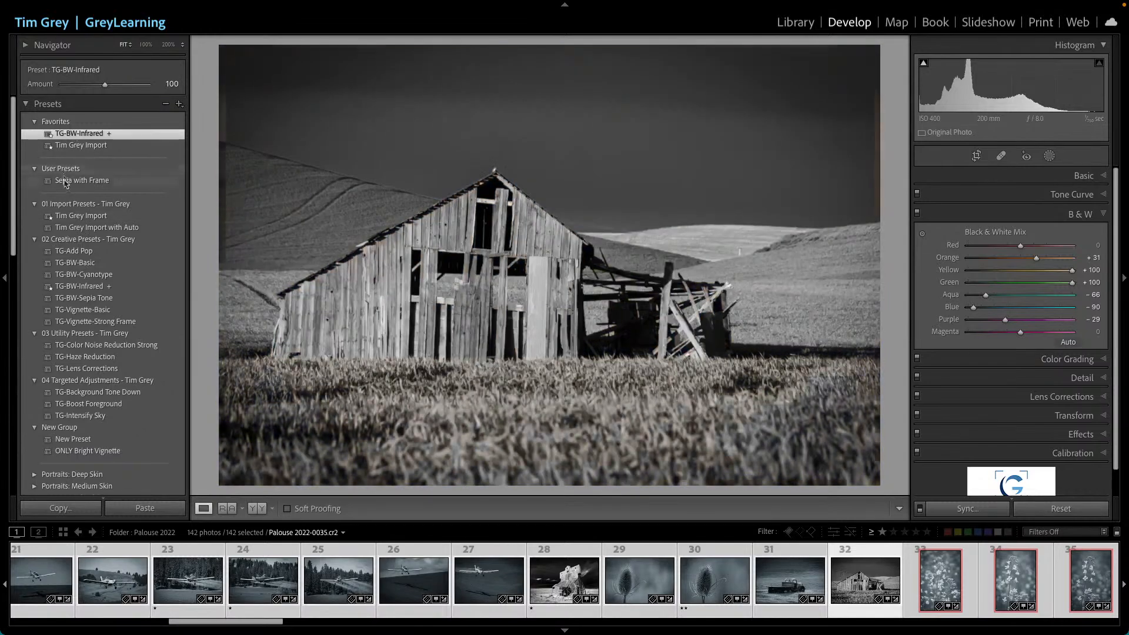
left_click_drag(71, 181, 80, 444)
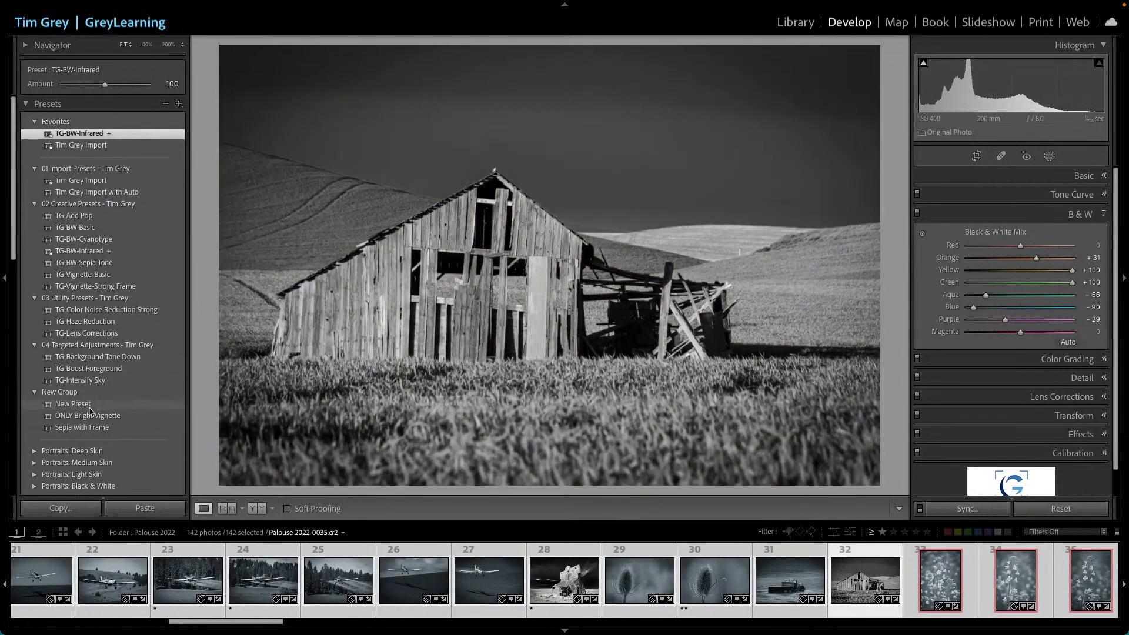
- Rename the New Group preset group to Other Effects
right_click(66, 392)
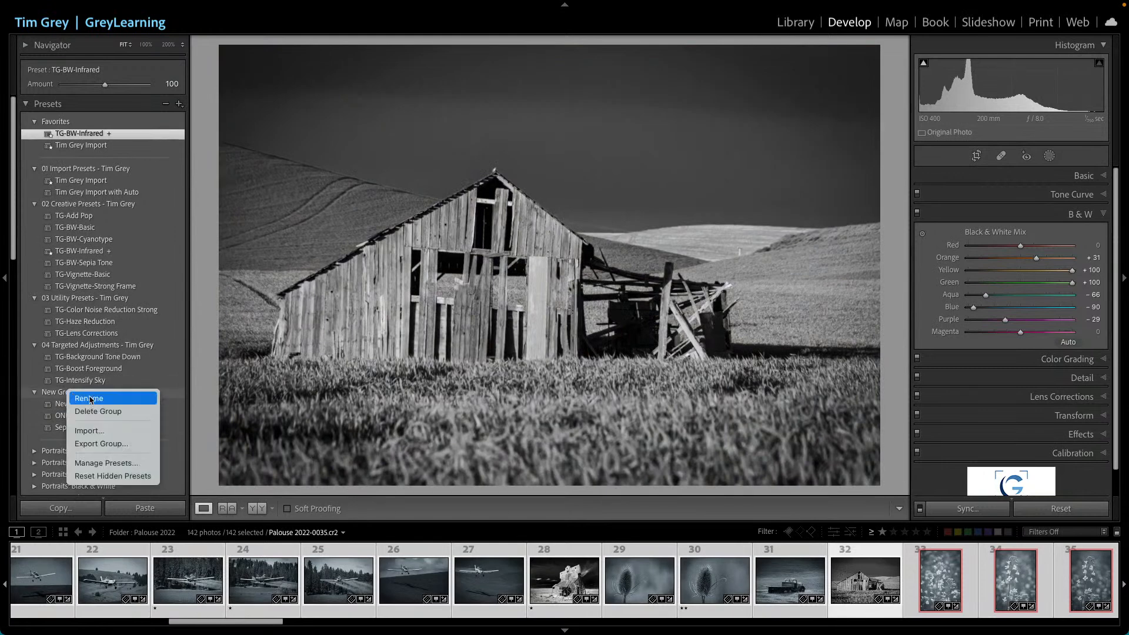
left_click(89, 399)
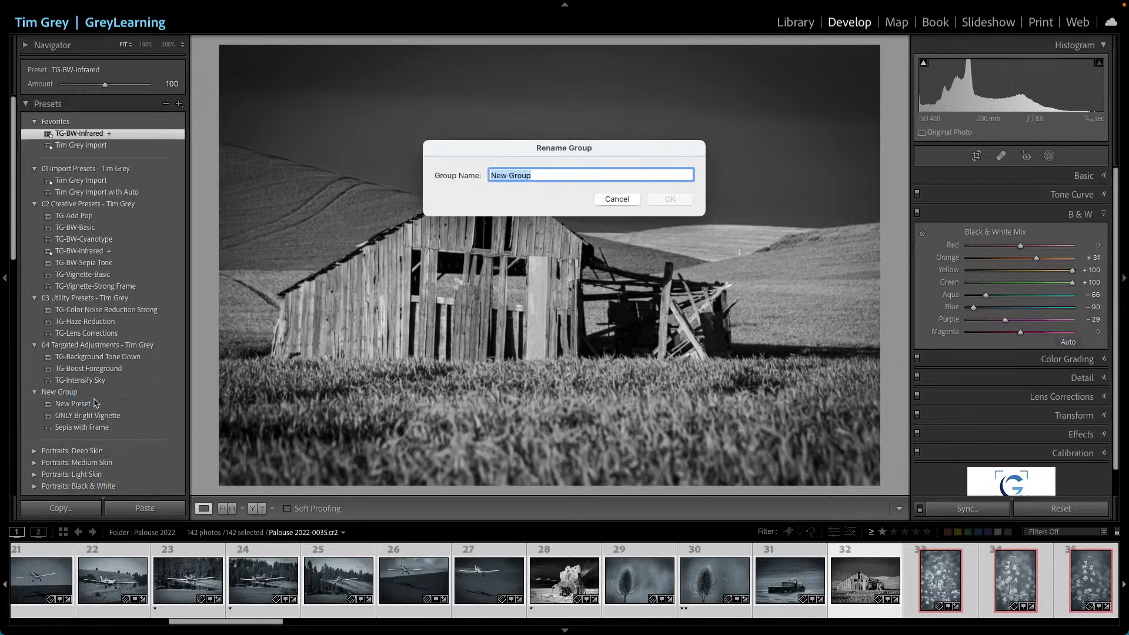
type("Other Effects")
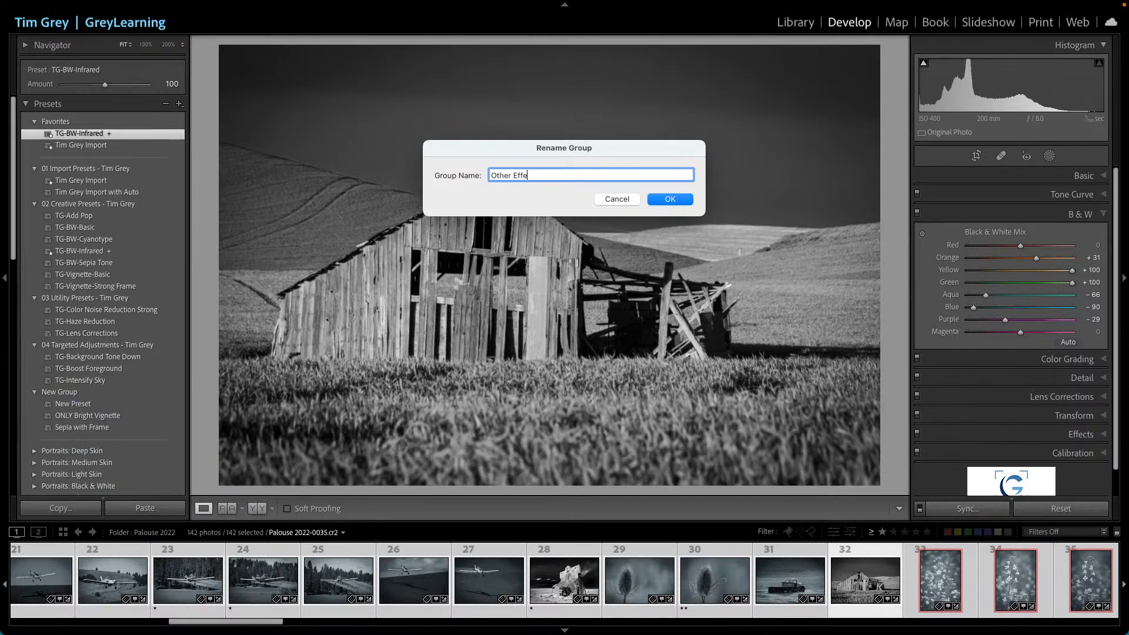
left_click(671, 198)
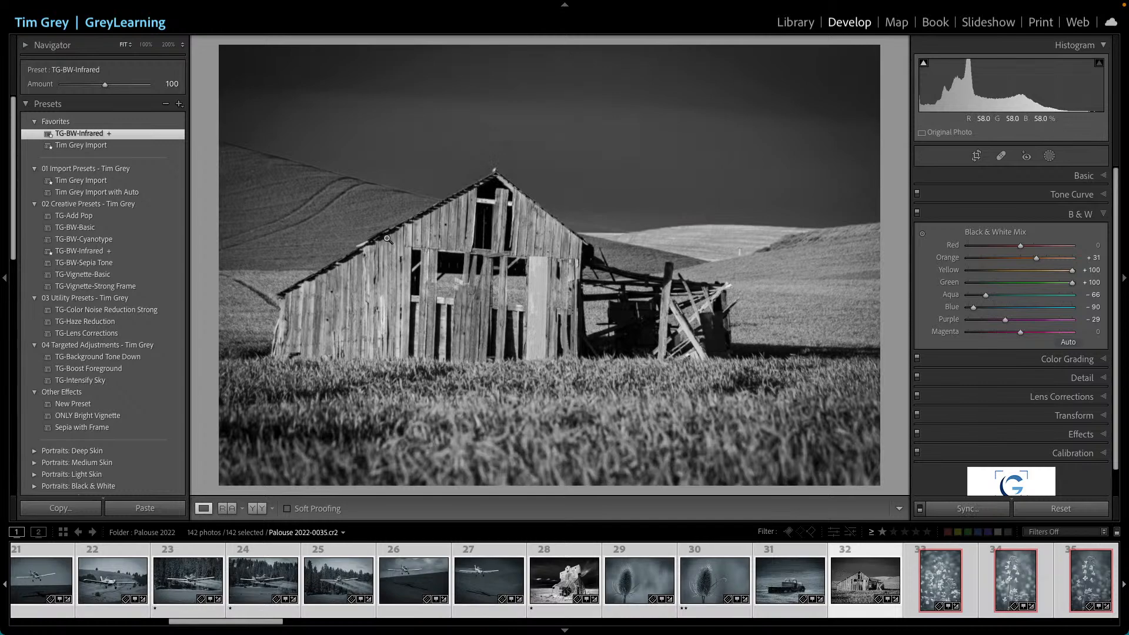
- Rename the New Preset preset in Other Effects to Mystery Preset
right_click(68, 403)
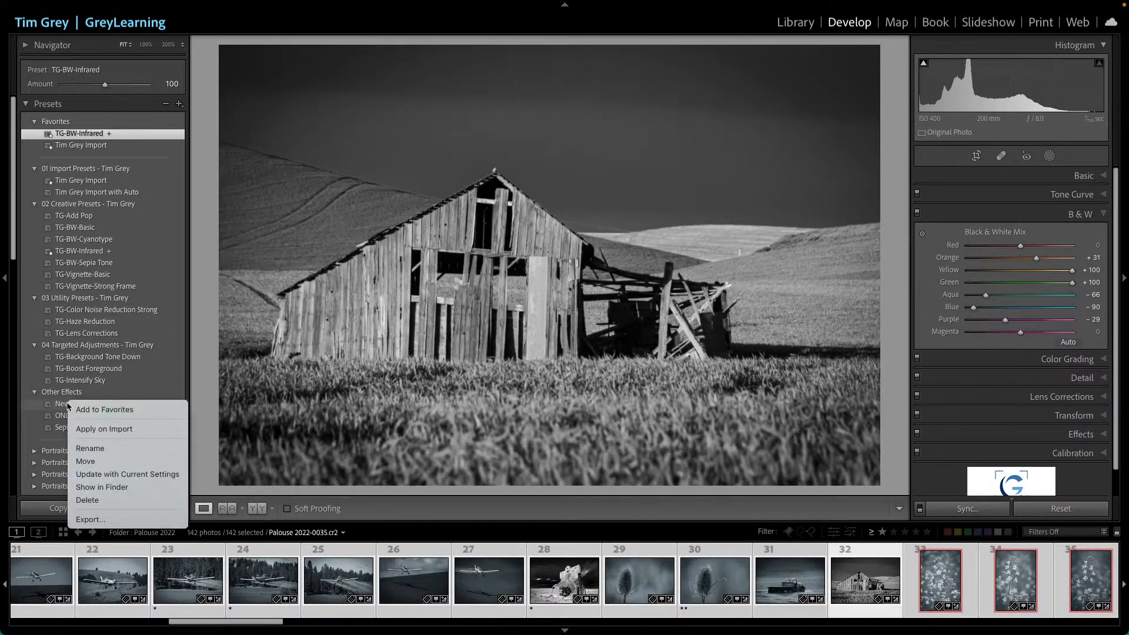
left_click(118, 449)
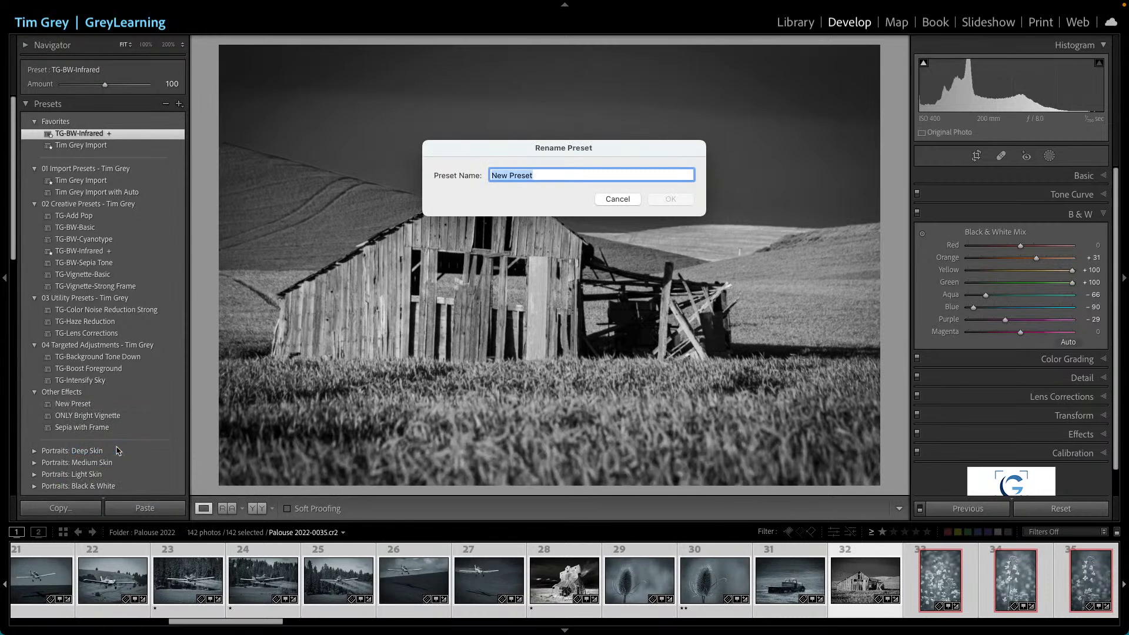
type("Mystery Preset")
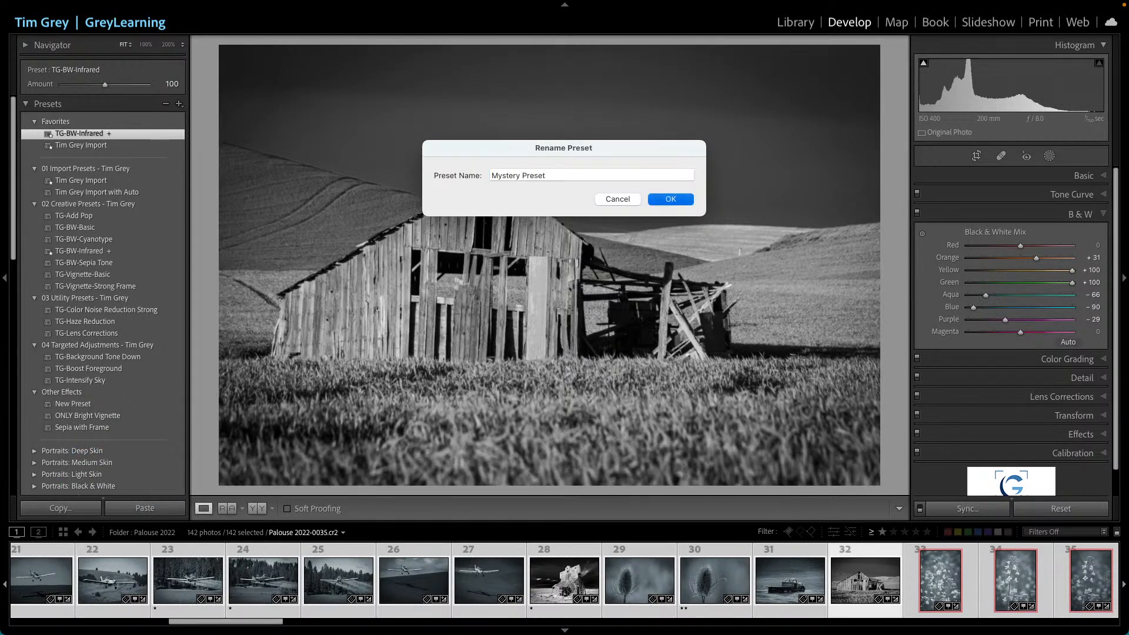
key("Return")
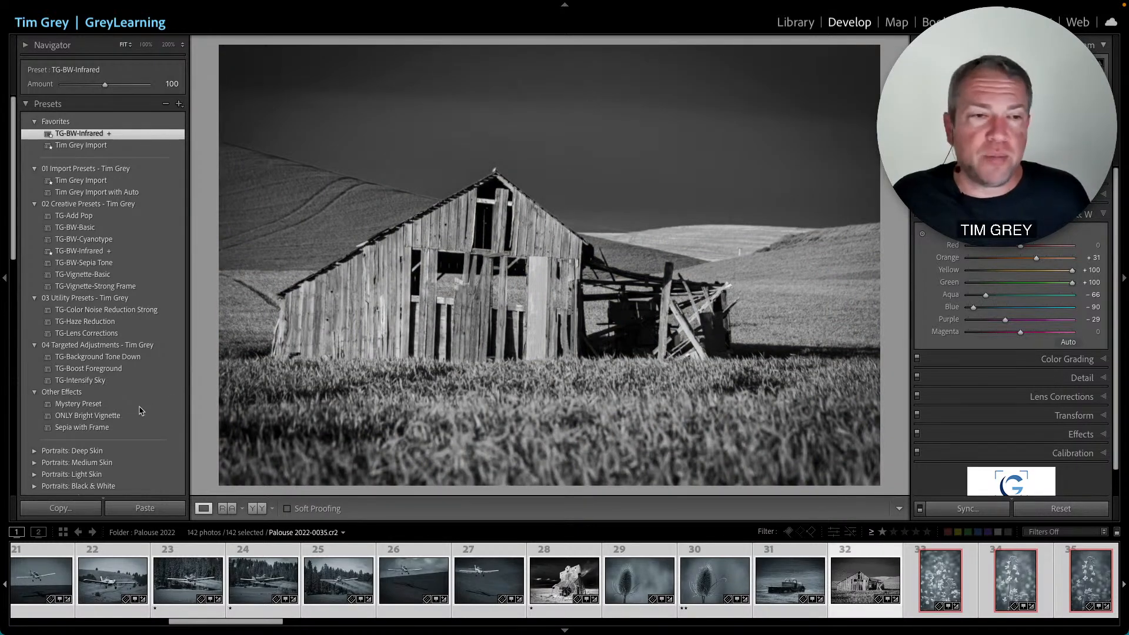
- Move the Sepia with Frame preset into the 02 Creative Presets - Tim Grey group, then drag it back into Other Effects
left_click(91, 429)
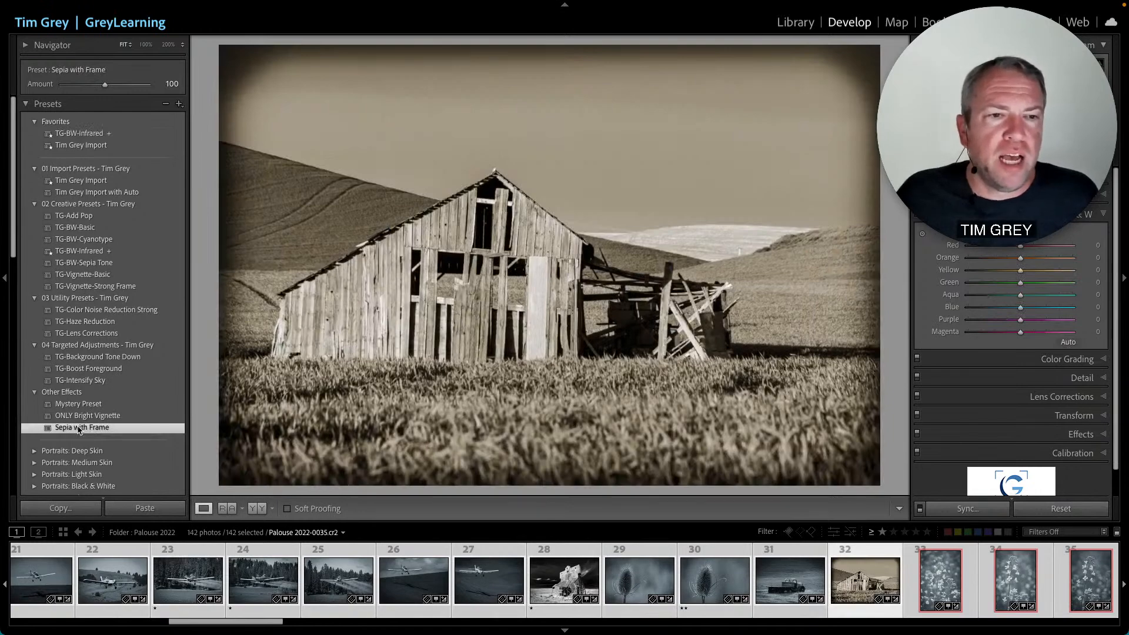
right_click(79, 430)
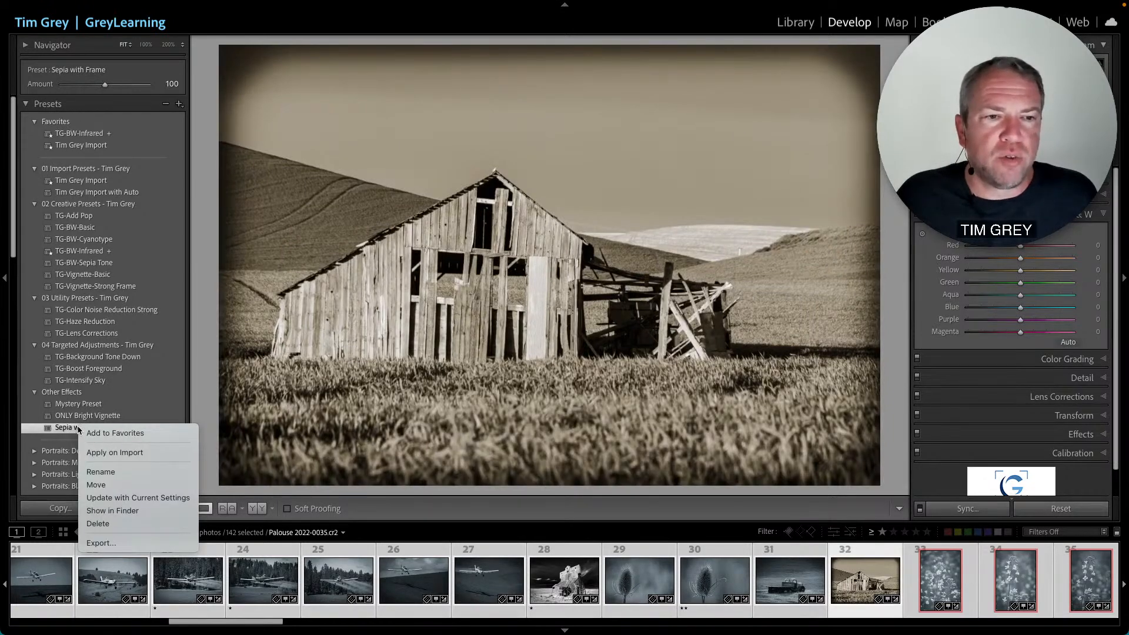
left_click(118, 486)
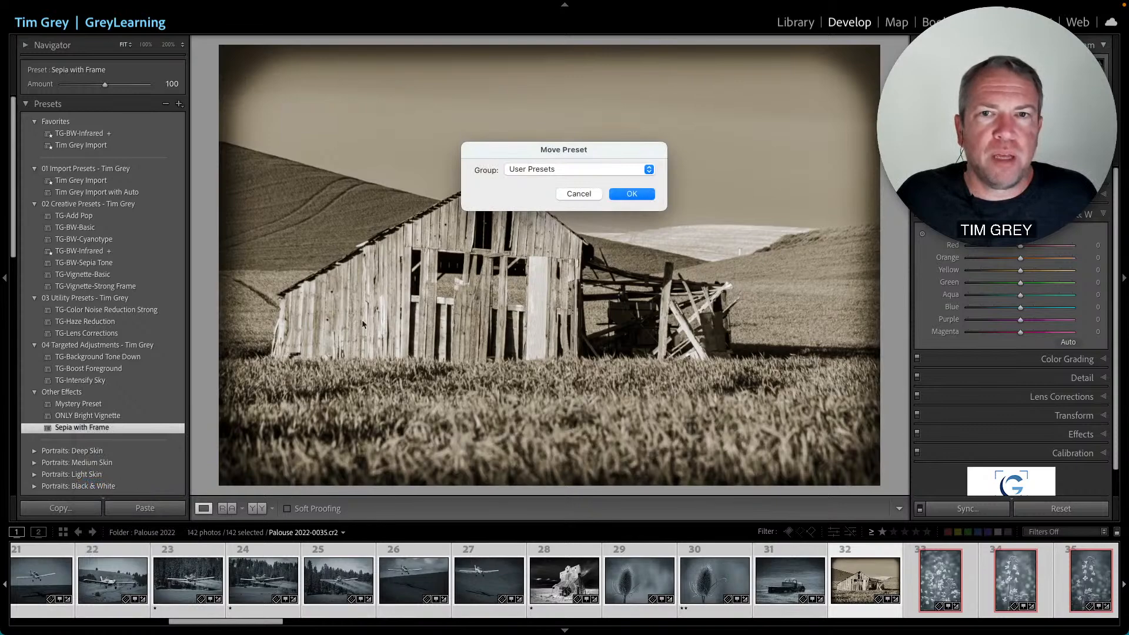
left_click(550, 171)
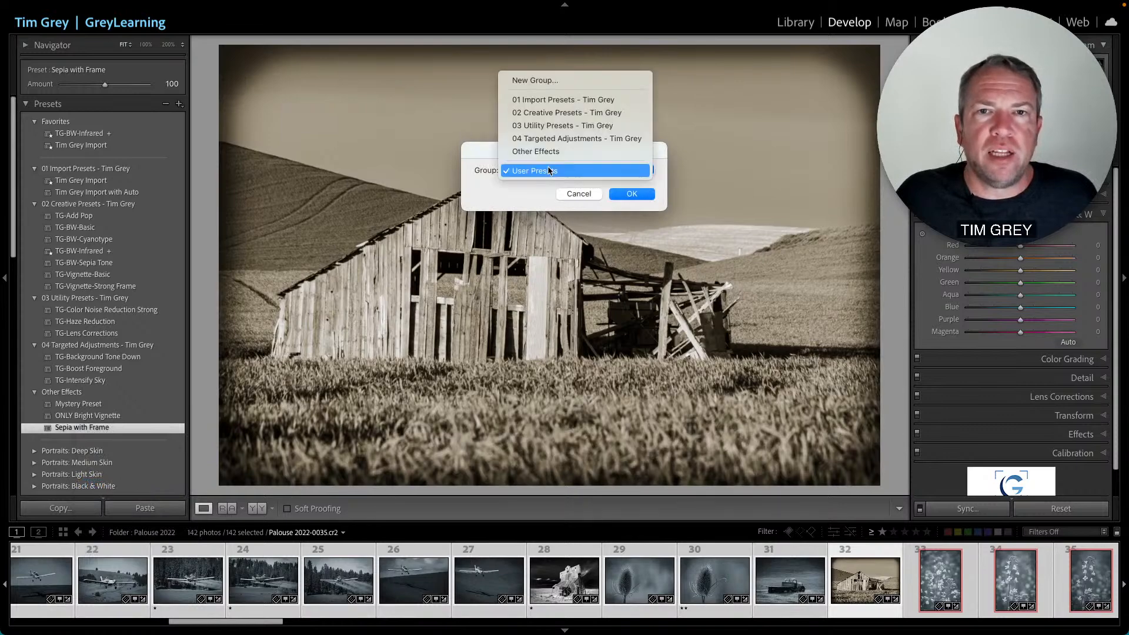
left_click(556, 115)
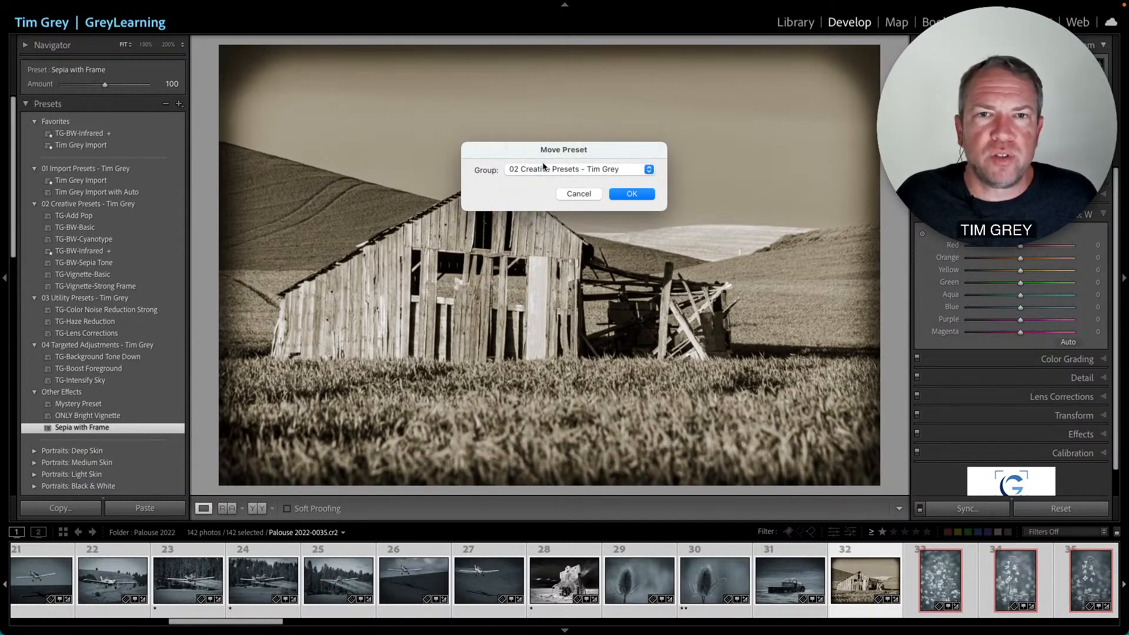
left_click(630, 193)
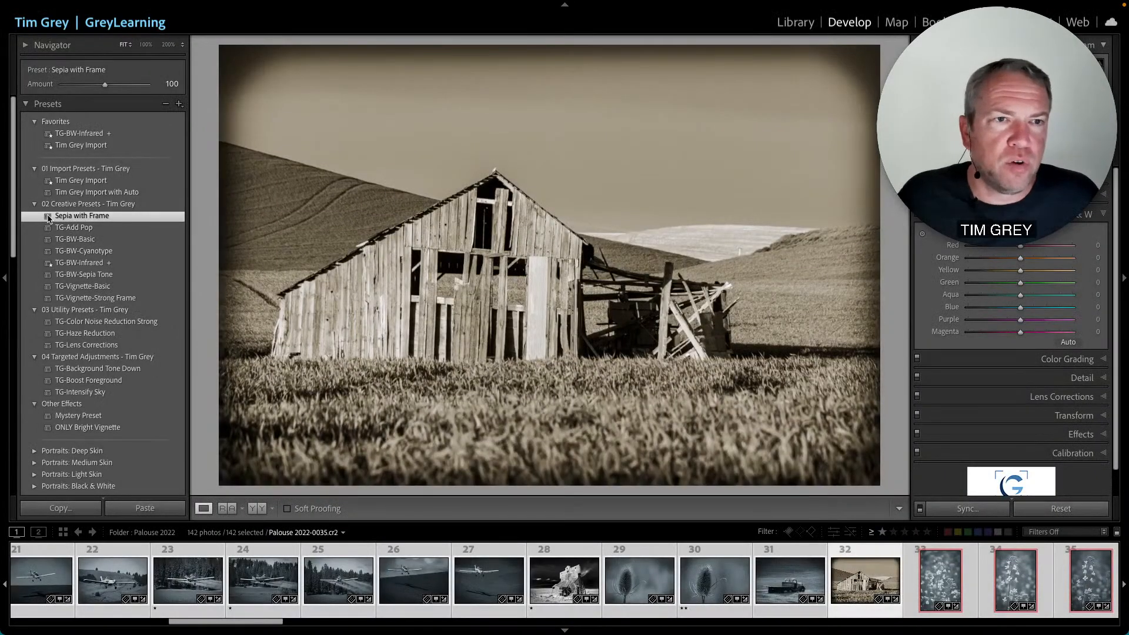
left_click_drag(49, 218, 75, 416)
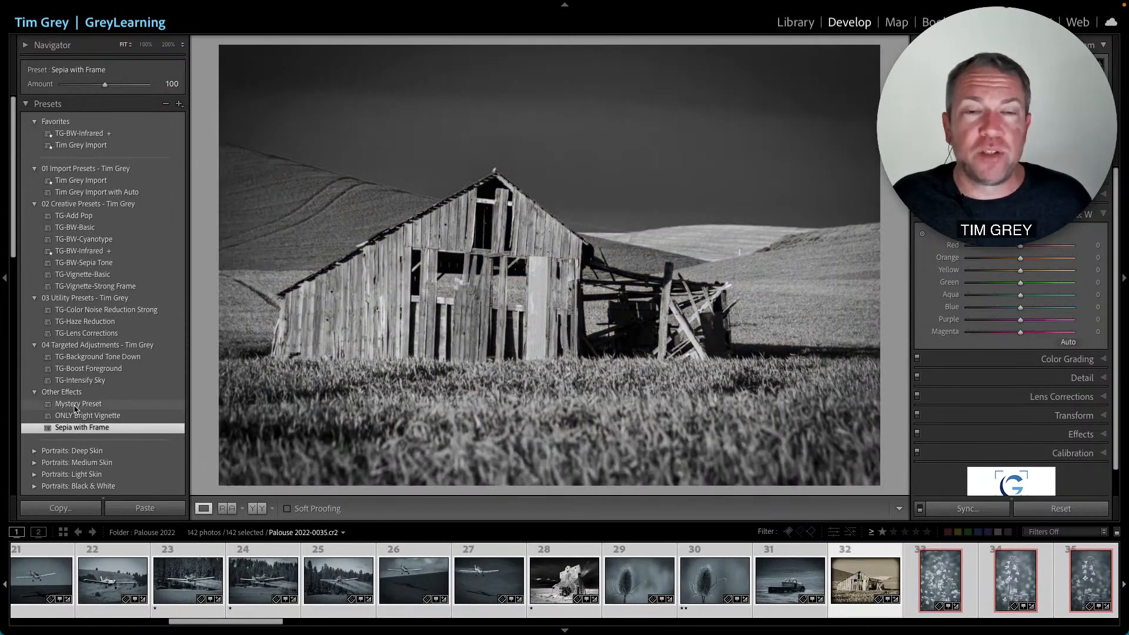
- Apply the Mystery Preset to the barn photo, then permanently delete that preset
left_click(75, 406)
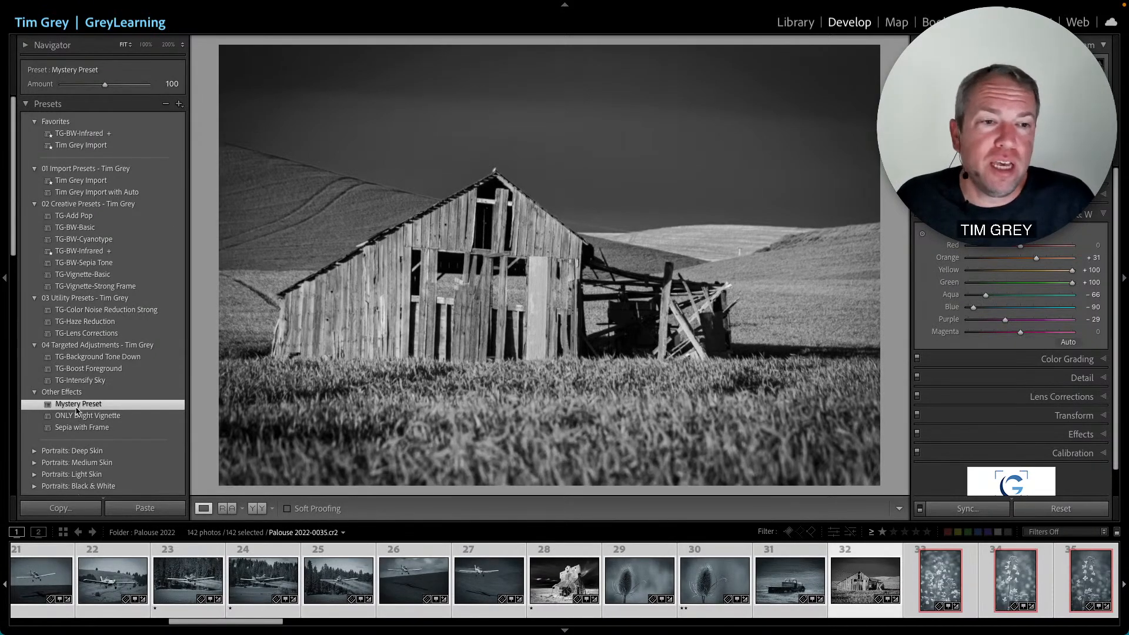
right_click(77, 406)
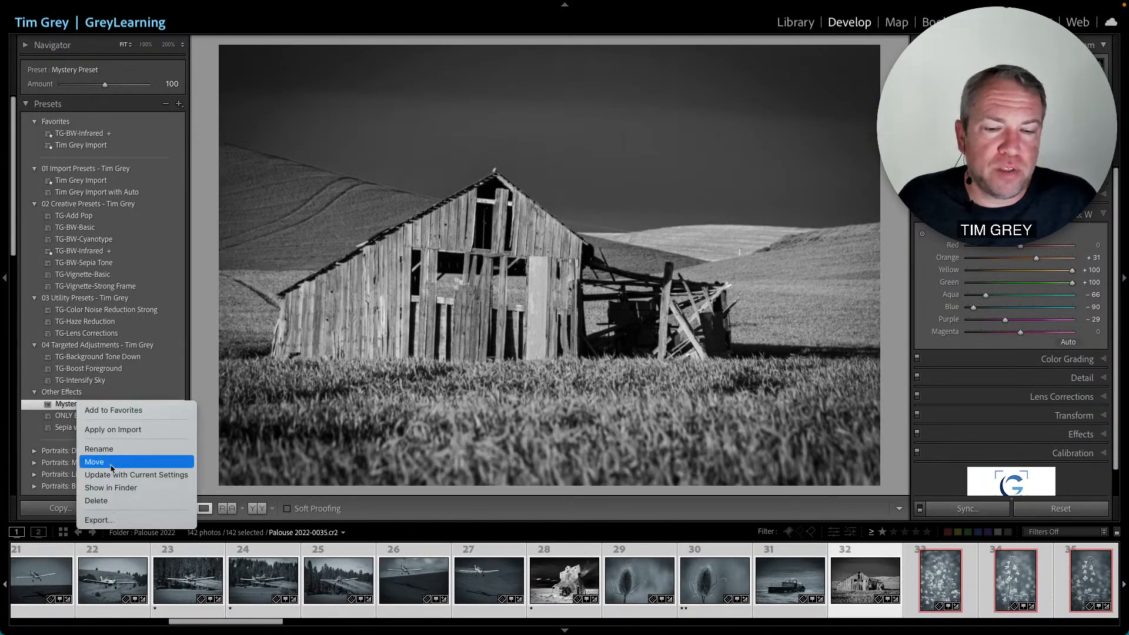
left_click(115, 501)
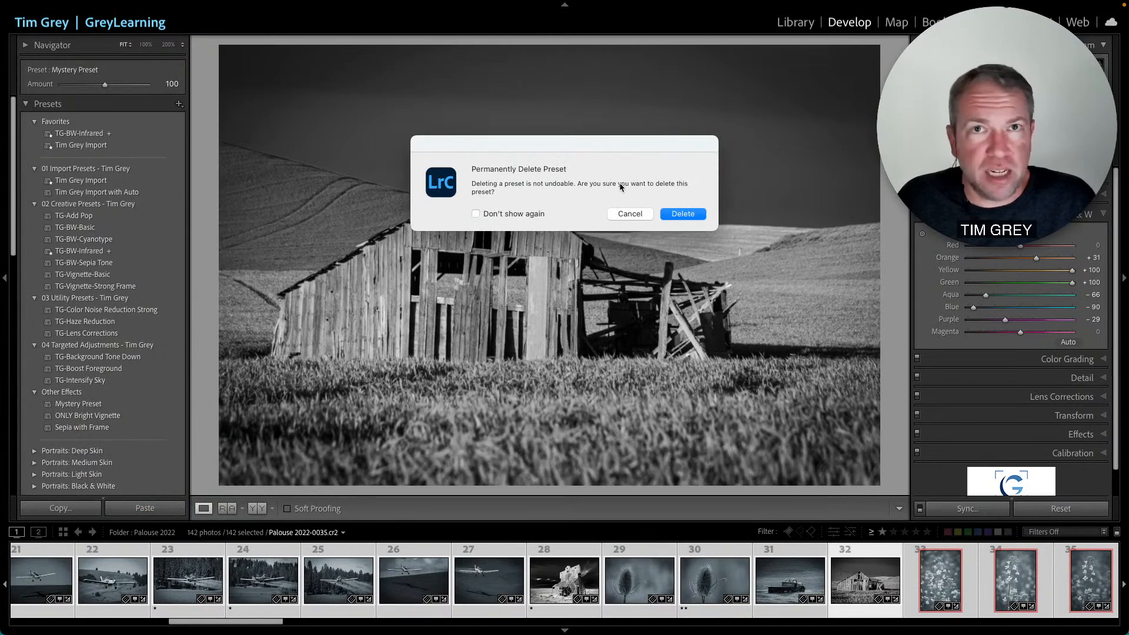
left_click(683, 214)
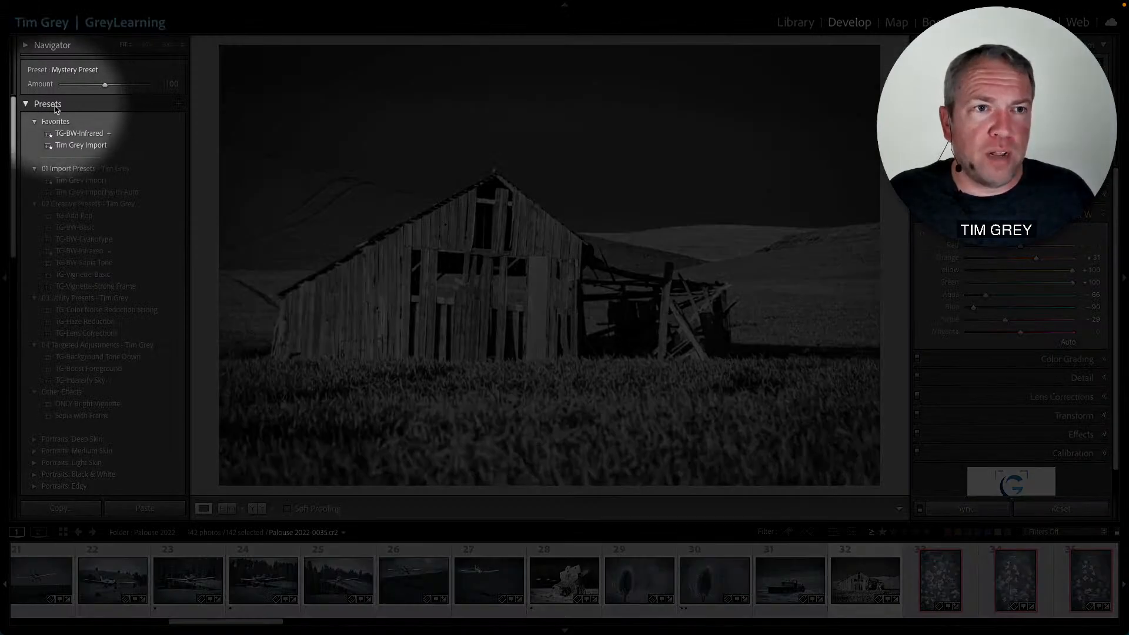
- Open Manage Presets and hide the six Portraits preset groups from Deep Skin through Group
left_click(180, 104)
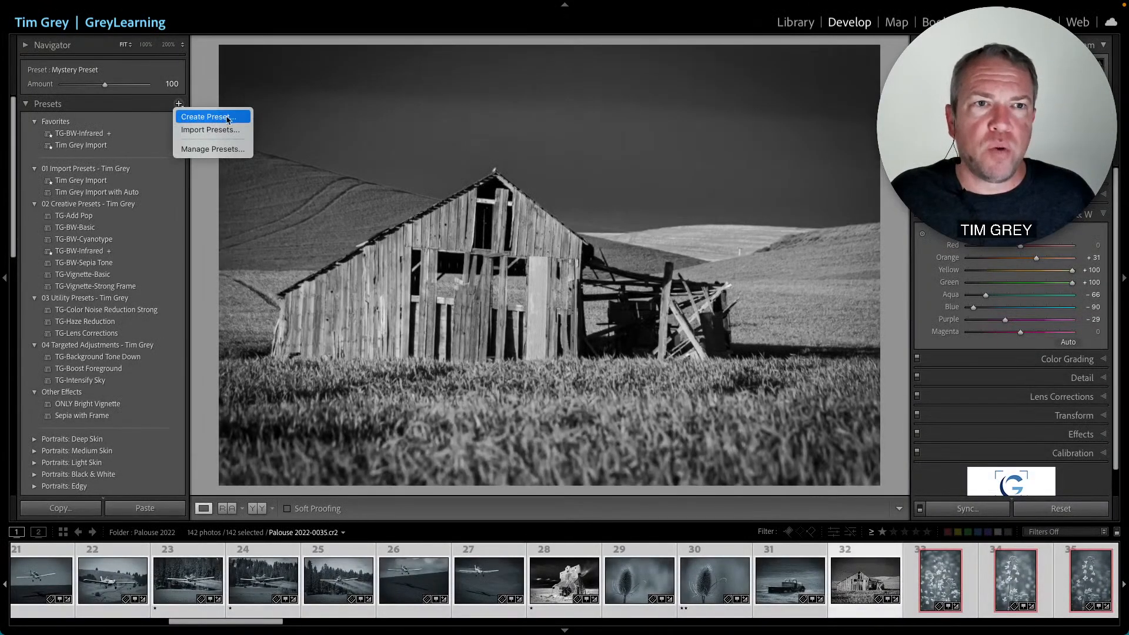
left_click(225, 151)
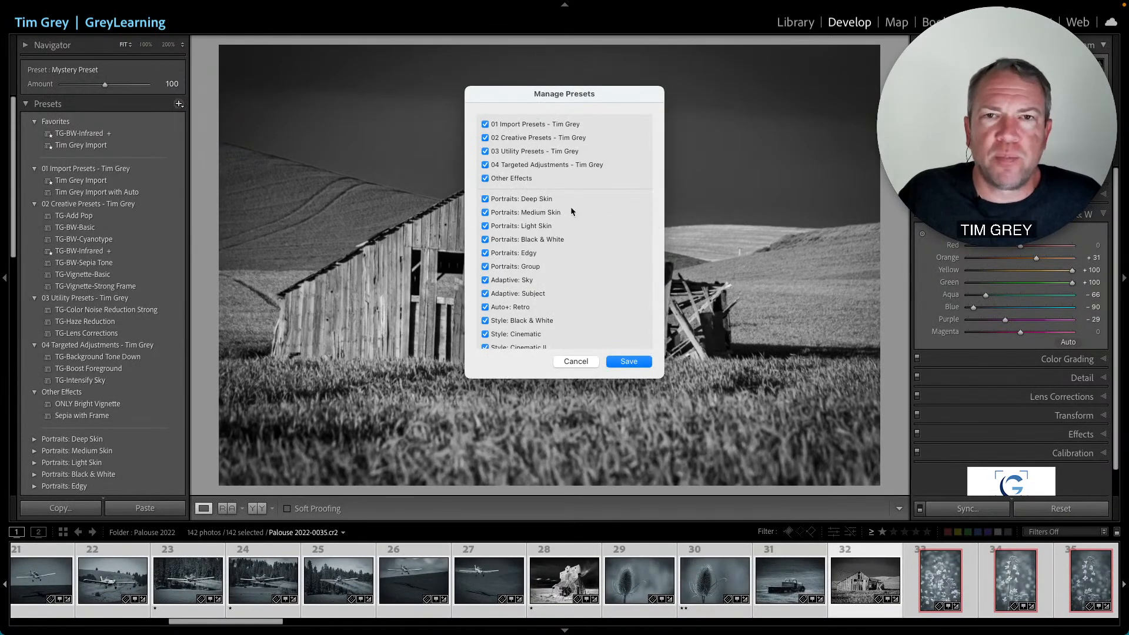
scroll(608, 189, "down", 15)
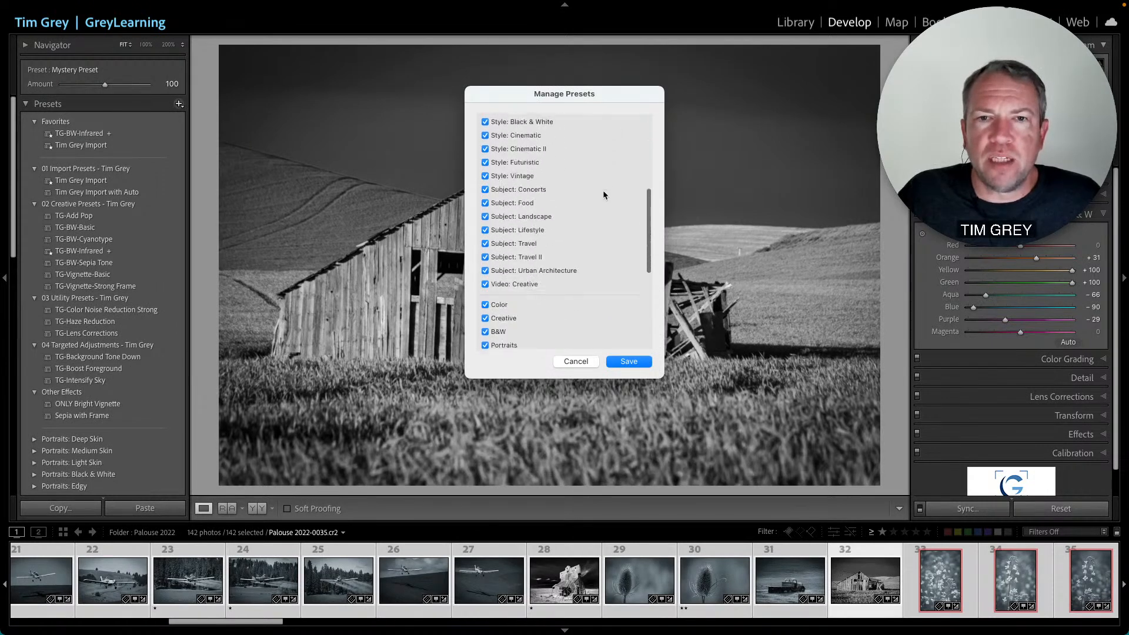
scroll(602, 189, "down", 3)
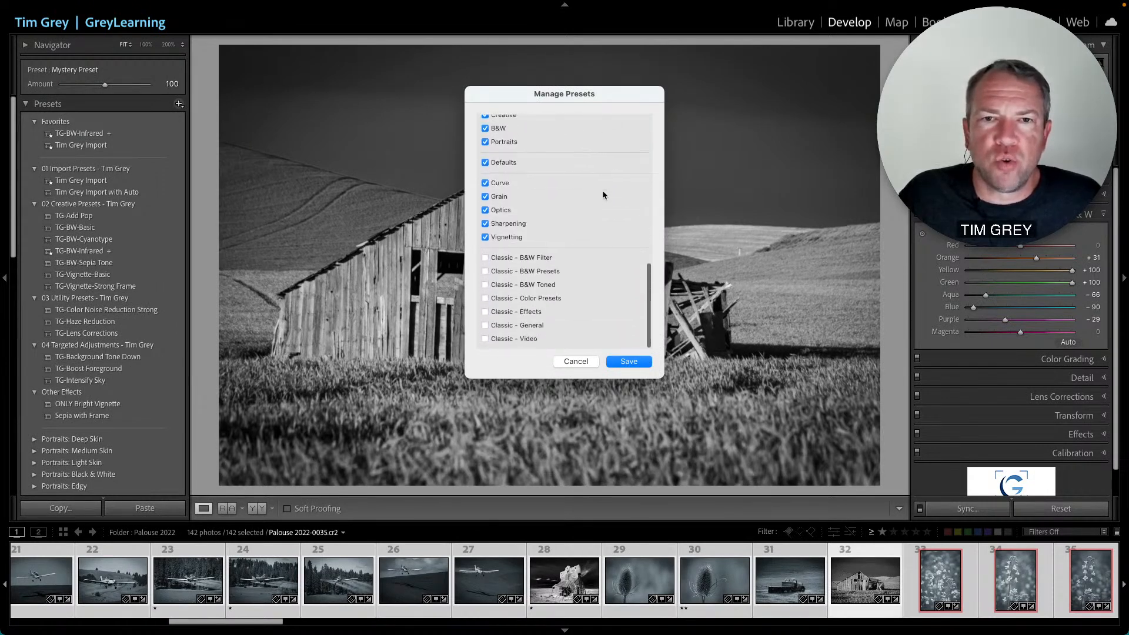
scroll(603, 189, "up", 5)
scroll(603, 189, "up", 15)
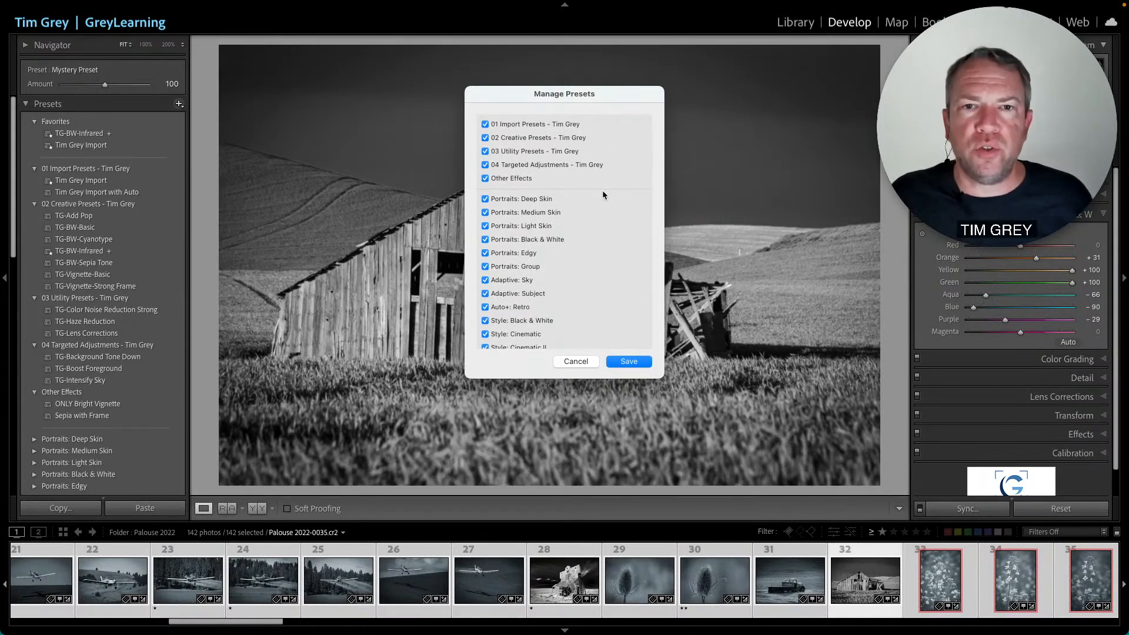
left_click(486, 199)
left_click(485, 213)
left_click(485, 226)
left_click(485, 240)
left_click(485, 253)
left_click(485, 267)
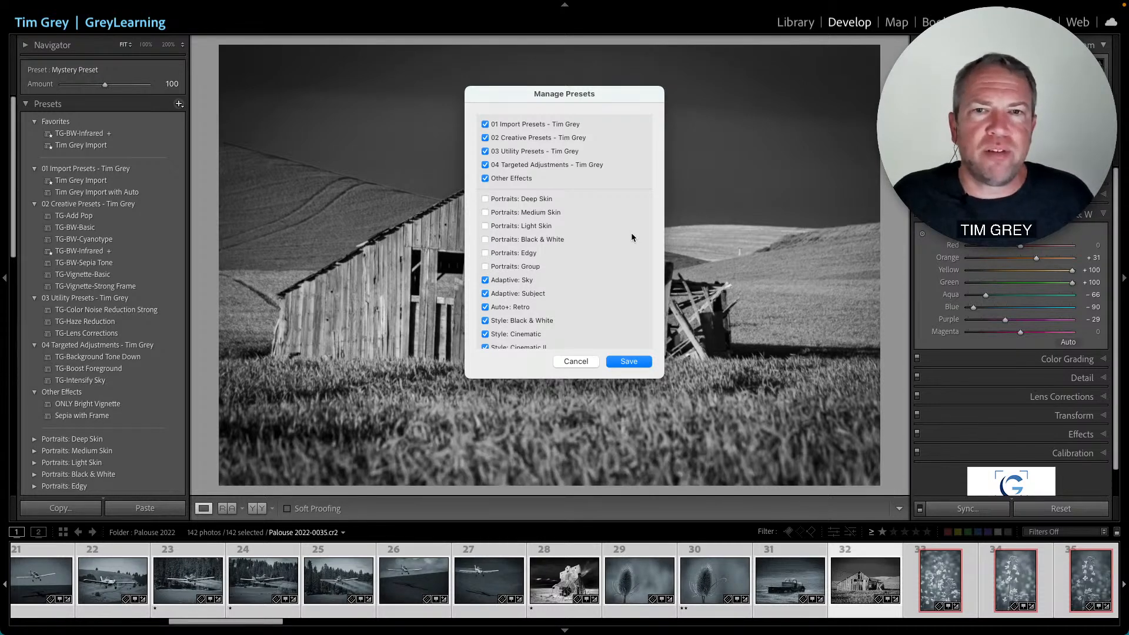
- Enable the Classic - B&W Filter preset group and save the preset visibility changes
scroll(628, 238, "down", 3)
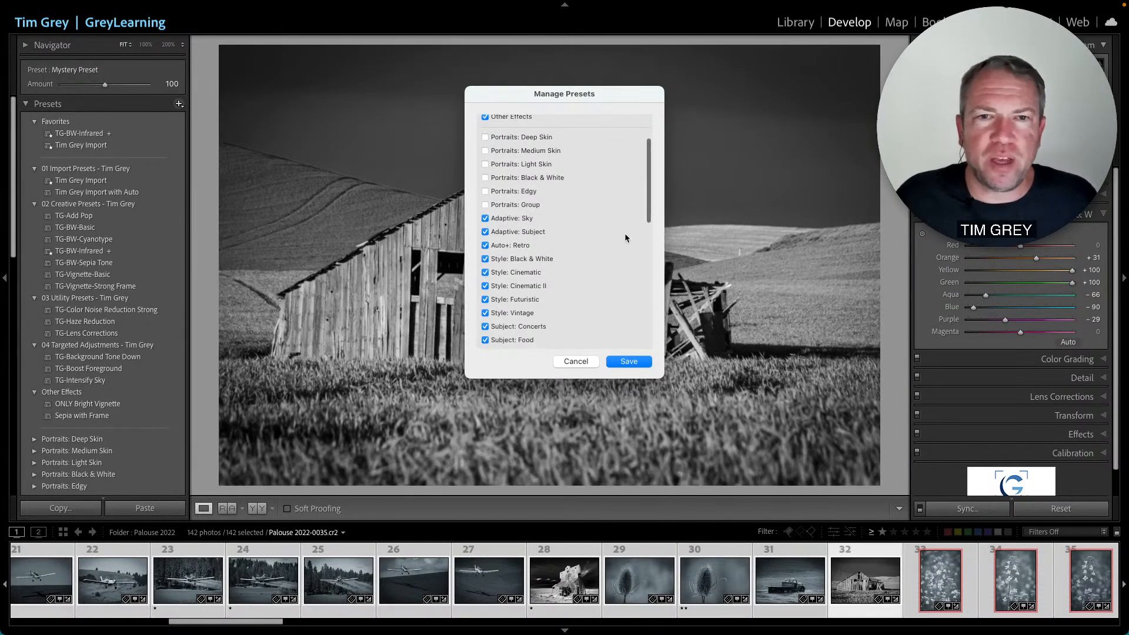
scroll(625, 238, "down", 3)
scroll(616, 245, "down", 4)
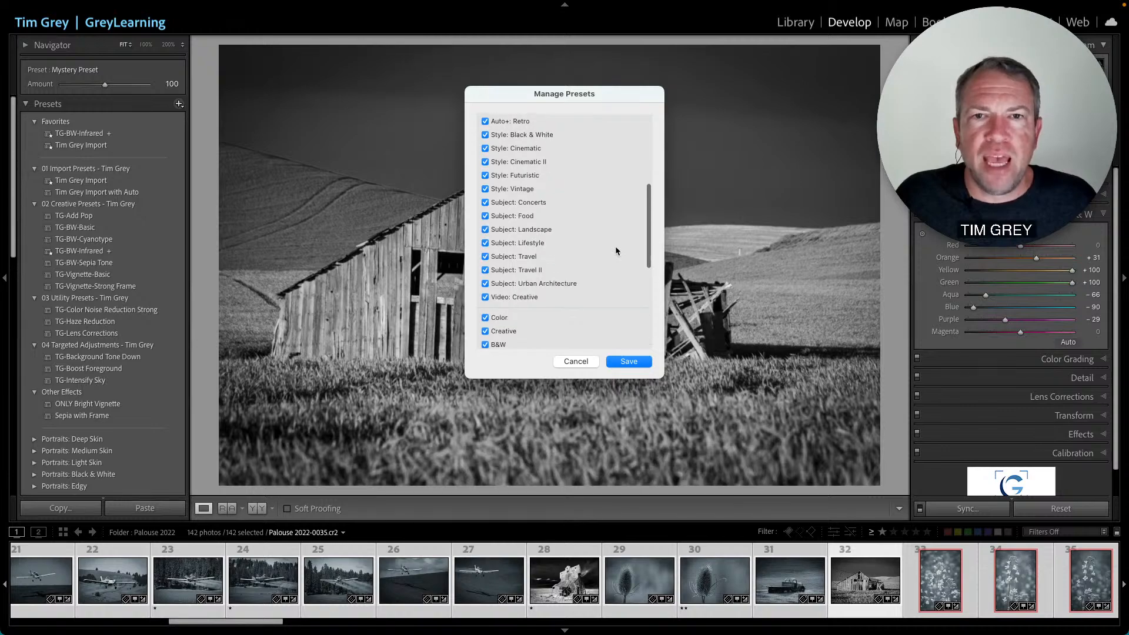
scroll(559, 278, "down", 5)
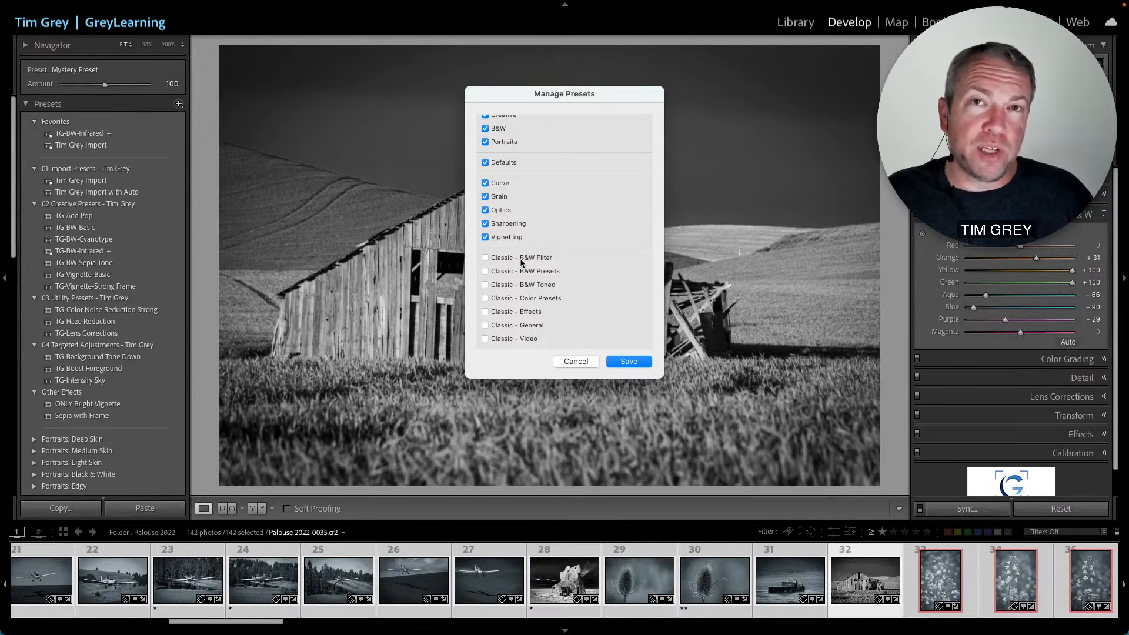
left_click(485, 258)
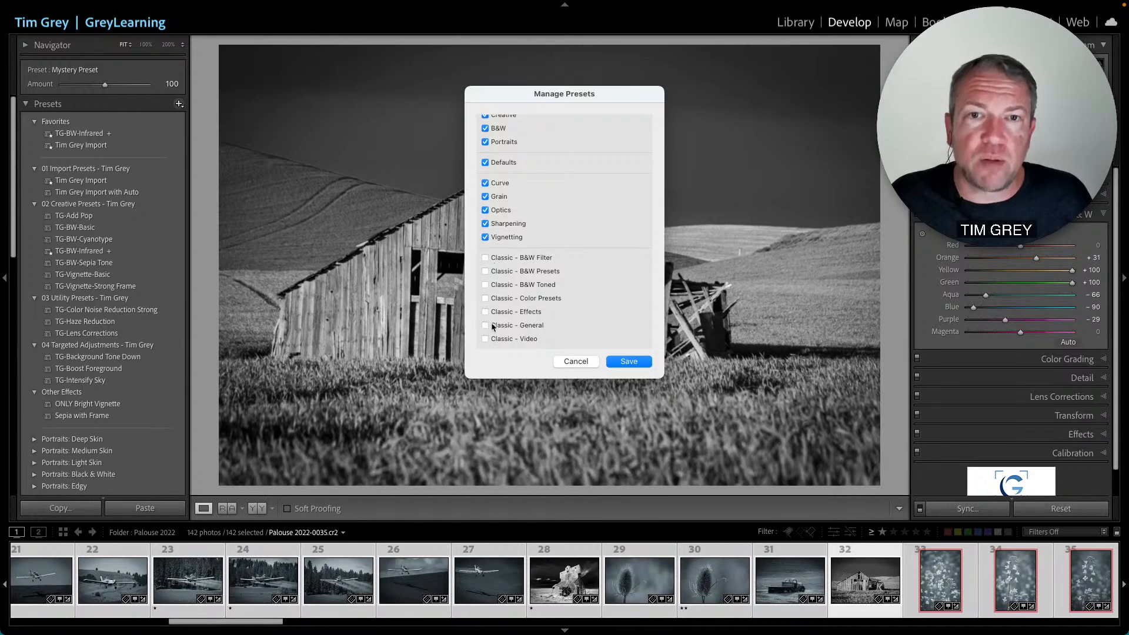
left_click(485, 257)
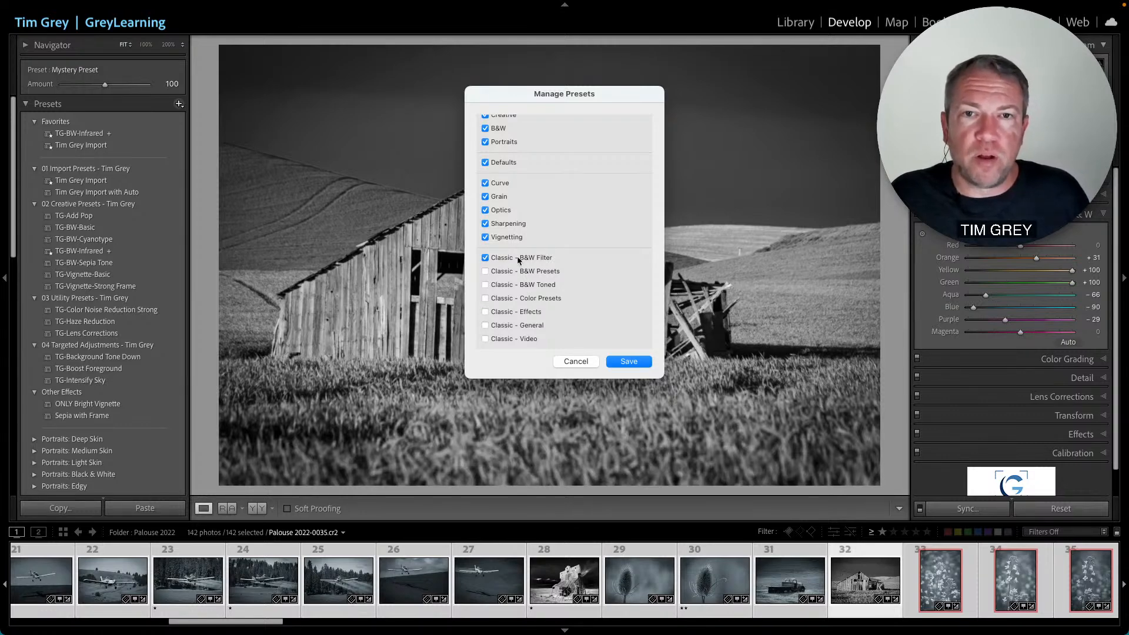
scroll(519, 259, "up", 15)
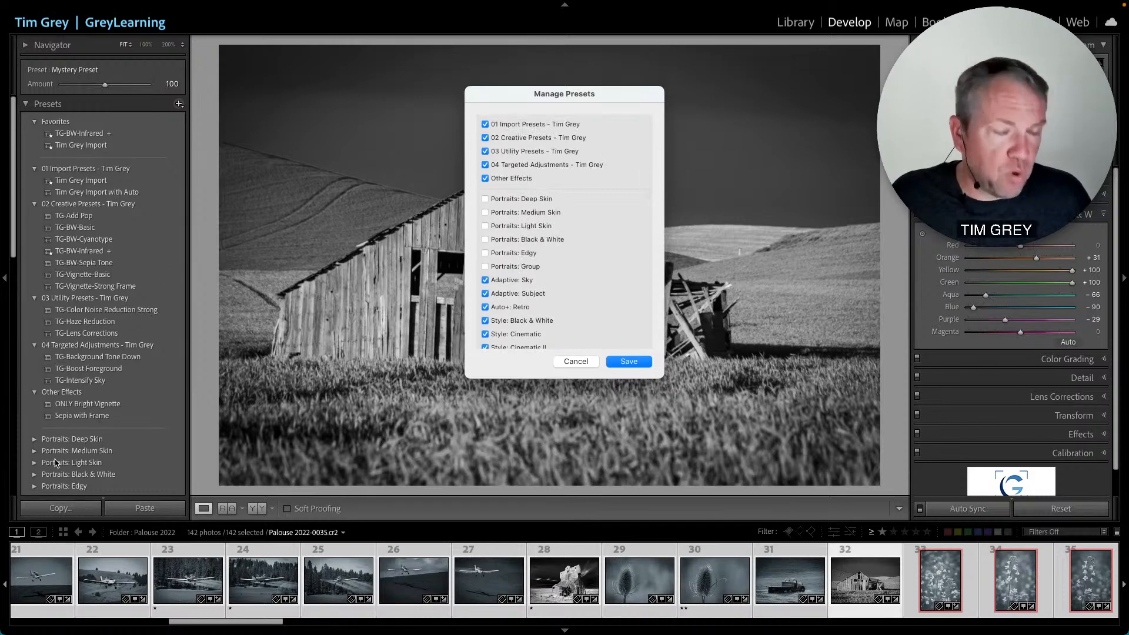
scroll(601, 313, "down", 2)
scroll(600, 311, "down", 10)
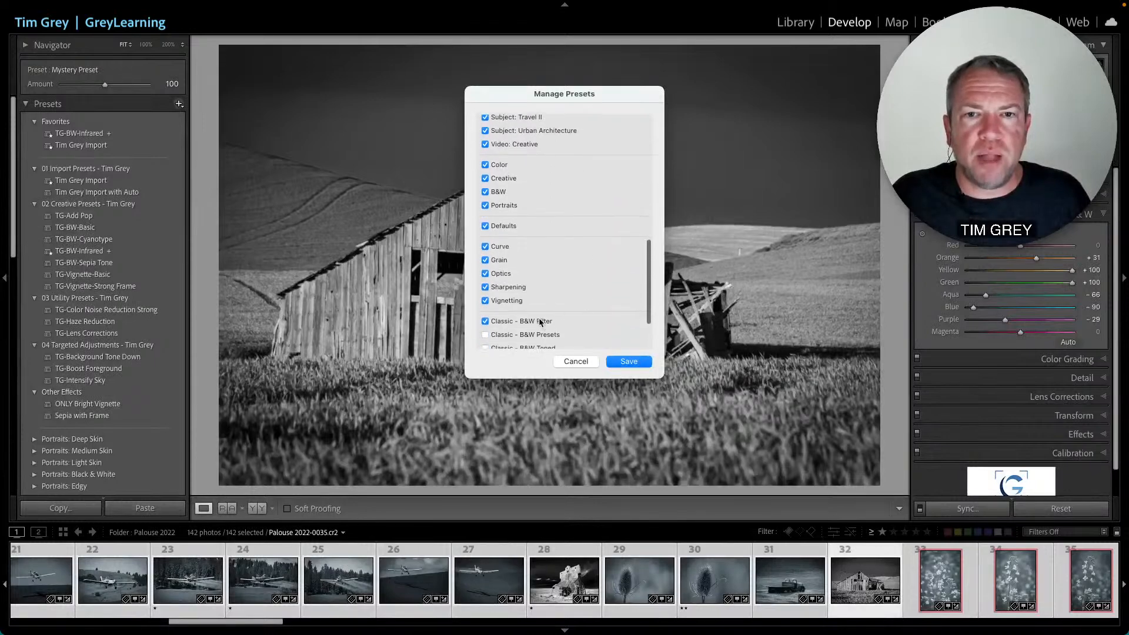
left_click(628, 362)
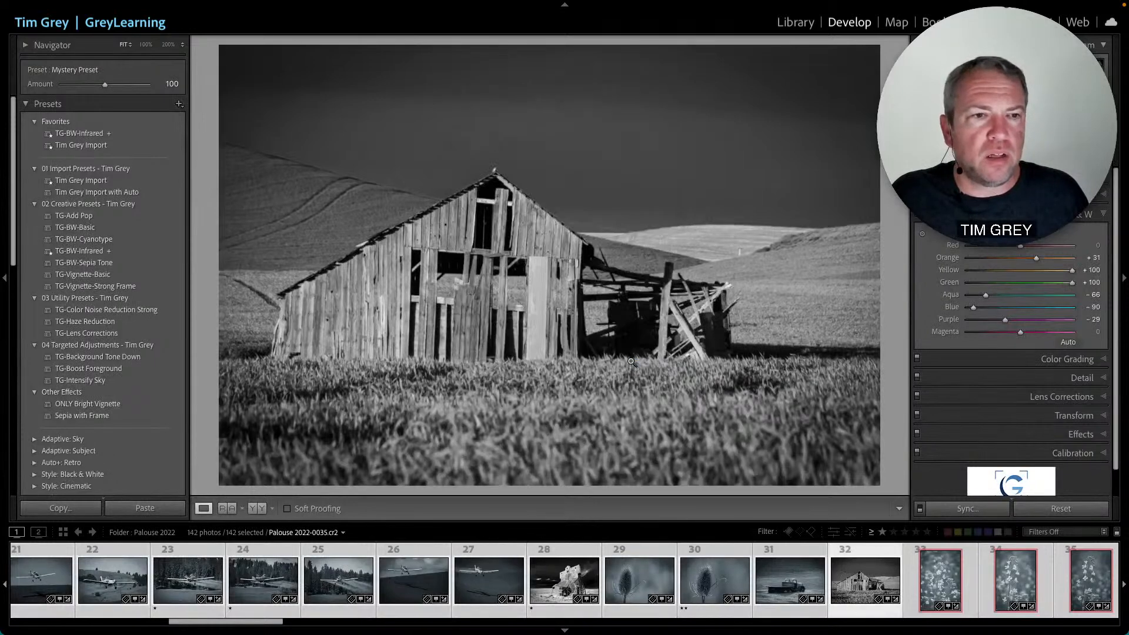
- Expand the Classic - B&W Filter group in the presets list to review its presets, then collapse it
scroll(114, 311, "down", 10)
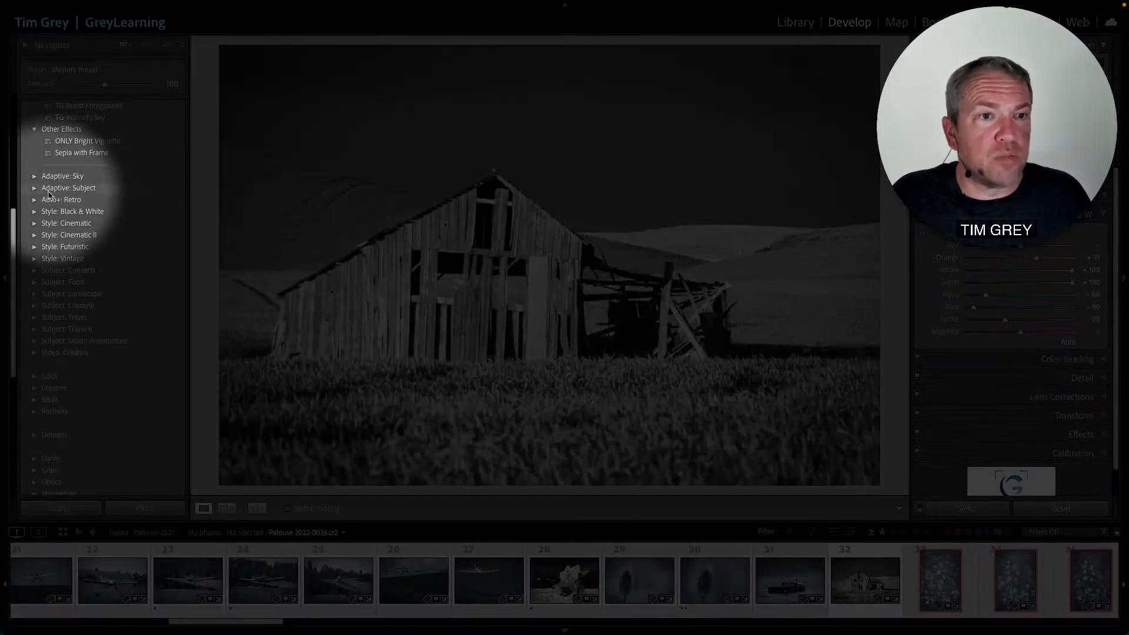
scroll(88, 317, "down", 4)
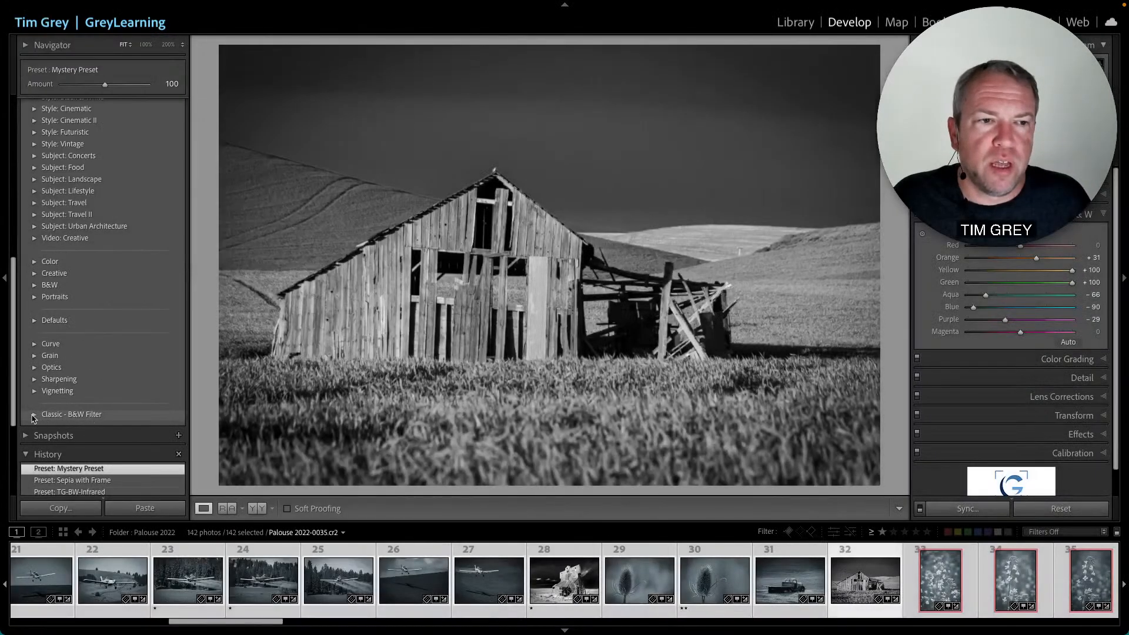
left_click(33, 416)
scroll(142, 406, "down", 3)
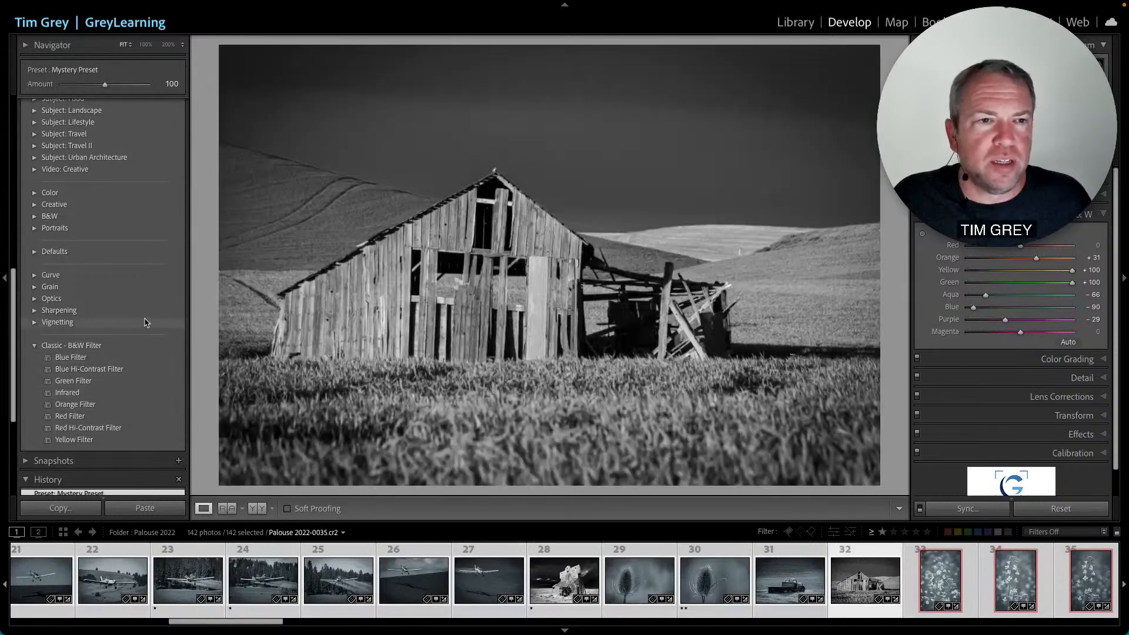
left_click(34, 346)
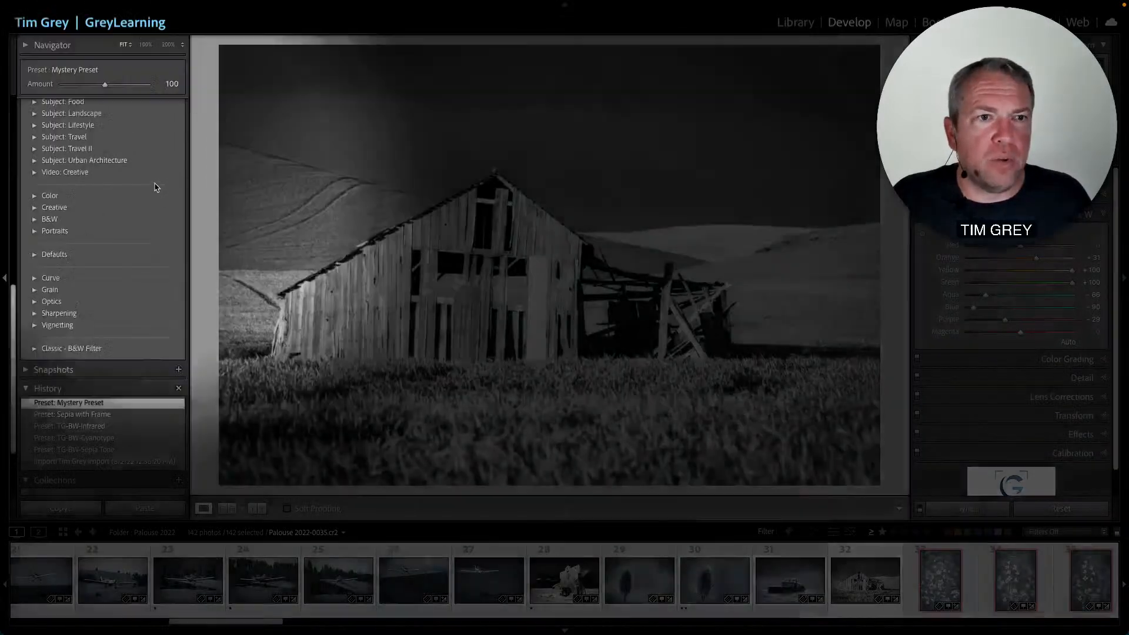
- Open Manage Presets, hide the Classic - B&W Filter preset group again and save the change
scroll(157, 185, "up", 10)
scroll(157, 187, "up", 2)
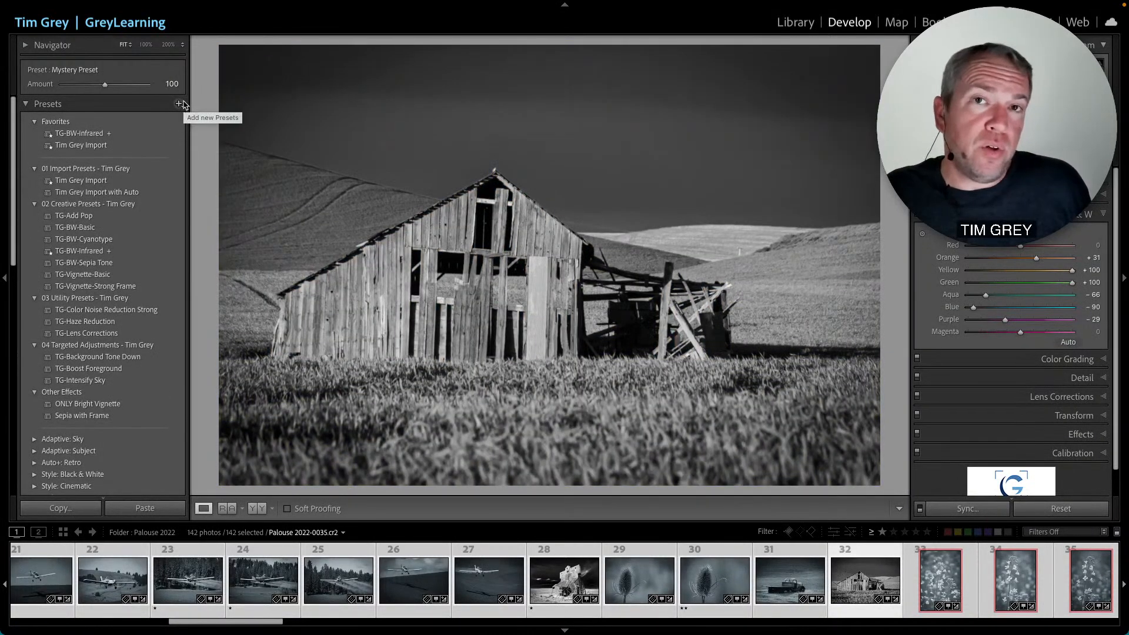
left_click(180, 104)
left_click(201, 151)
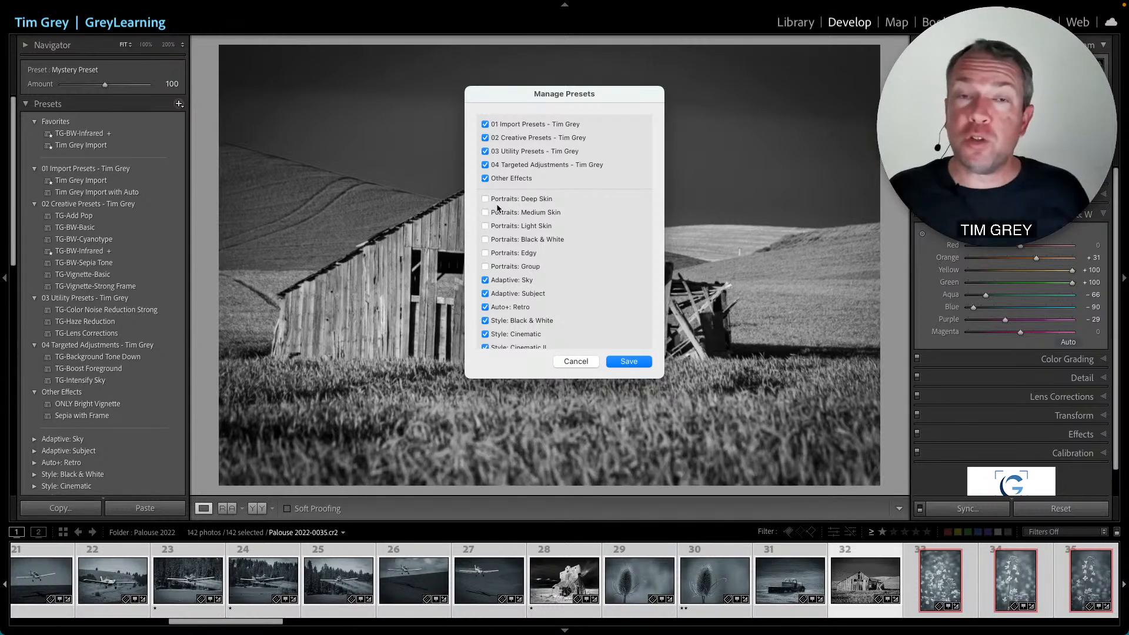
scroll(514, 246, "down", 10)
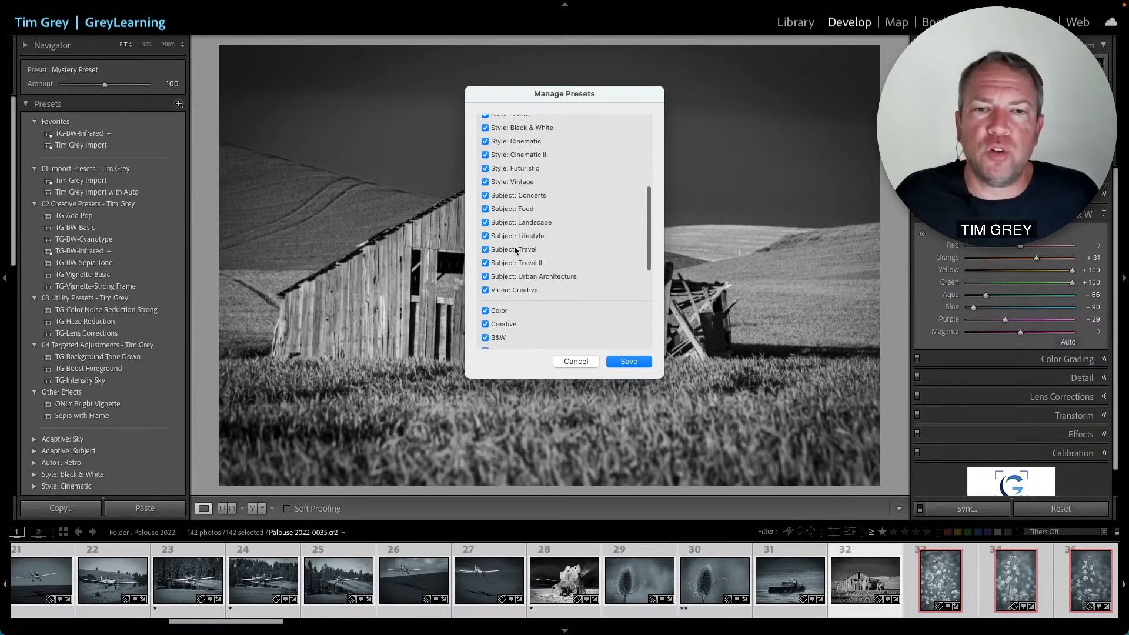
scroll(516, 290, "down", 3)
left_click(486, 258)
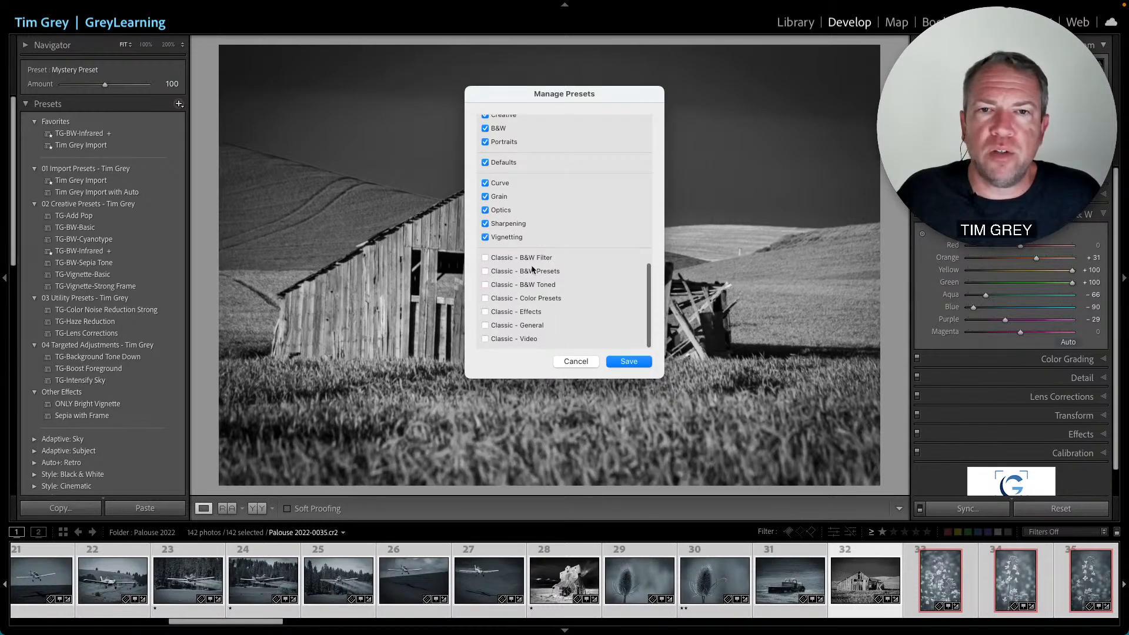
left_click(628, 361)
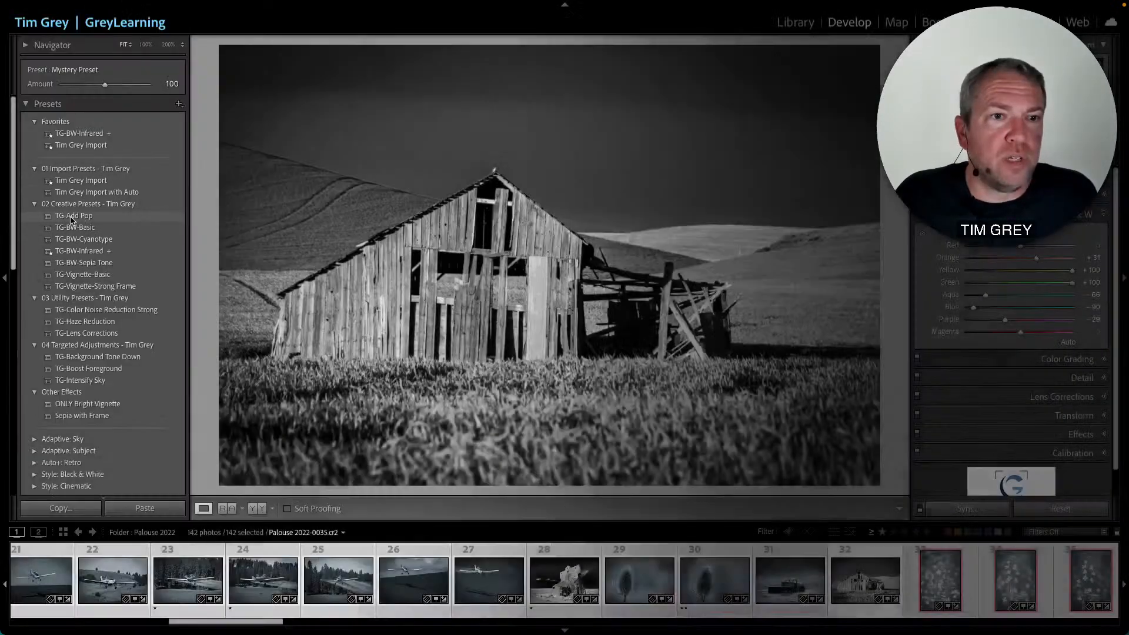
- Reveal the TG-Add Pop preset file in Finder and browse its ImportedSettings folder and the Downloads folder
right_click(71, 217)
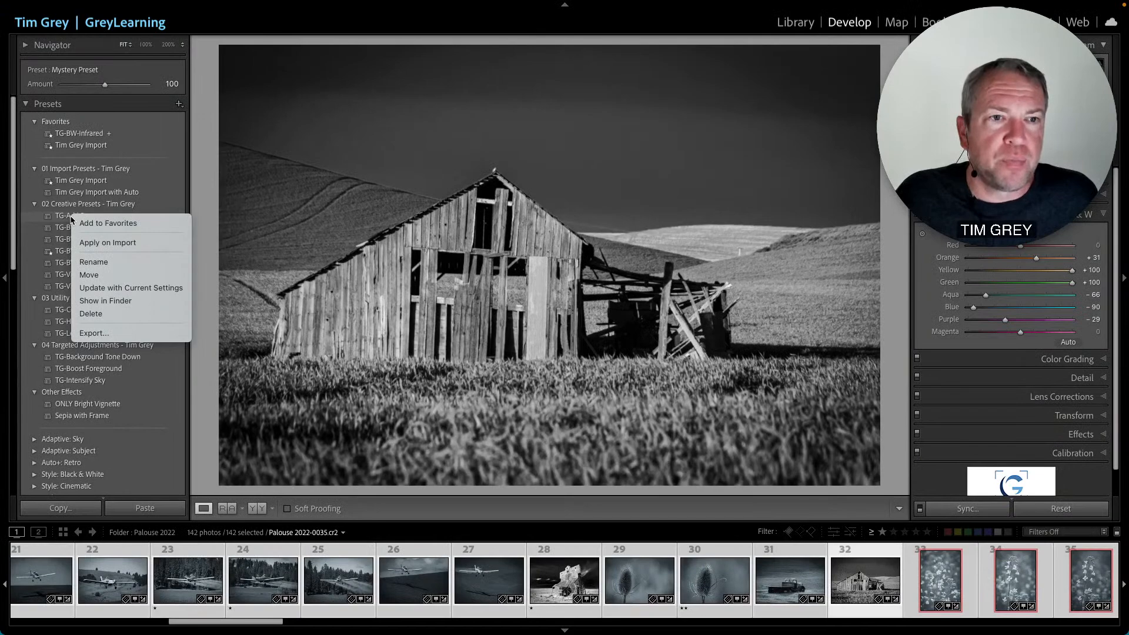
left_click(152, 301)
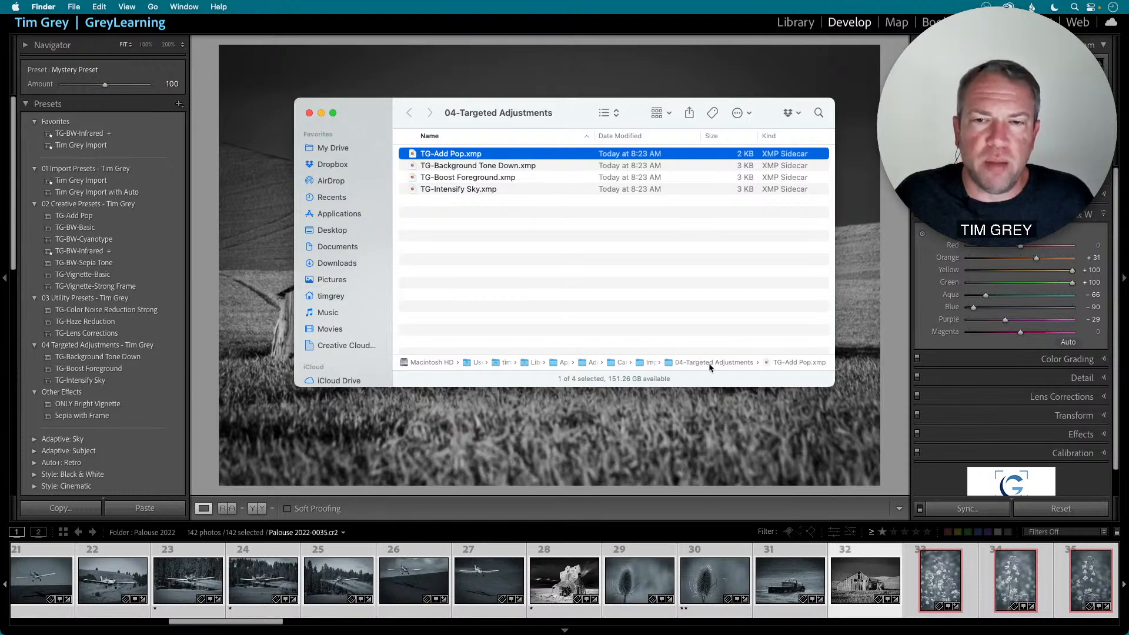
double_click(653, 361)
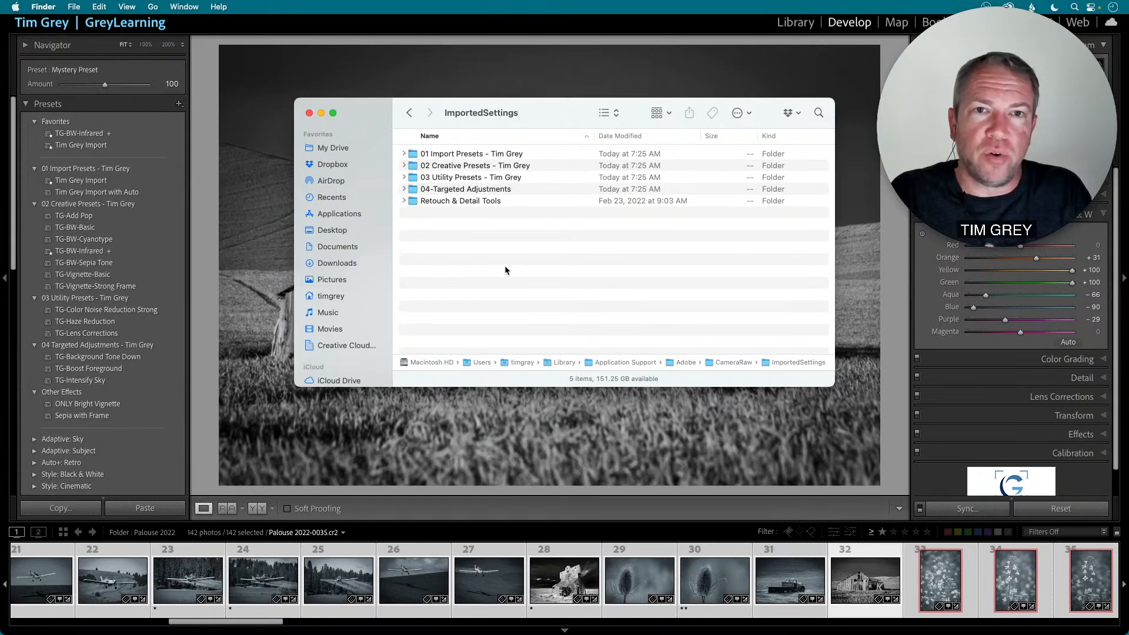
left_click(341, 266)
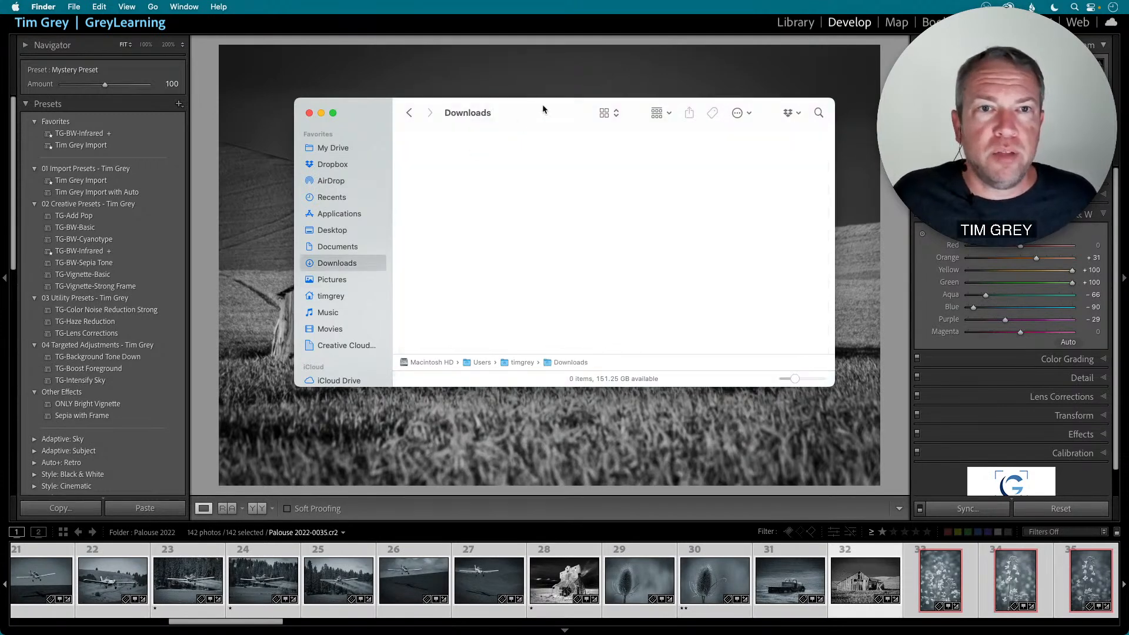
left_click(200, 273)
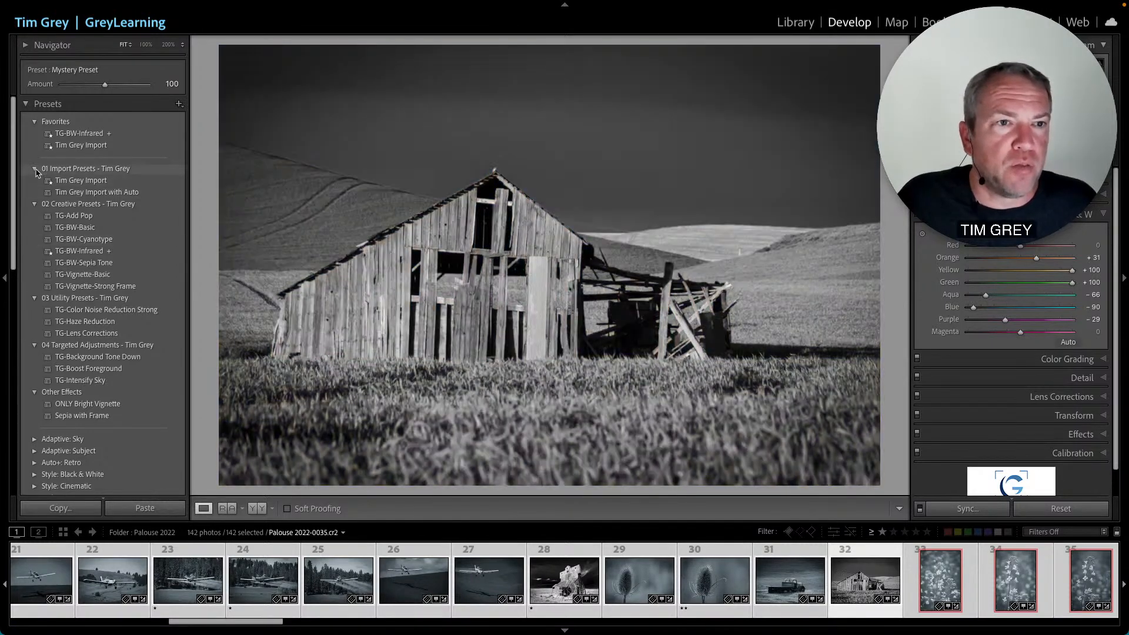
- Export the 01 Import Presets - Tim Grey group as a zip file to the Downloads folder
left_click(35, 168)
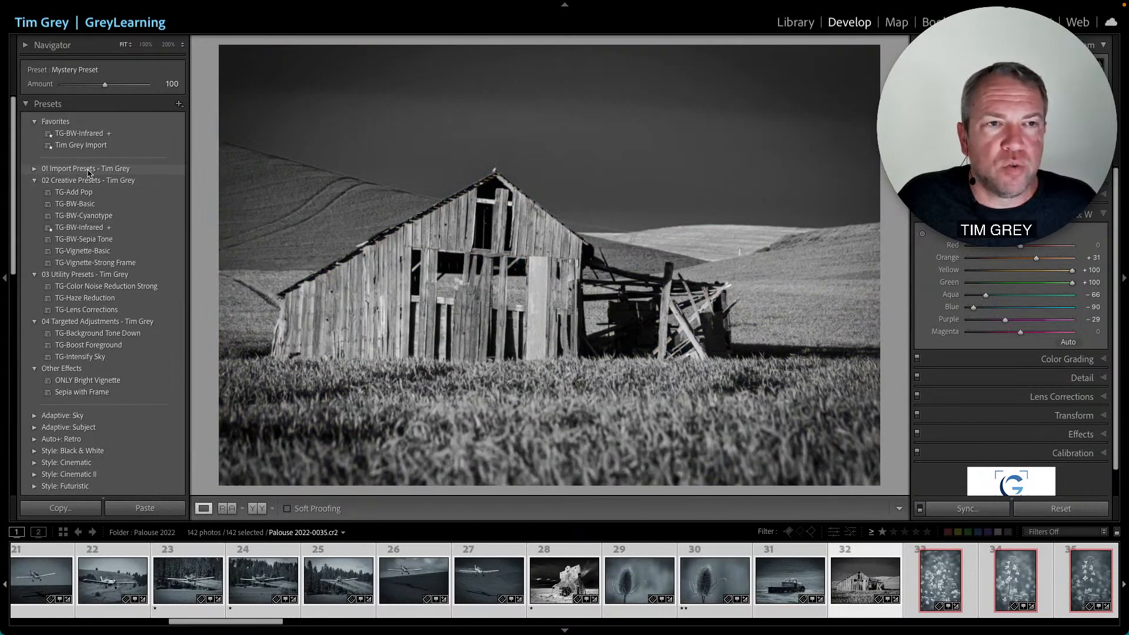
left_click(35, 169)
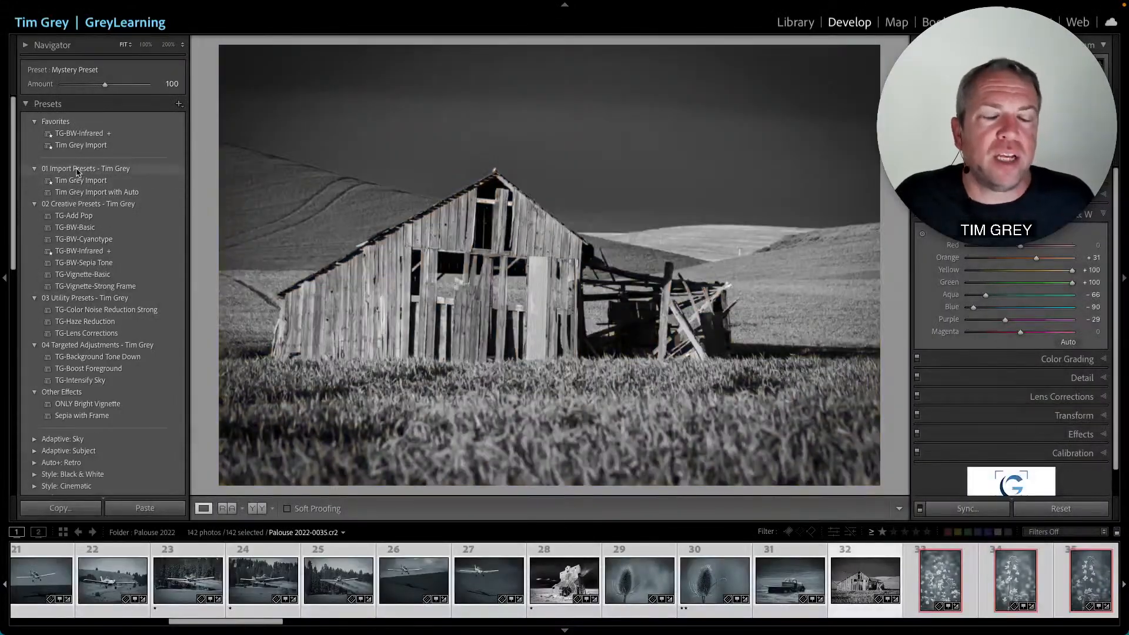
right_click(77, 170)
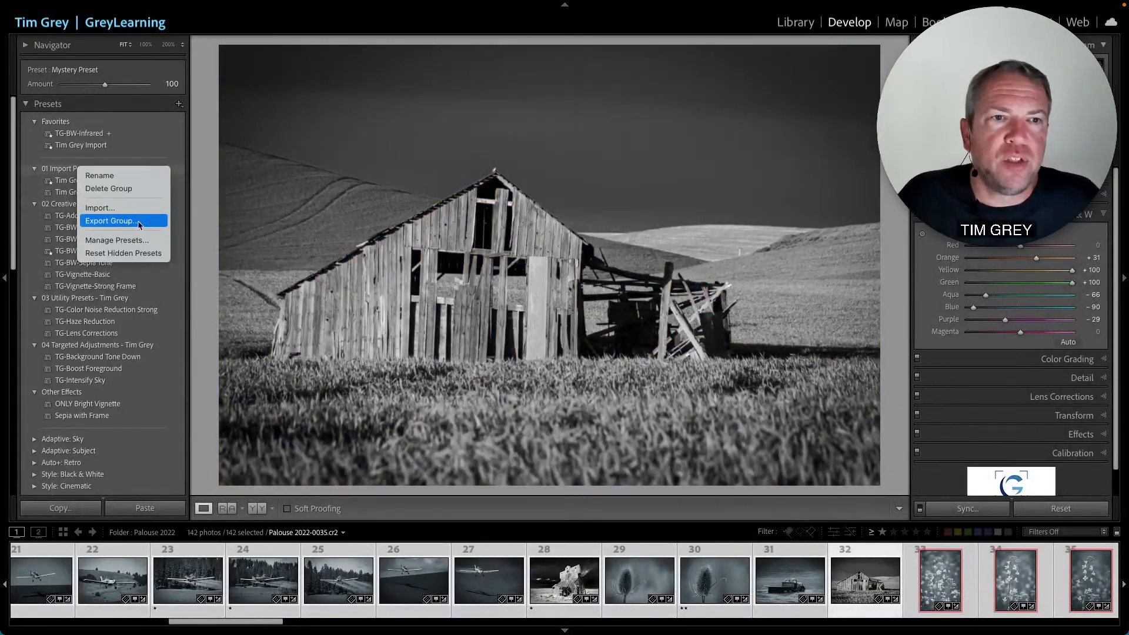
left_click(109, 222)
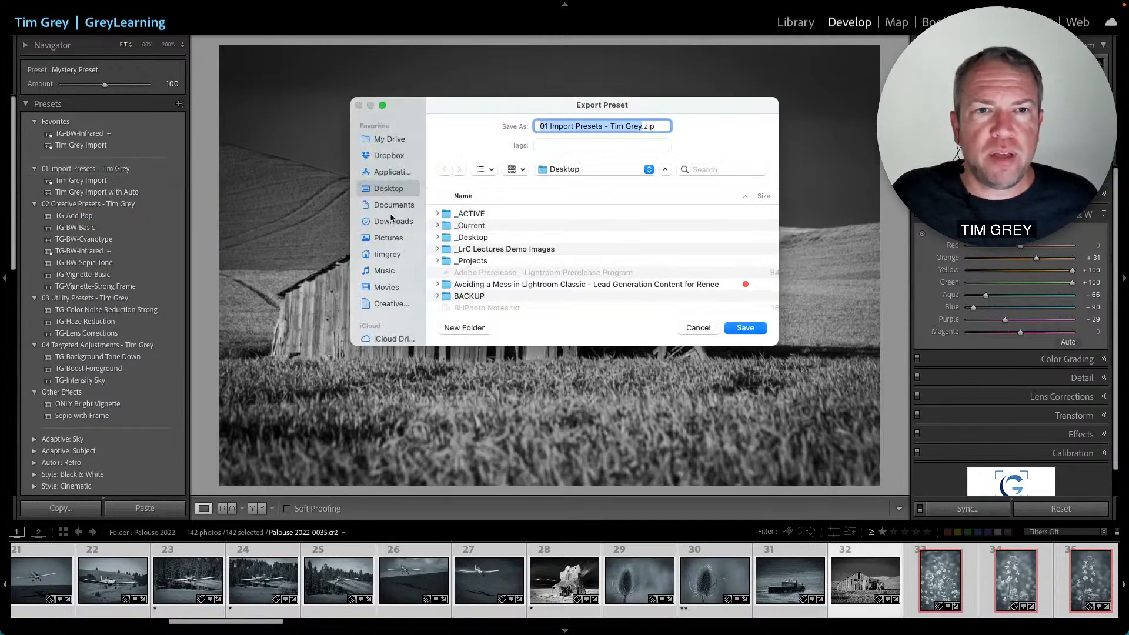
left_click(391, 222)
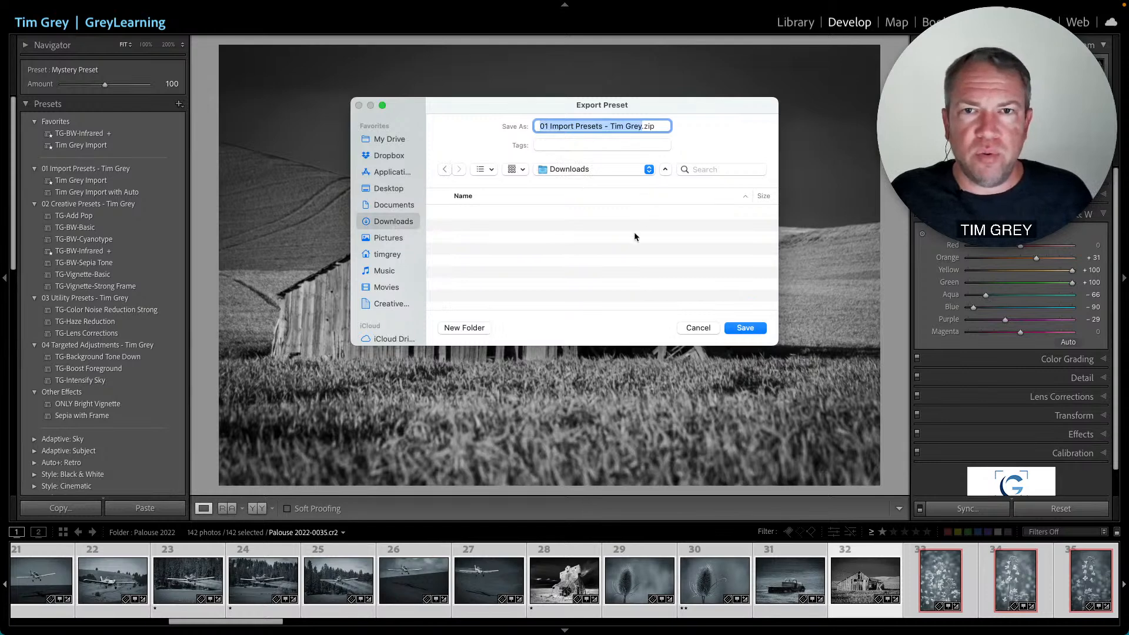
left_click(745, 328)
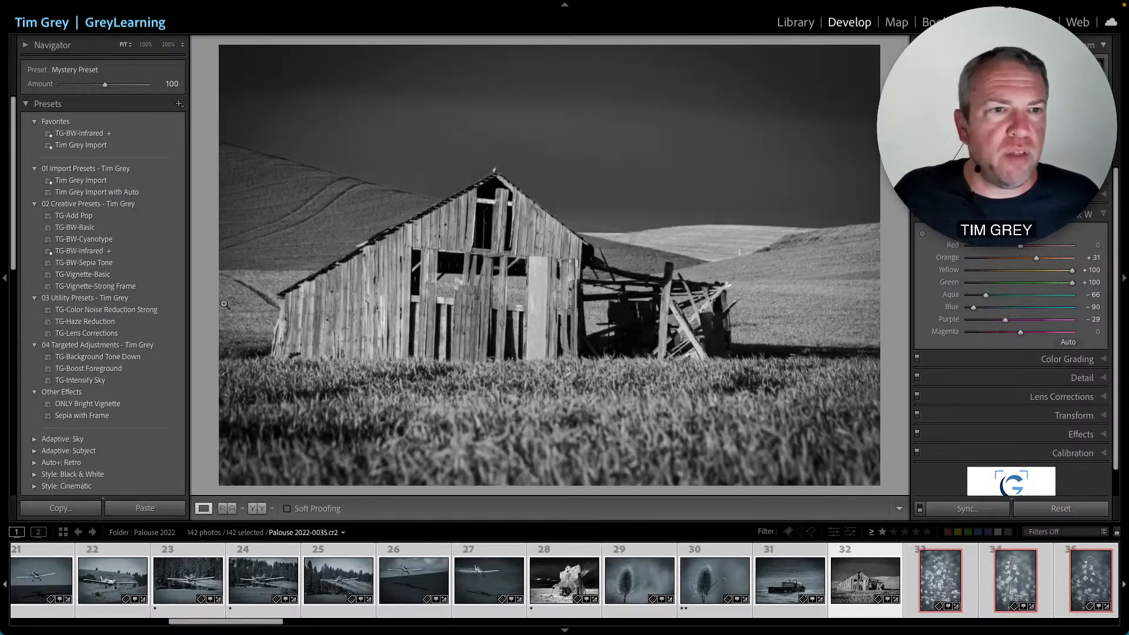
- Export the 02 Creative Presets - Tim Grey group as a zip file to Downloads
right_click(63, 204)
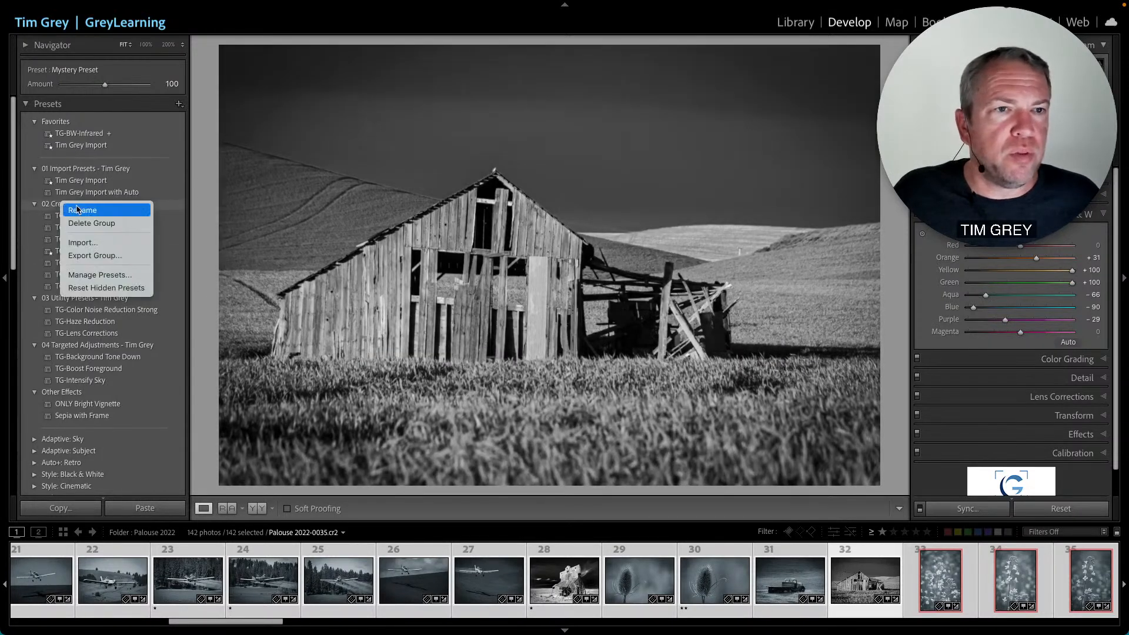
left_click(104, 257)
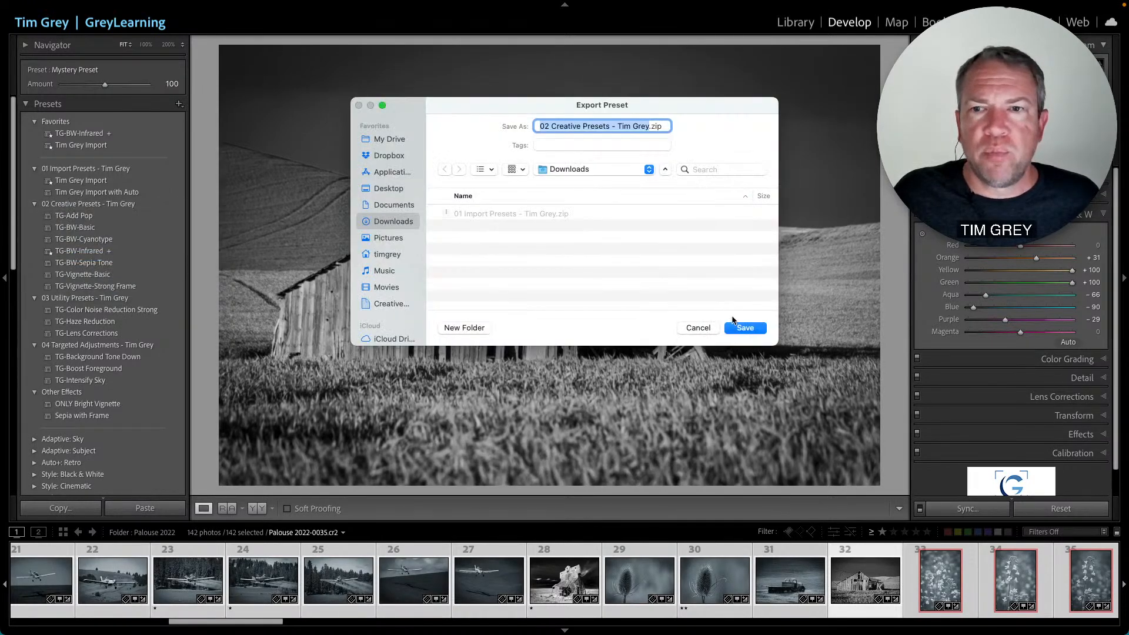
left_click(745, 328)
- Export the 03 Utility Presets - Tim Grey group as a zip file to Downloads
right_click(86, 298)
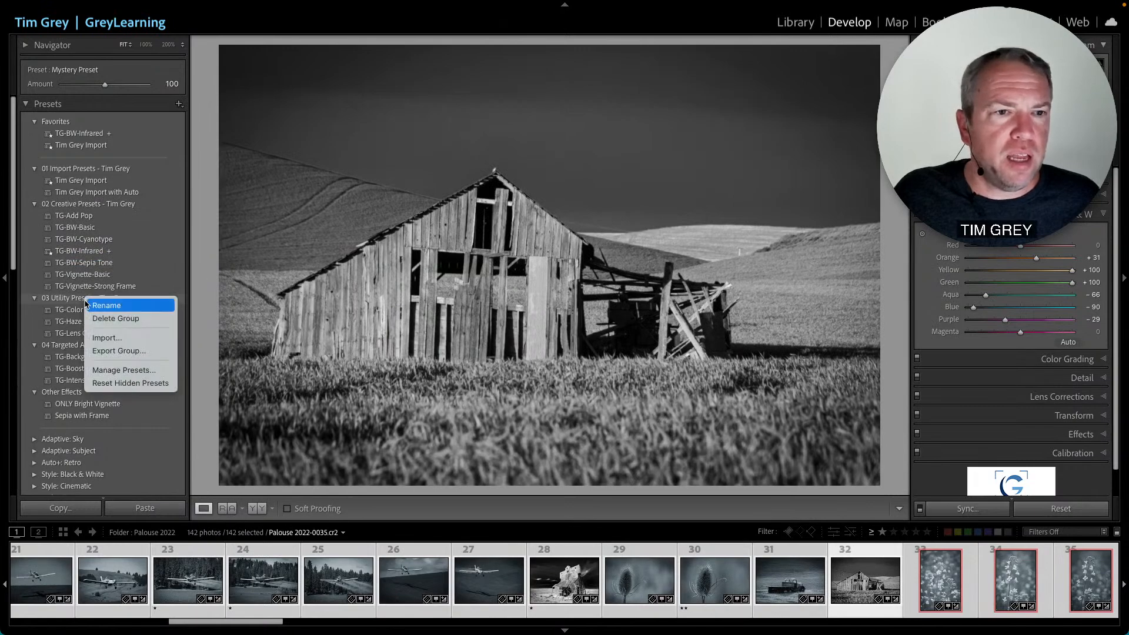
left_click(121, 351)
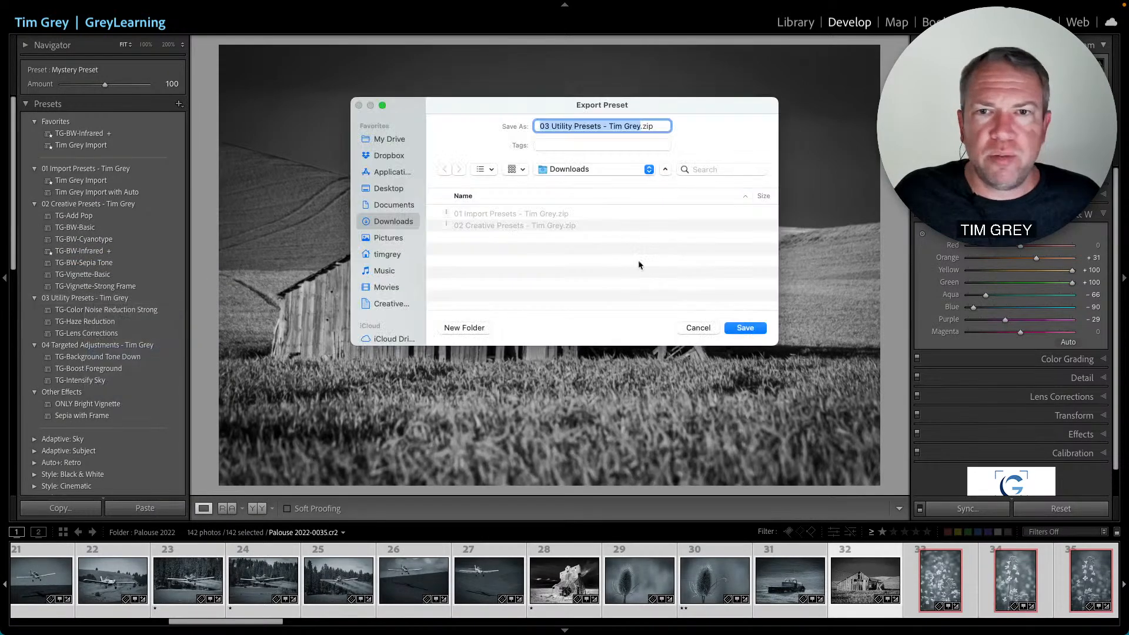
left_click(745, 327)
- Export the 04 Targeted Adjustments - Tim Grey group to Downloads and view the exported zip files in Finder
right_click(65, 345)
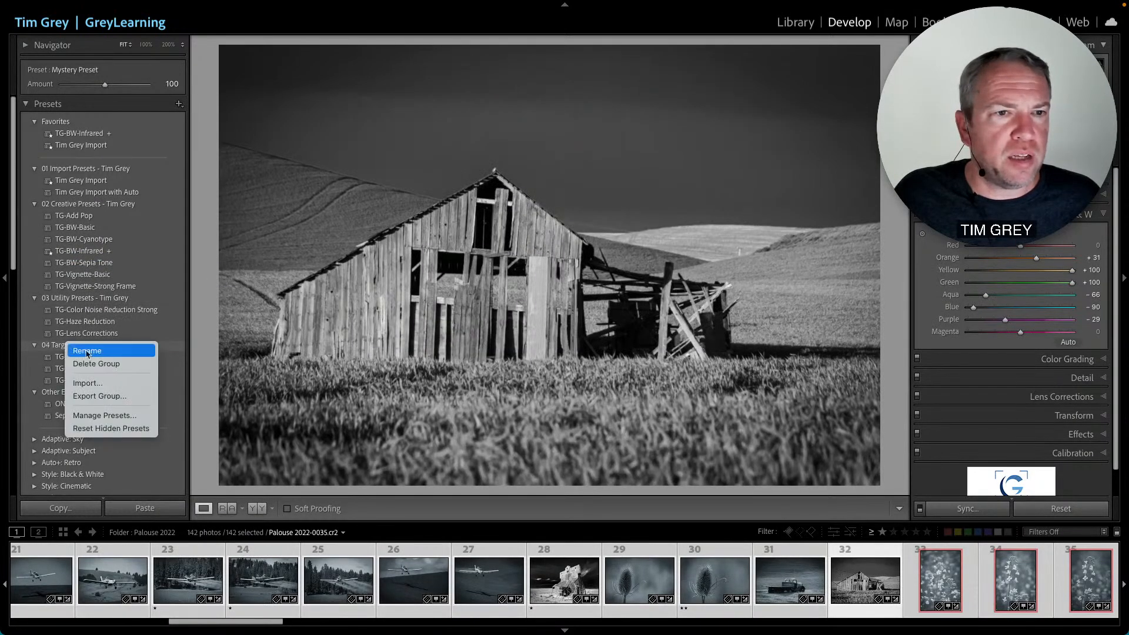
left_click(135, 395)
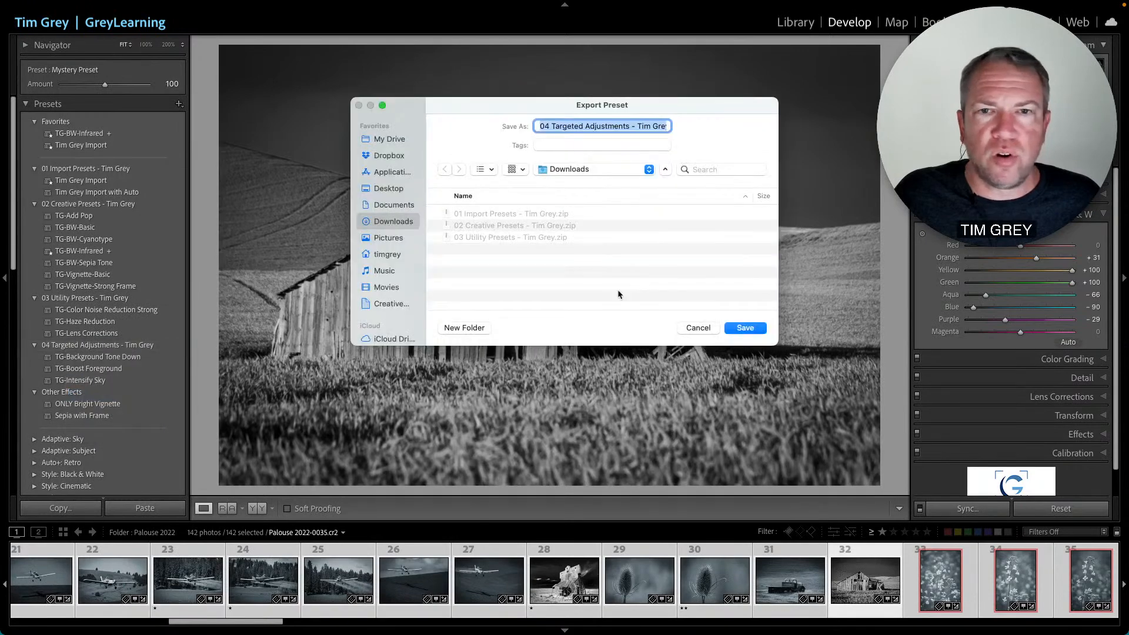
left_click(742, 327)
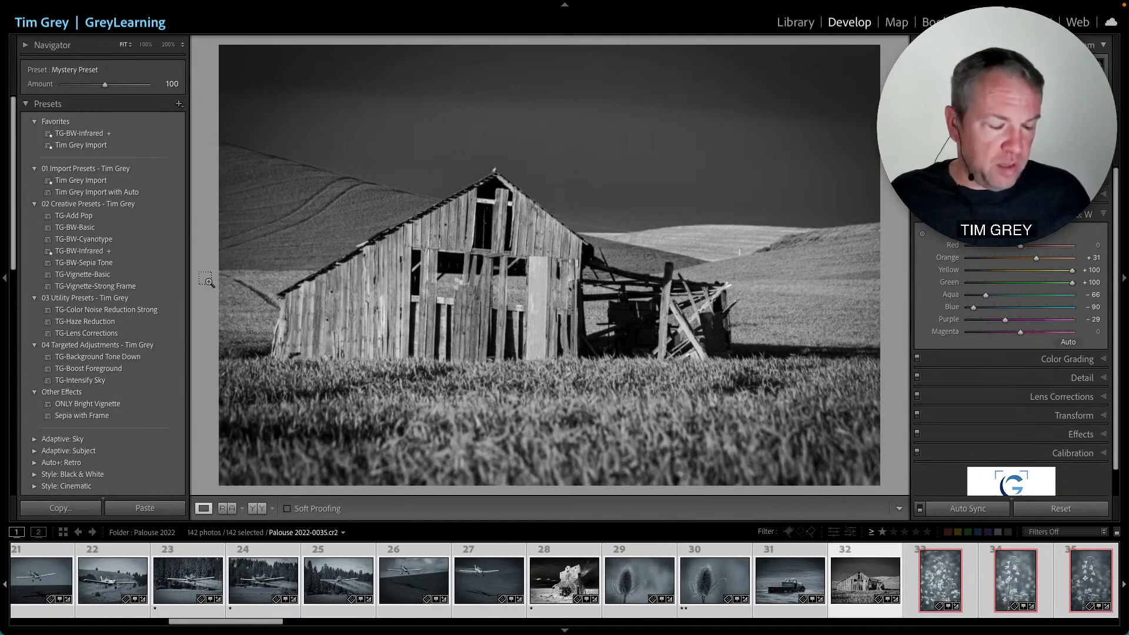
key("super+Tab")
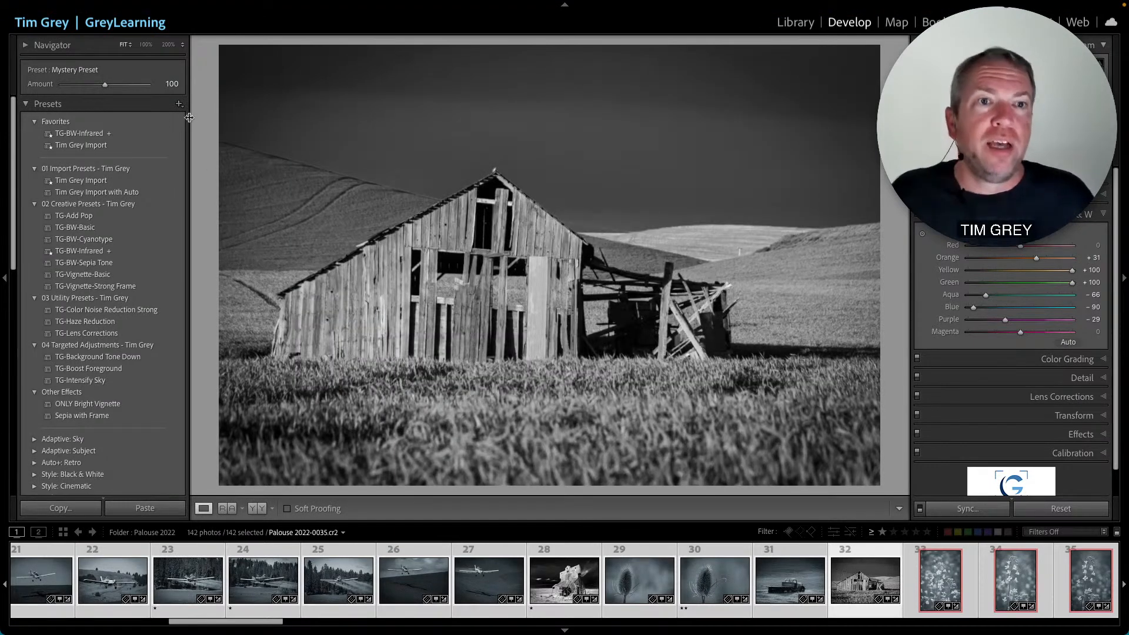
left_click(180, 104)
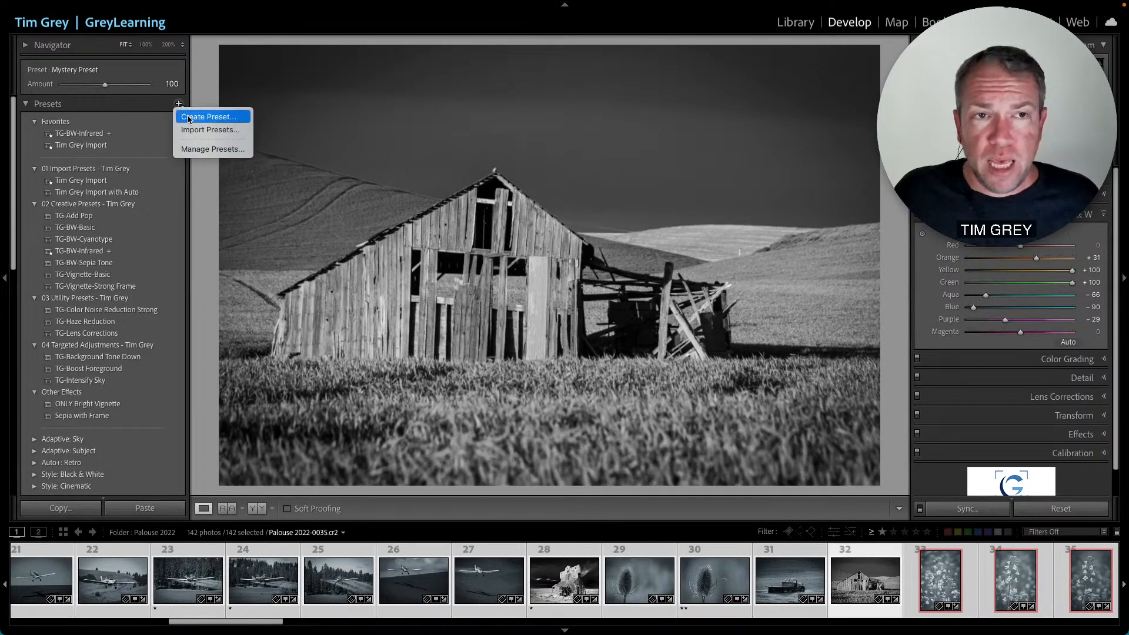
left_click(206, 130)
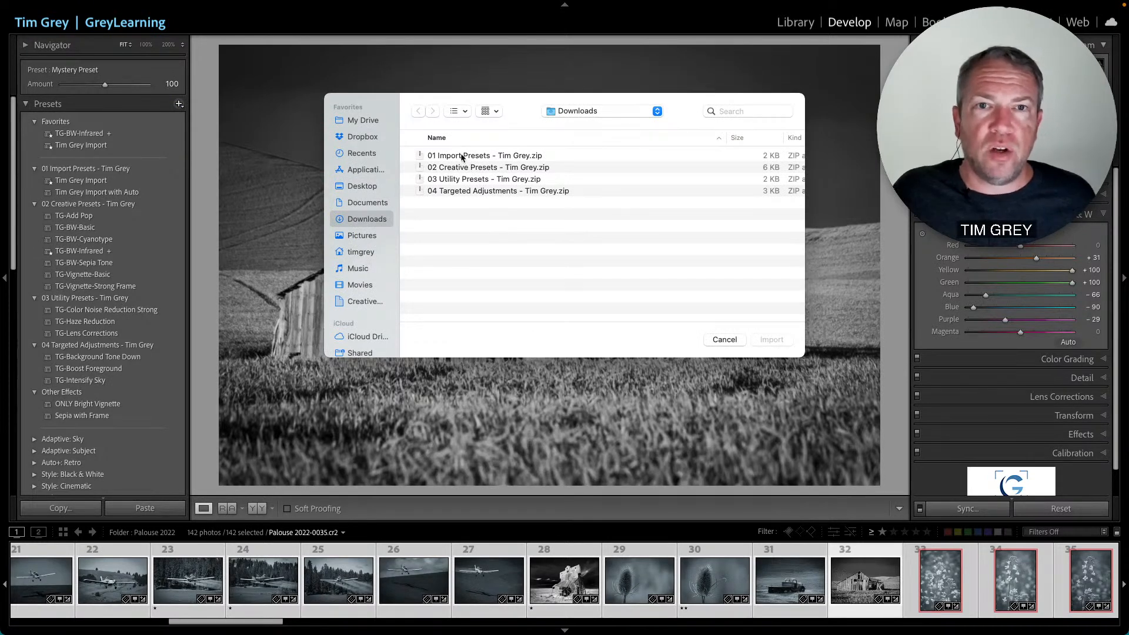
left_click(465, 156)
left_click(464, 192, "shift")
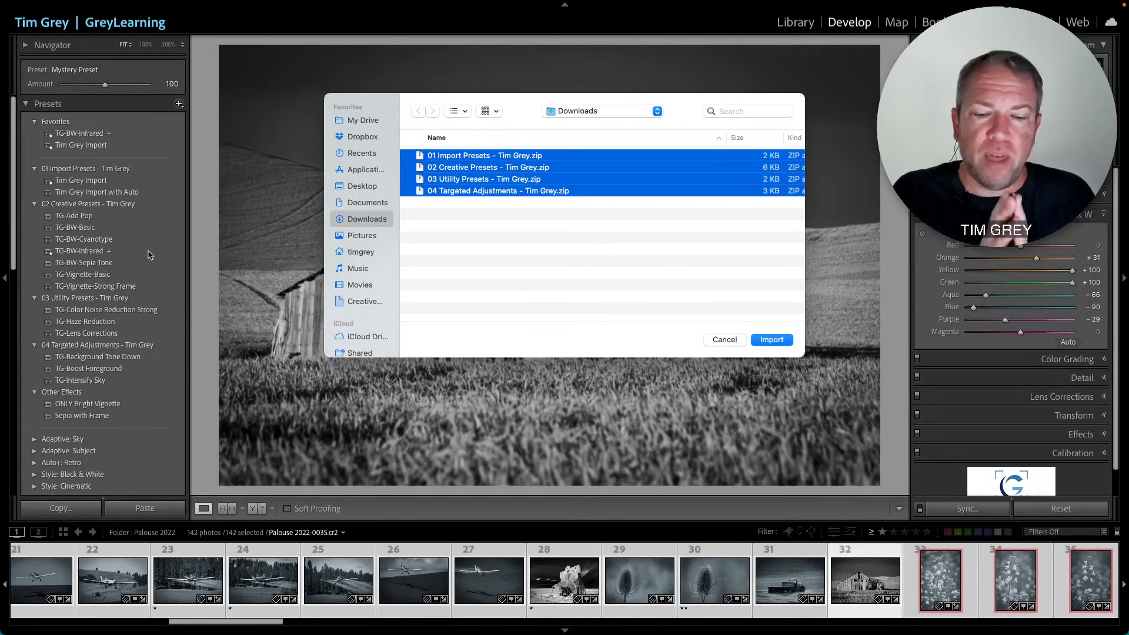
left_click(725, 340)
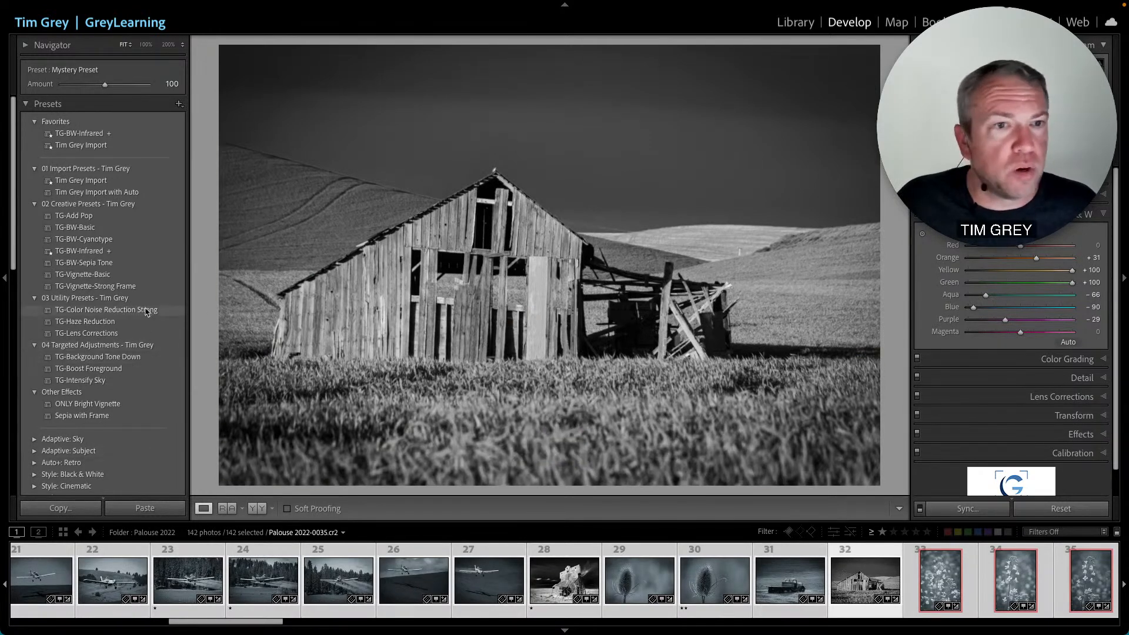
- Apply the TG-BW-Infrared preset from the 02 Creative Presets group to the barn photo
left_click(118, 251)
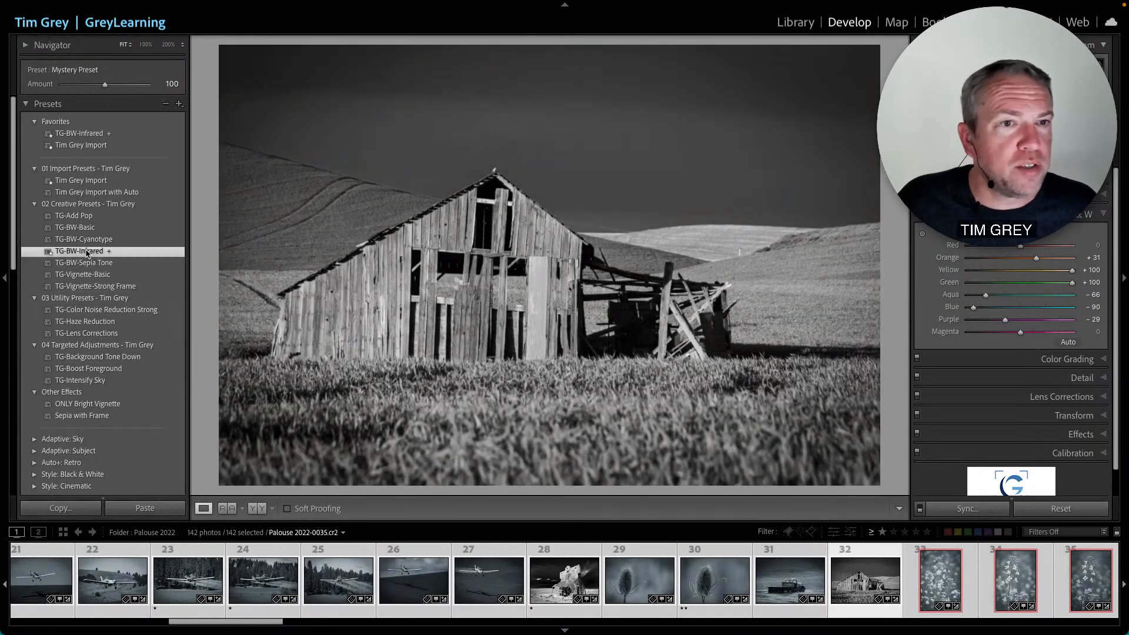
left_click(73, 252)
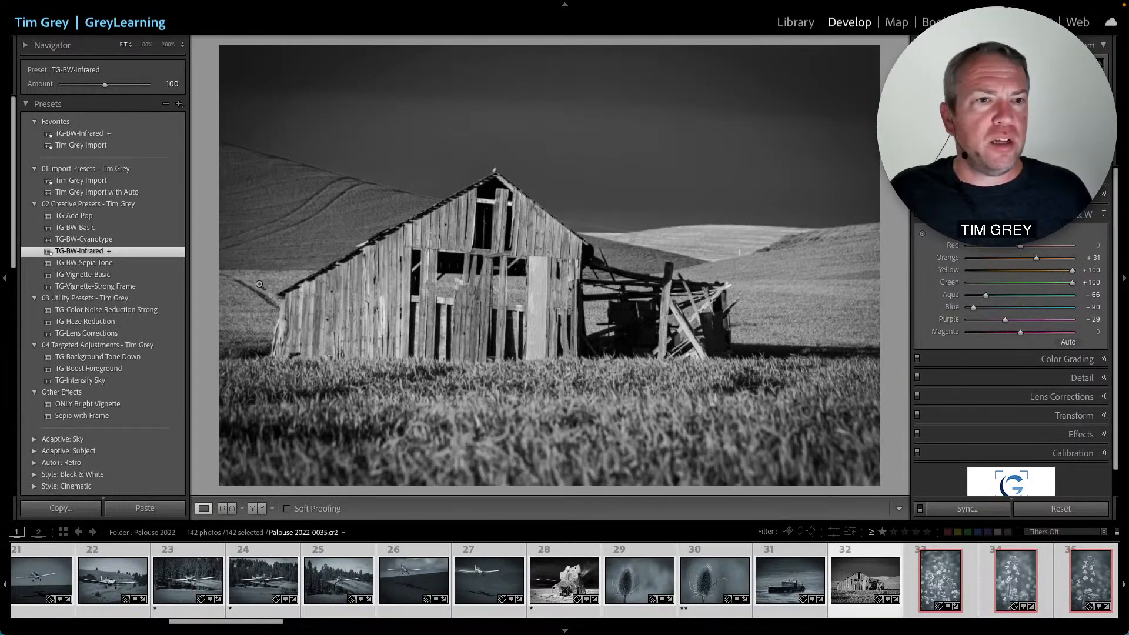
- Select both the grain elevator photo and the barn photo in the filmstrip
left_click(566, 588)
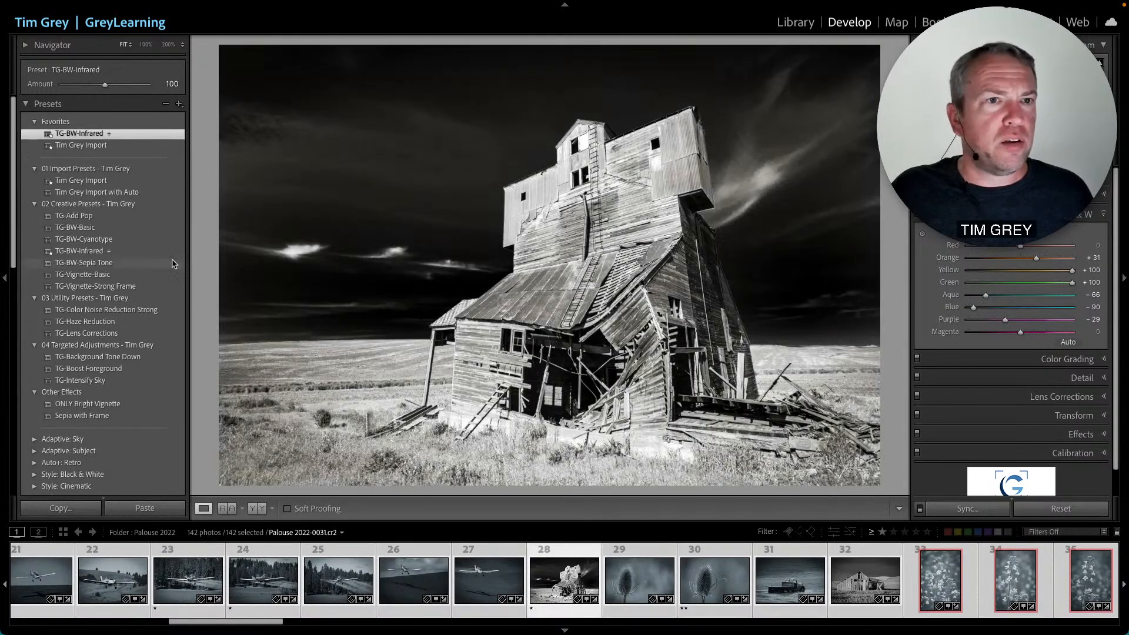
left_click(834, 582)
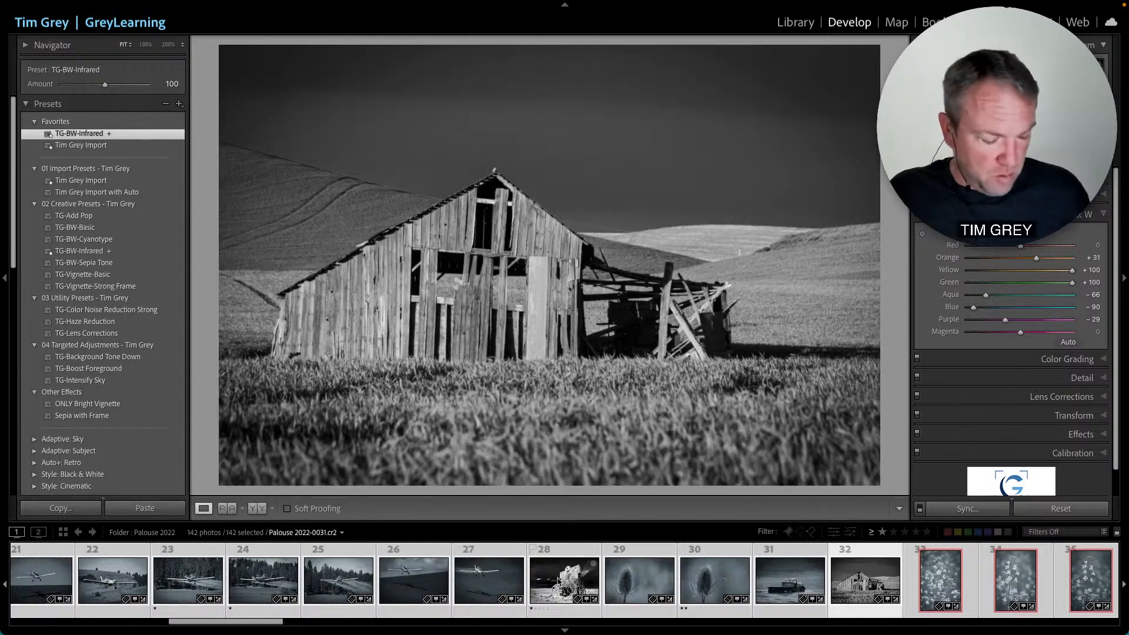
left_click(560, 580)
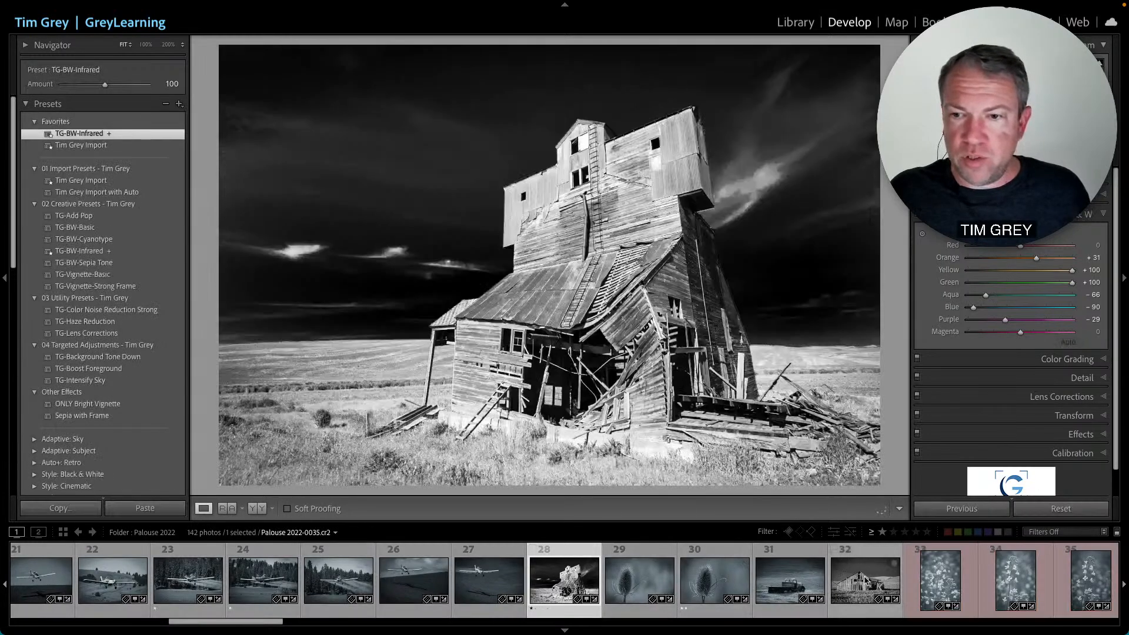
left_click(866, 583, "super")
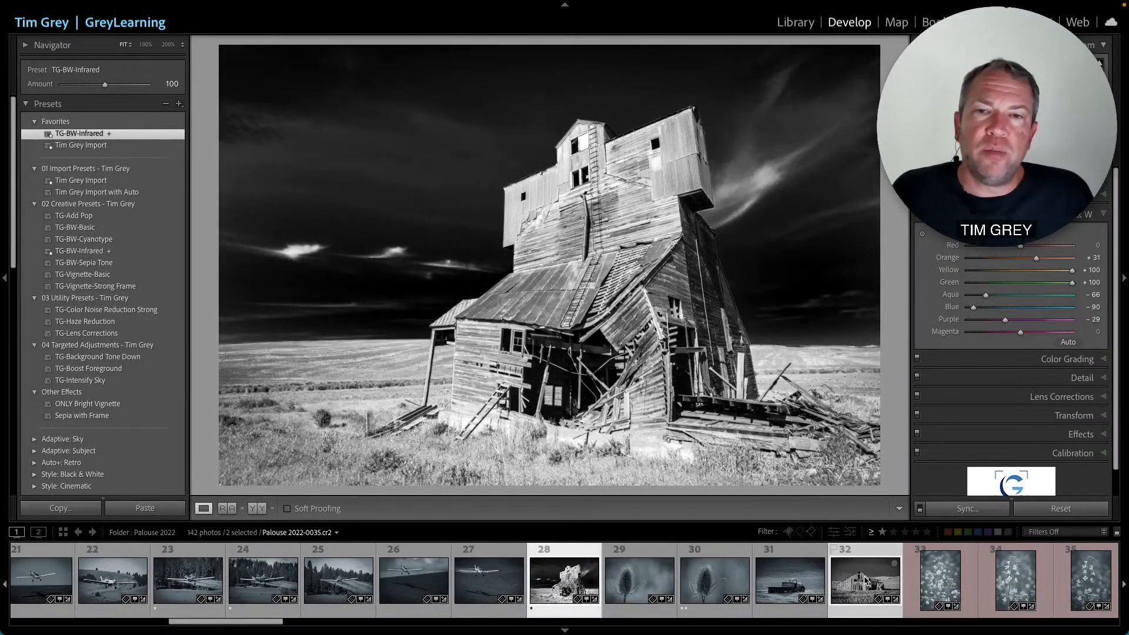
left_click(866, 582)
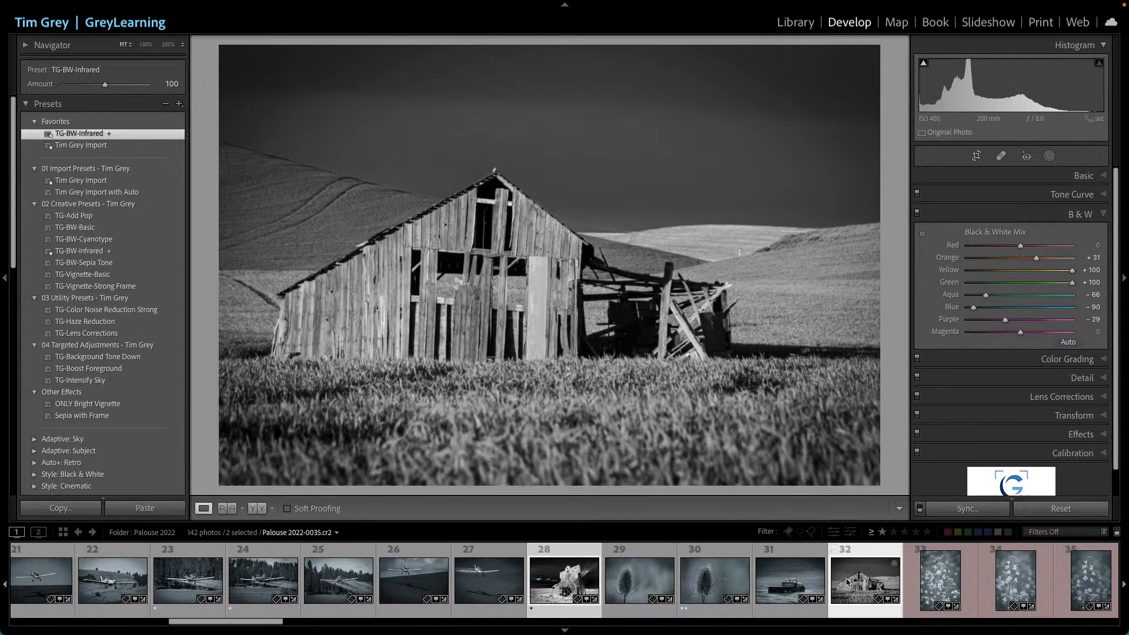
- Switch back and forth between the two selected photos to compare their black-and-white infrared looks
key("Left")
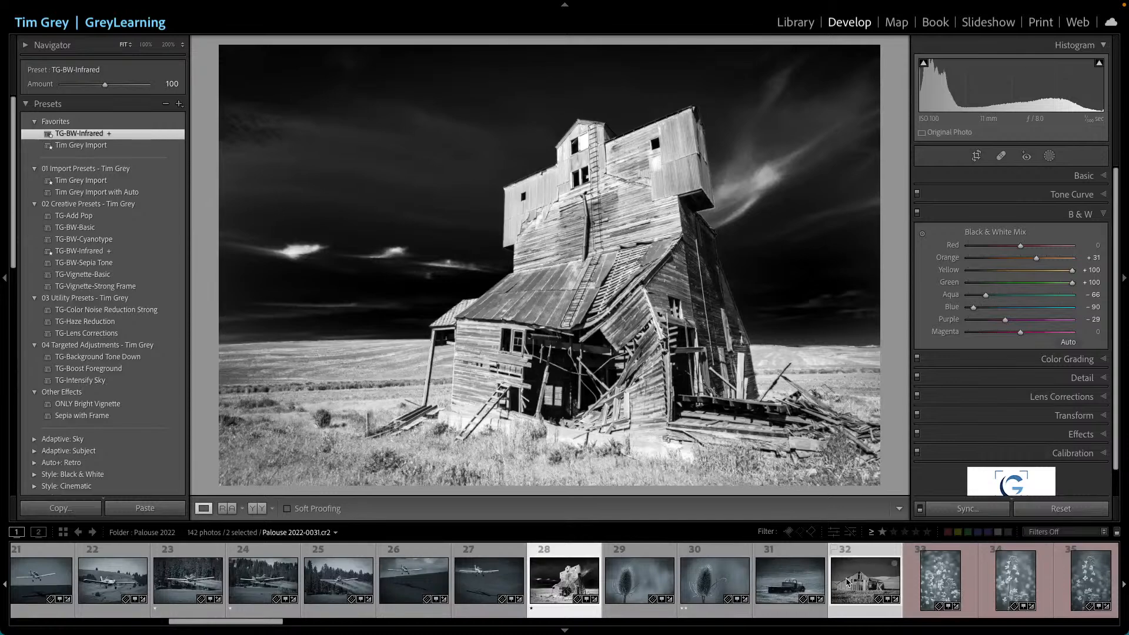
key("Right")
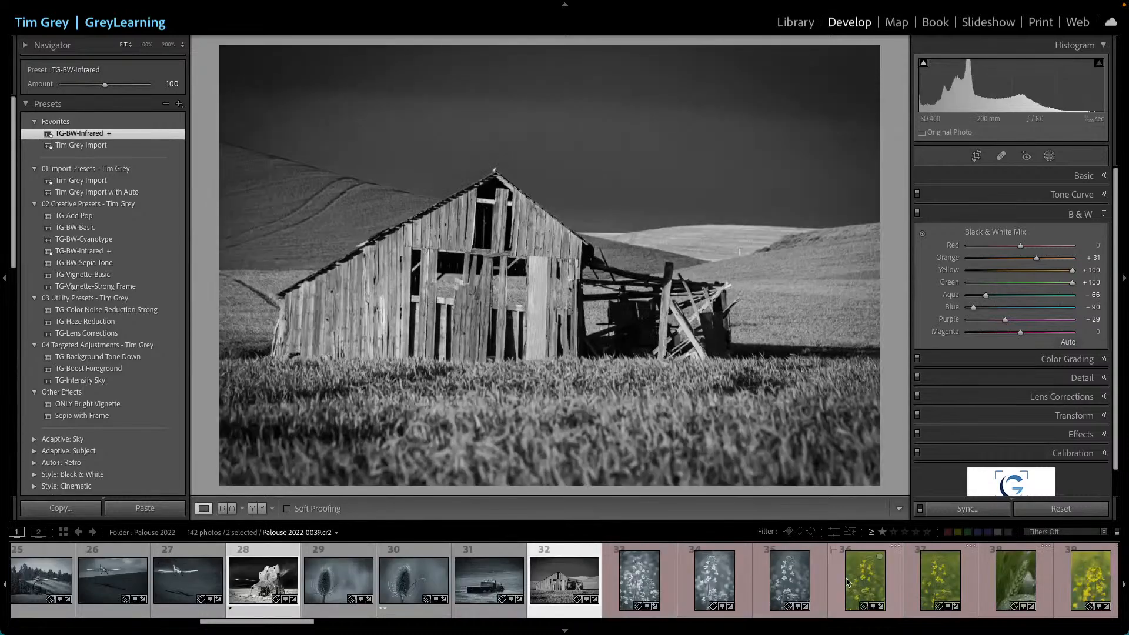
key("Left")
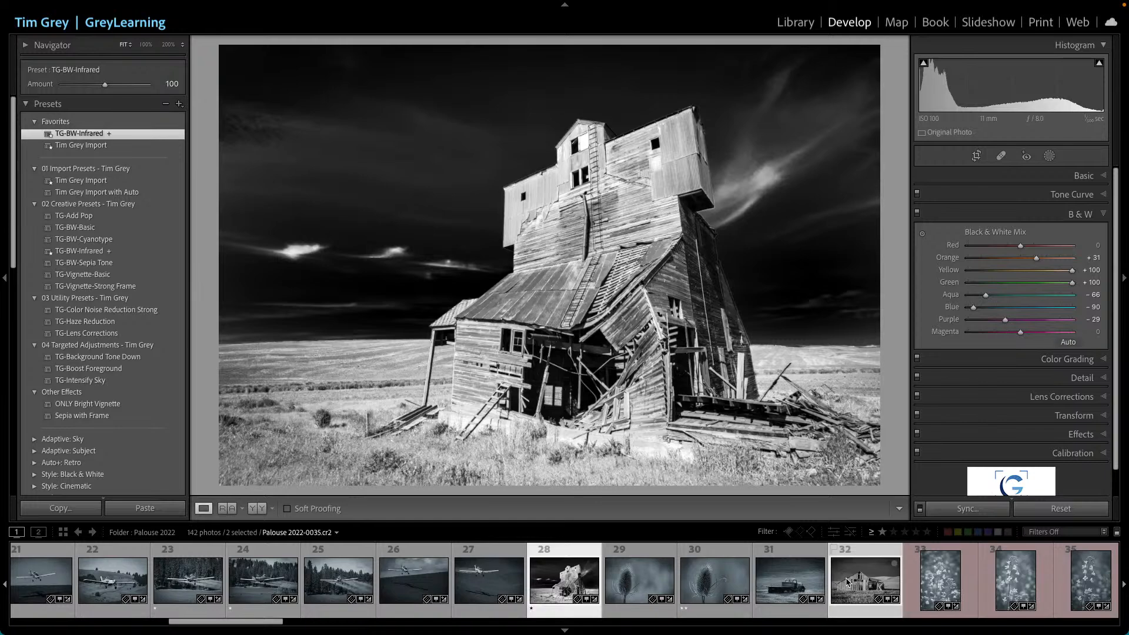
left_click(847, 582)
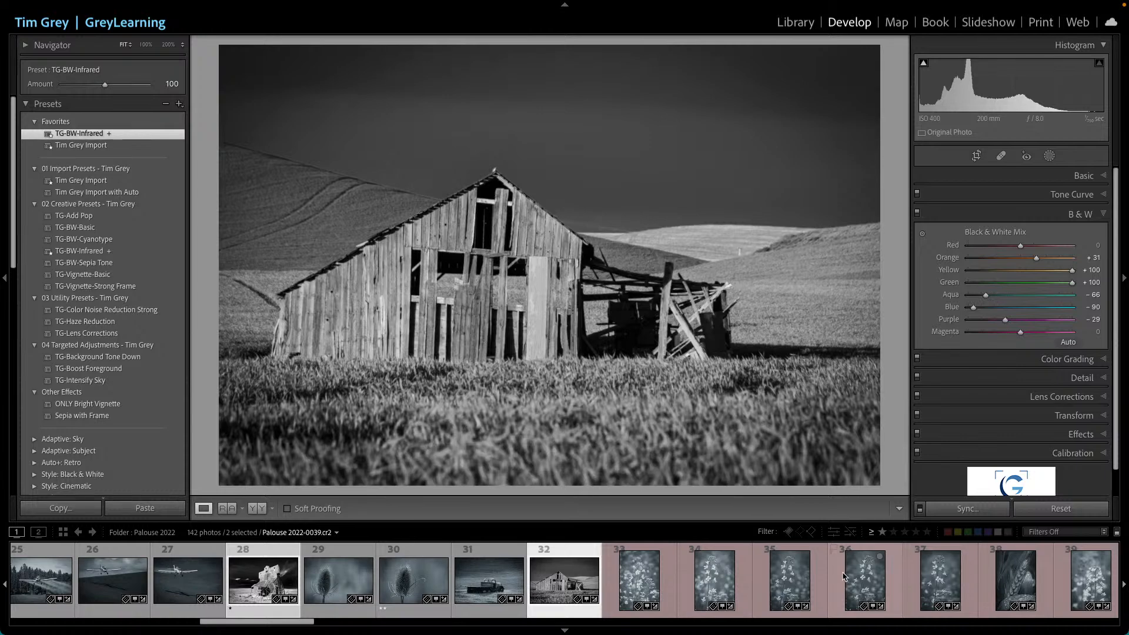
- Expand the Basic panel and toggle the barn photo's treatment to Color and back to Black & White
left_click(1084, 176)
left_click(1037, 192)
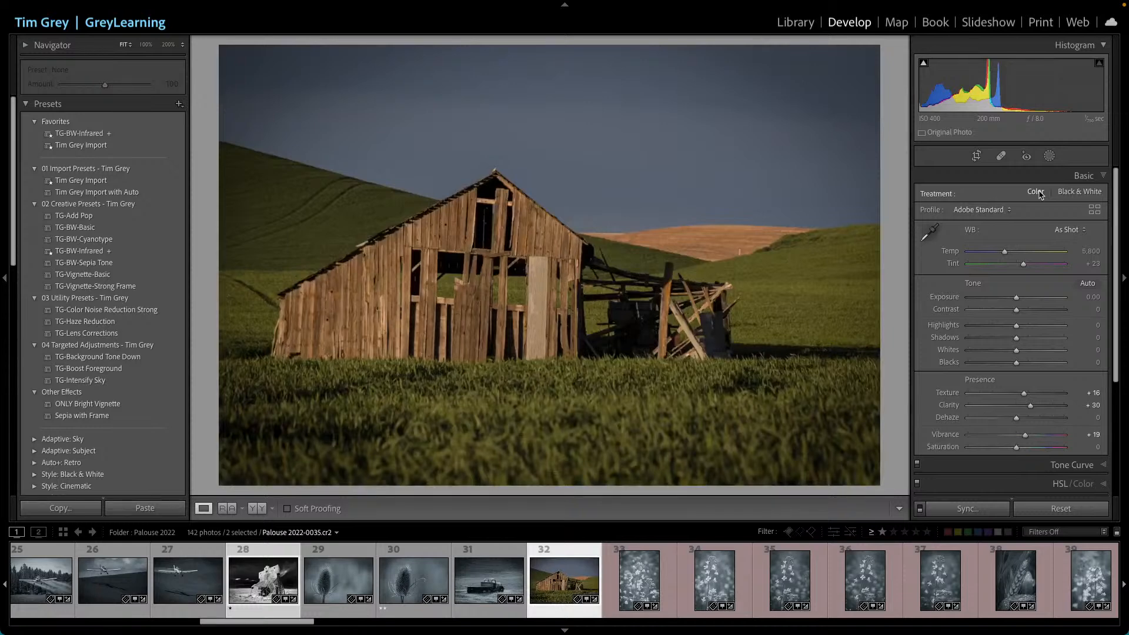
left_click(1068, 193)
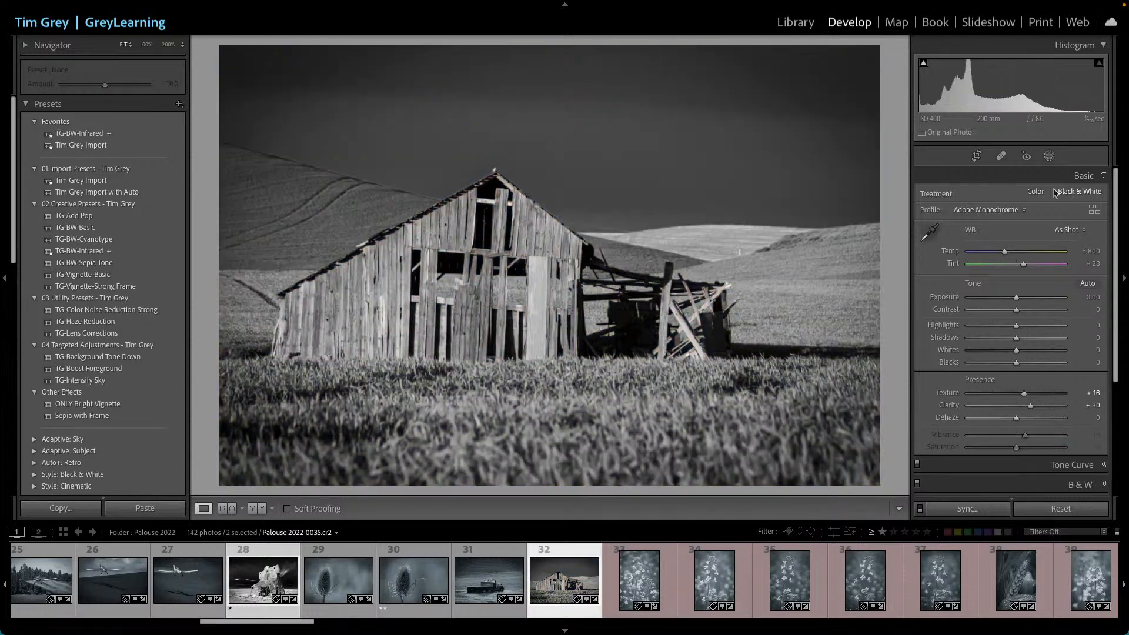
- Toggle the grain elevator photo's treatment to Color and back to Black & White for comparison
left_click(263, 580)
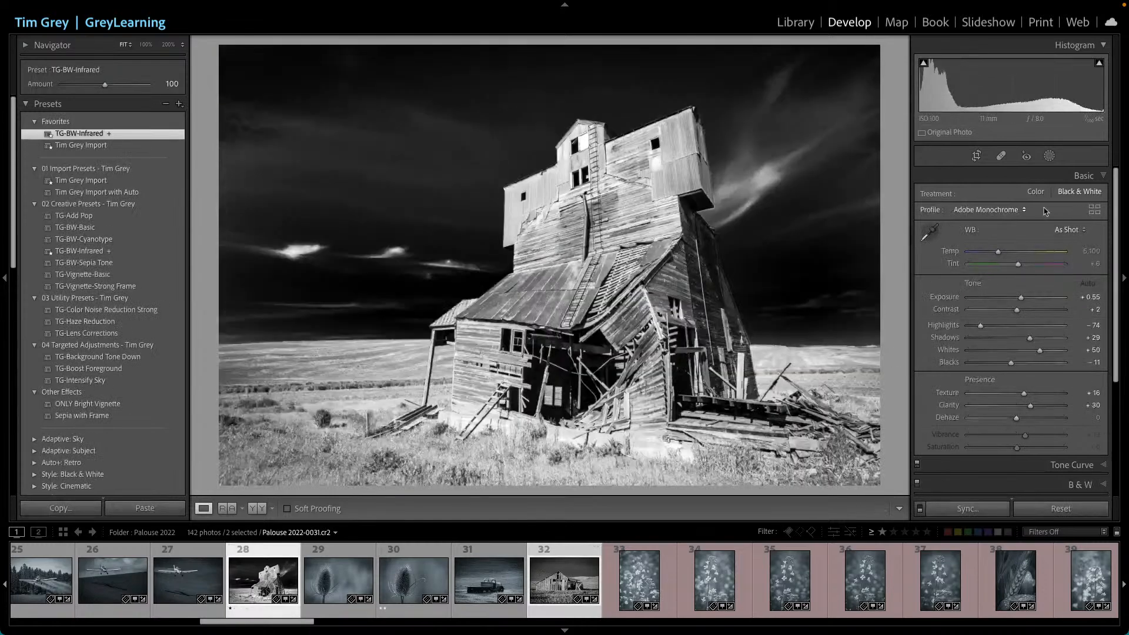
left_click(1036, 192)
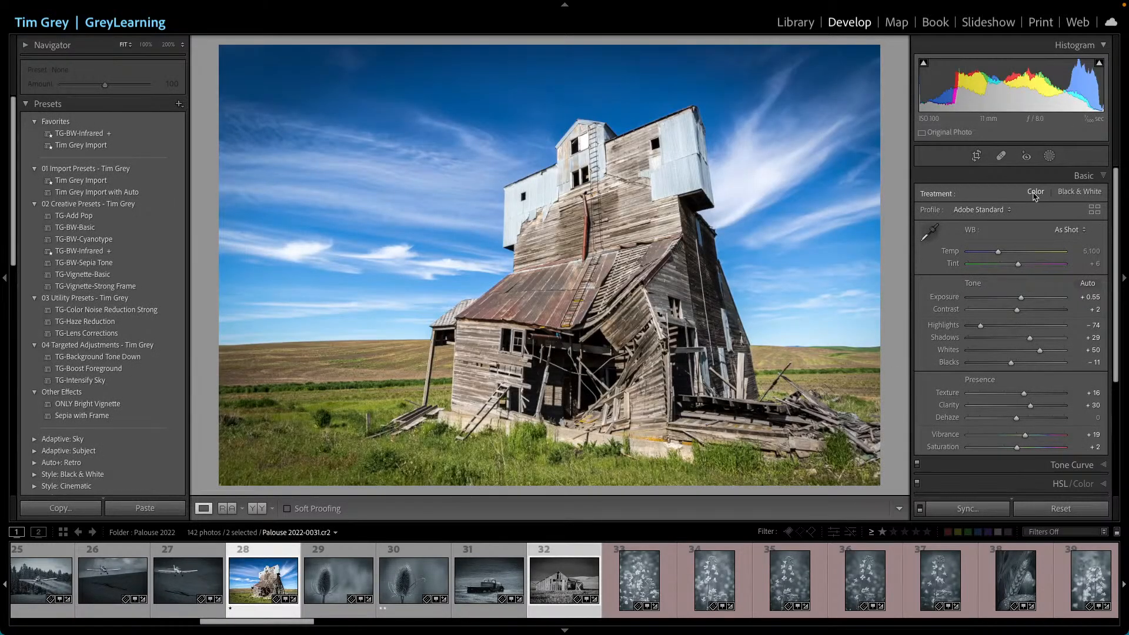
left_click(1072, 194)
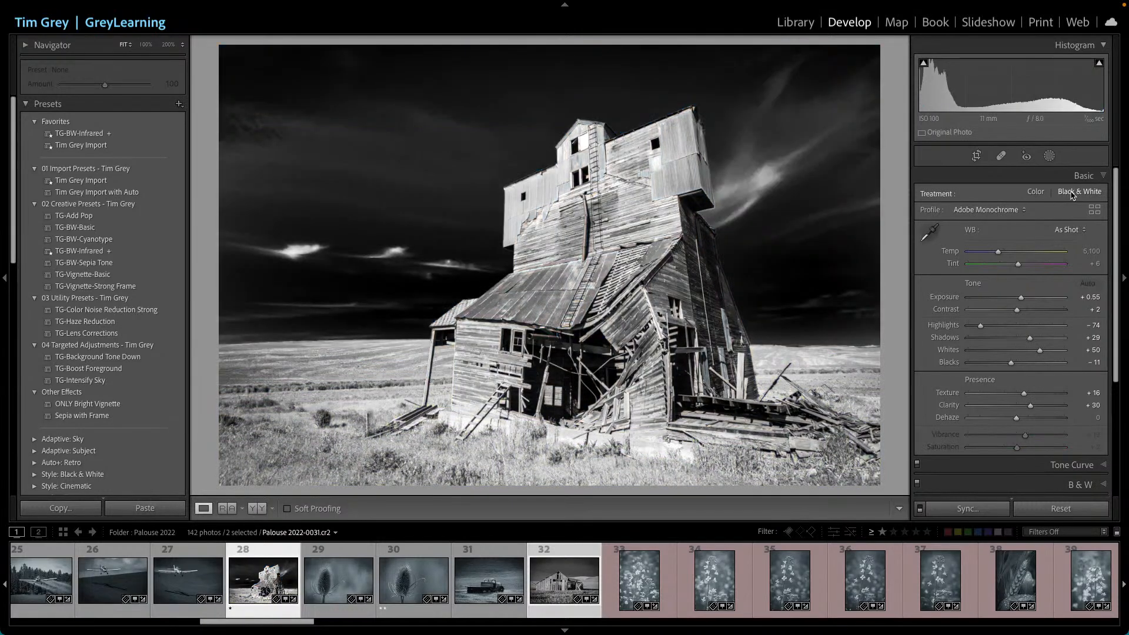
- Open the Lens Corrections panel and examine the grain elevator's profile correction settings
scroll(1011, 317, "down", 5)
left_click(1065, 350)
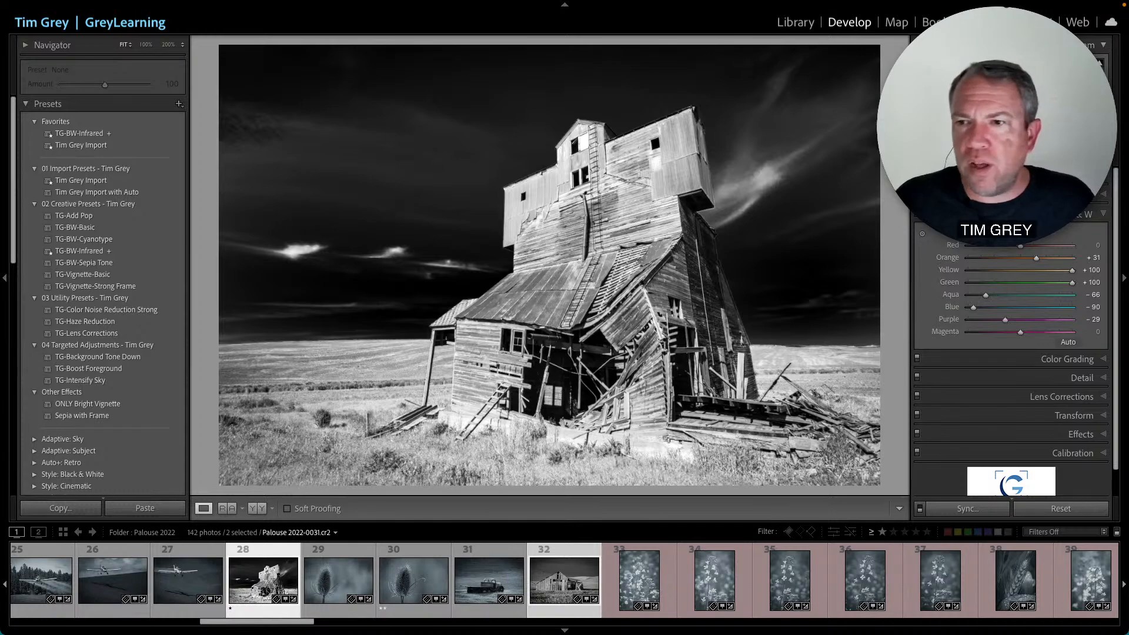
left_click(1037, 398)
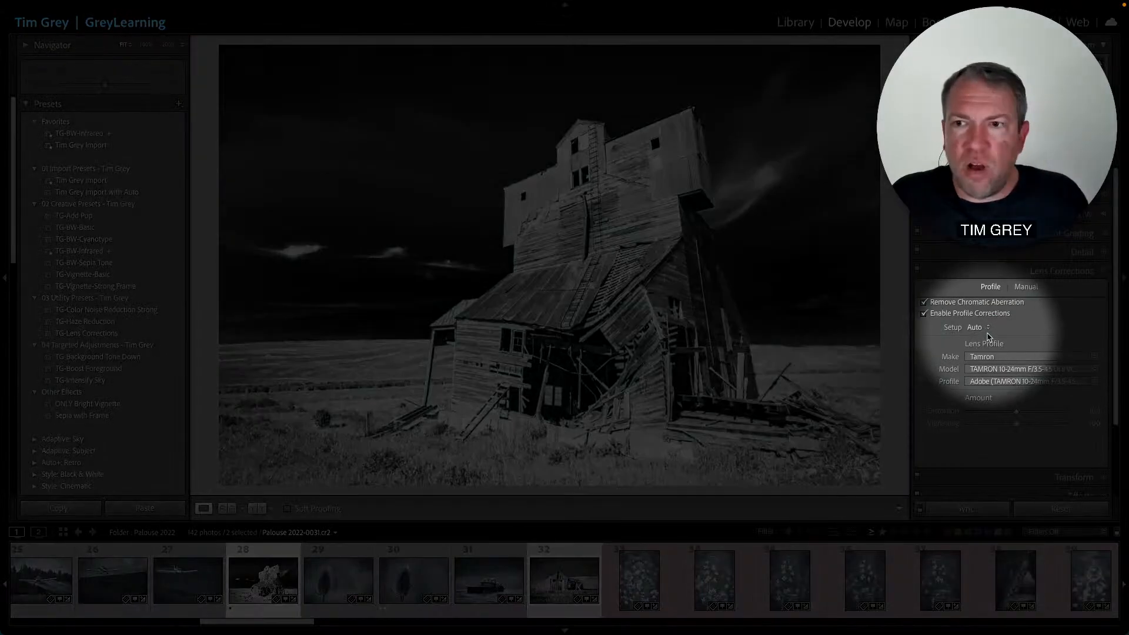
left_click(987, 328)
left_click(988, 329)
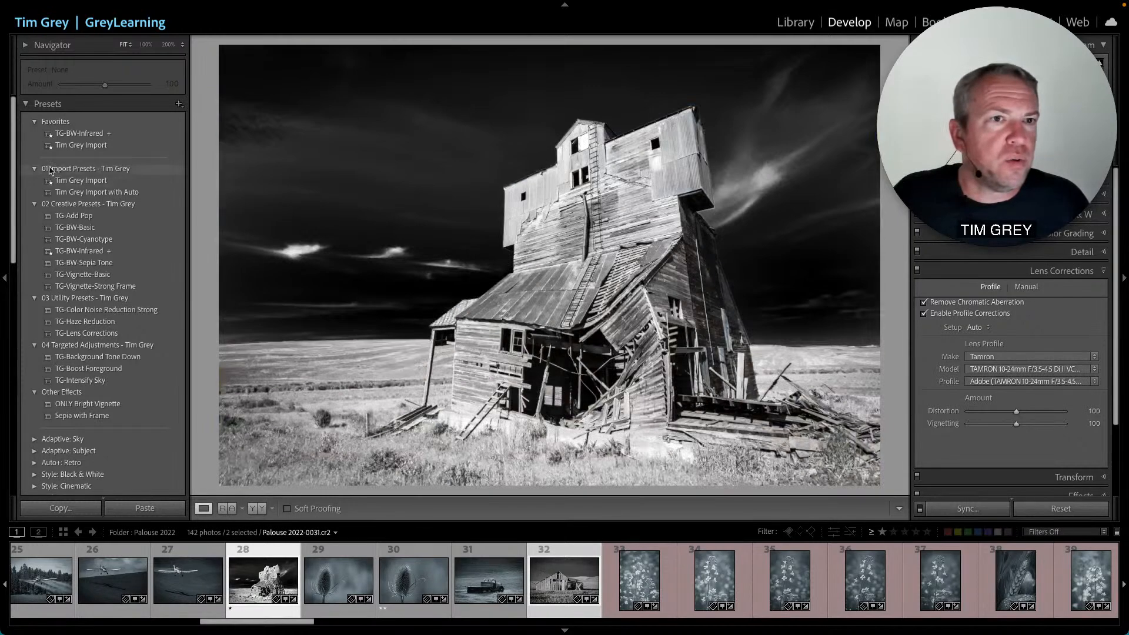
- Apply the Tim Grey Import favorite preset to the grain elevator photo
mouse_move(66, 147)
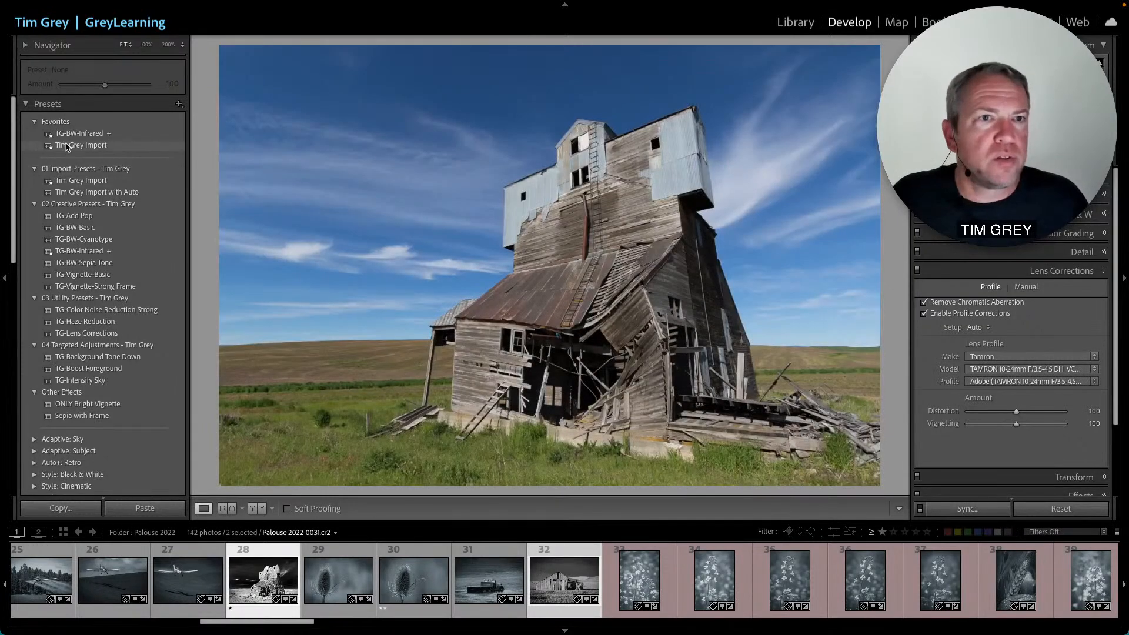
left_click(79, 147)
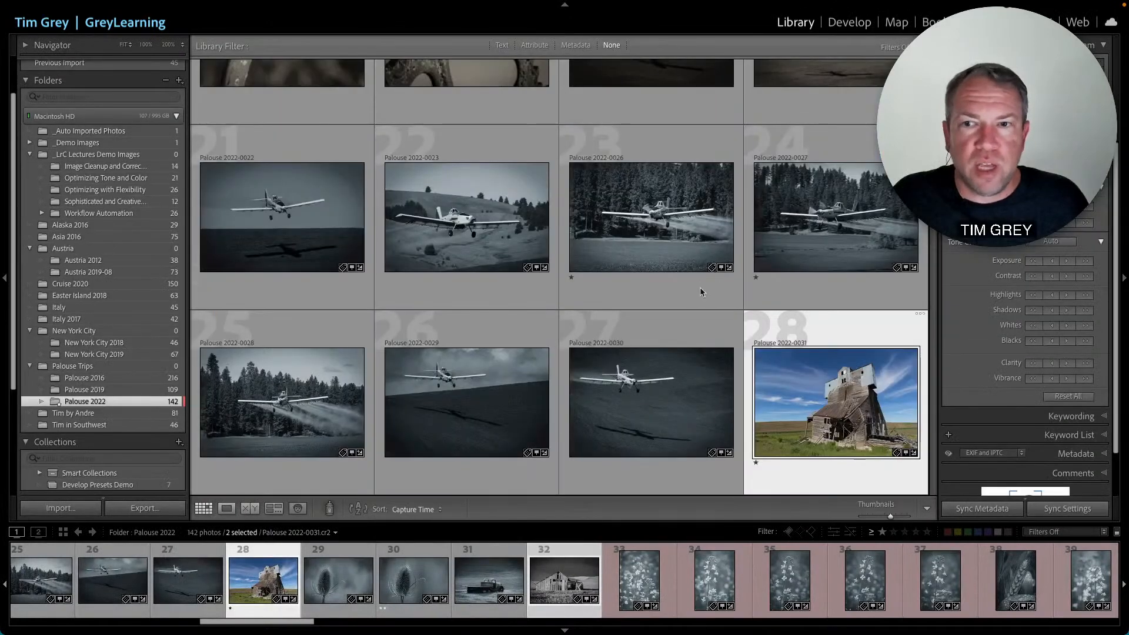
- Select the yellow crop duster photo and view it in Develop and back in the Library grid
left_click(628, 400)
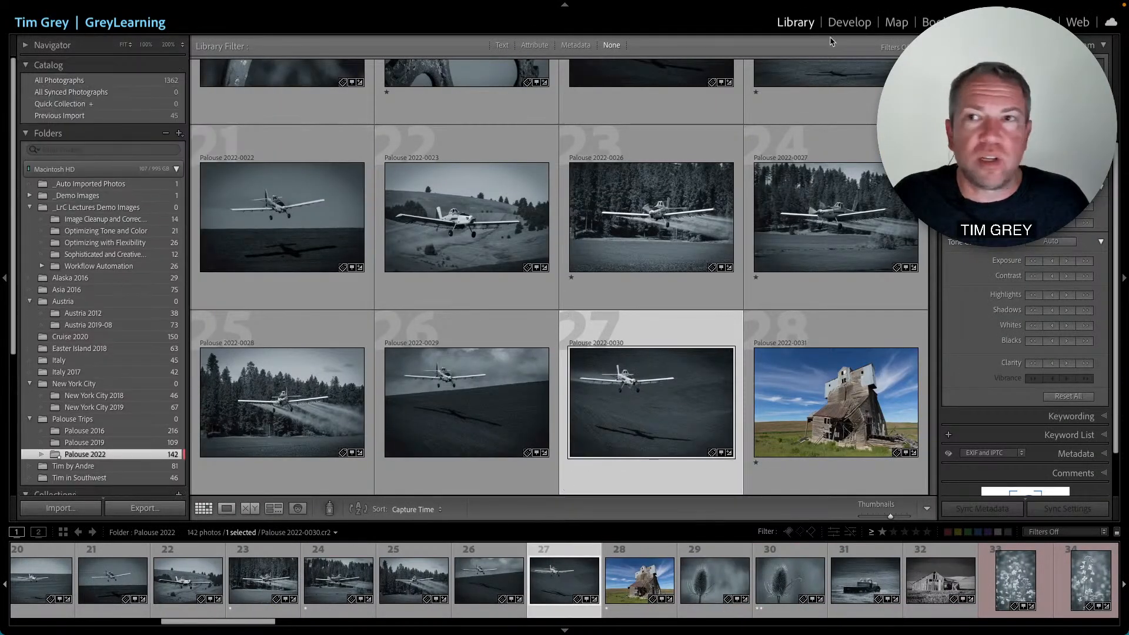
key("d")
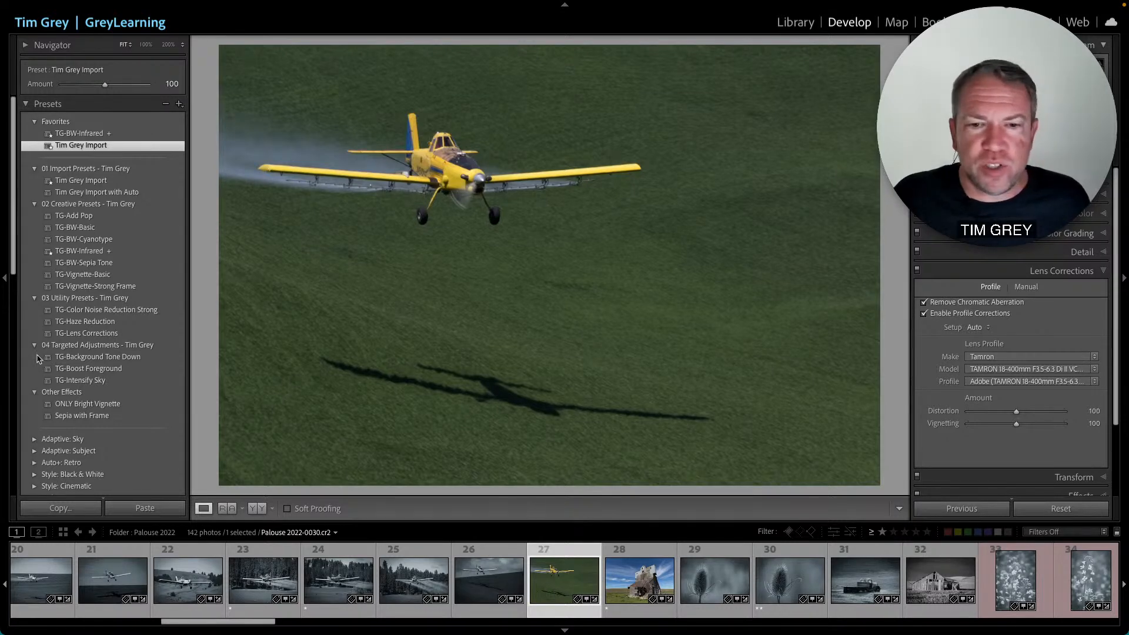
left_click(803, 25)
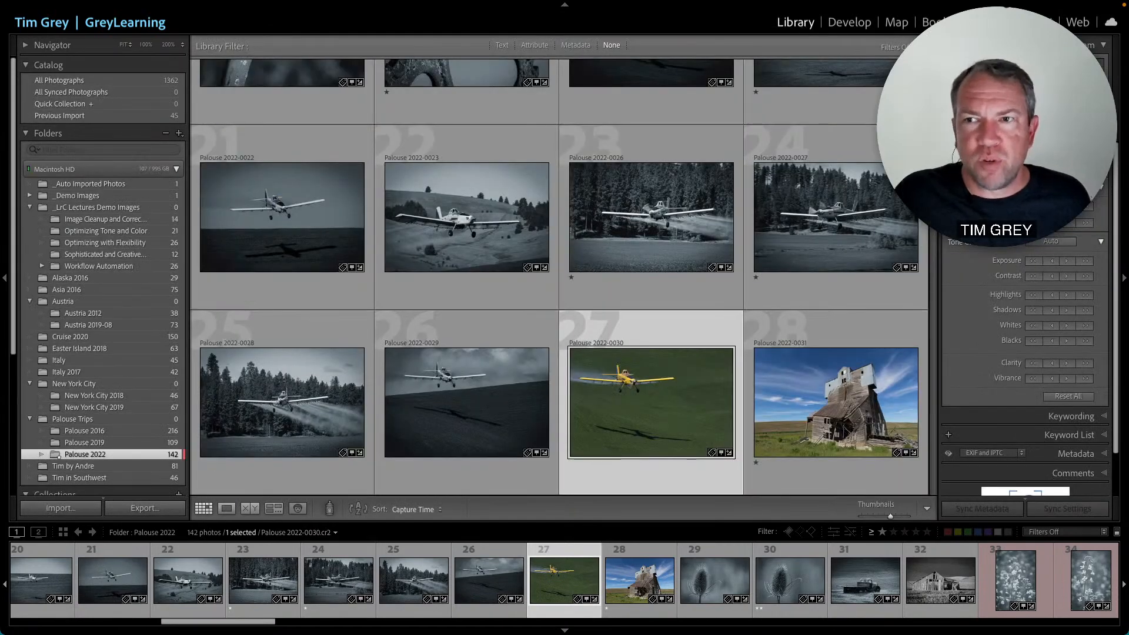
key("F1")
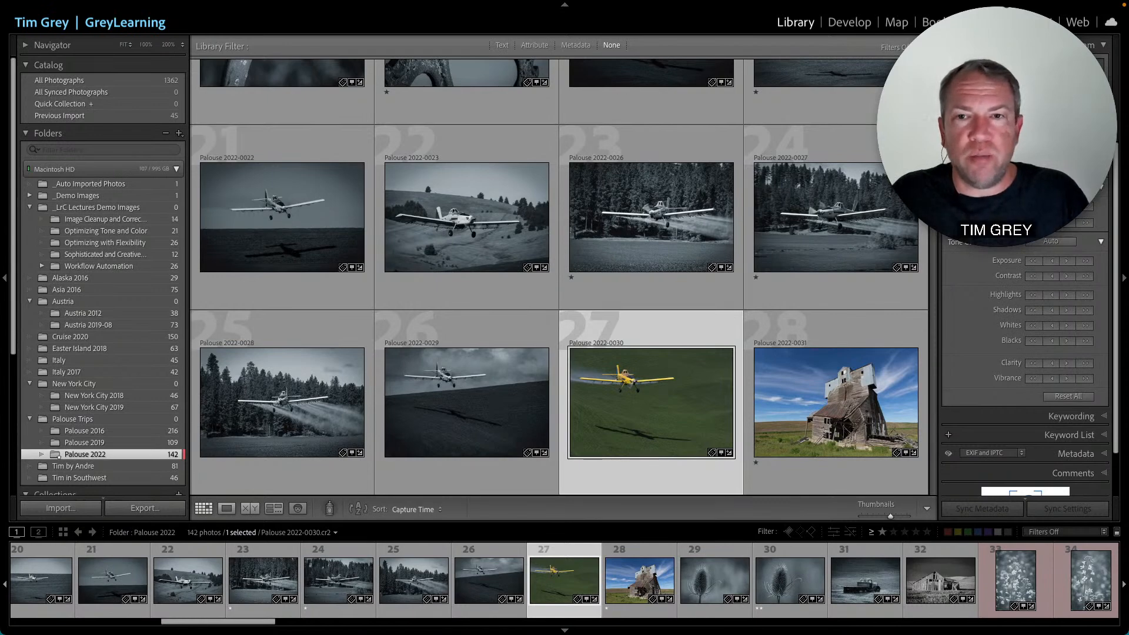
- Browse the Palouse 2022 grid thumbnails and reopen the yellow crop duster photo in Develop
left_click(672, 219)
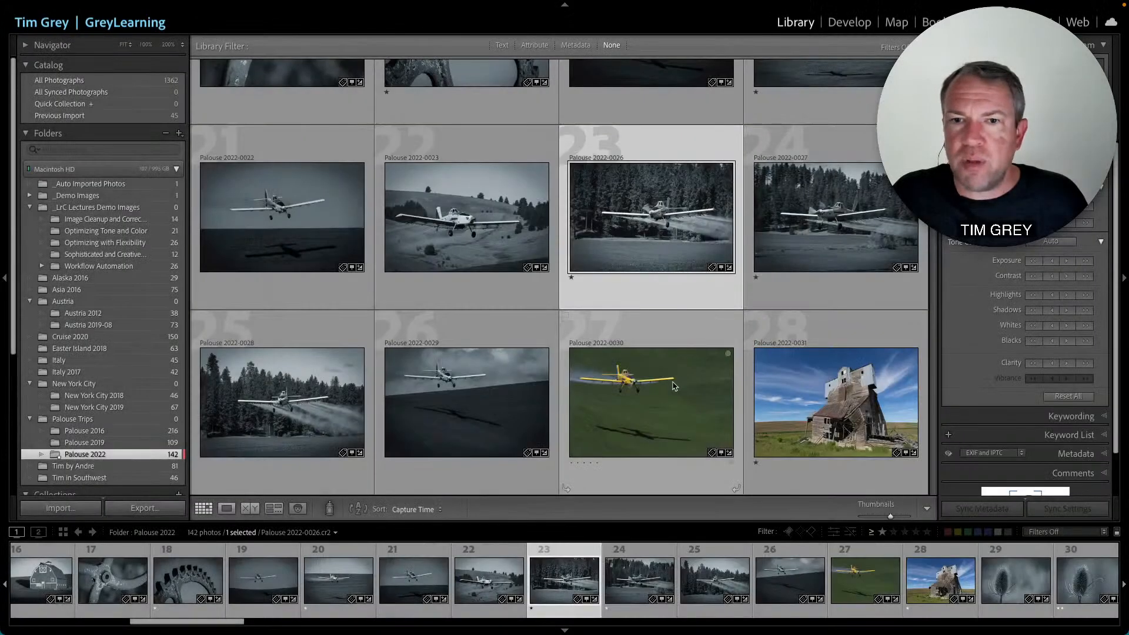
left_click(675, 385)
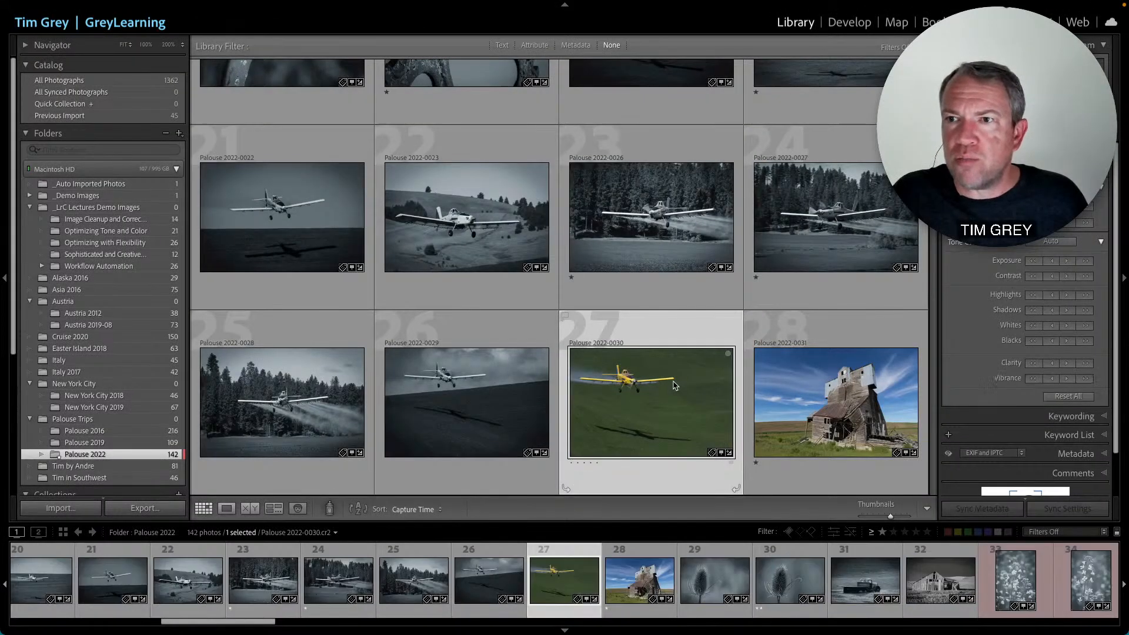
scroll(676, 386, "down", 3)
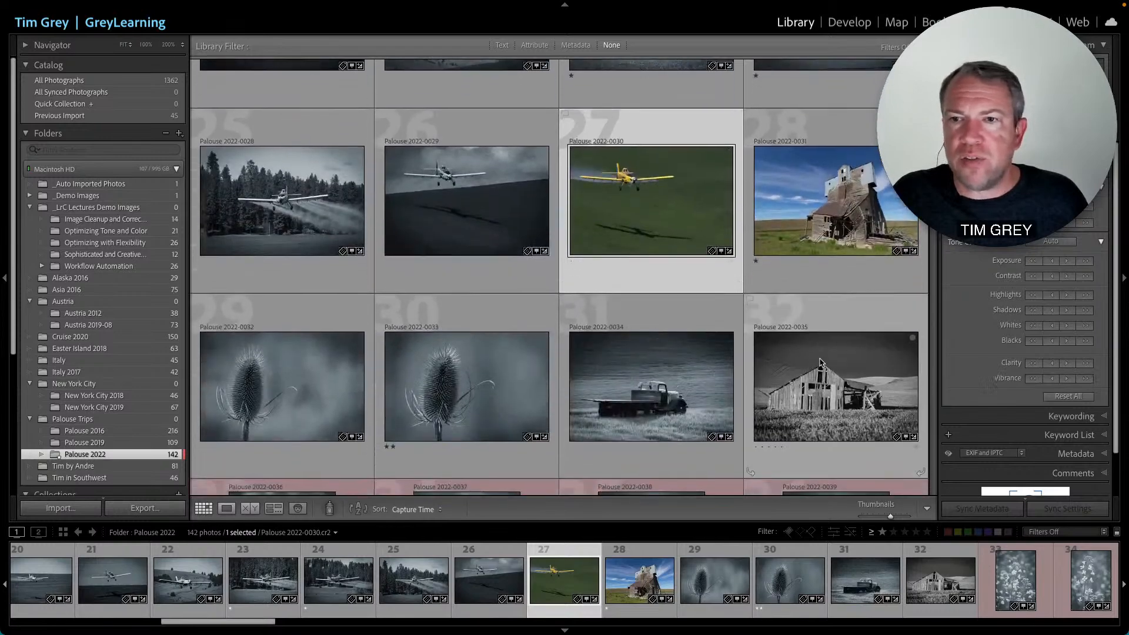
left_click(822, 363)
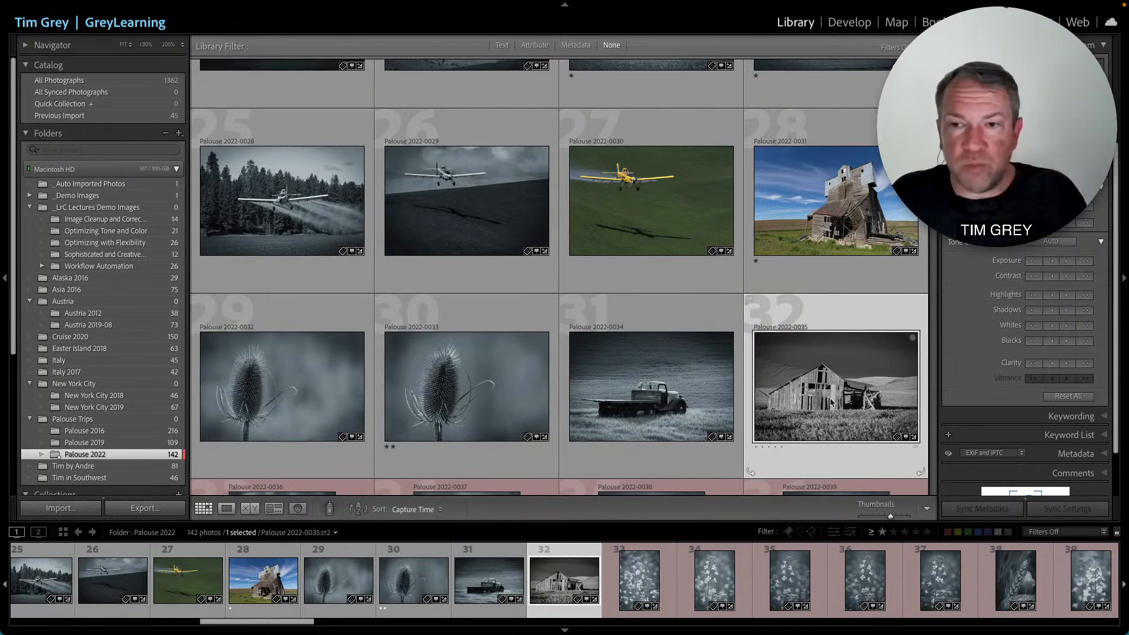
scroll(647, 272, "up", 2)
left_click(655, 346)
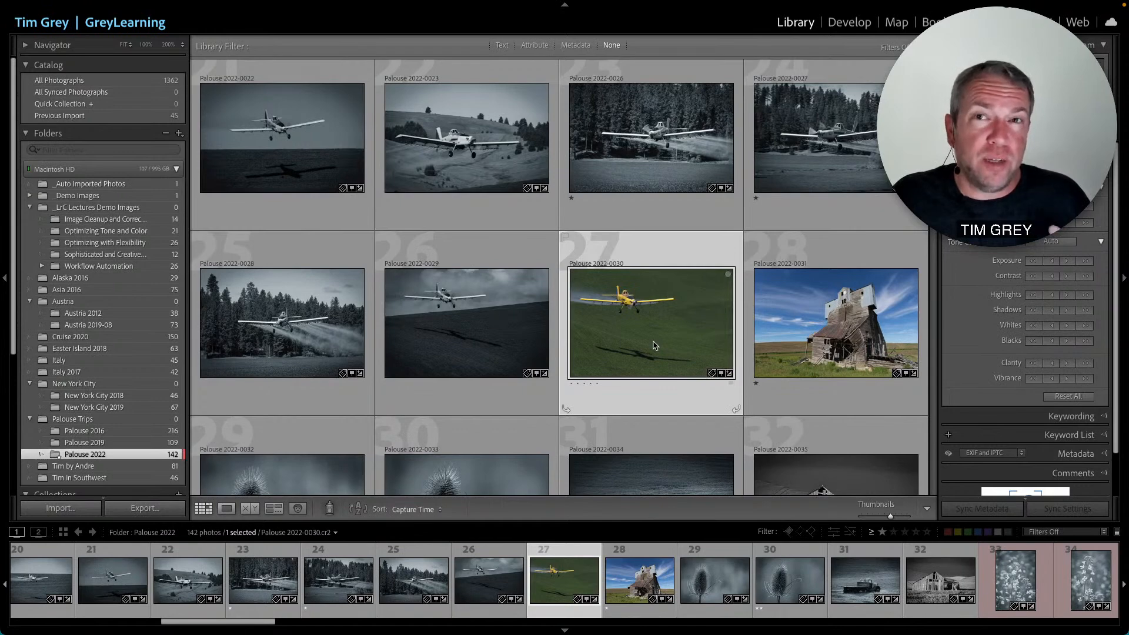
left_click(849, 22)
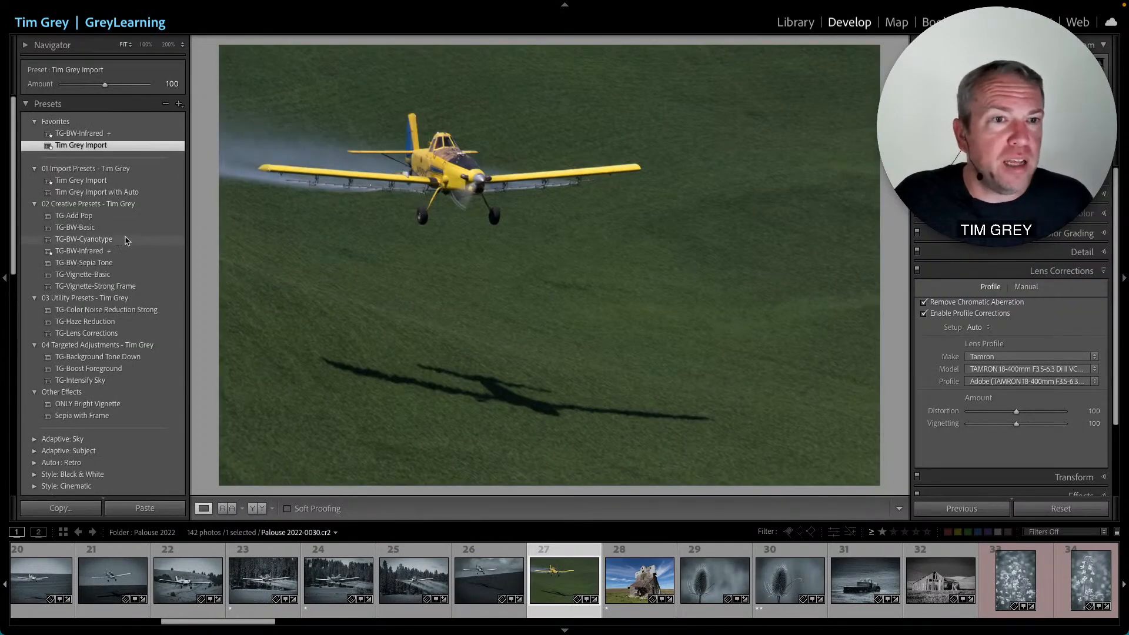
- Show the TG-BW-Cyanotype preset file in Finder
right_click(91, 241)
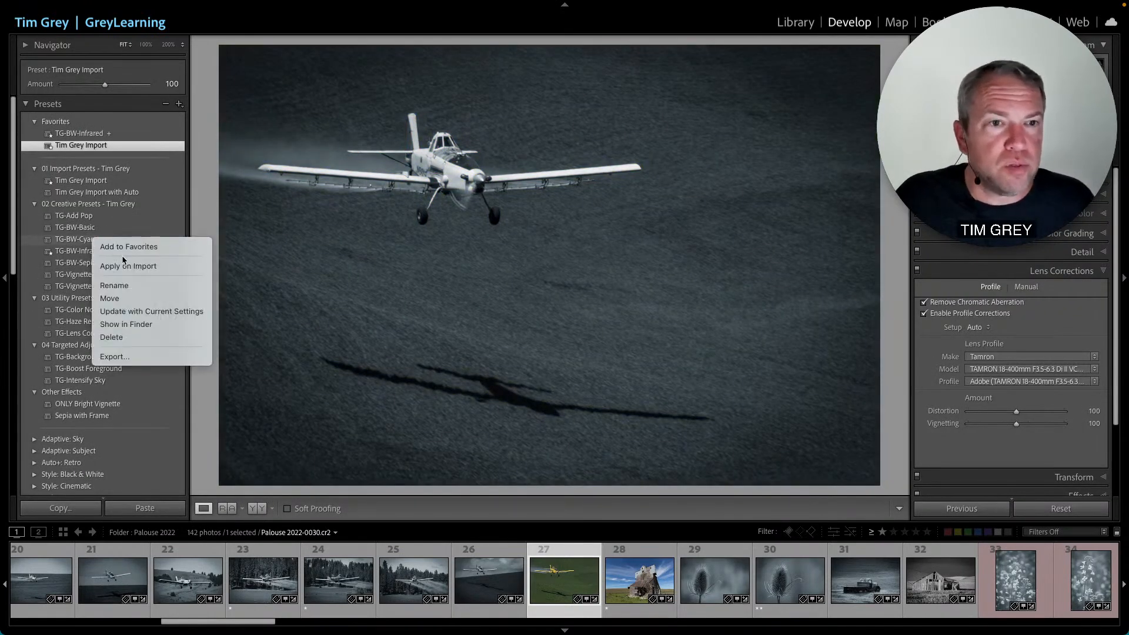
left_click(130, 324)
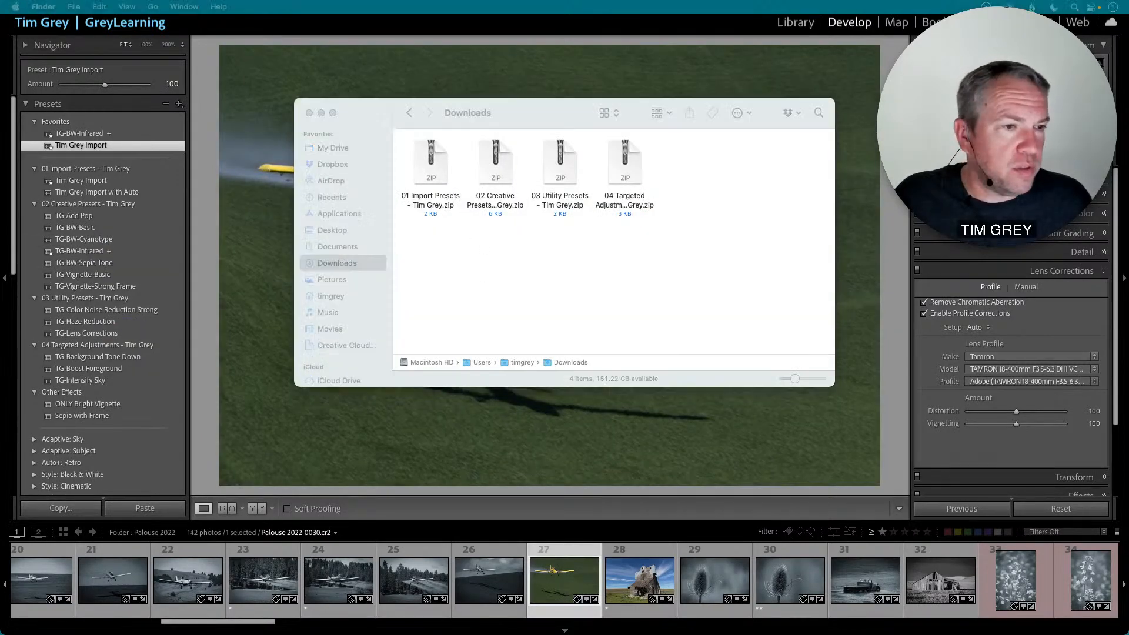
- Open the TG-BW-Cyanotype.xmp preset file in TextEdit
right_click(425, 196)
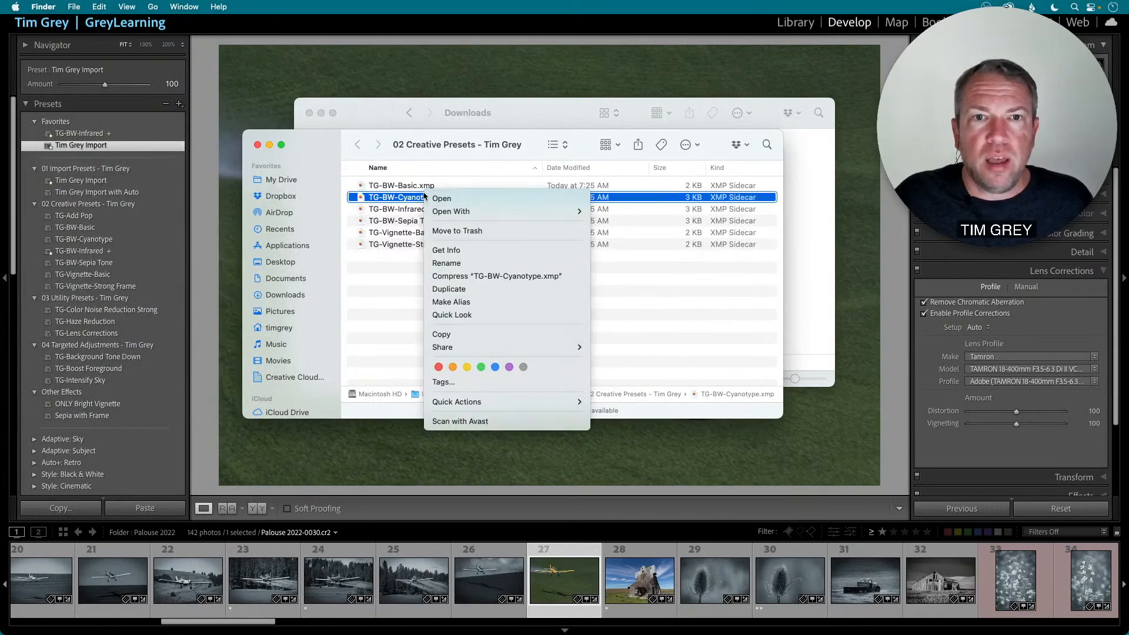
mouse_move(550, 213)
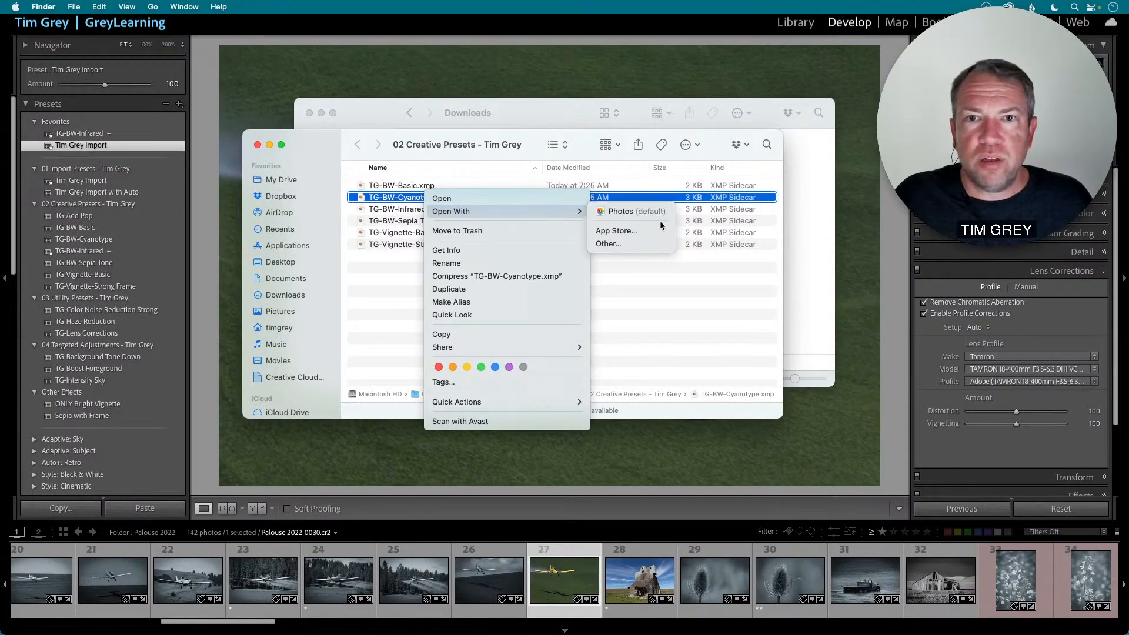
left_click(634, 242)
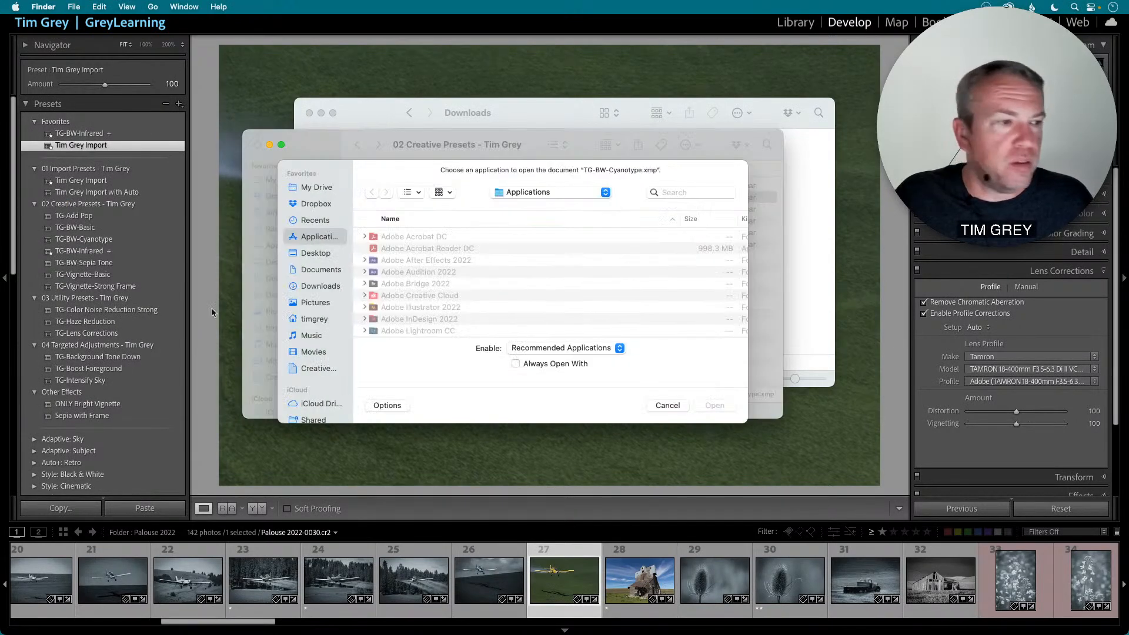
scroll(453, 296, "down", 15)
scroll(423, 288, "up", 5)
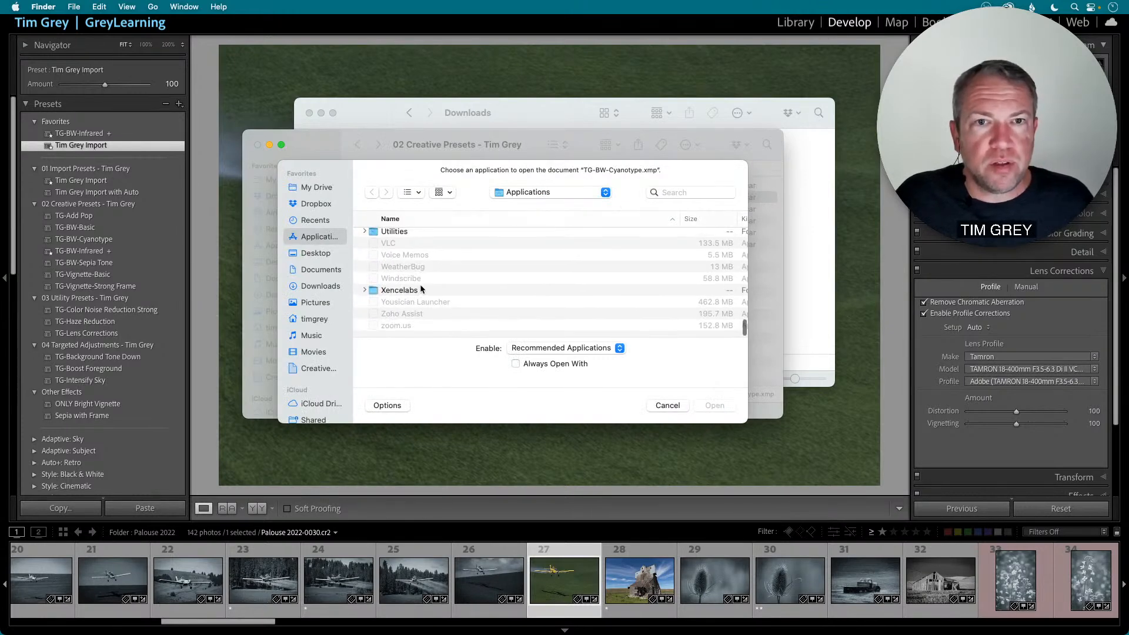
left_click(398, 303)
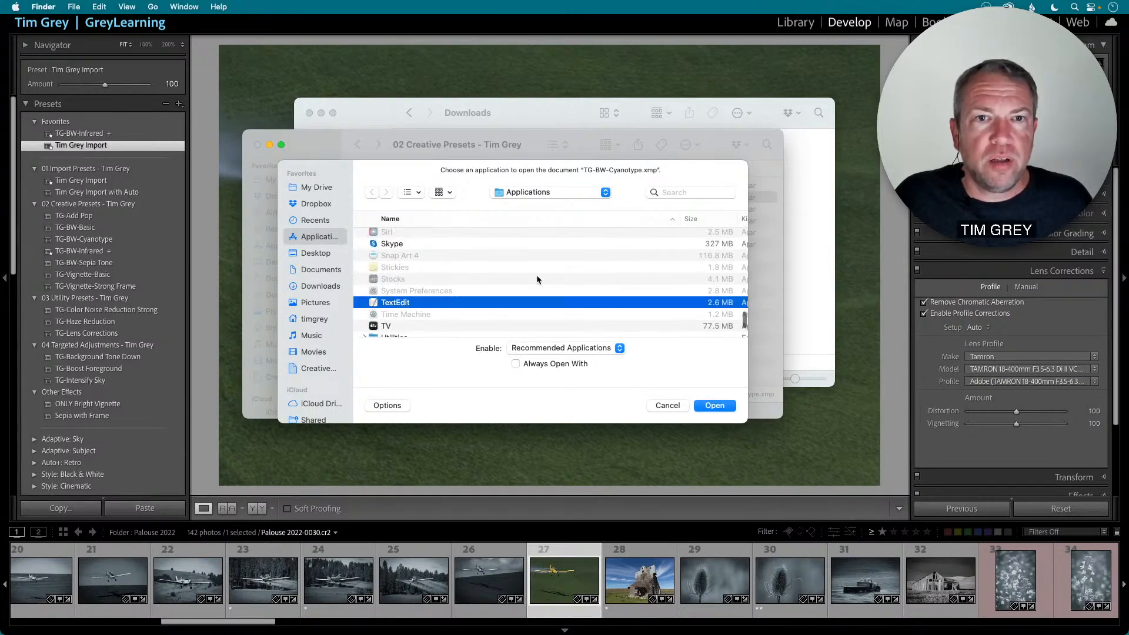
left_click(716, 406)
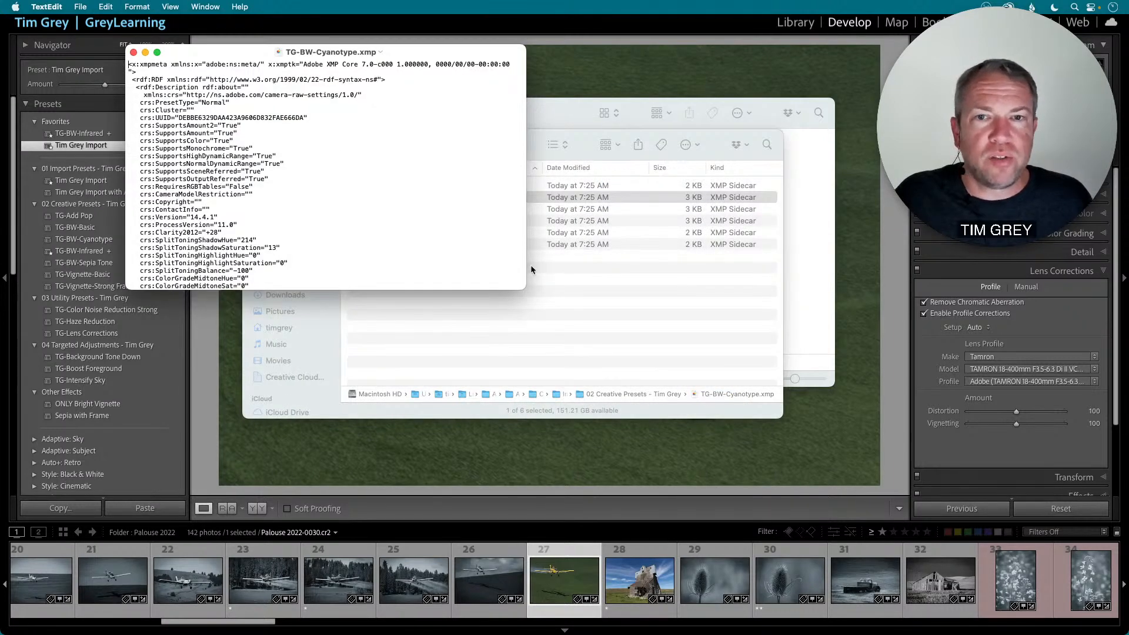
- Examine the preset's XMP settings lines, including split toning values, then close the file and return to Lightroom
scroll(379, 280, "down", 5)
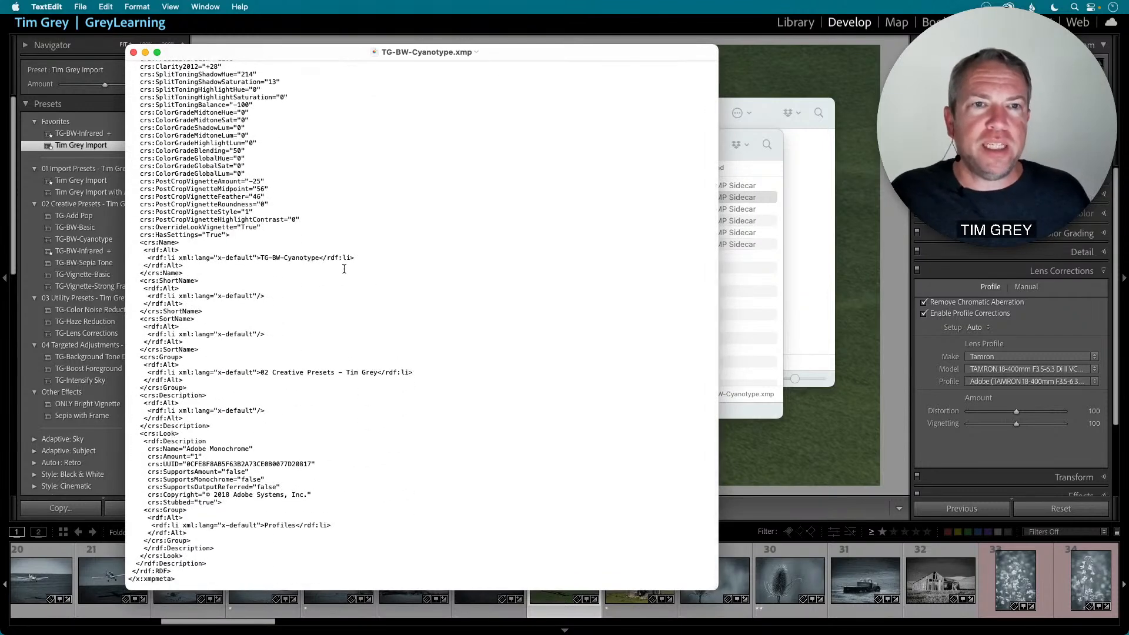
scroll(236, 213, "up", 3)
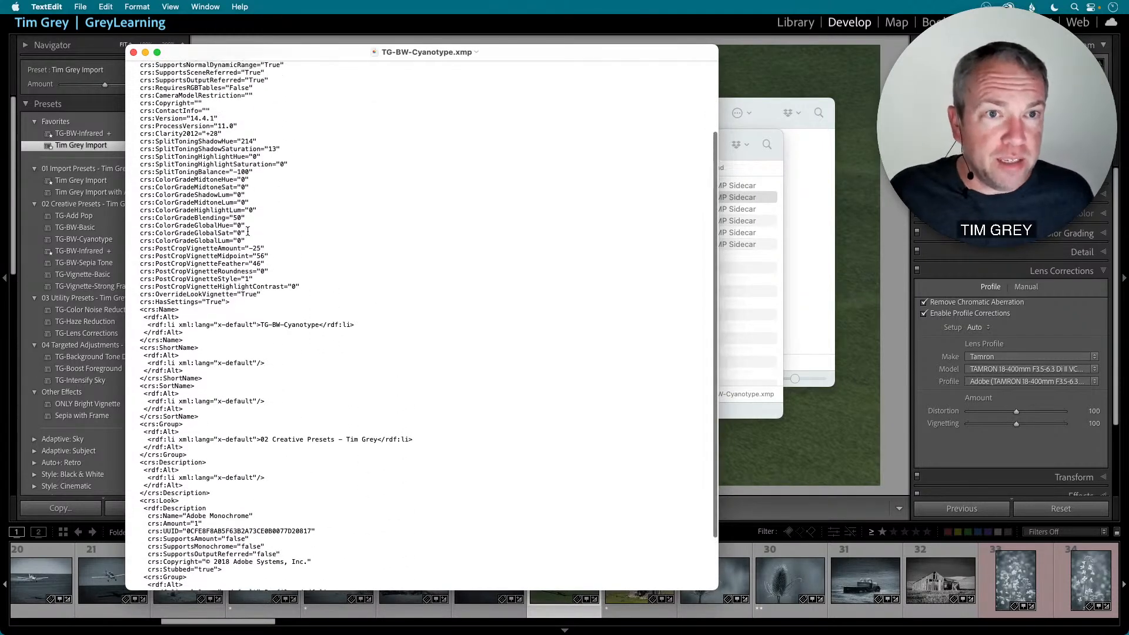
left_click_drag(247, 302, 97, 122)
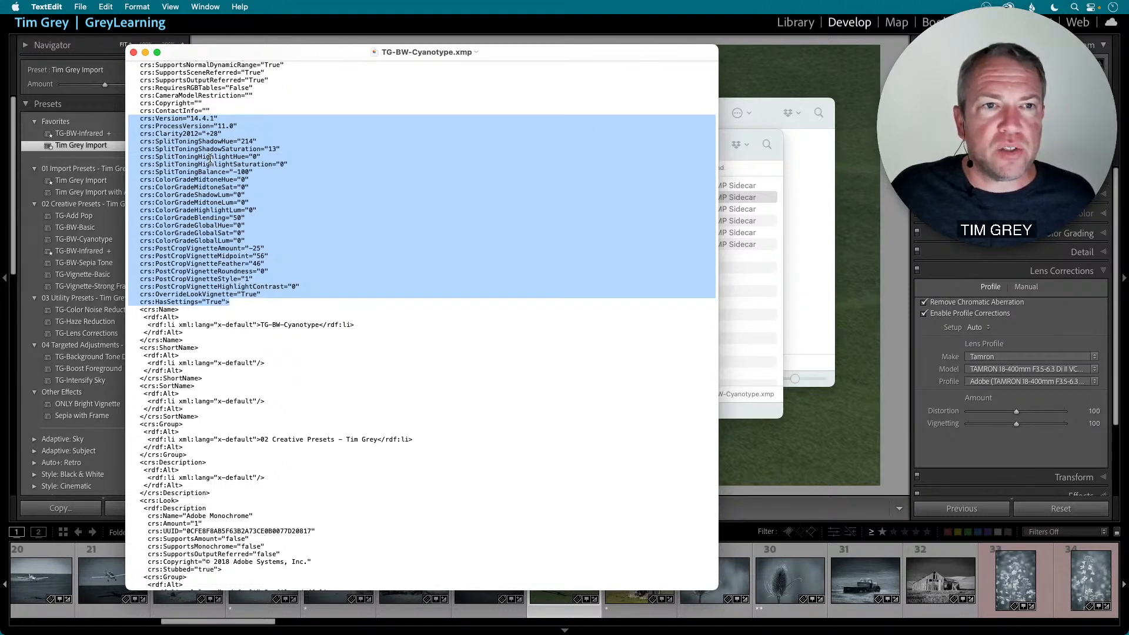
left_click(190, 182)
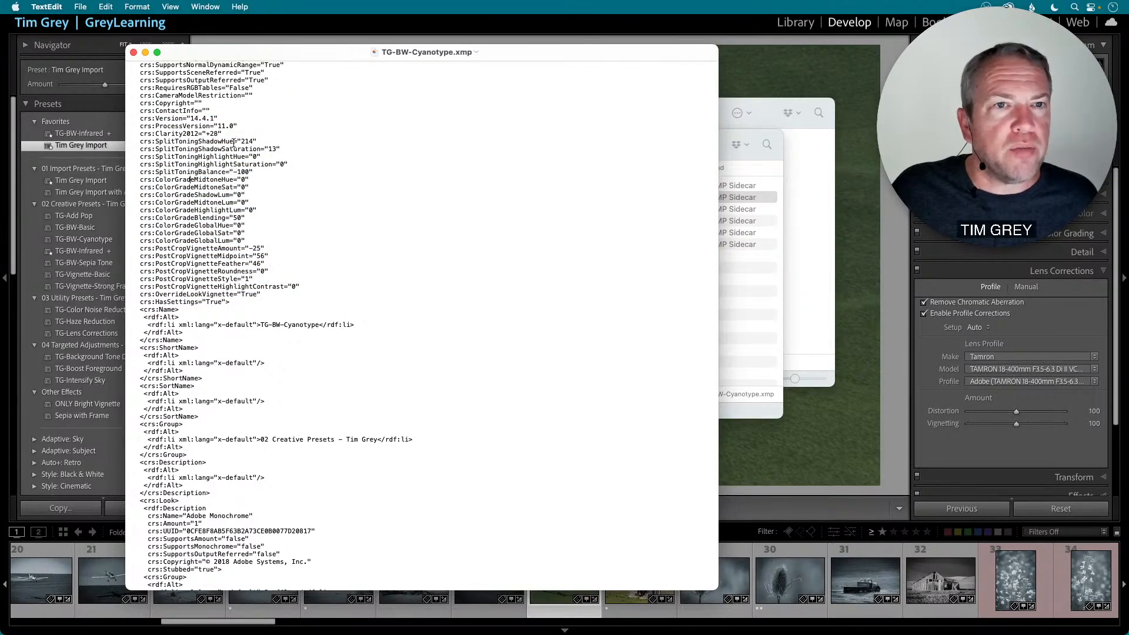
double_click(272, 149)
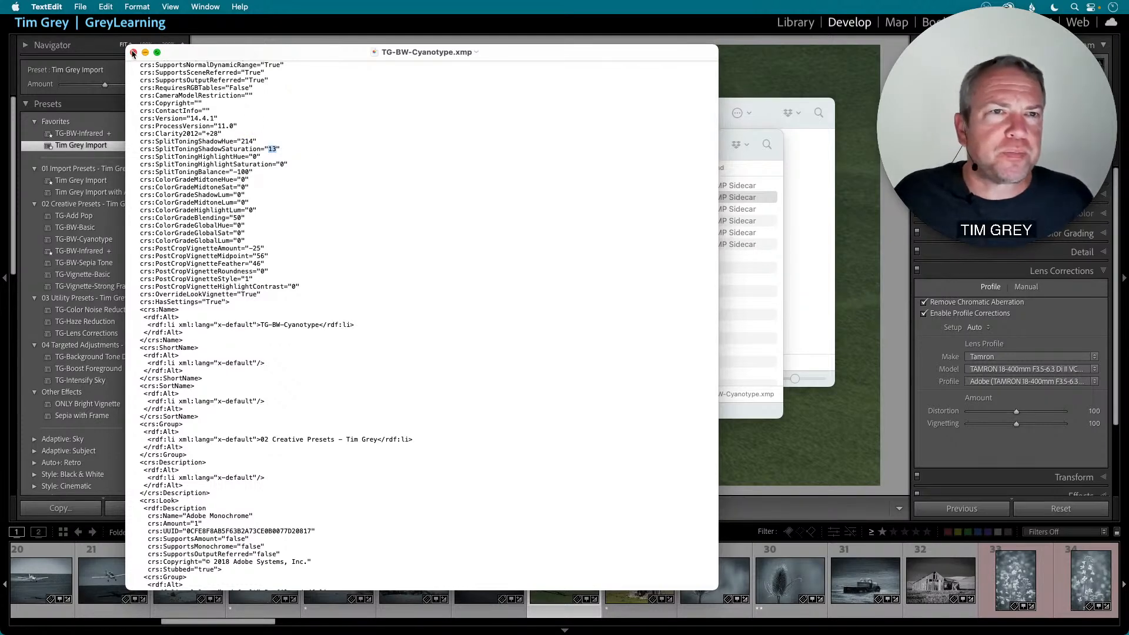
left_click(133, 52)
left_click(210, 94)
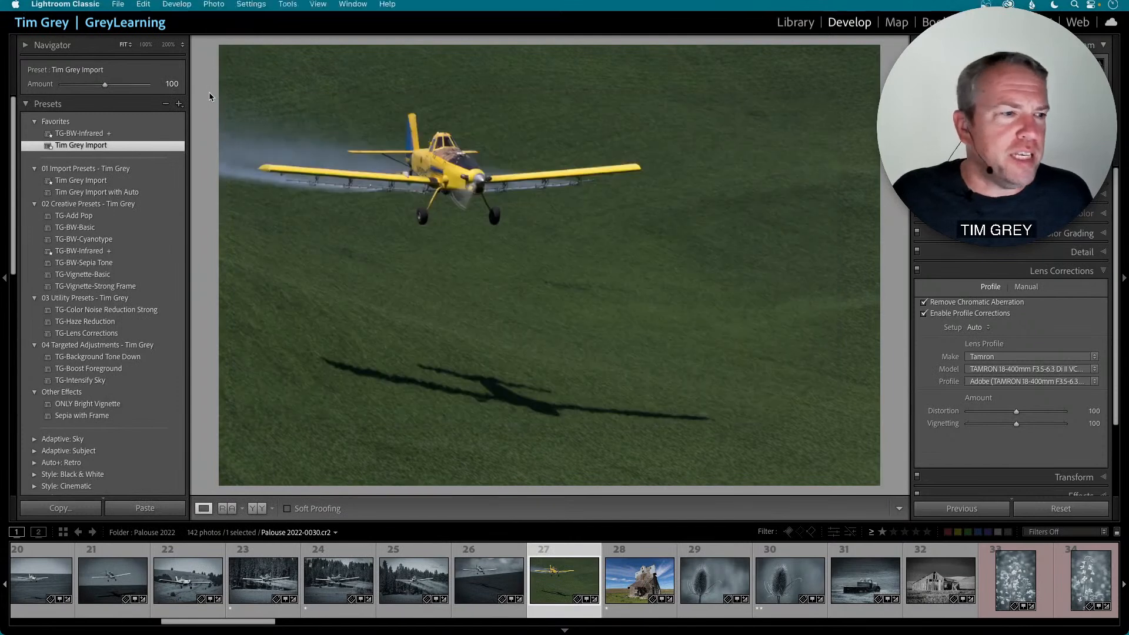